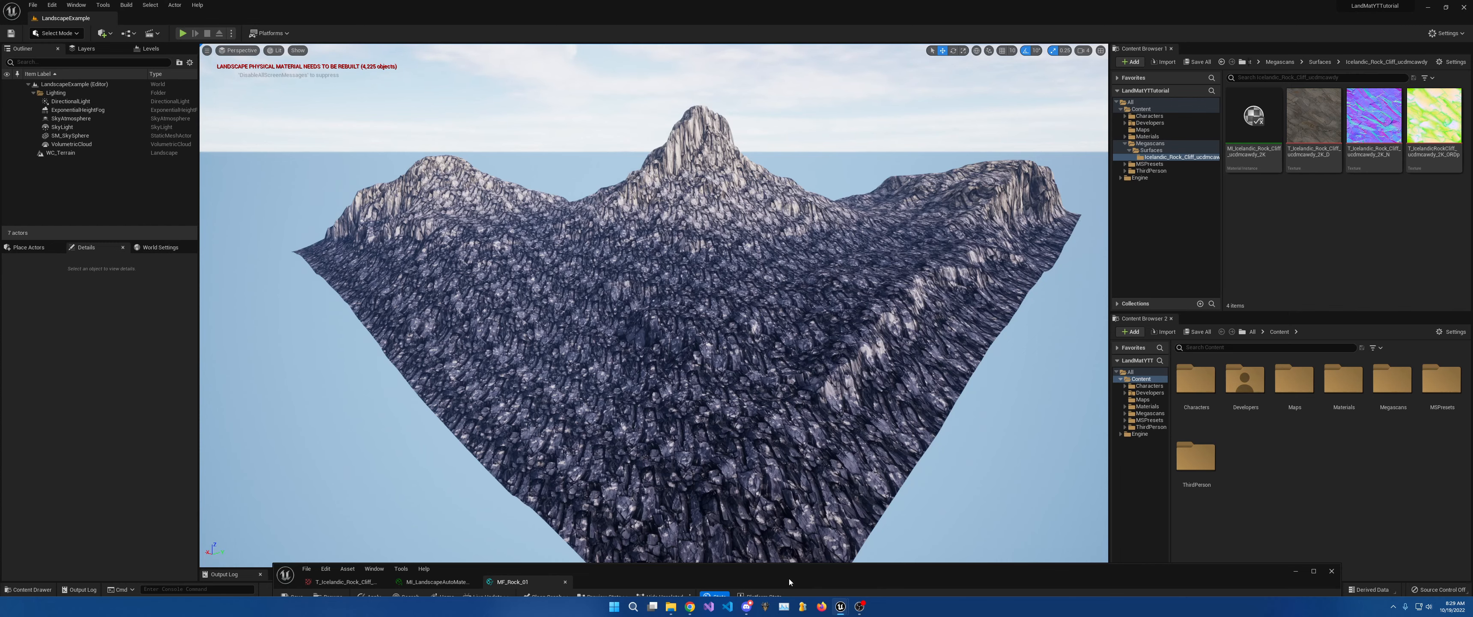
Move the material editor aside and fly the viewport down over the rock slope.
drag(789, 582, 789, 596)
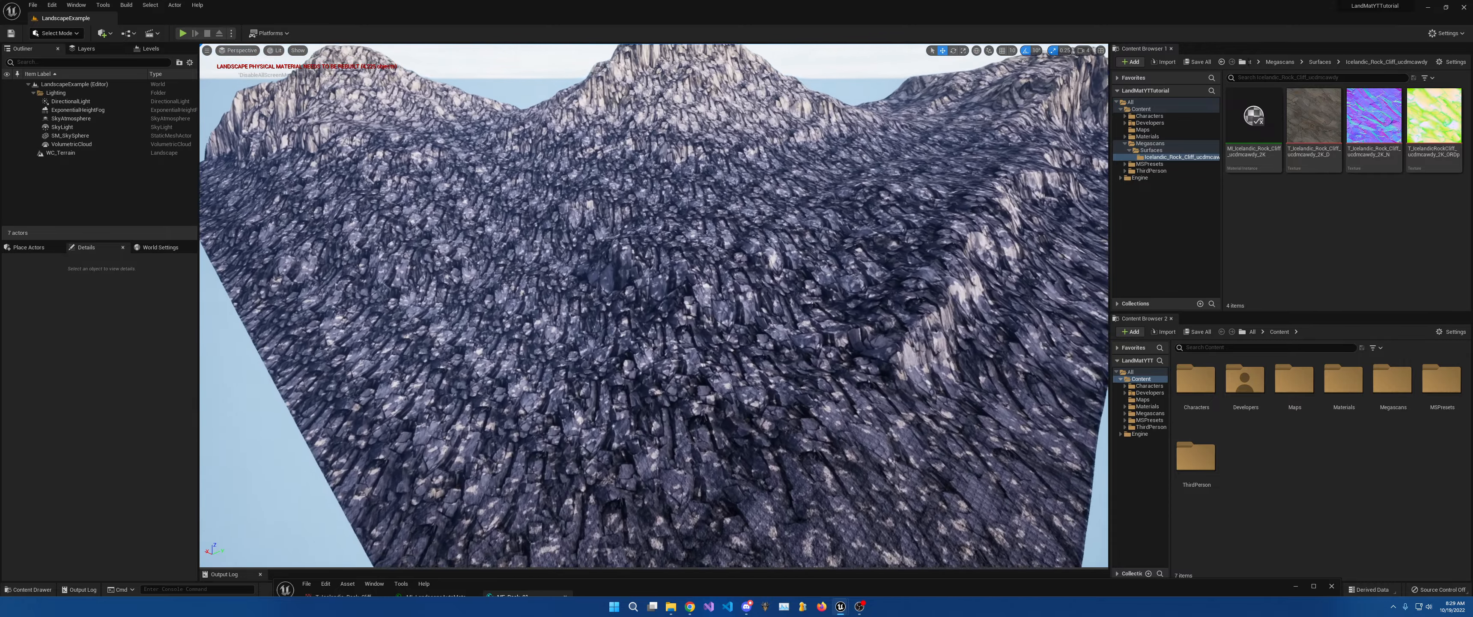
key(w)
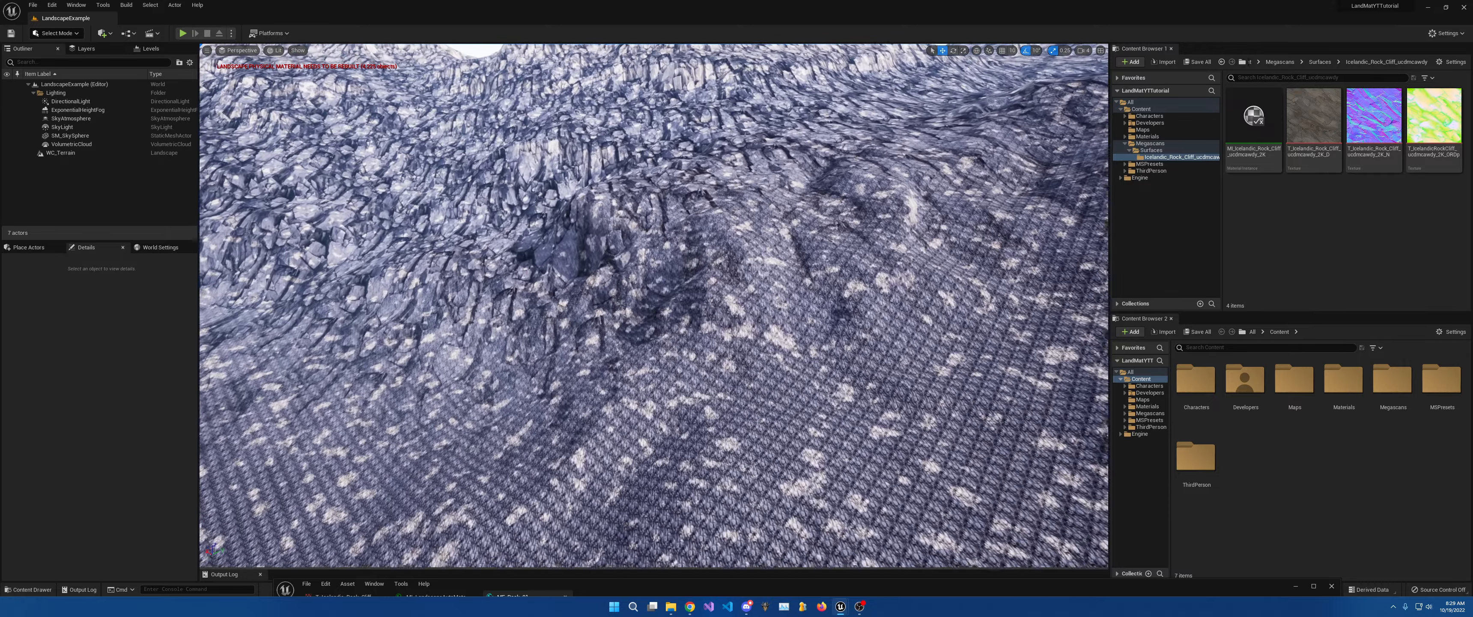
key(w)
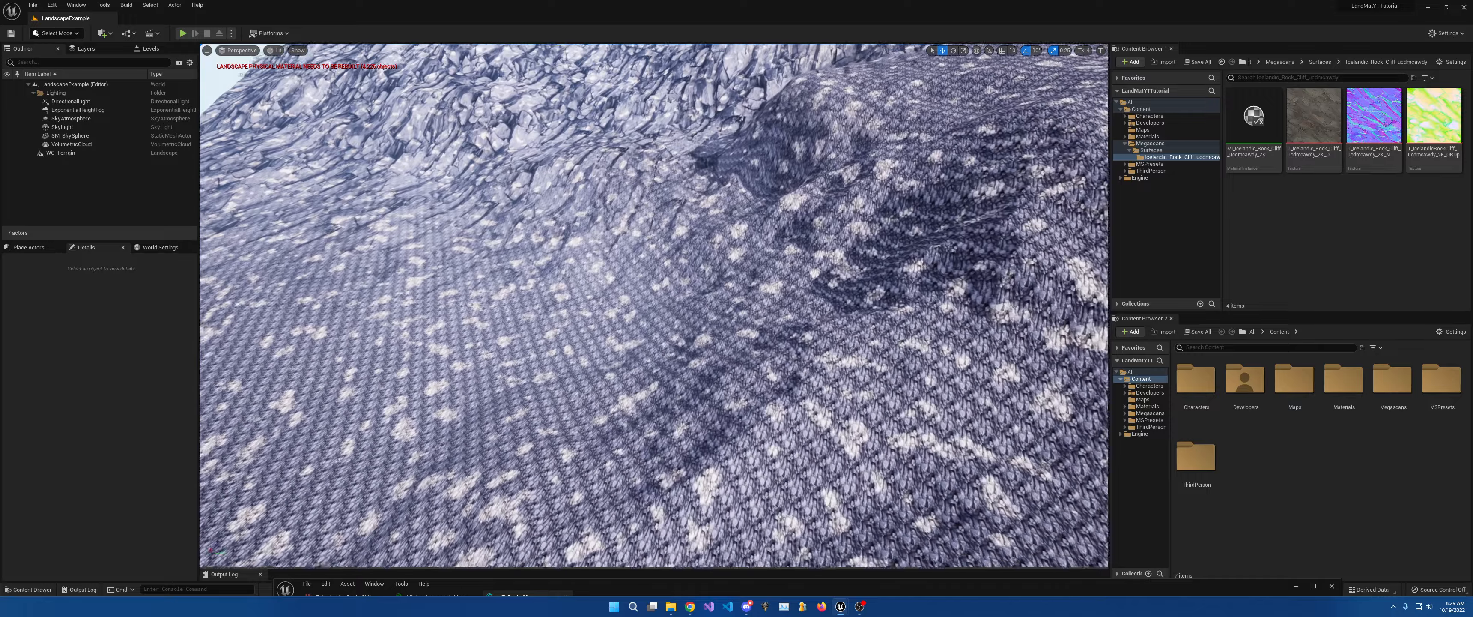
key(w)
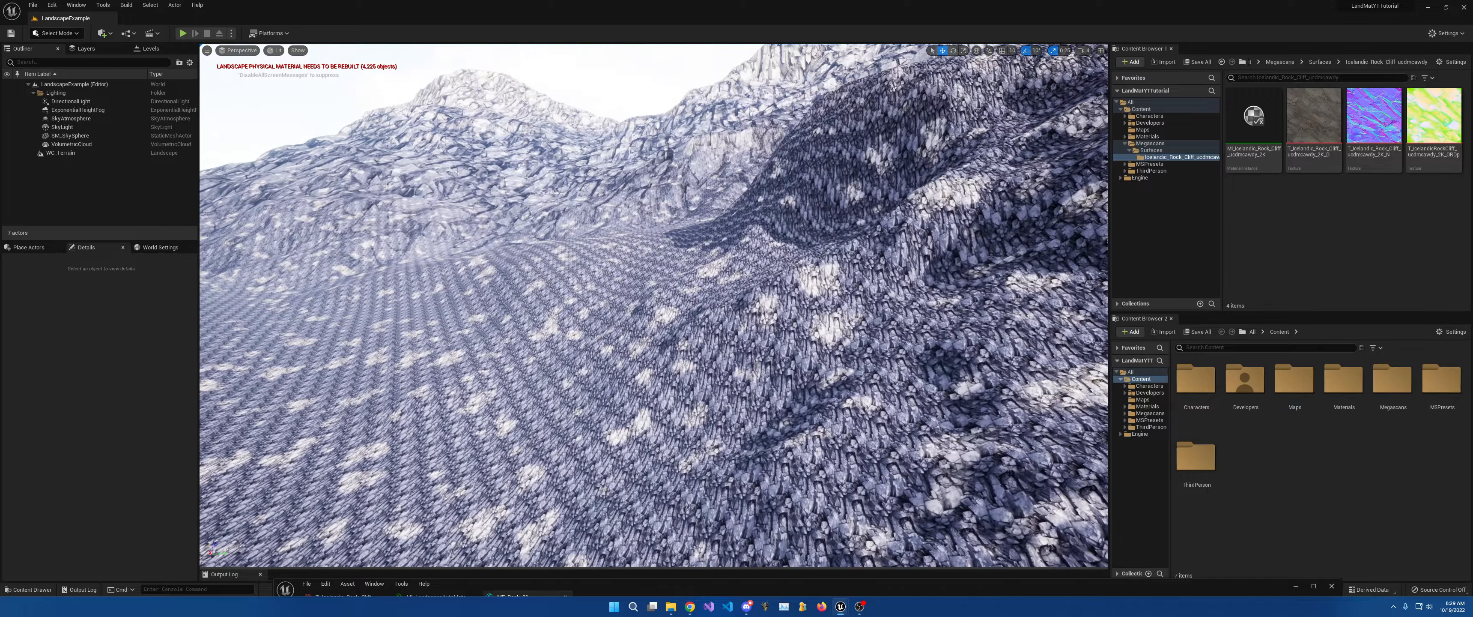
key(w)
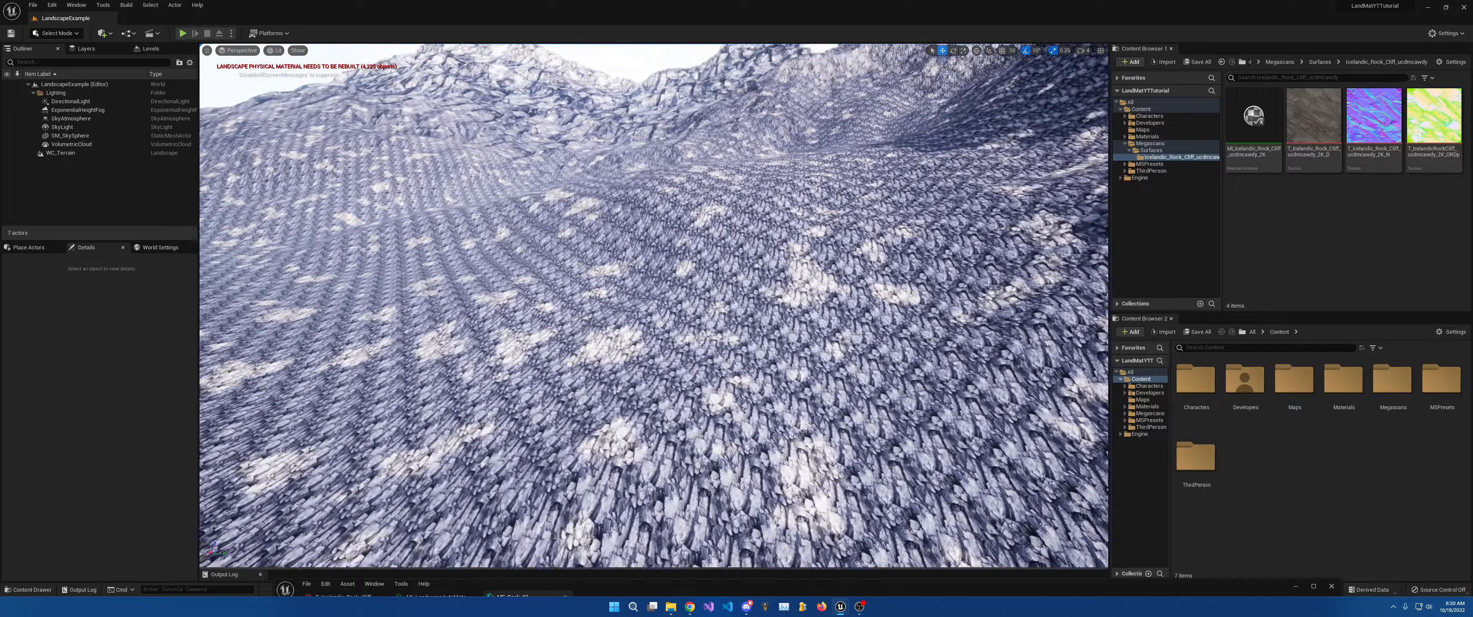
key(w)
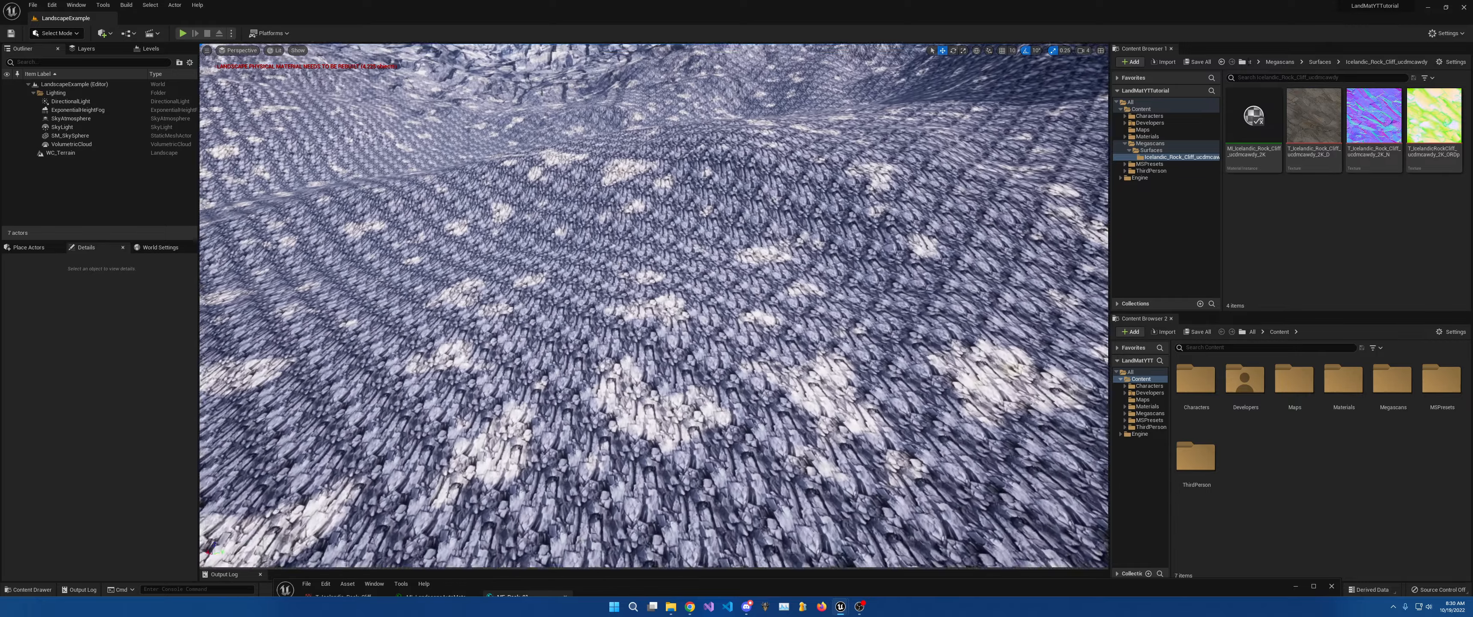
Look around the mountain ridge and taller peak, then down at the rocky ground.
right_drag(654, 305, 658, 269)
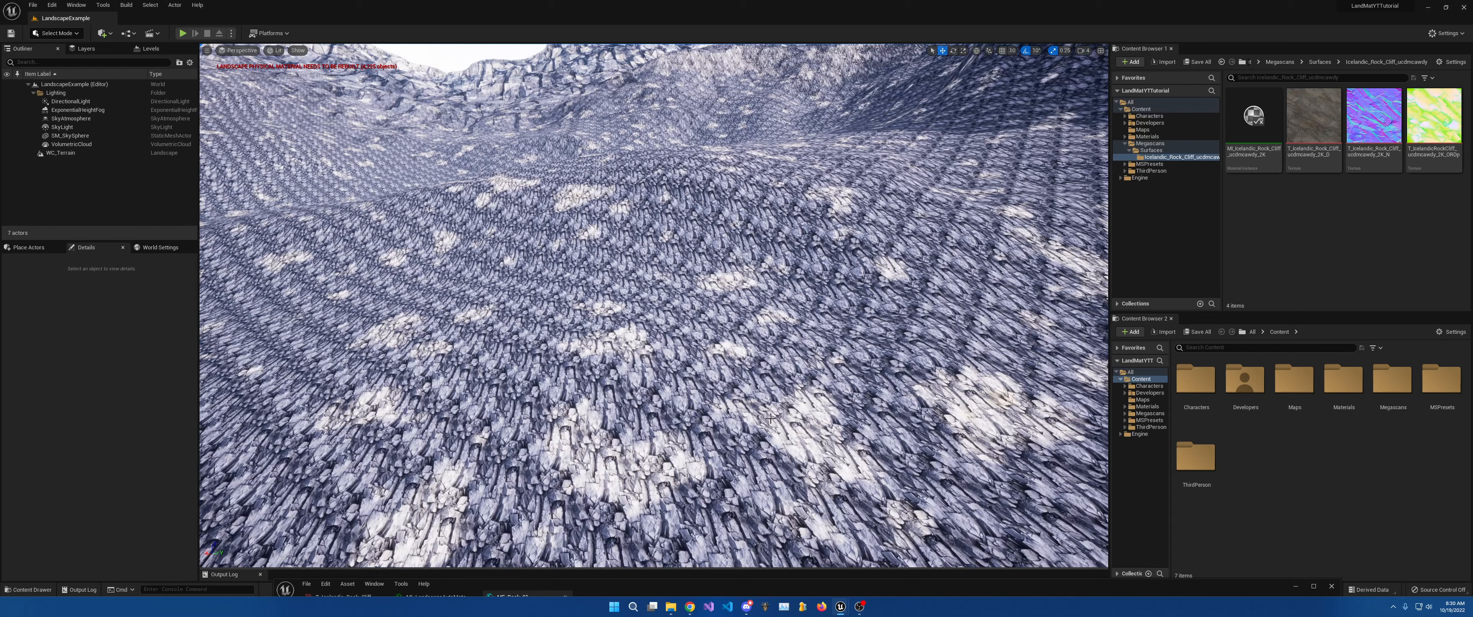
right_drag(752, 351, 752, 320)
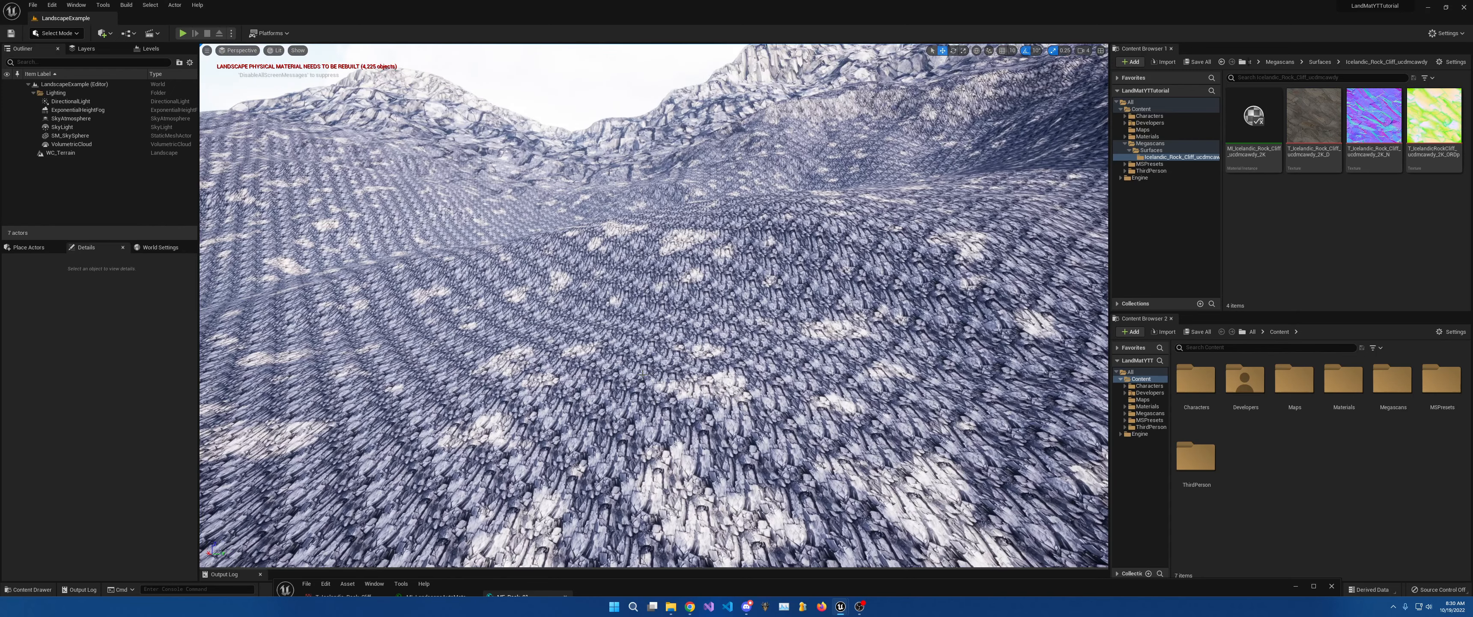
mouse_move(643, 375)
right_down()
mouse_move(618, 364)
mouse_move(633, 359)
right_up()
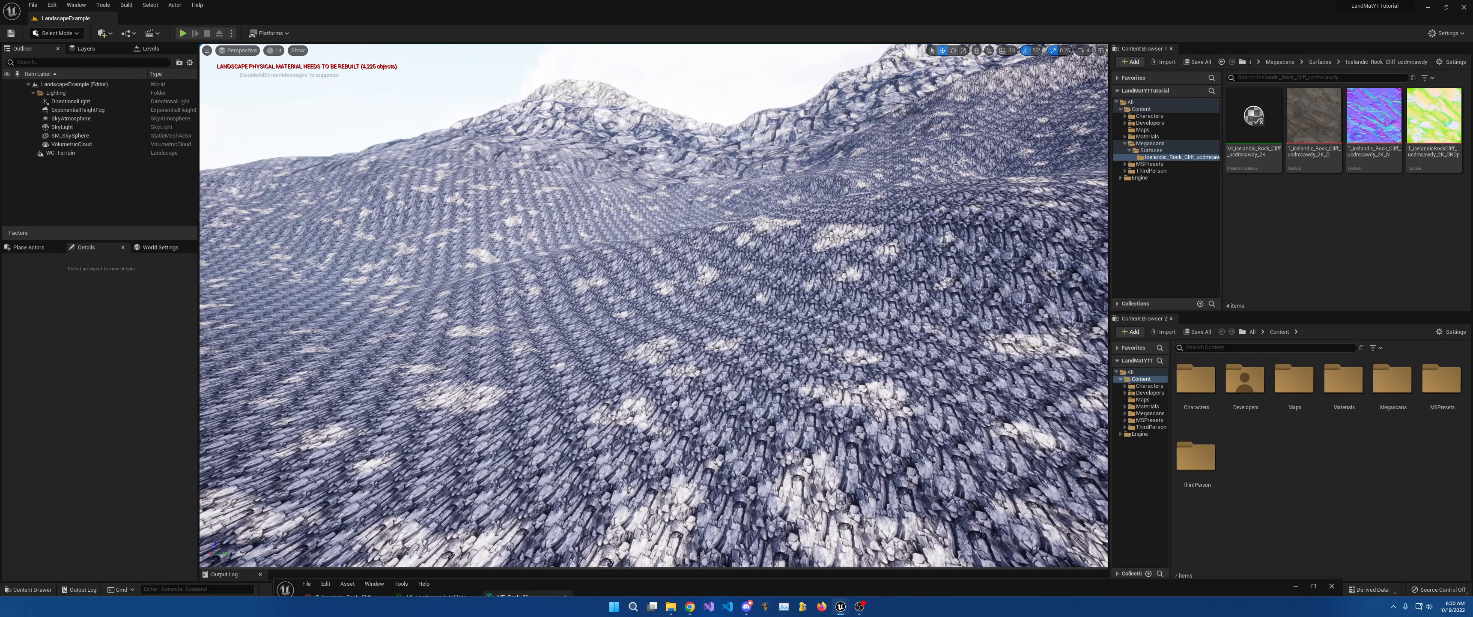
right_drag(518, 331, 588, 305)
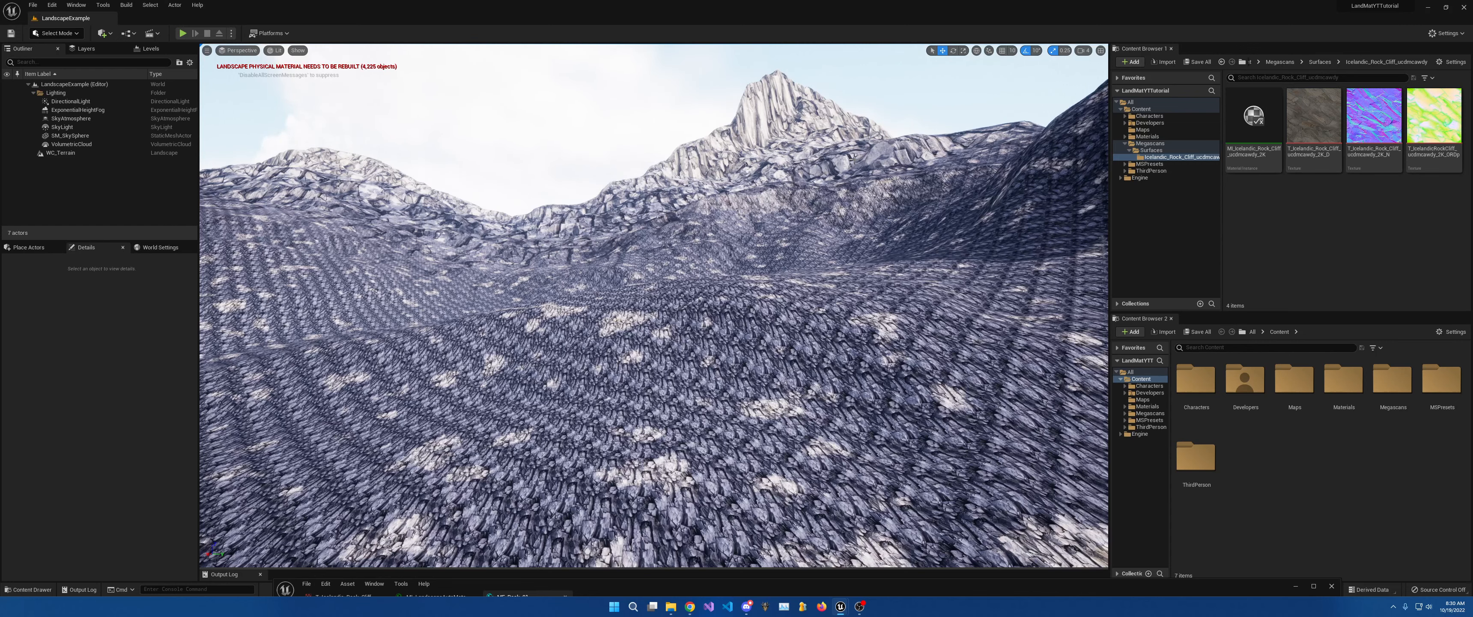
right_drag(863, 140, 775, 124)
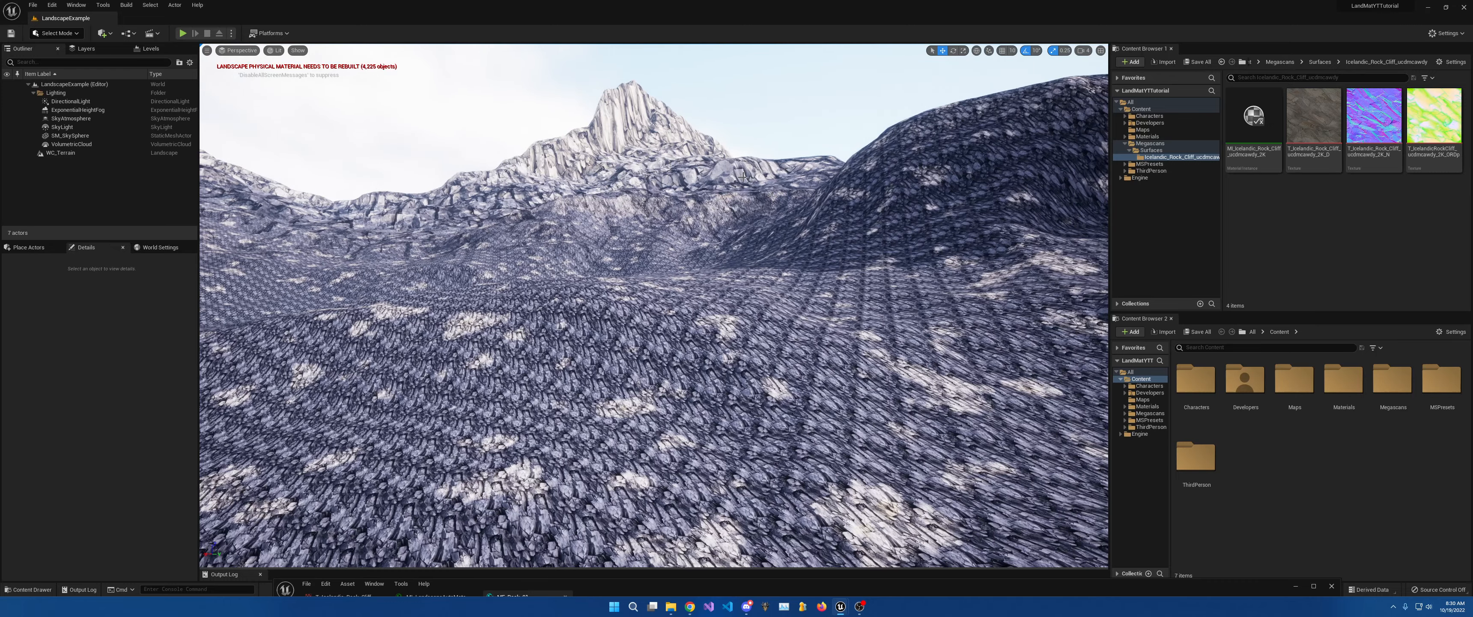
mouse_move(730, 174)
right_down()
mouse_move(684, 147)
mouse_move(680, 320)
mouse_move(679, 143)
mouse_move(735, 147)
mouse_move(723, 229)
mouse_move(716, 177)
mouse_move(720, 252)
mouse_move(858, 229)
mouse_move(761, 257)
mouse_move(686, 252)
mouse_move(732, 271)
mouse_move(703, 281)
mouse_move(736, 183)
right_up()
Sweep low across the rocky slope to check tiling, then start Play In Editor.
key(w)
key(s)
key(w)
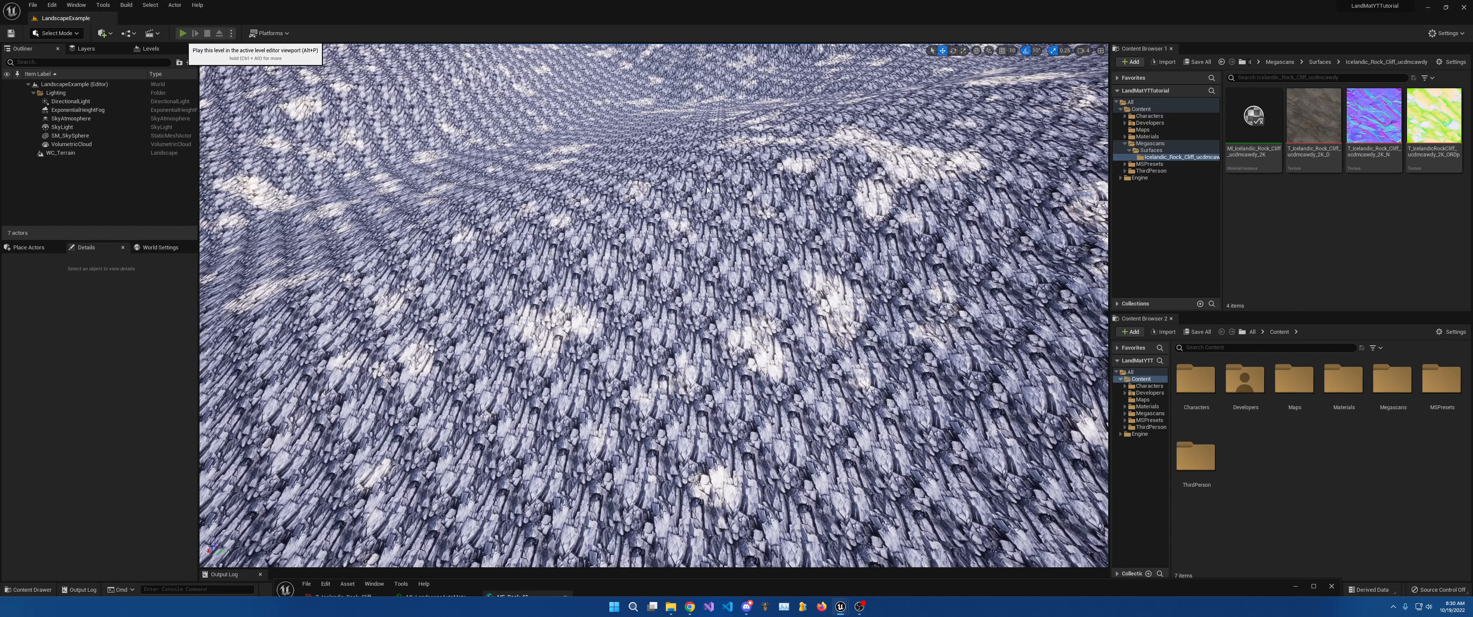
key(alt+p)
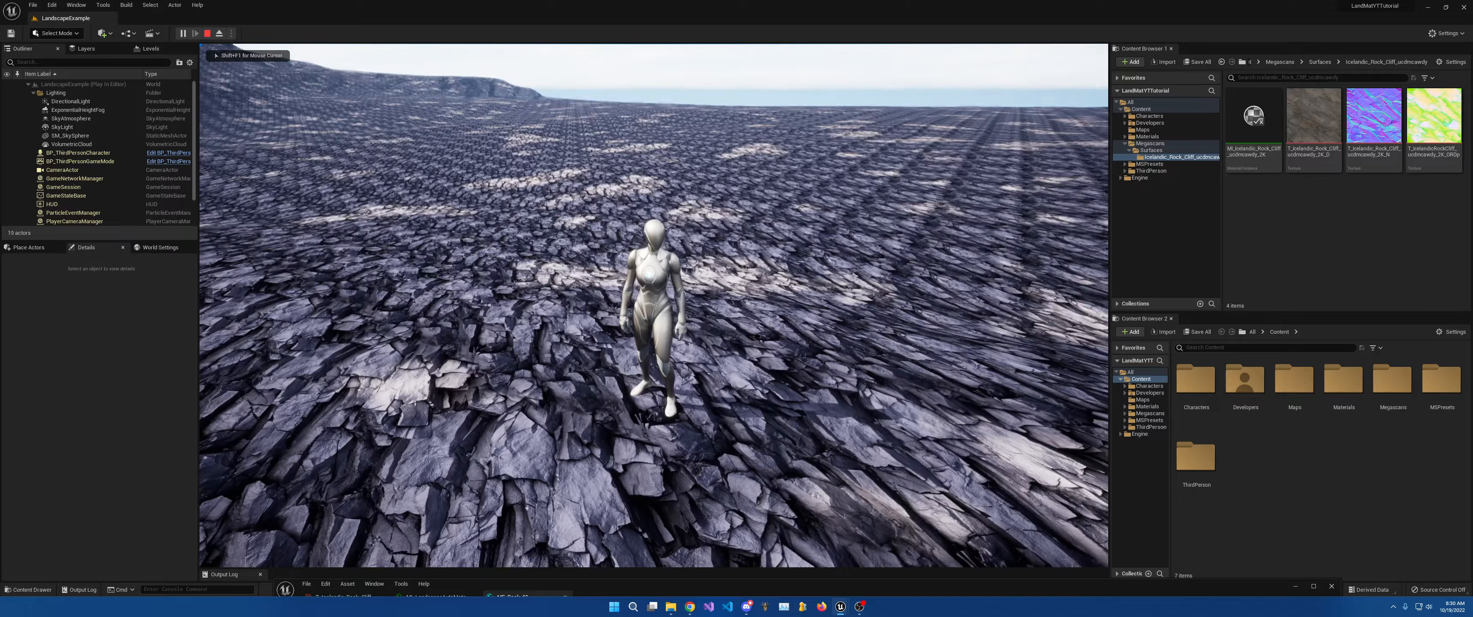
Run the character up the rocky slope, stop playing, and pan MF_Rock_01 to the Distance comment.
key(w)
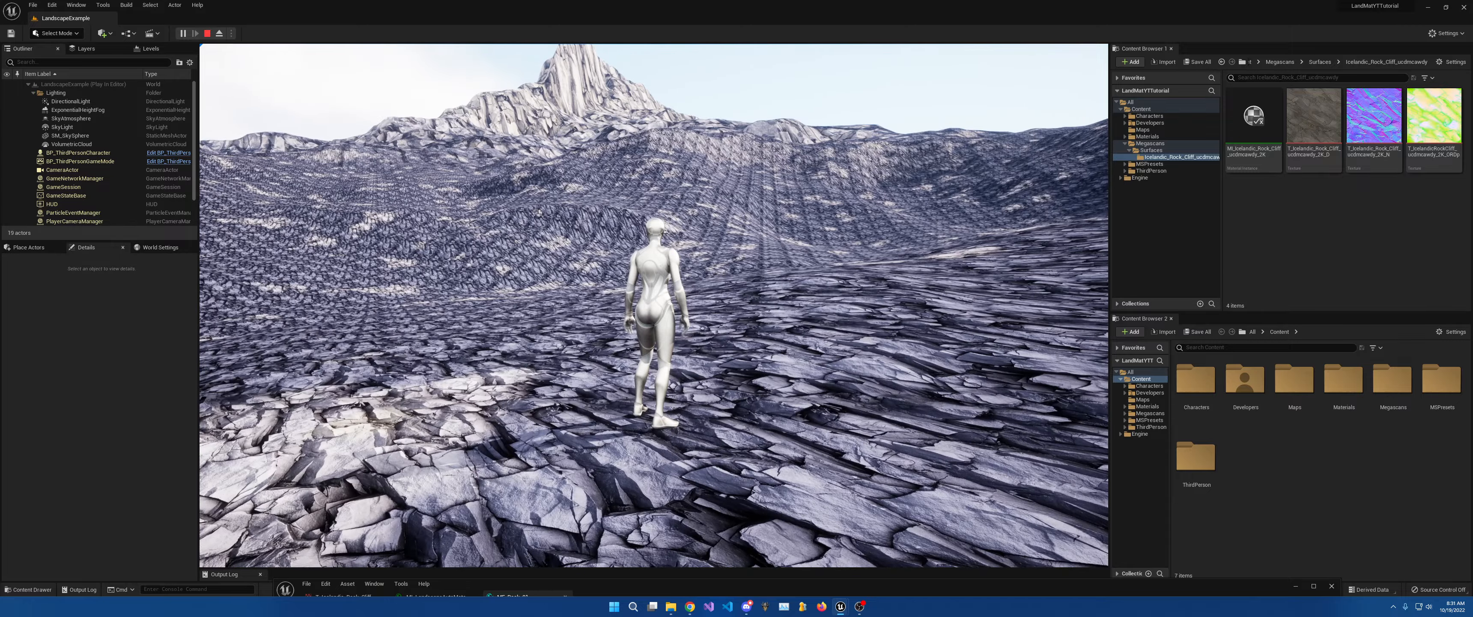
key(Escape)
key(w)
mouse_move(786, 427)
right_down()
mouse_move(781, 503)
mouse_move(772, 437)
mouse_move(785, 427)
right_up()
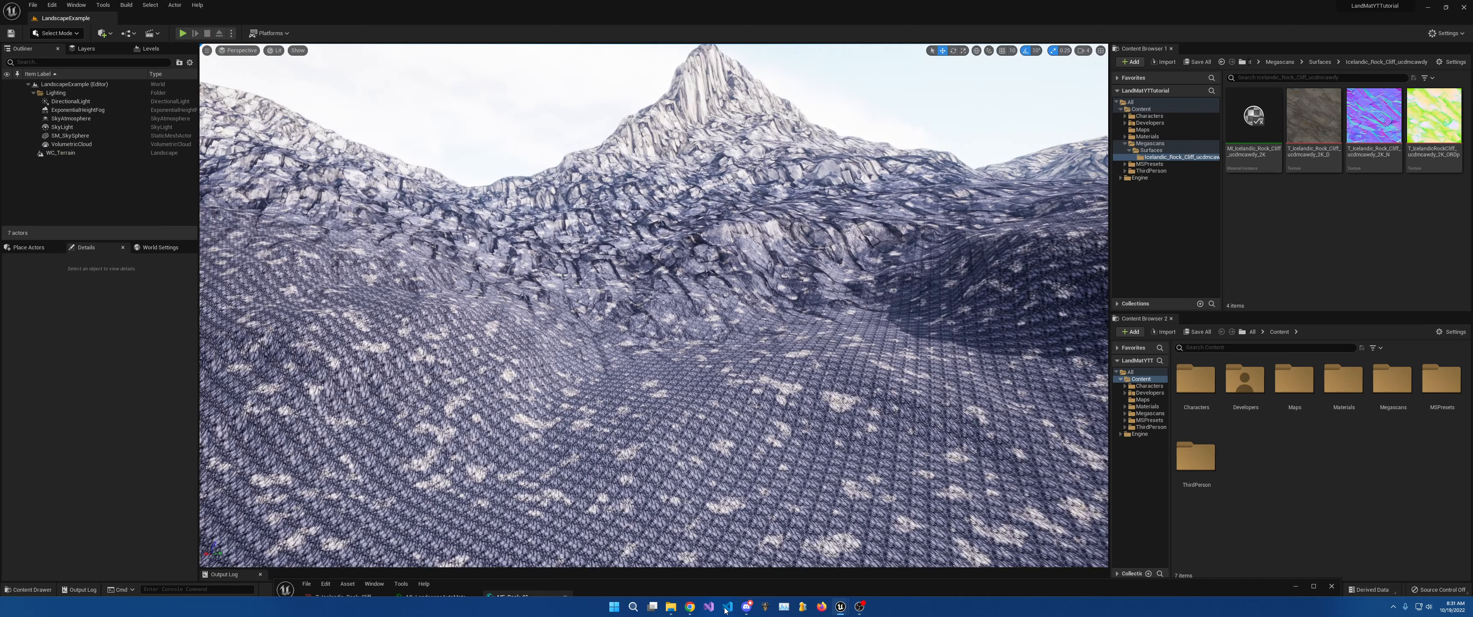
drag(757, 589, 577, 79)
right_drag(926, 210, 584, 225)
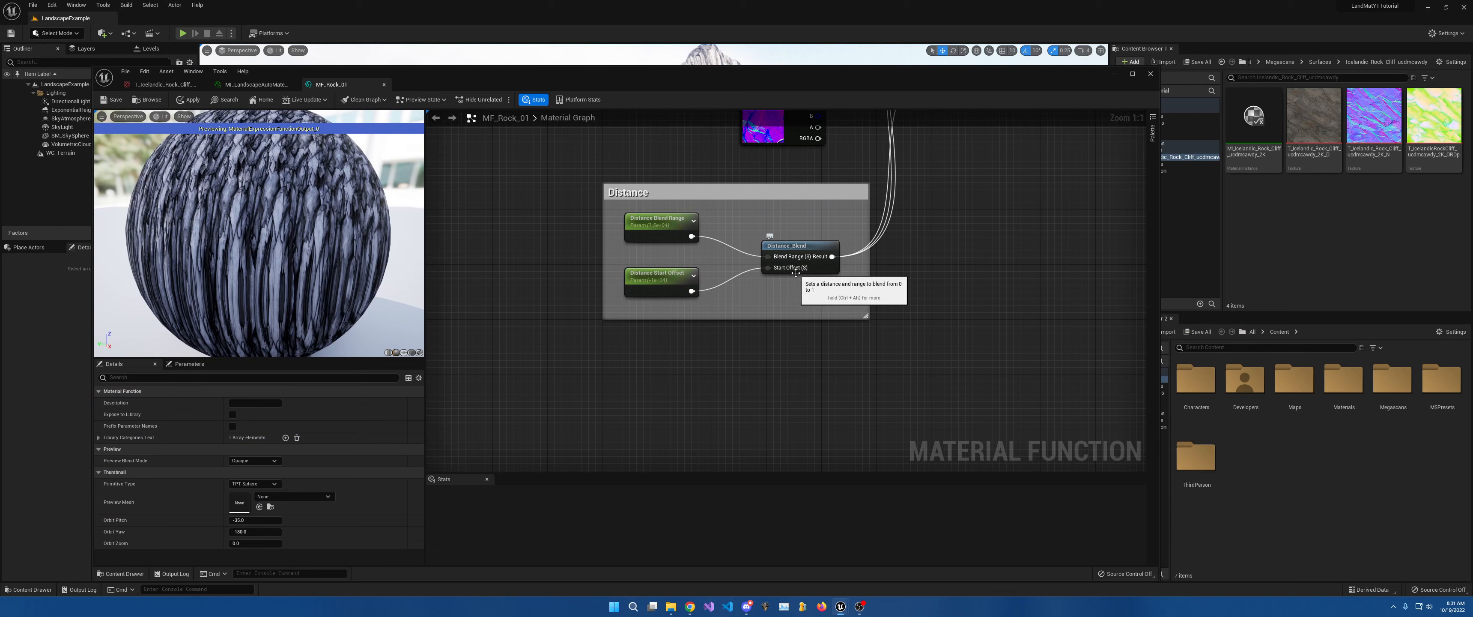
Inspect the Distance Blend Range and Start Offset parameters, and add then delete a OneMinus node.
click(666, 223)
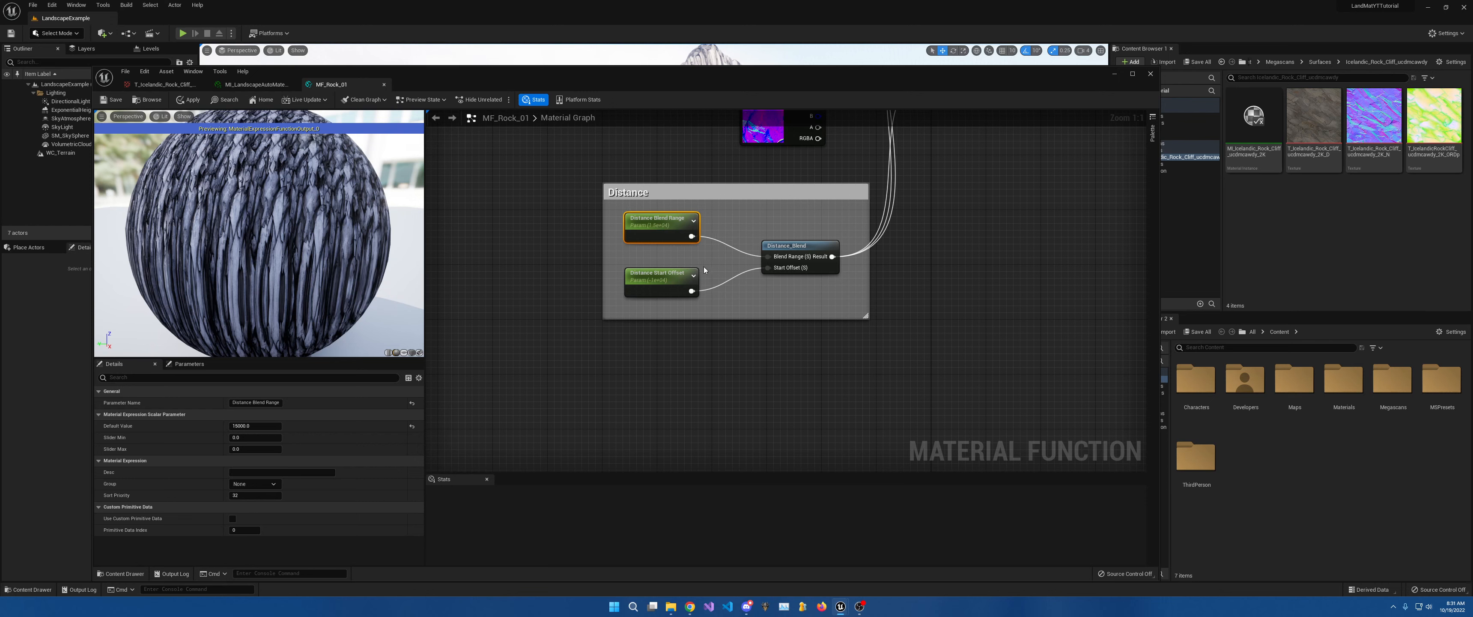
click(663, 279)
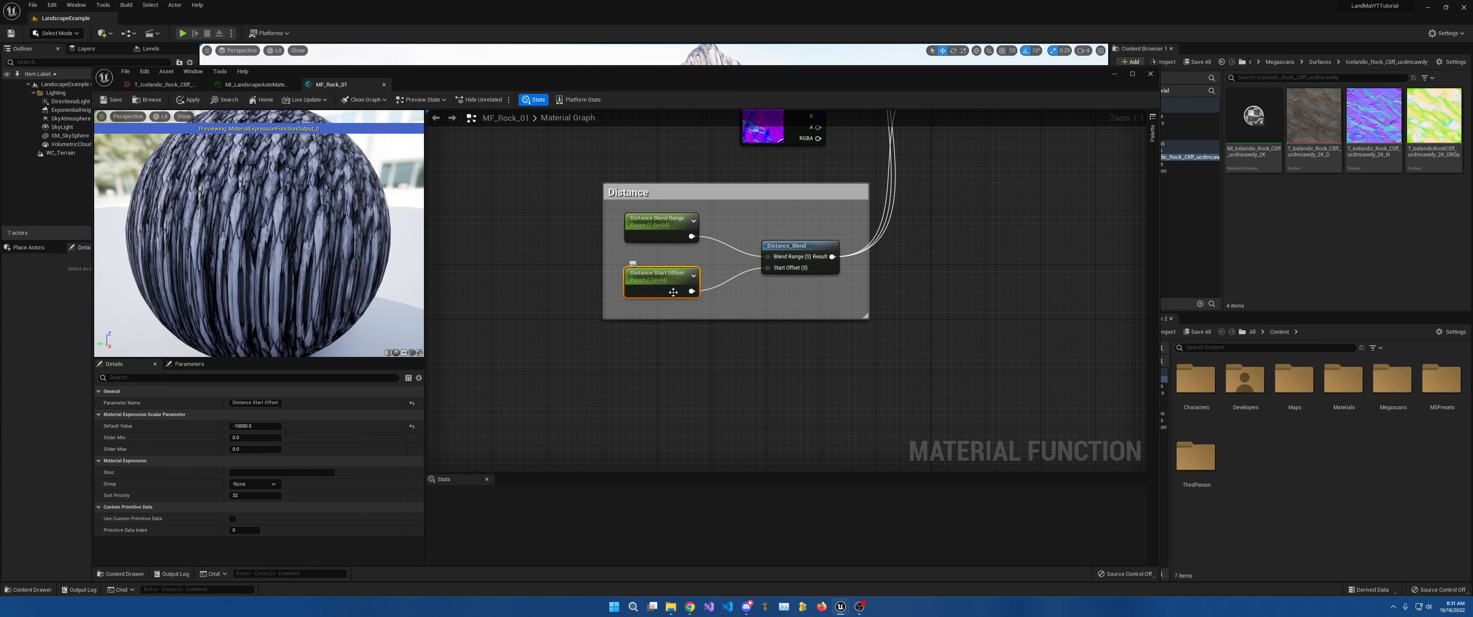
mouse_move(785, 271)
drag(692, 291, 747, 311)
text(1-)
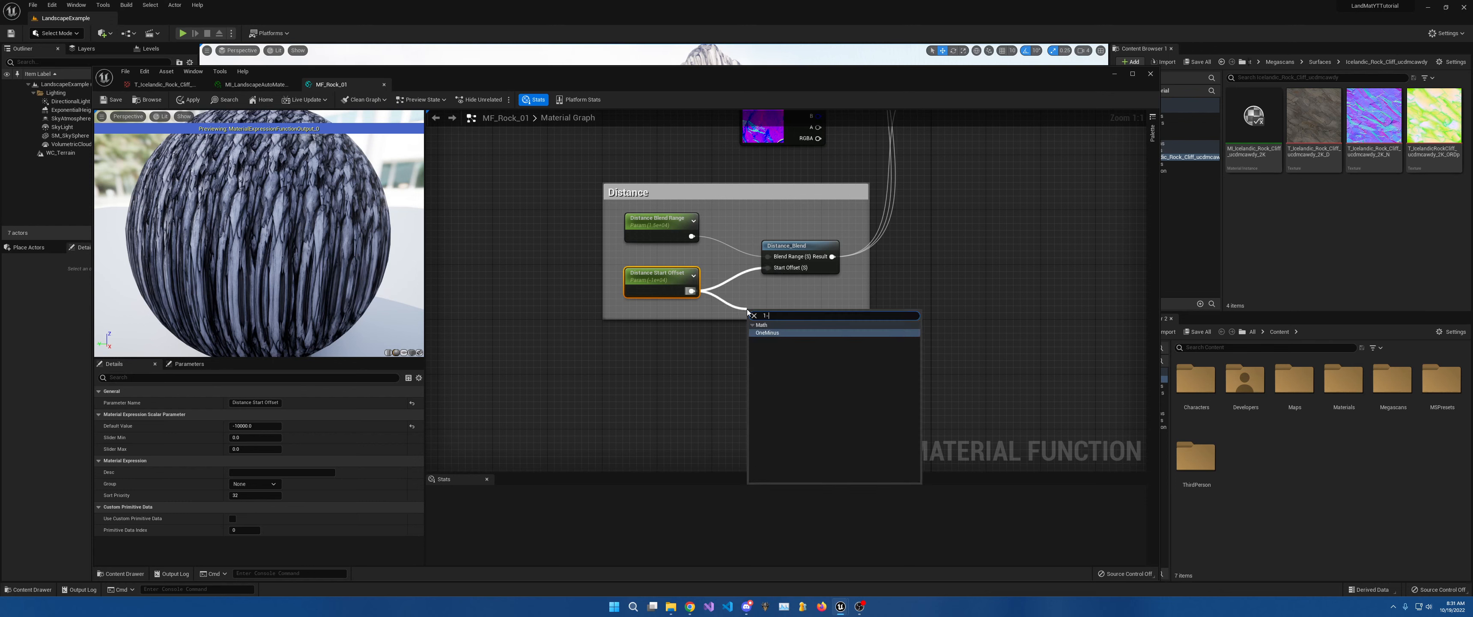
click(769, 333)
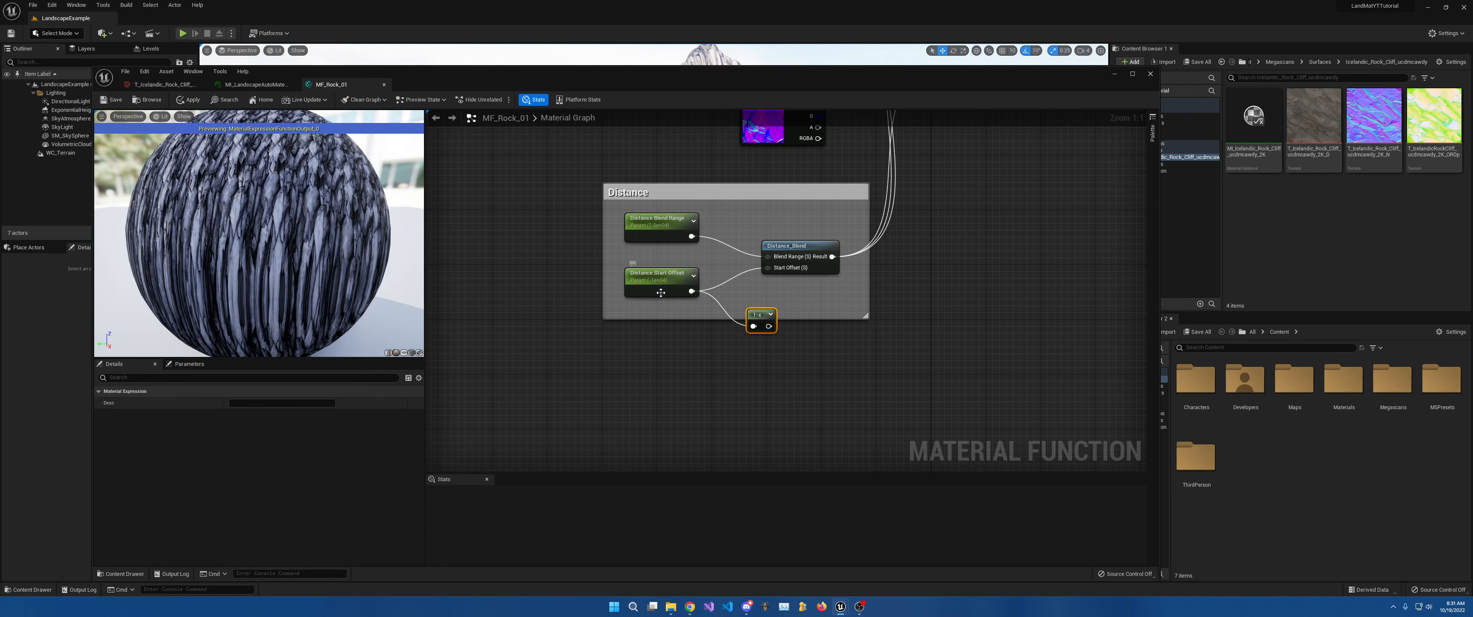
key(Delete)
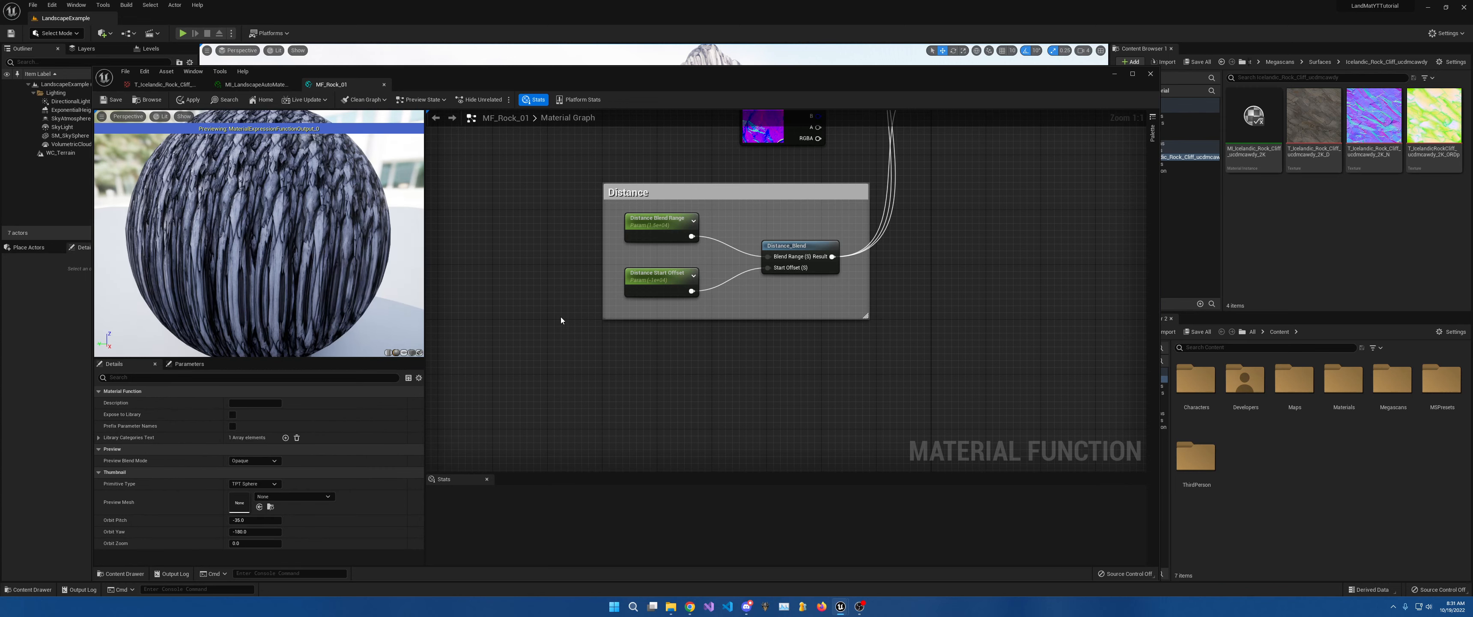
Set the Distance Start Offset default value to 0.
click(654, 281)
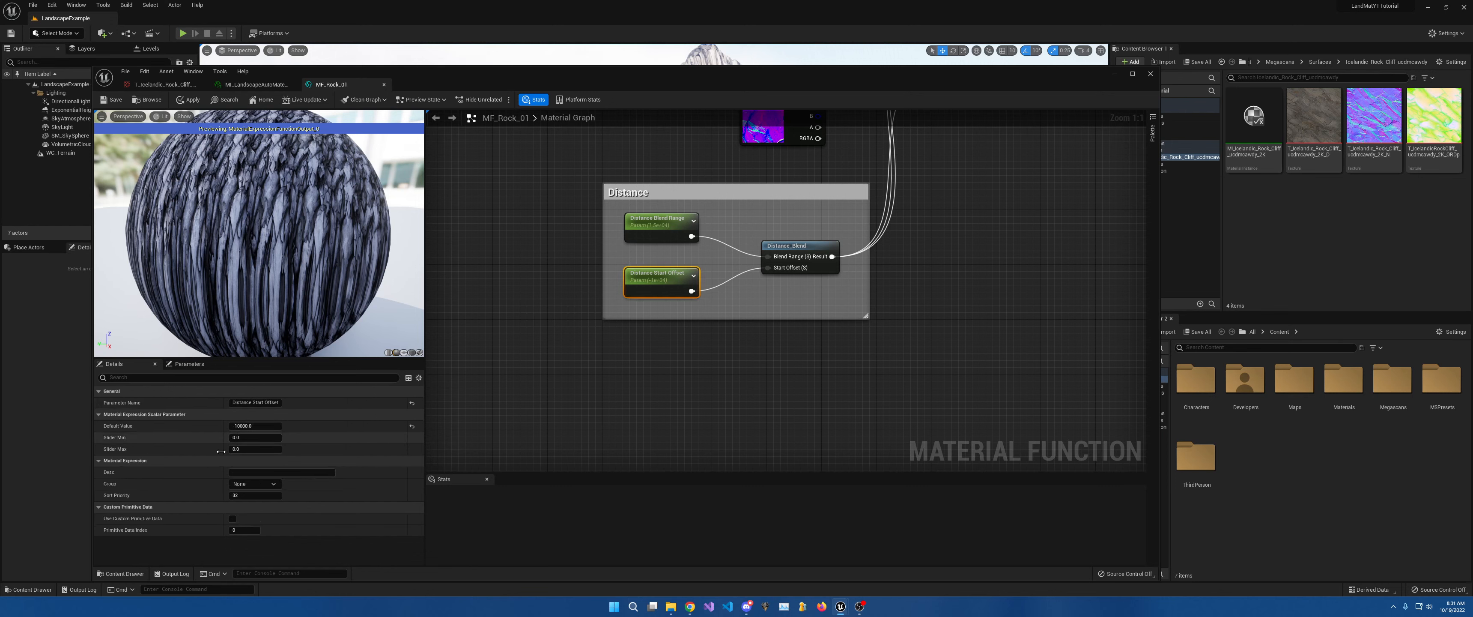
click(242, 426)
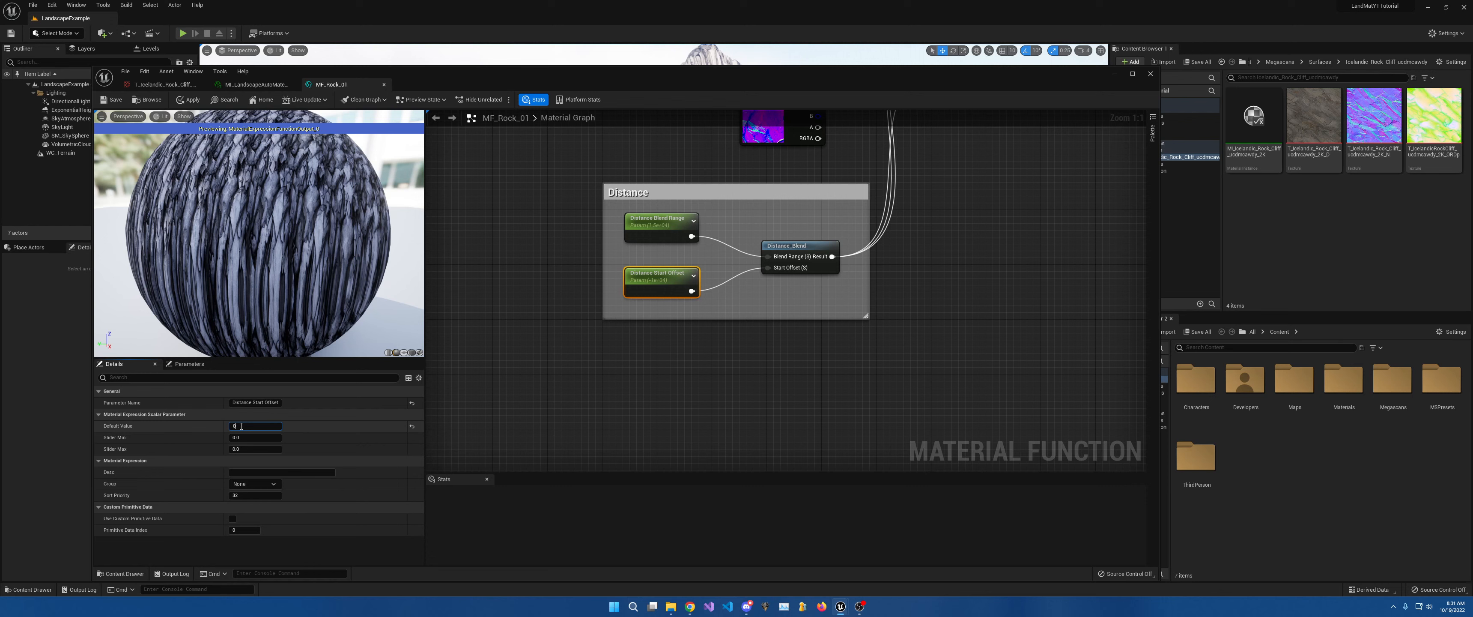
text(0)
key(Return)
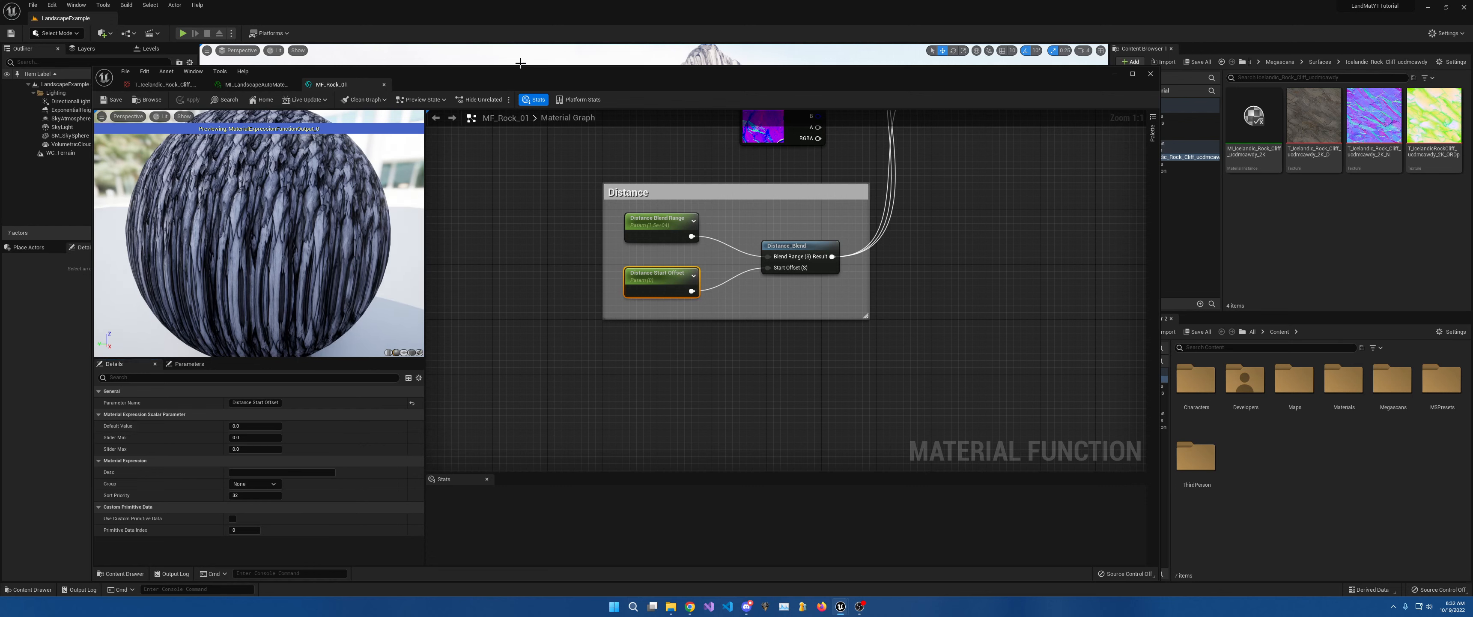
Check the rock terrain with the new start offset, then select the Distance Blend Range parameter.
drag(515, 71, 609, 463)
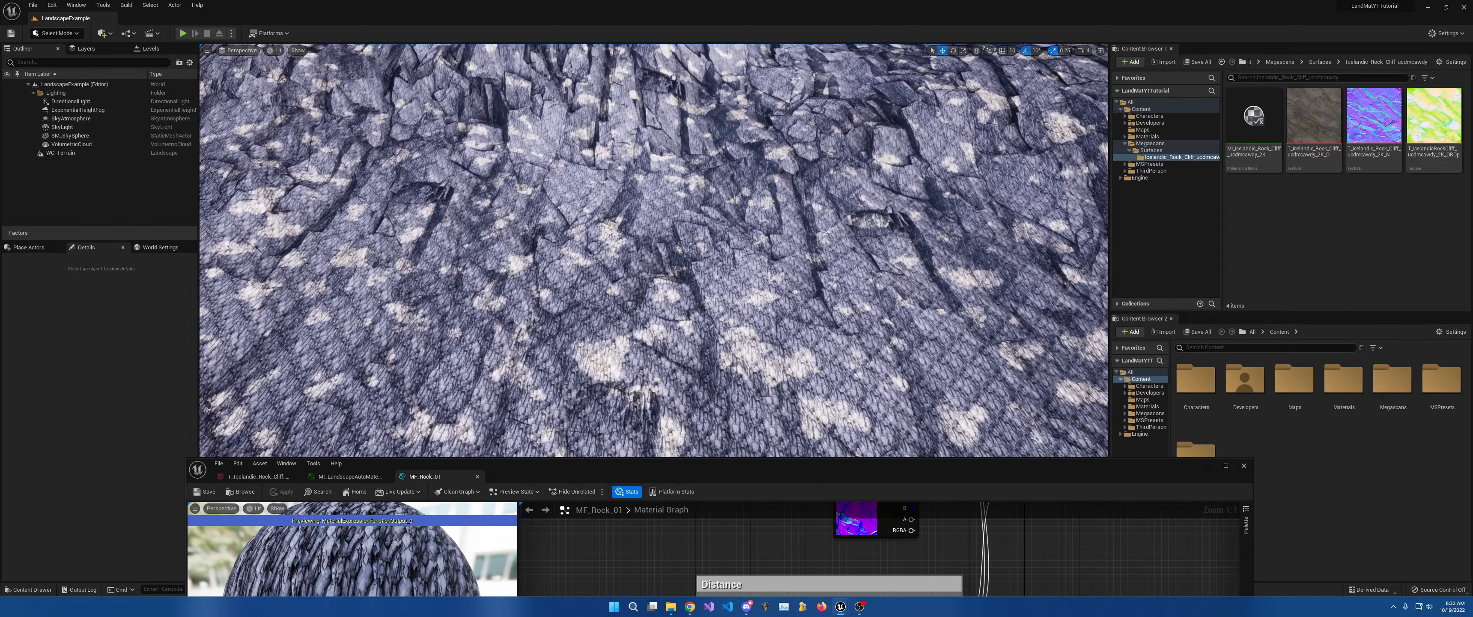
key(s)
right_drag(653, 251, 651, 177)
key(w)
key(w)
key(w)
mouse_move(757, 288)
right_down()
mouse_move(744, 286)
mouse_move(740, 229)
mouse_move(758, 288)
right_up()
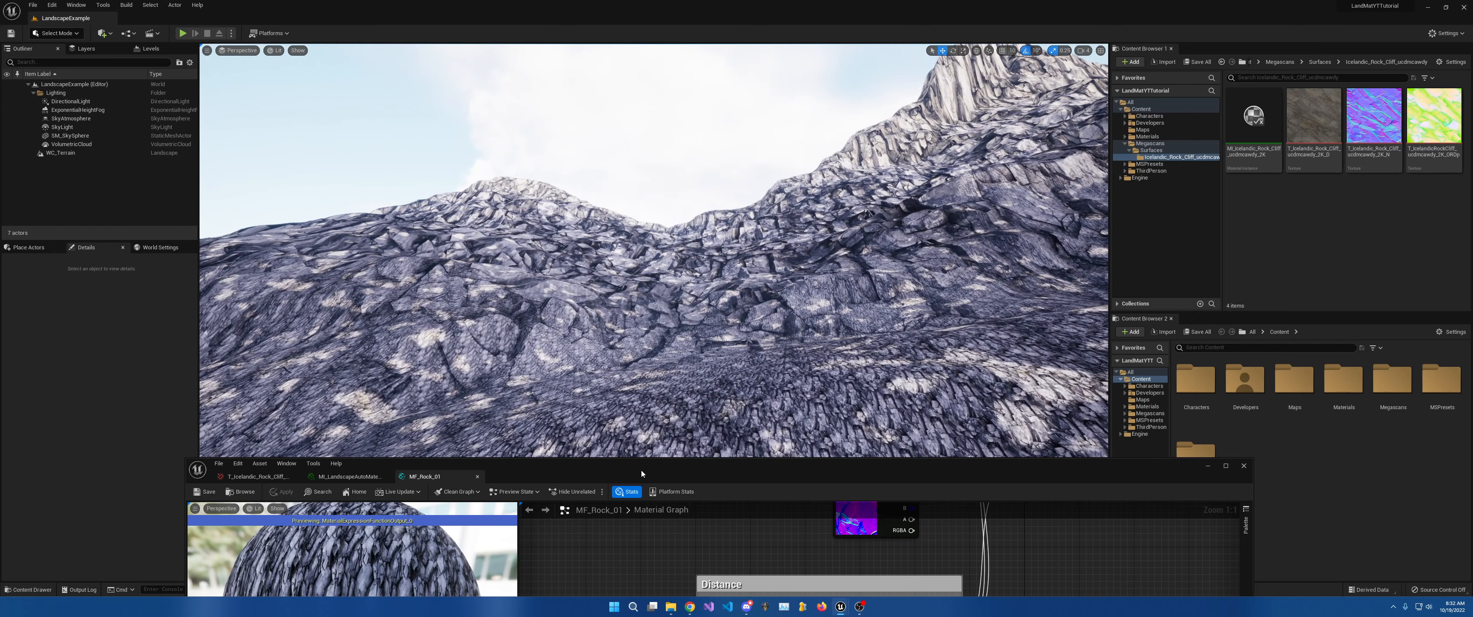
drag(641, 474, 702, 148)
click(736, 428)
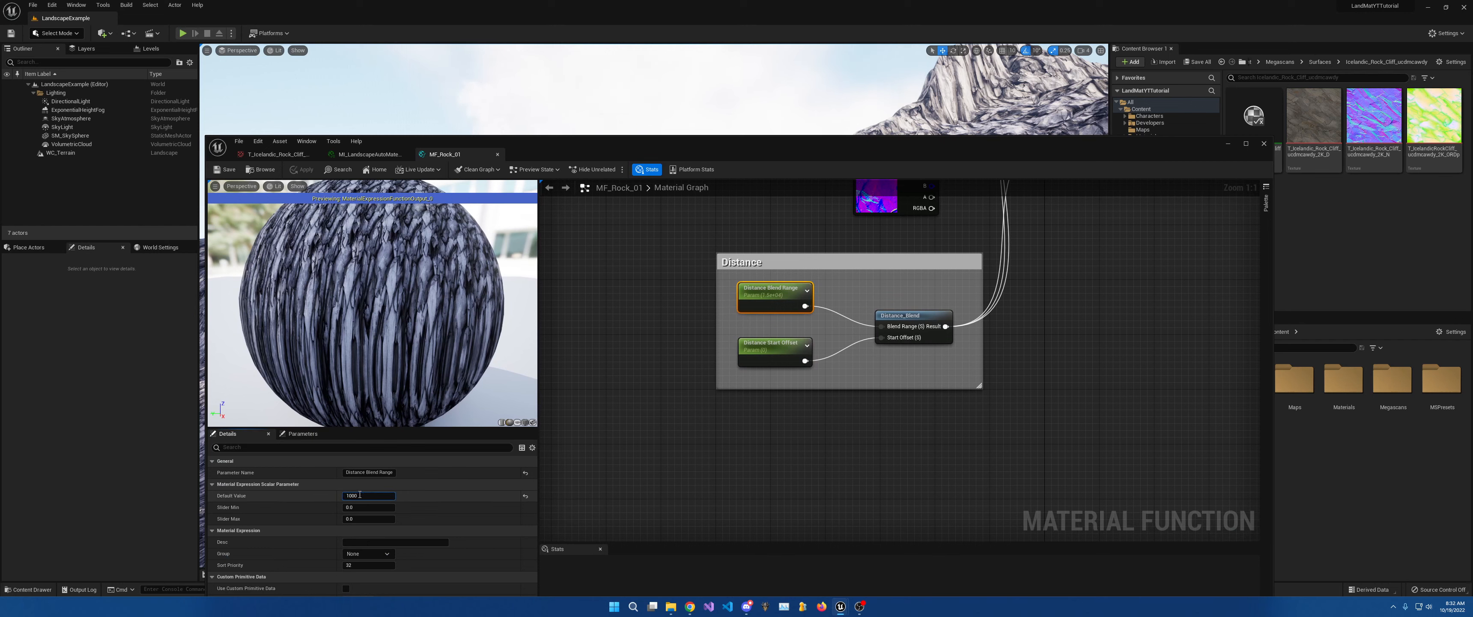
Commit 1000 as the Distance Blend Range and inspect the cliff rock up close.
key(Return)
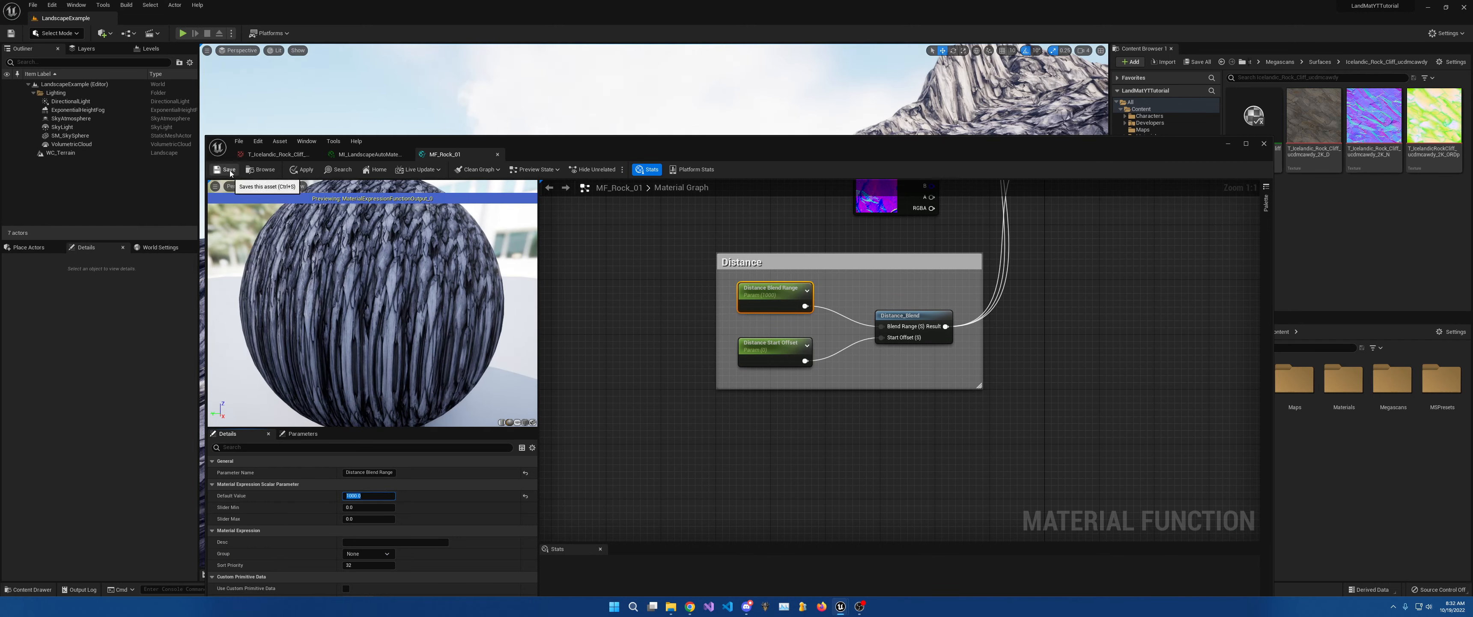
drag(582, 146, 677, 497)
right_drag(675, 367, 643, 320)
key(s)
key(w)
key(s)
key(s)
key(w)
key(s)
Set the Distance Blend Range default to 5000 and fly over the rocky terrain to check it.
drag(786, 503, 774, 138)
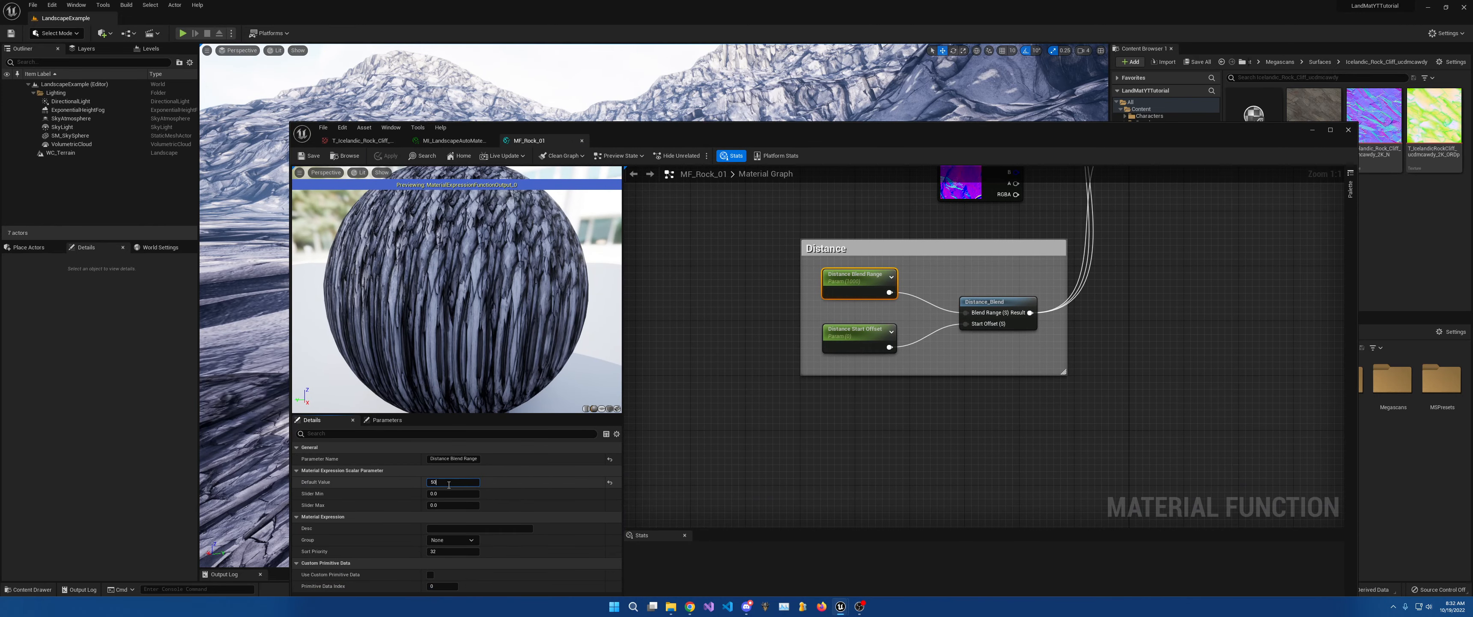
key(Return)
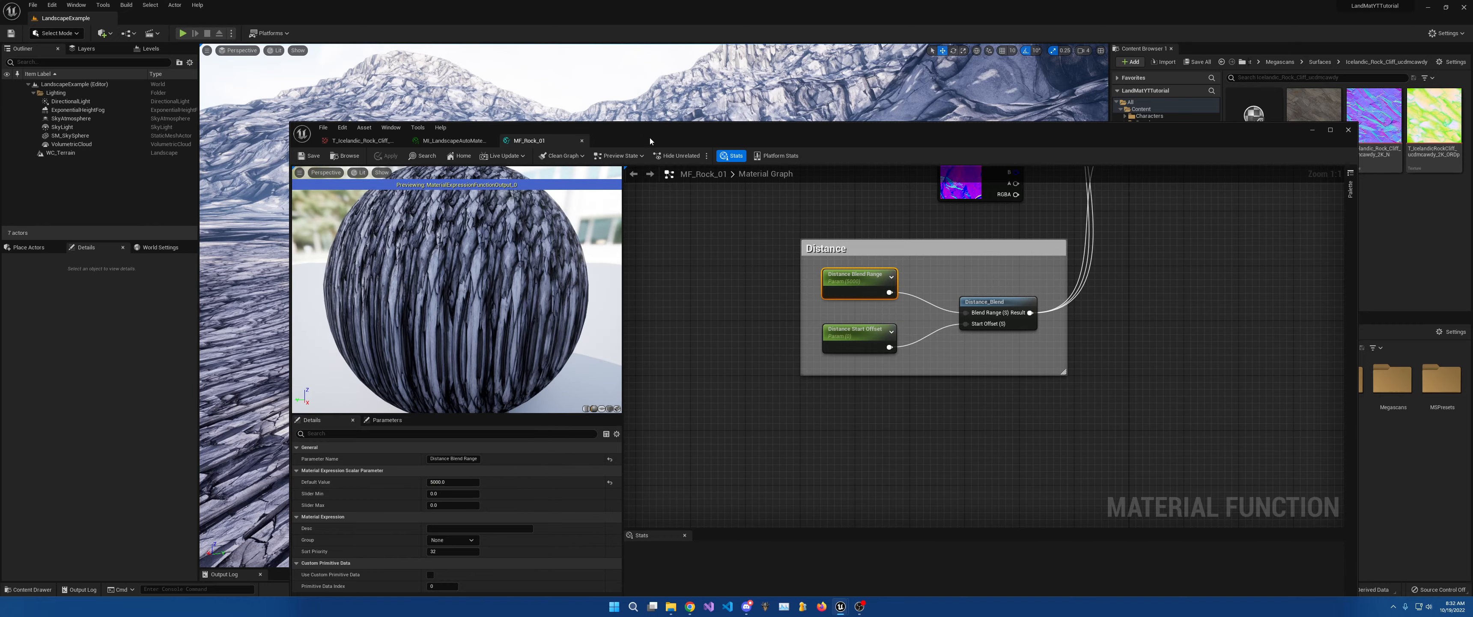
drag(649, 136, 873, 428)
key(w)
right_drag(874, 428, 846, 441)
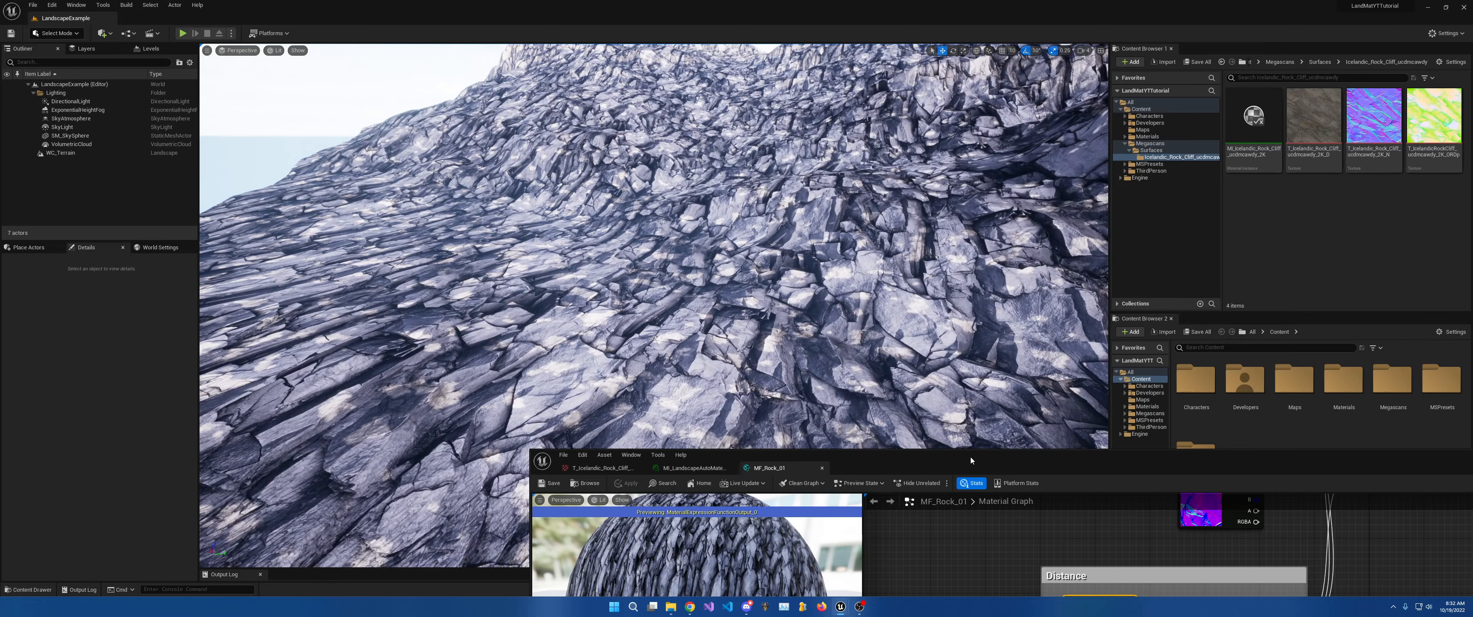
drag(970, 457, 552, 81)
Review the texture samples, Scale and Offset nodes, and Distance blend group around the Lerps.
right_drag(777, 199, 786, 429)
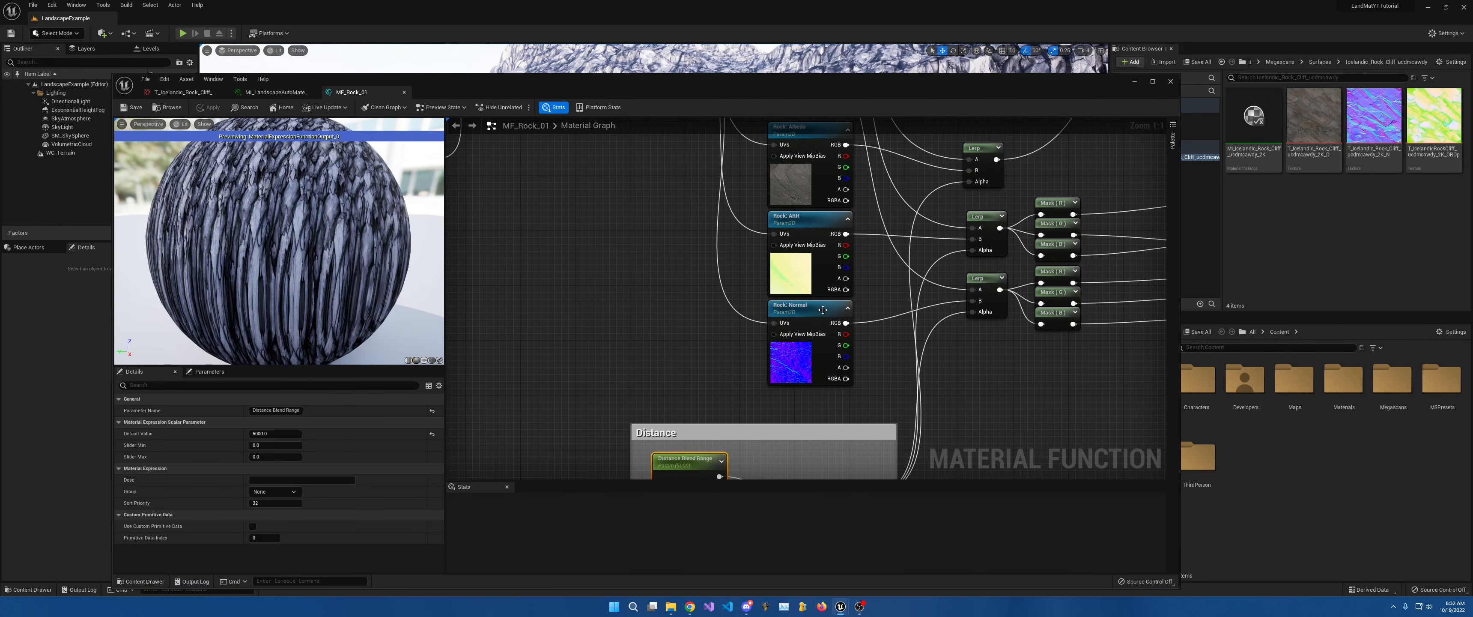
scroll(828, 281, down, 4)
right_drag(819, 244, 842, 404)
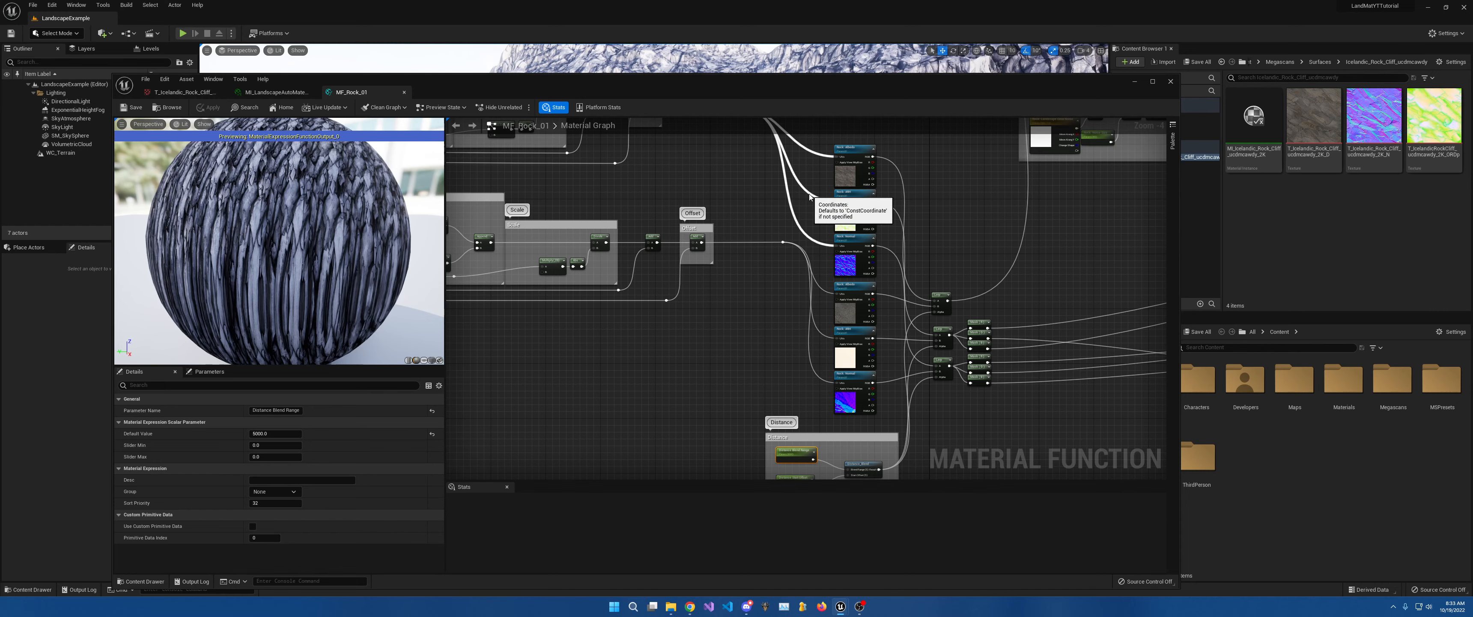
right_drag(743, 329, 822, 194)
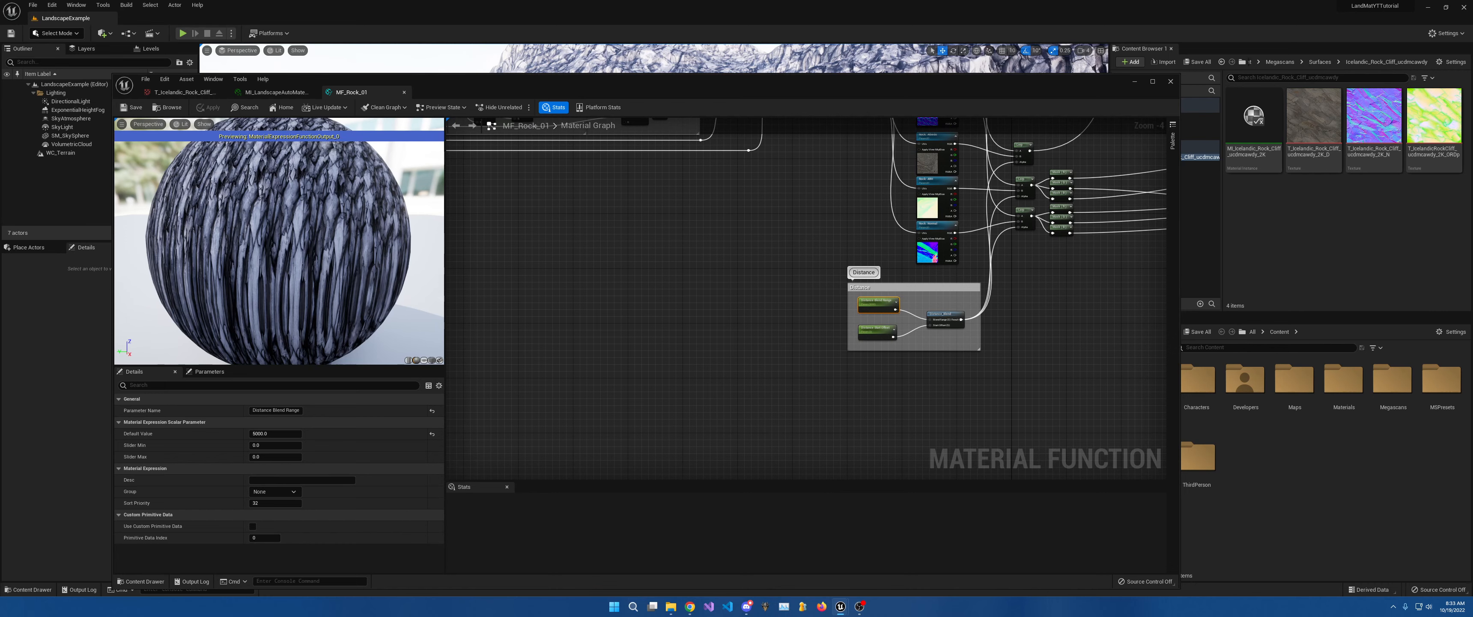
right_drag(765, 218, 692, 368)
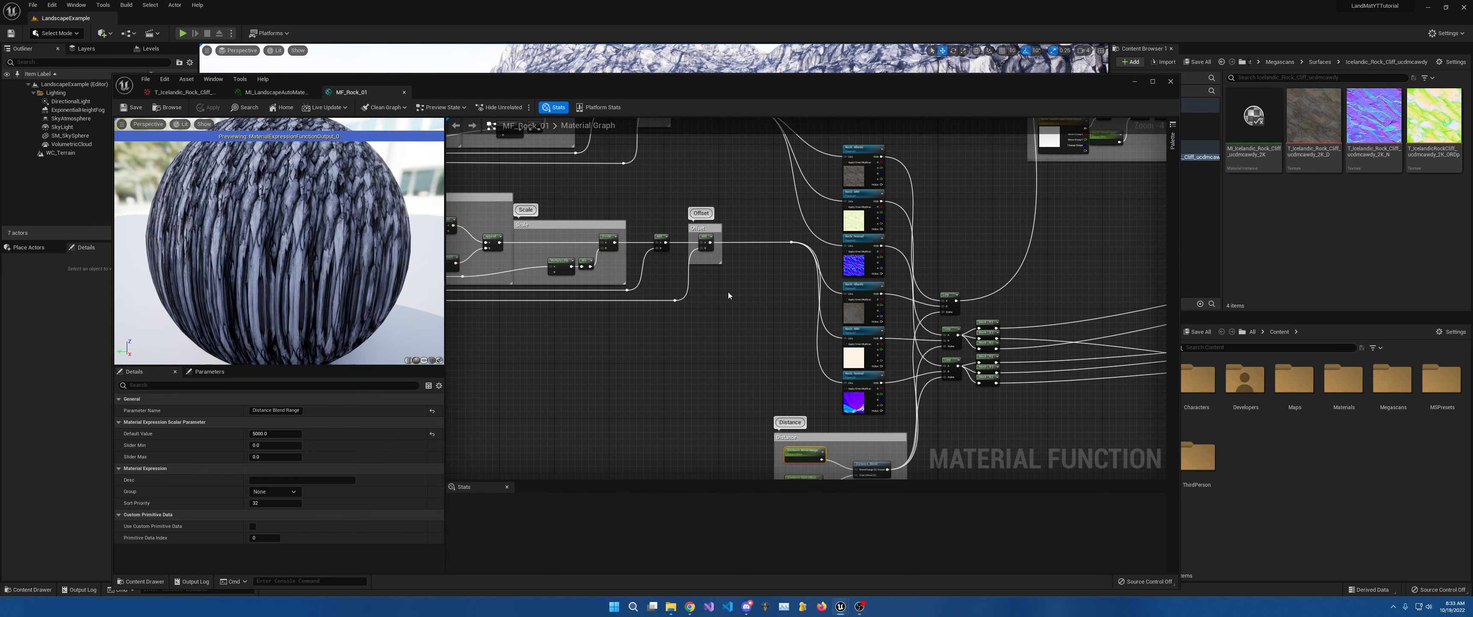
right_drag(797, 258, 804, 279)
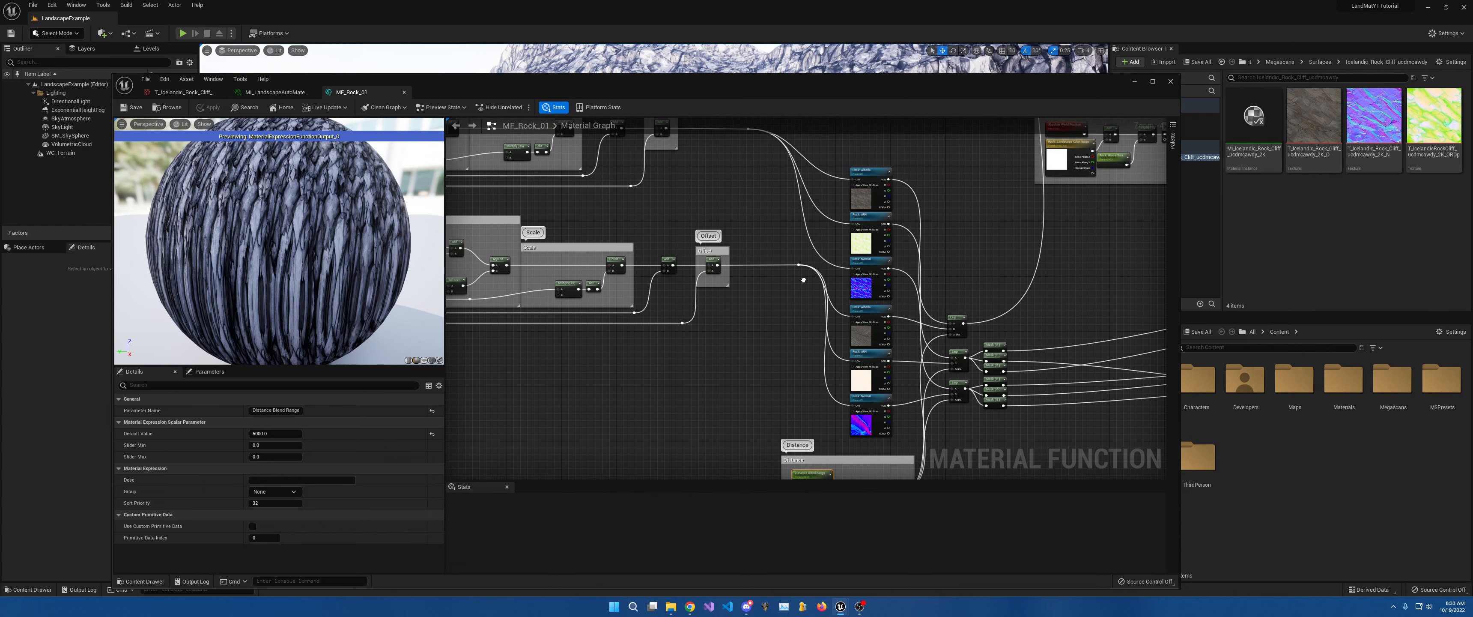
scroll(824, 316, up, 4)
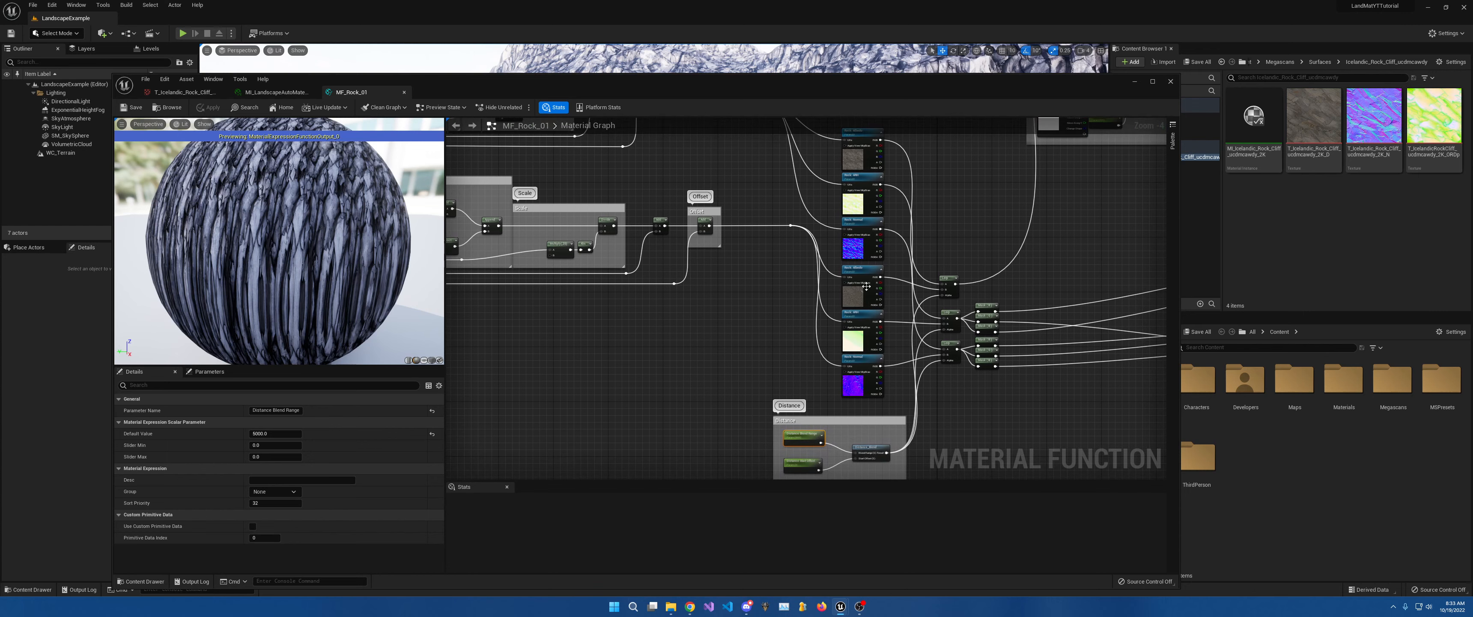
right_drag(998, 313, 930, 209)
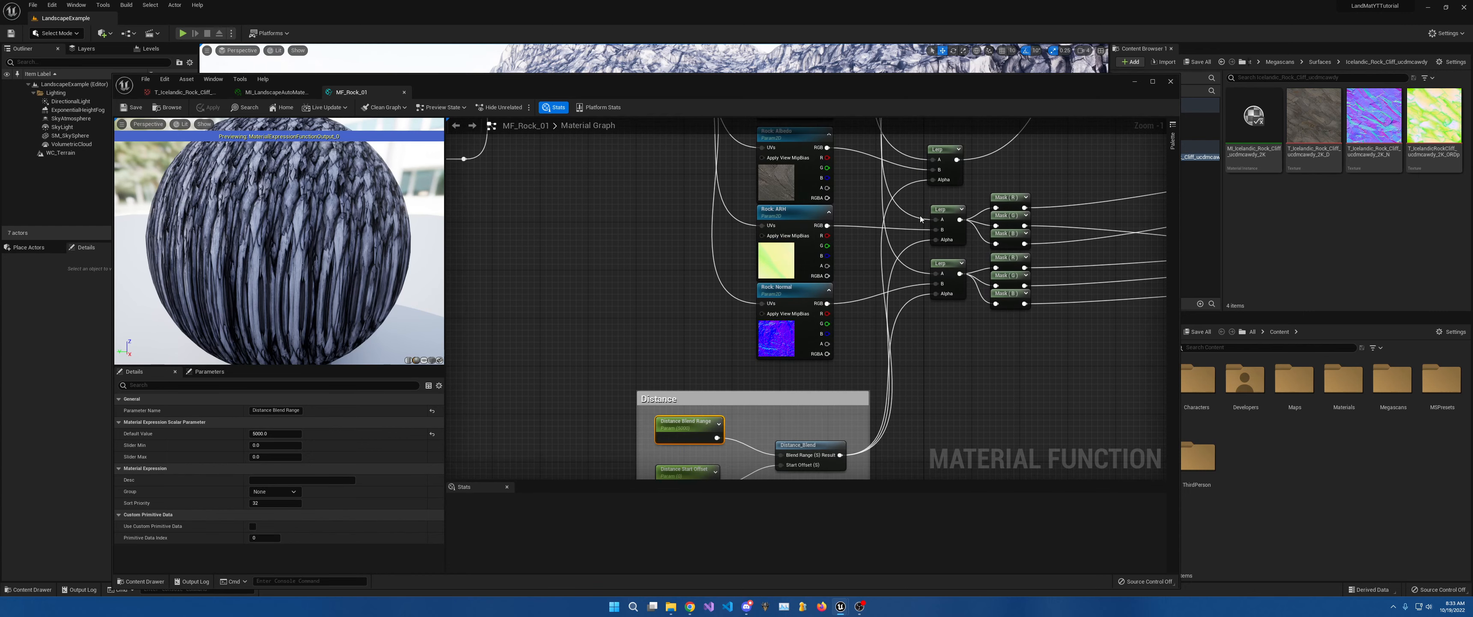
right_drag(891, 241, 919, 268)
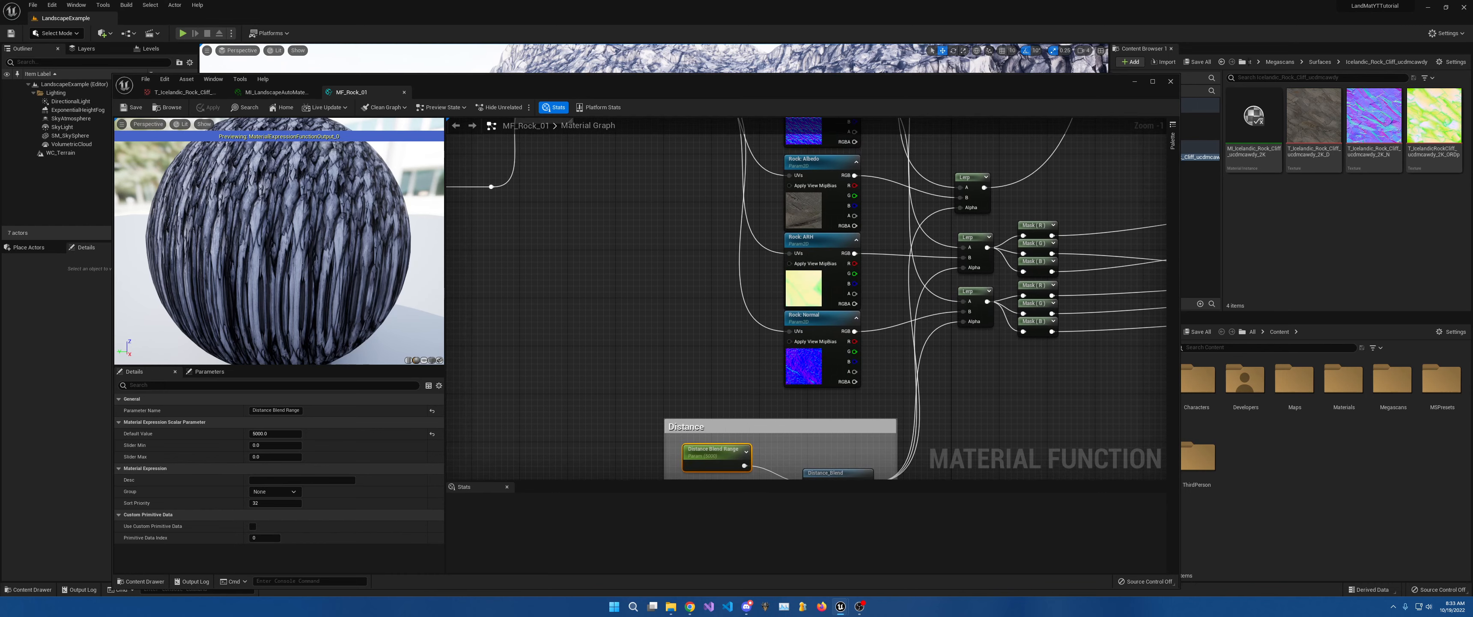
scroll(1015, 331, down, 5)
right_drag(1022, 334, 894, 286)
scroll(909, 343, up, 6)
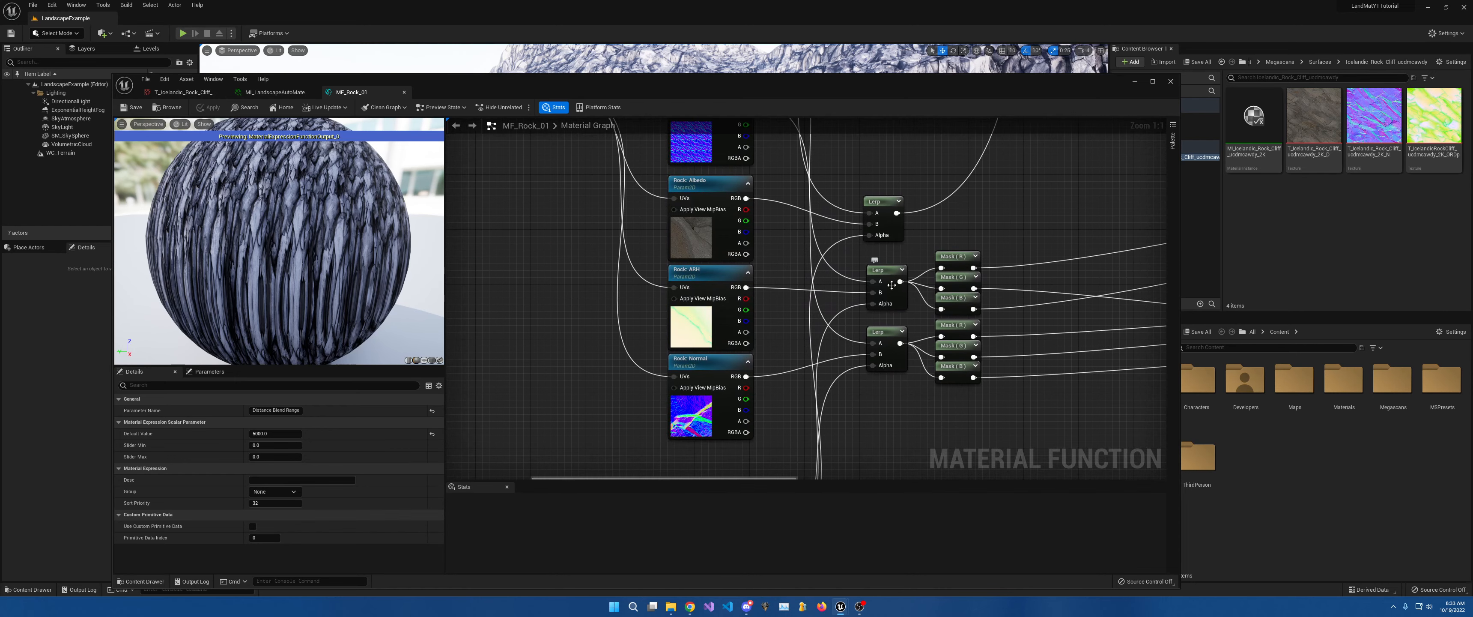
right_drag(832, 341, 861, 313)
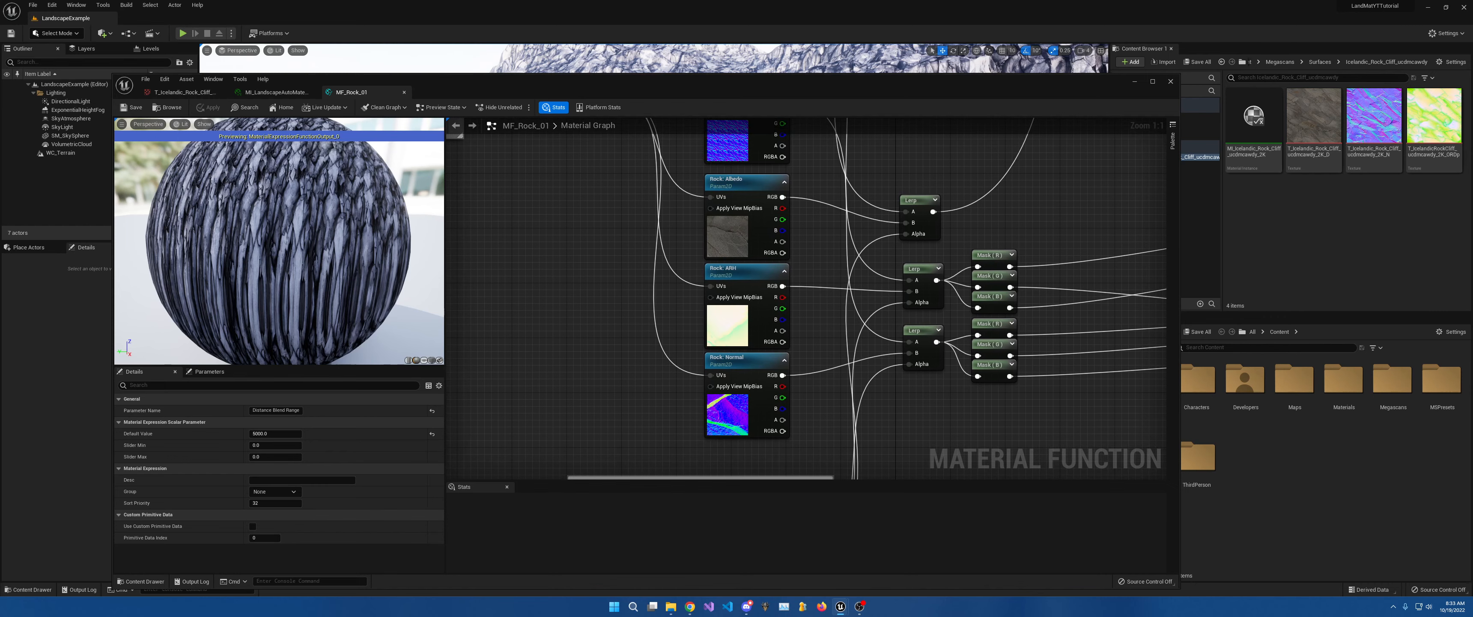
Review the Rock texture nodes, ARH channels, Lerps, Mask nodes, and Ambient Occlusion and Normal groups.
right_drag(858, 217, 842, 523)
right_drag(864, 326, 830, 259)
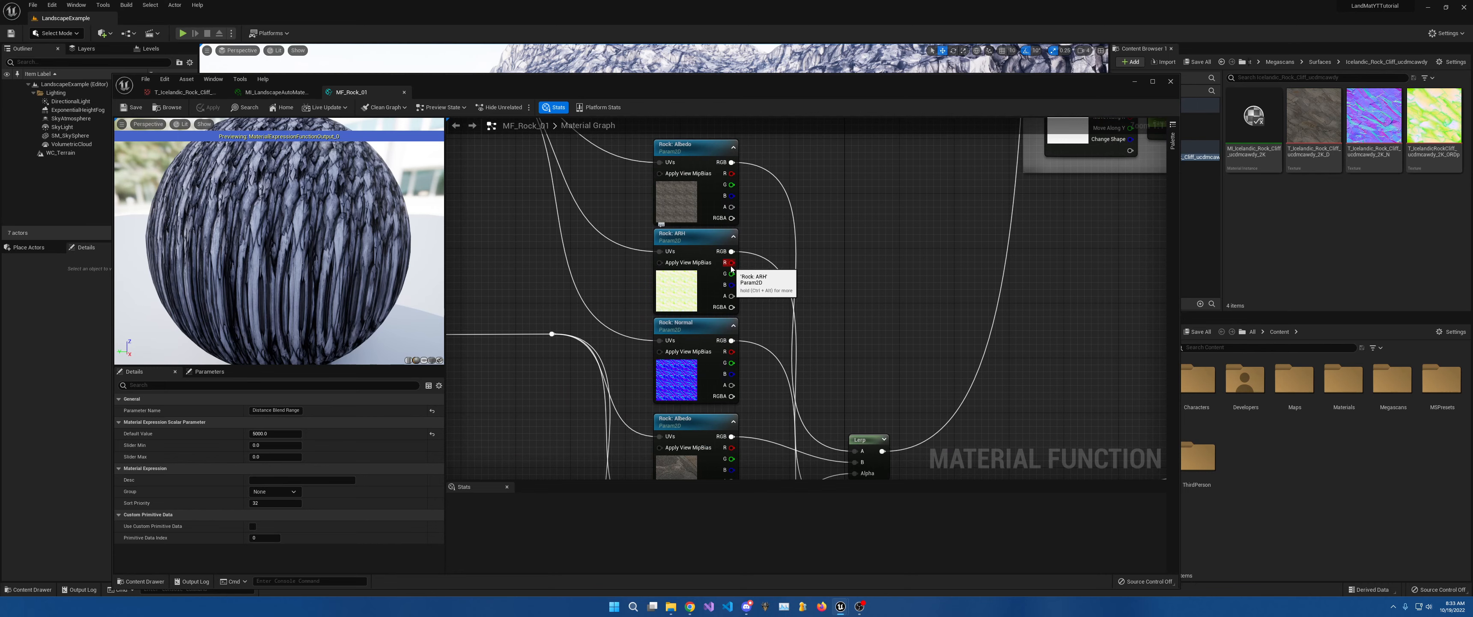
right_drag(799, 332, 726, 128)
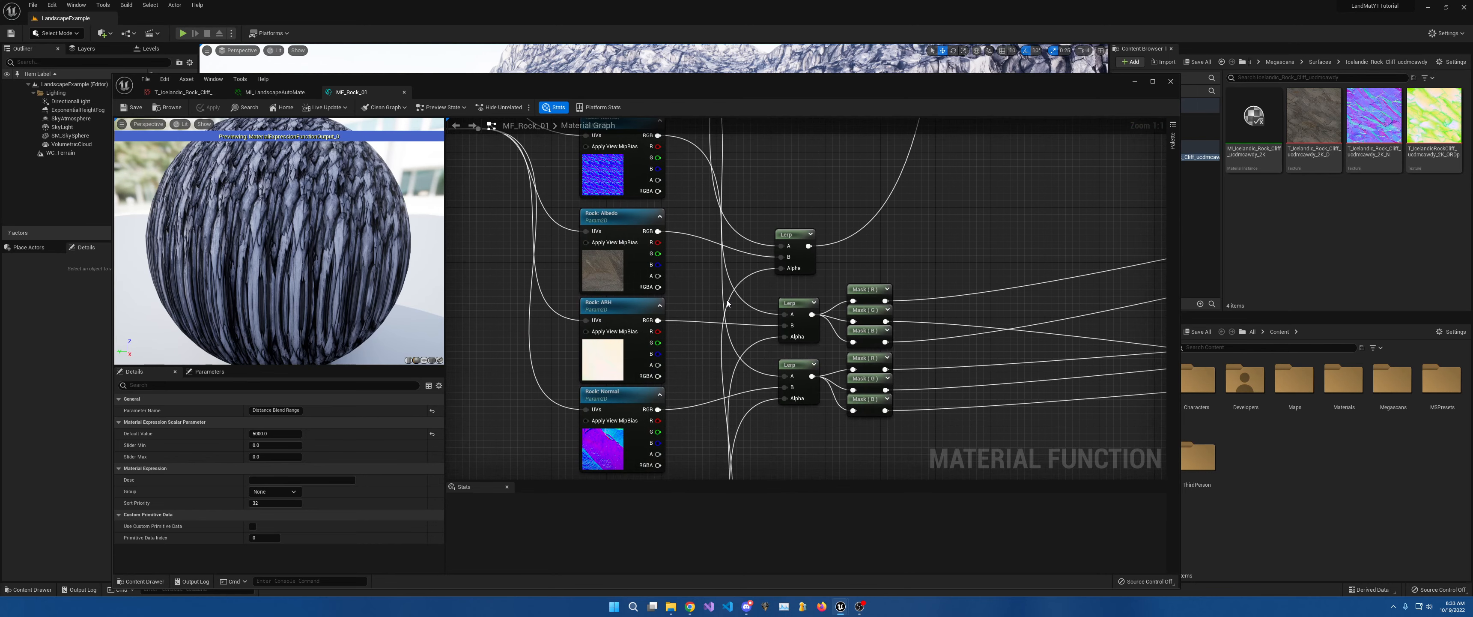
right_drag(727, 304, 737, 293)
right_drag(755, 233, 746, 378)
right_drag(806, 336, 757, 157)
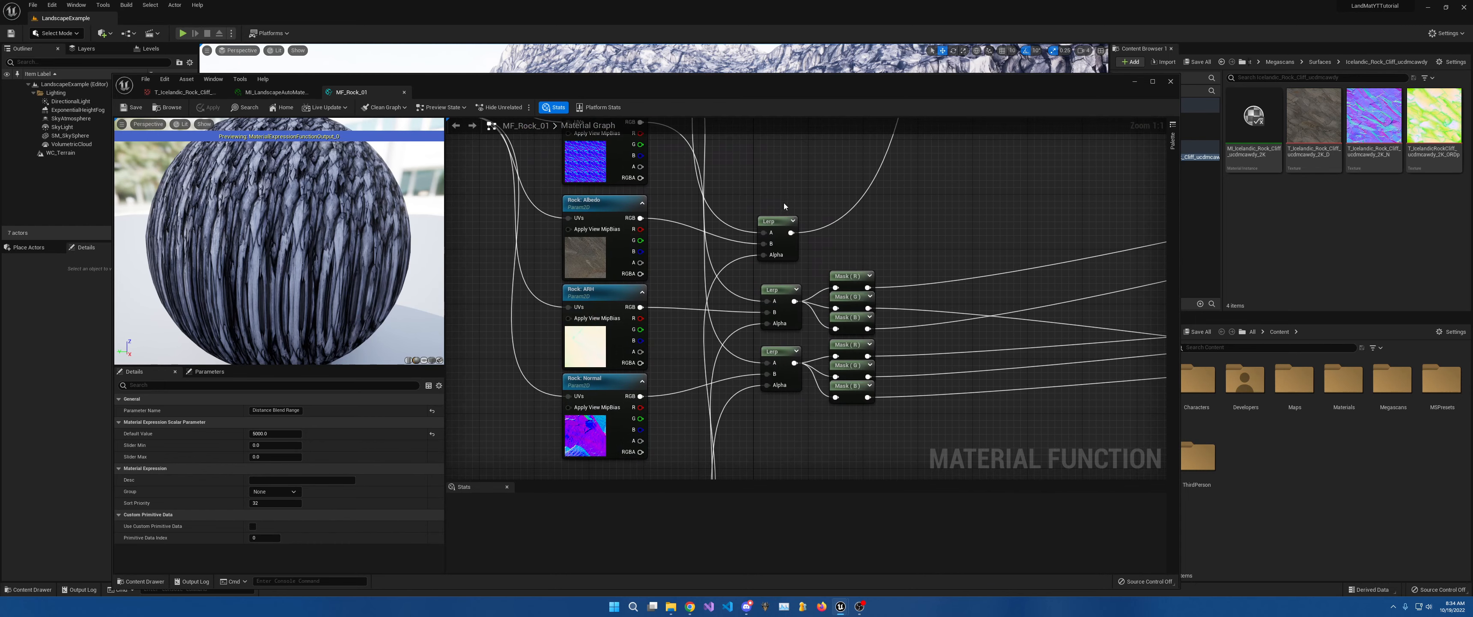
right_drag(785, 377, 841, 419)
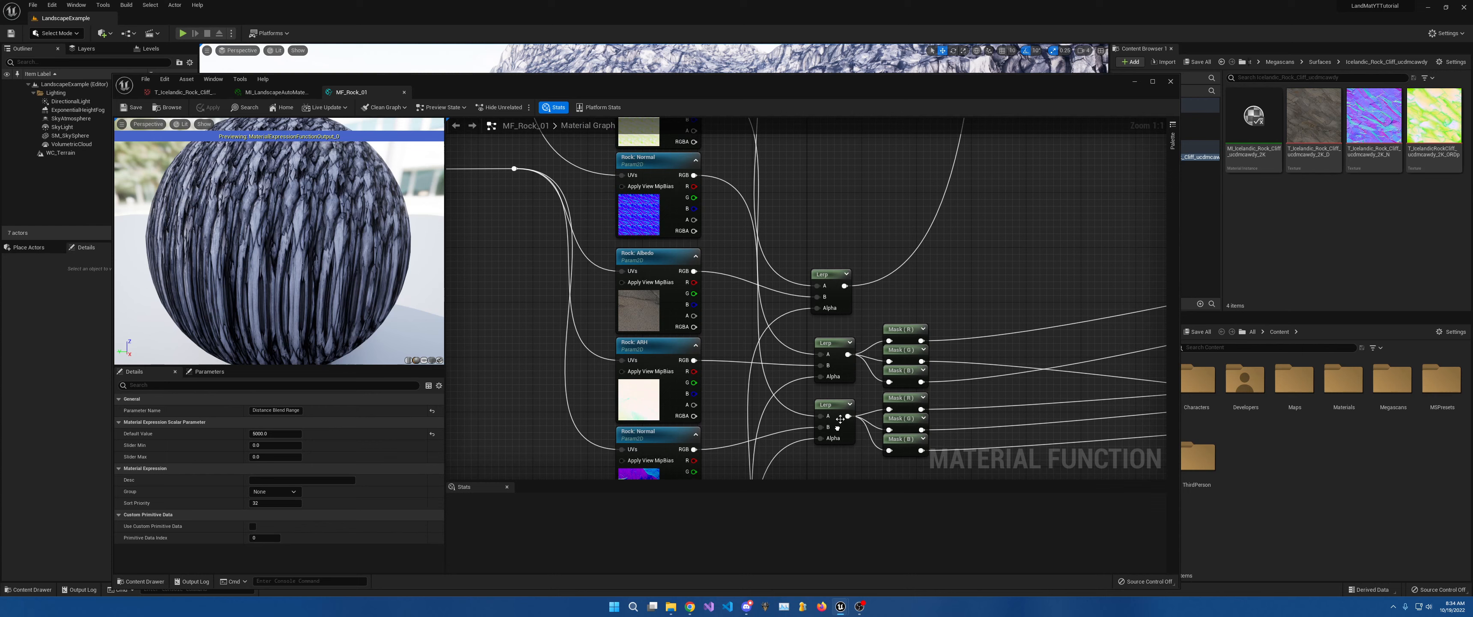
right_drag(714, 189, 740, 212)
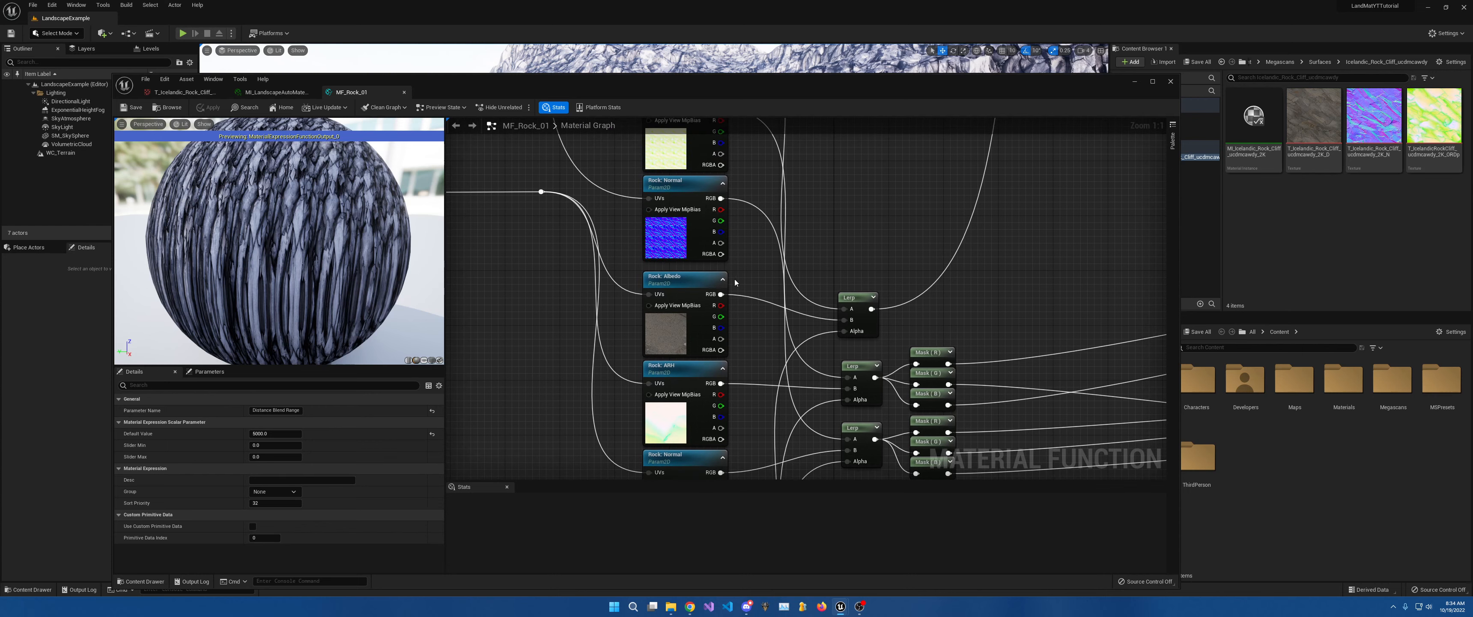
right_drag(771, 404, 699, 243)
right_drag(839, 243, 832, 290)
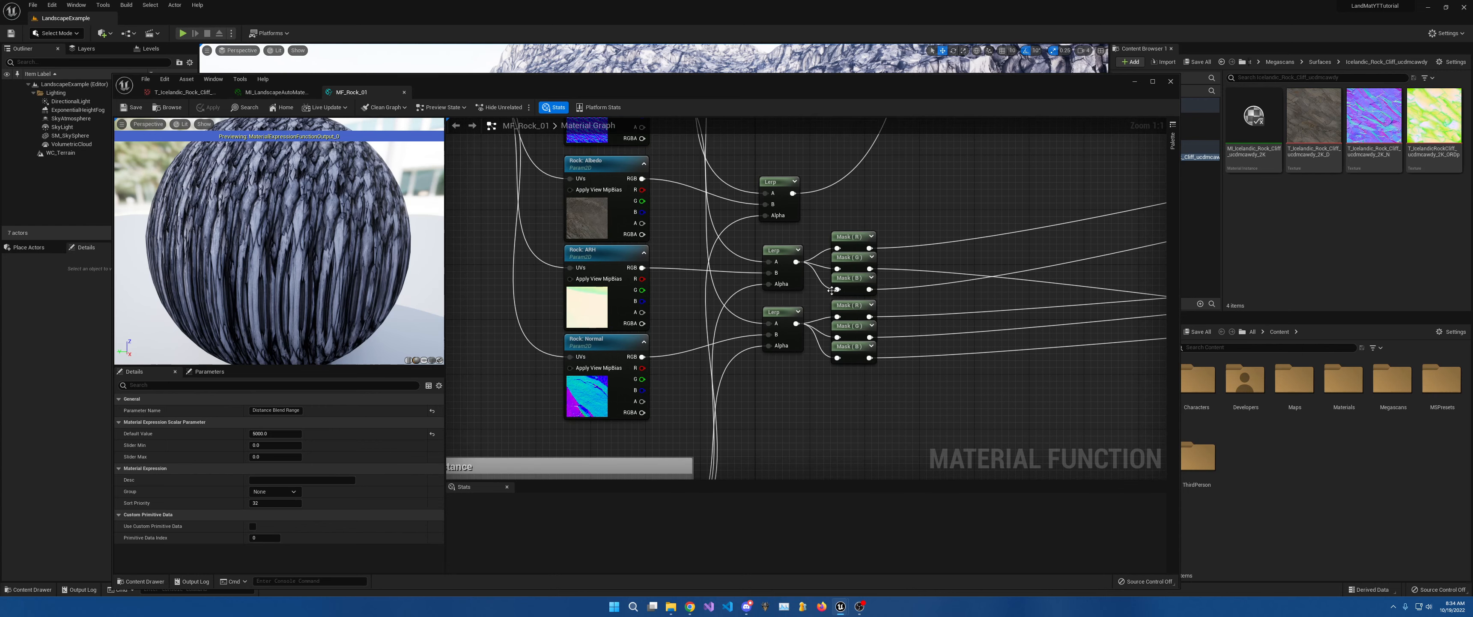
right_drag(968, 261, 458, 321)
scroll(864, 291, down, 4)
right_drag(898, 276, 1172, 299)
scroll(741, 220, up, 3)
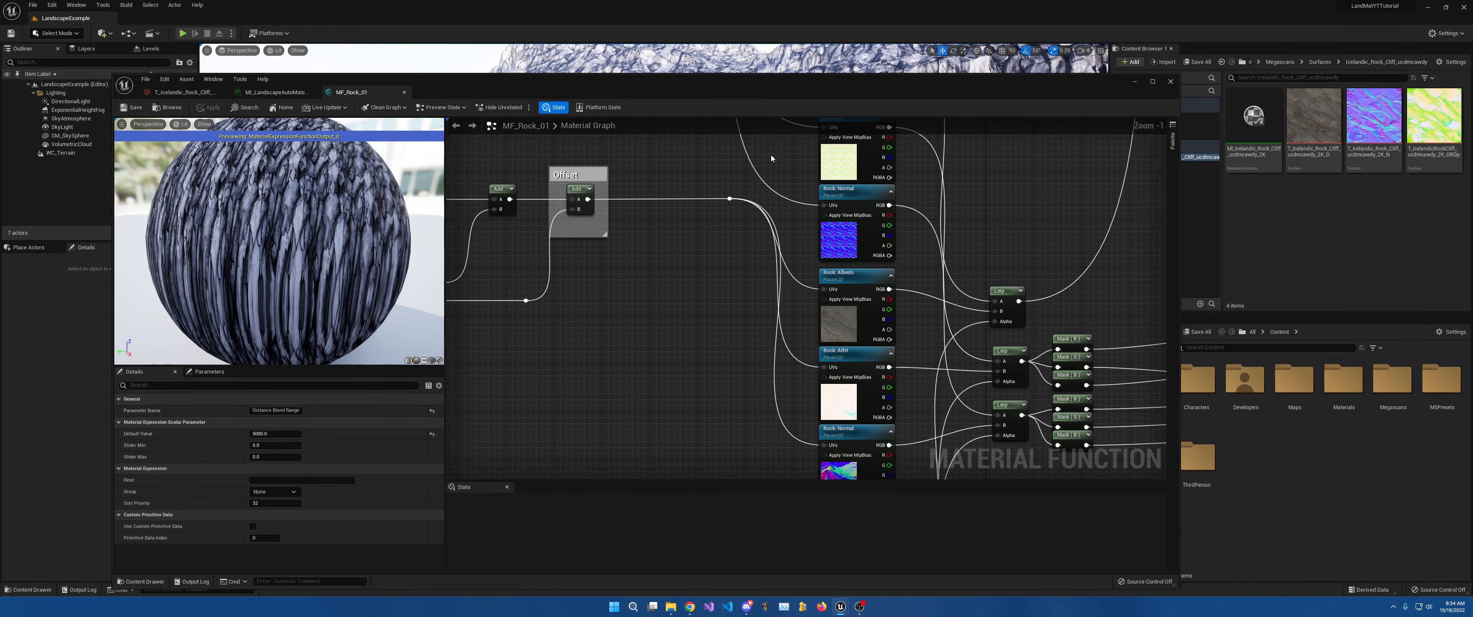
Find and select the Distance UVs parameter (default 200.0) near the Rotation group.
right_drag(742, 220, 873, 228)
right_drag(848, 404, 837, 234)
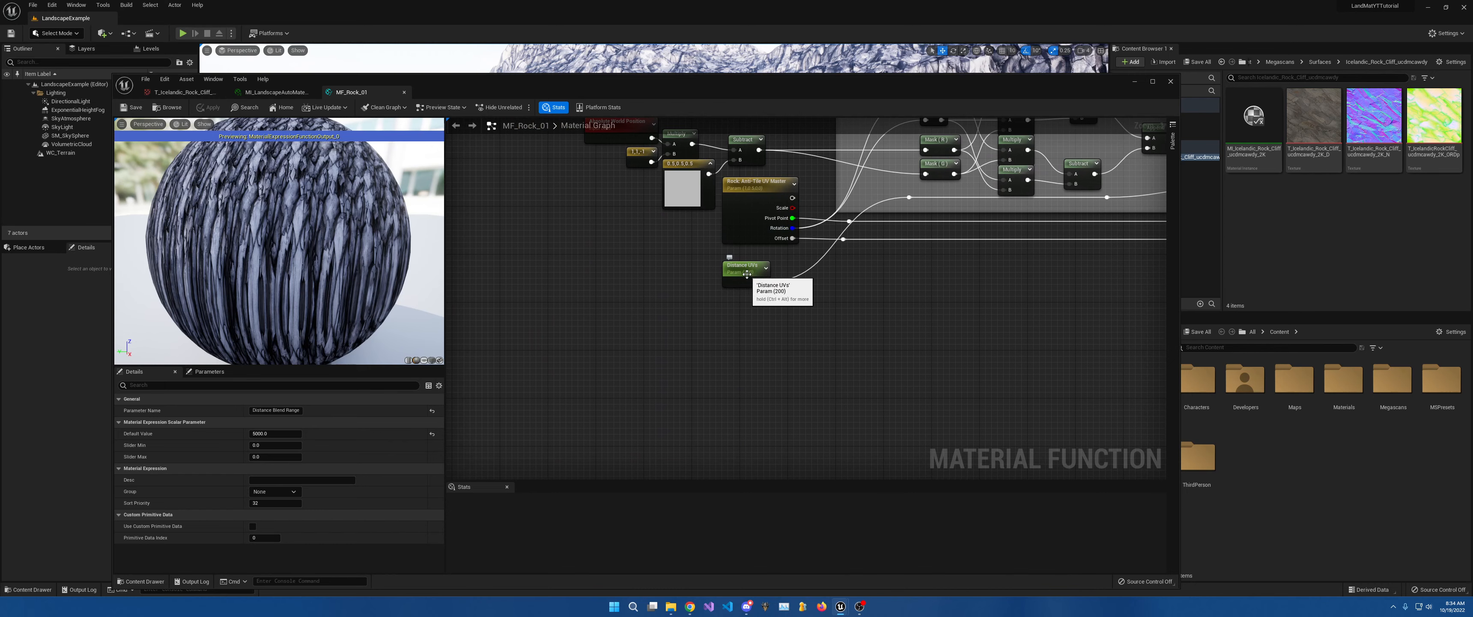
right_drag(791, 198, 761, 319)
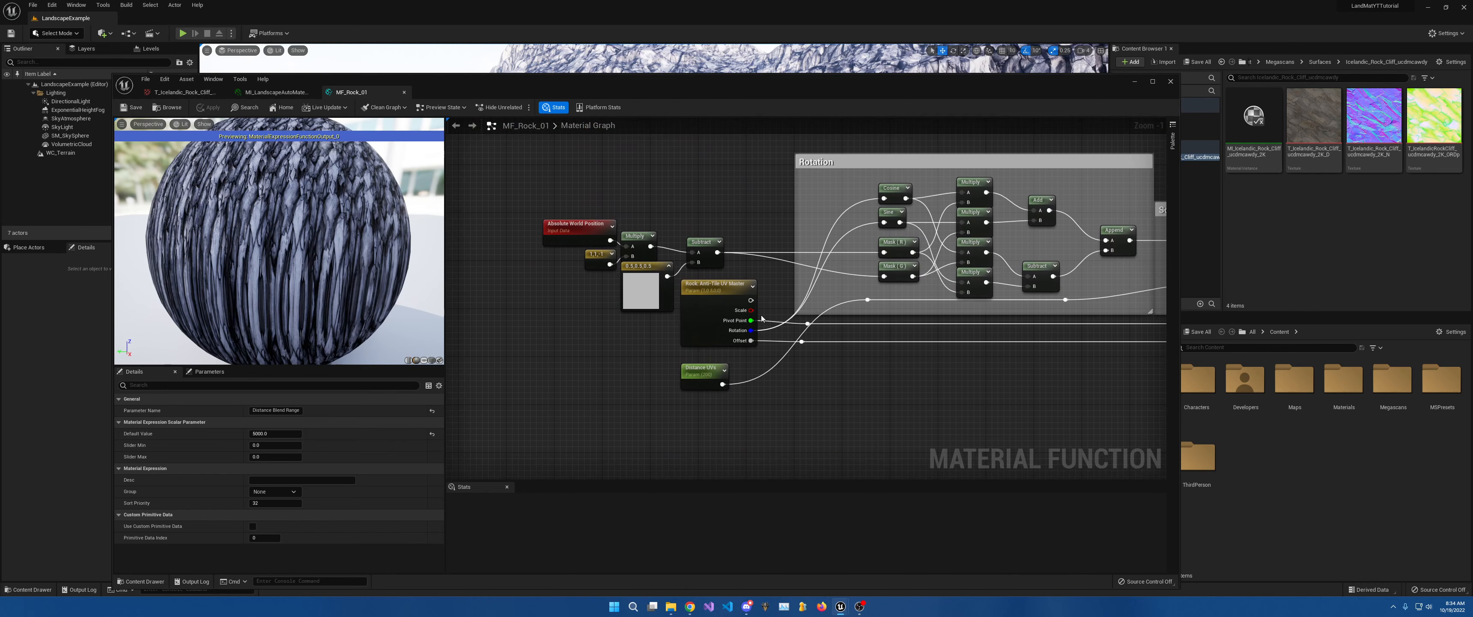
right_drag(756, 257, 768, 312)
right_drag(705, 399, 725, 339)
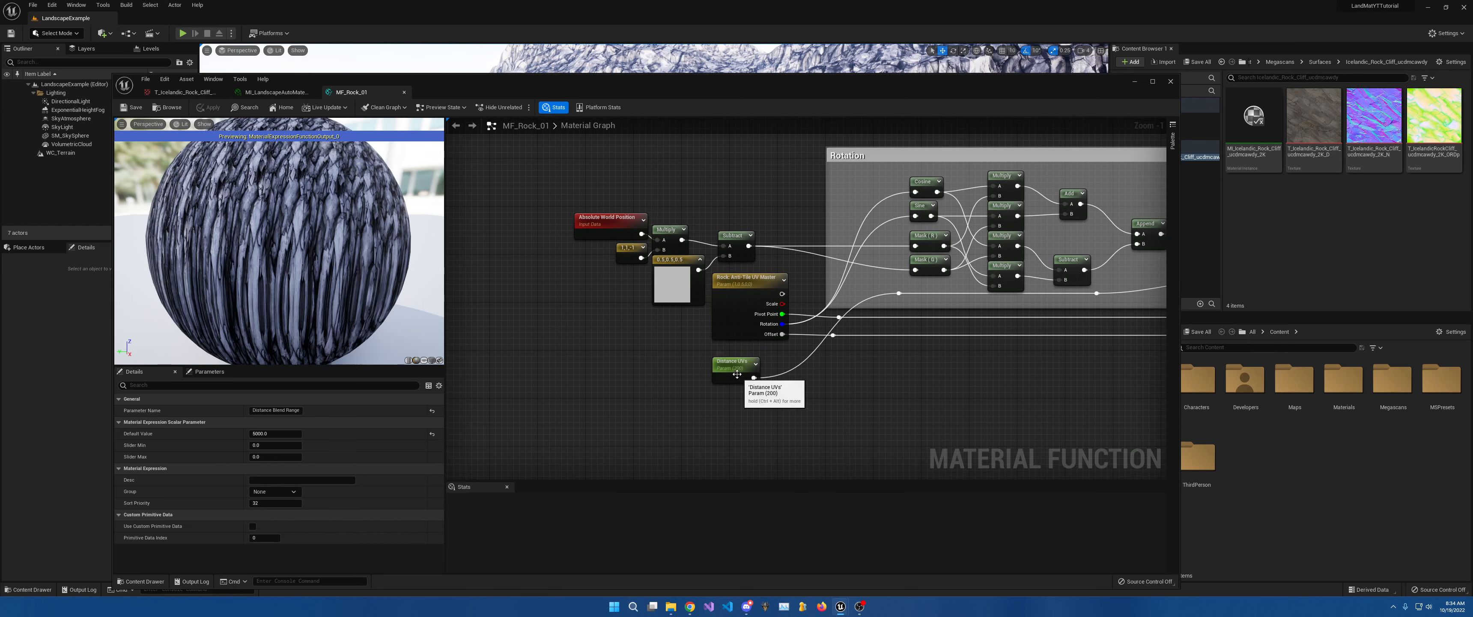
click(737, 374)
drag(724, 74, 796, 257)
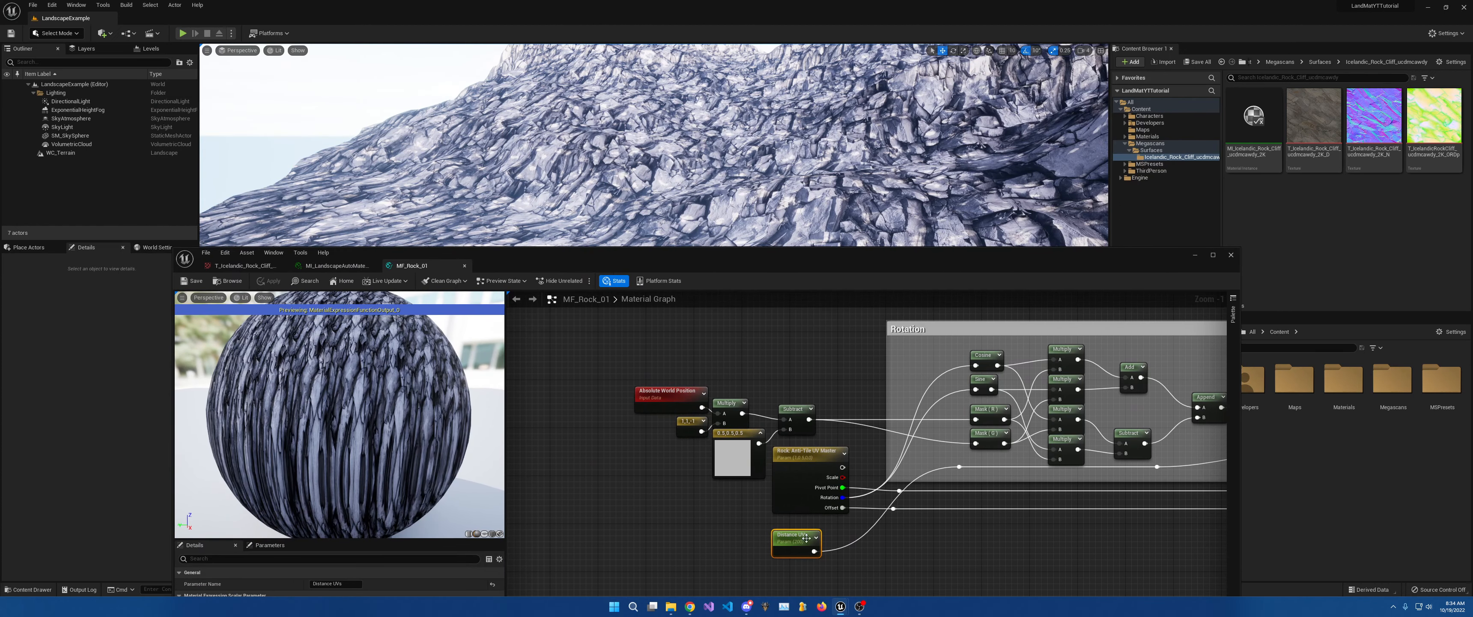
Move the Distance UVs node below the Anti-Tile UV Master node.
drag(806, 538, 781, 334)
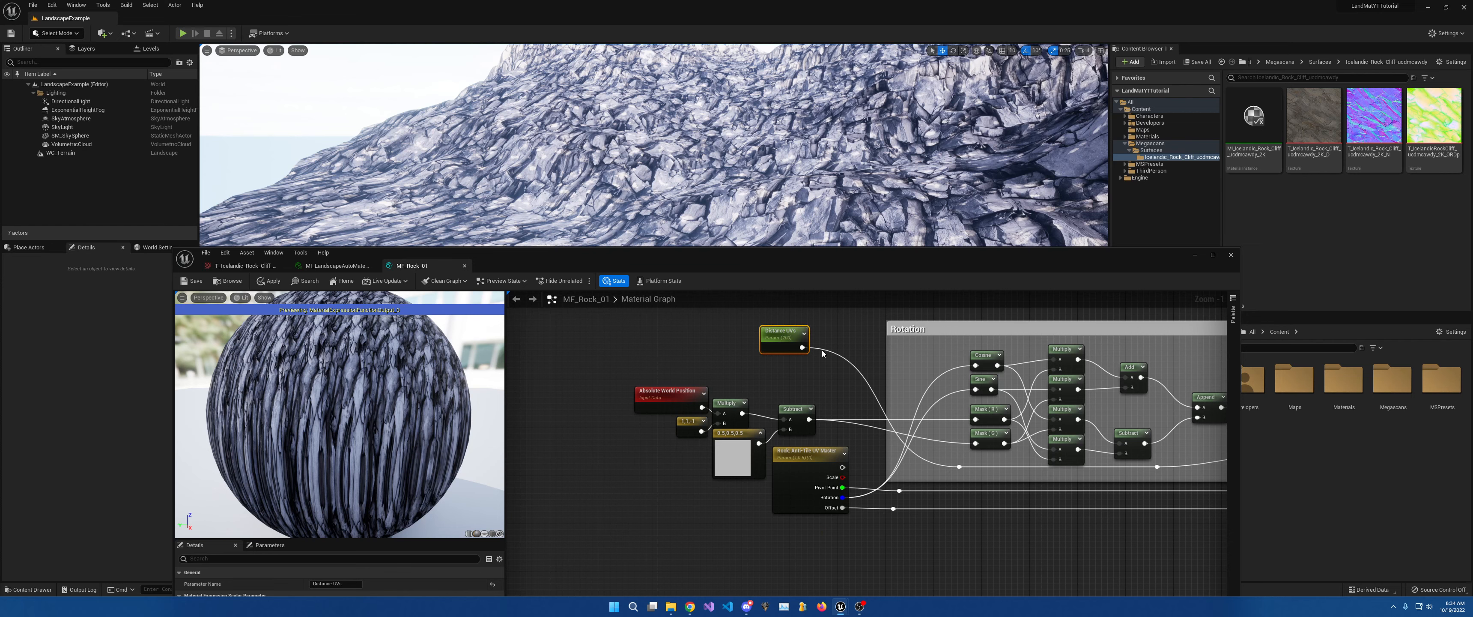
right_drag(777, 370, 750, 300)
right_drag(759, 364, 741, 470)
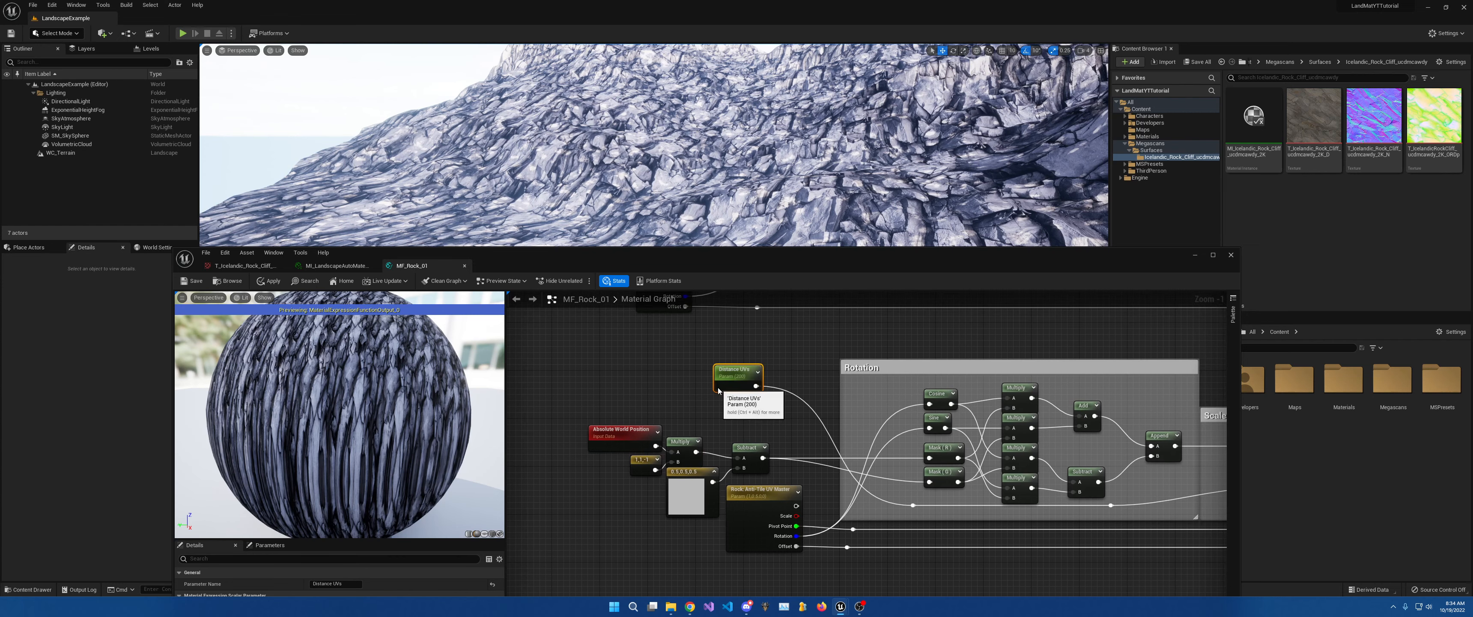
drag(724, 376, 771, 576)
Survey the rock texture and Lerp nodes, Distance_Blend node, and Rotation, Scale and Offset groups.
right_drag(853, 556, 730, 300)
scroll(799, 325, down, 5)
right_drag(799, 326, 684, 429)
scroll(976, 427, up, 5)
right_drag(753, 476, 771, 366)
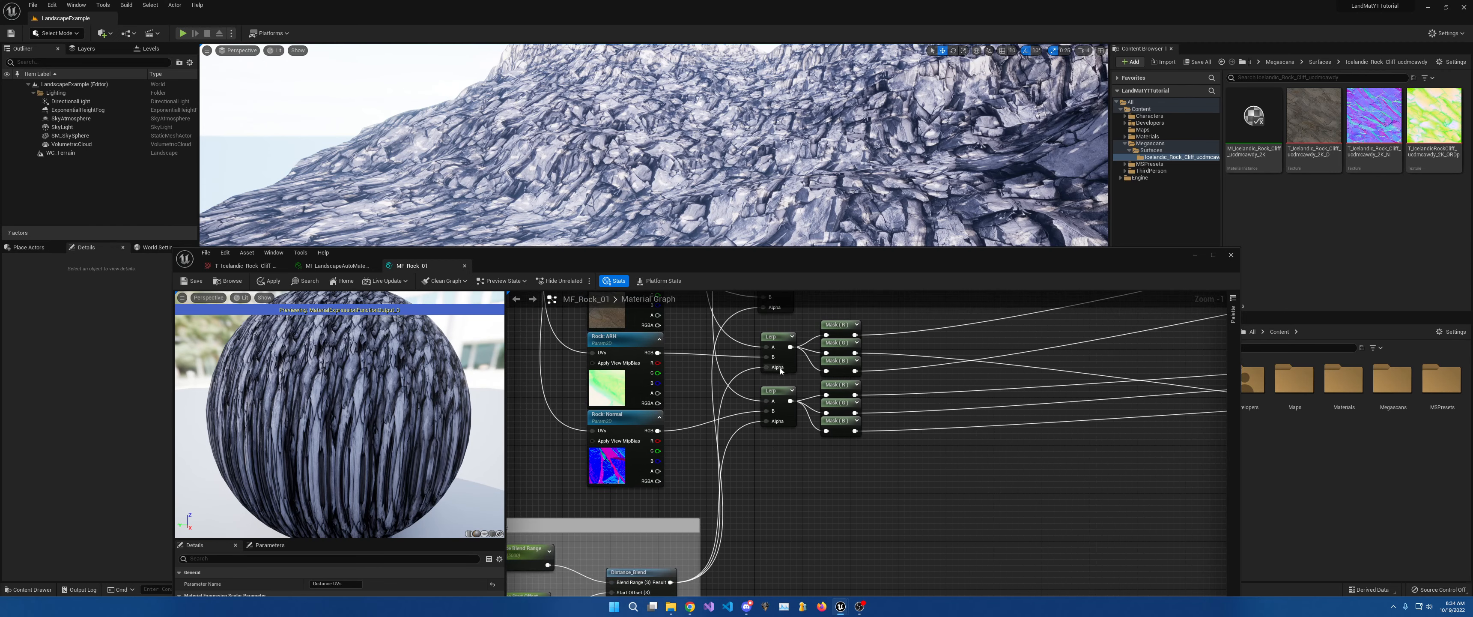
right_drag(745, 438, 770, 402)
right_drag(668, 551, 794, 420)
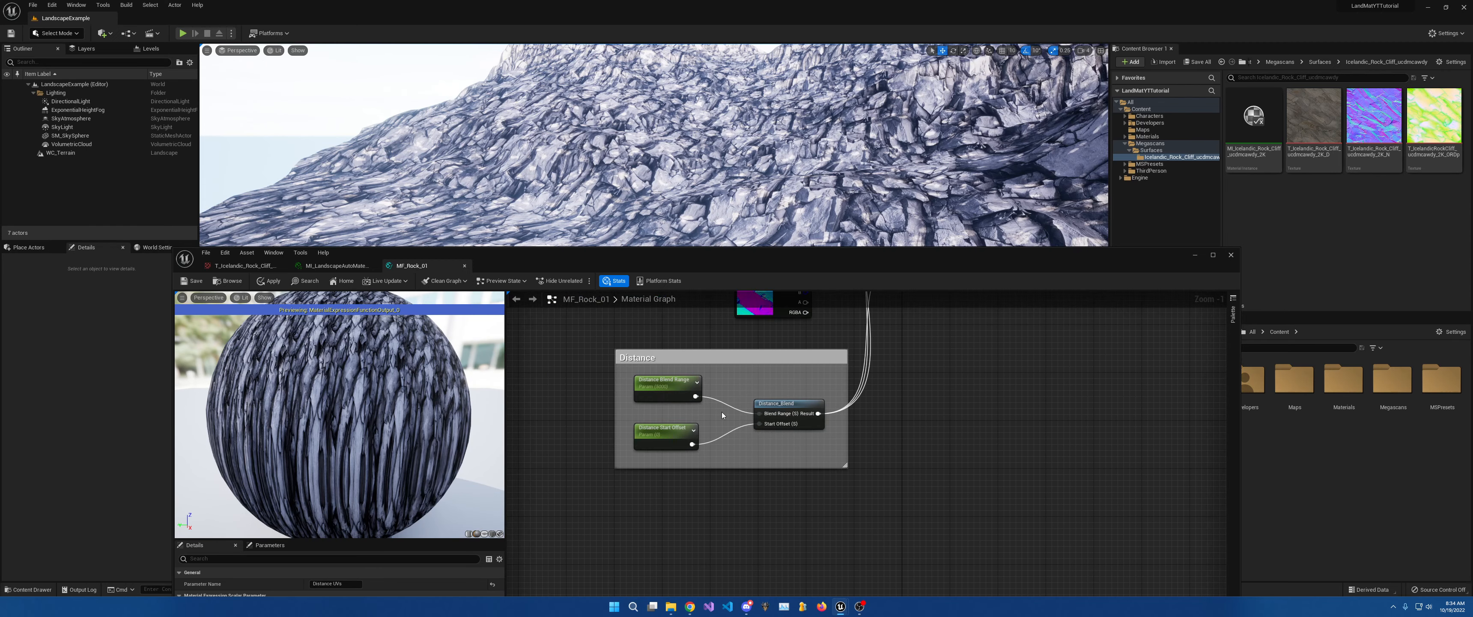
right_drag(695, 355, 991, 531)
right_drag(743, 401, 1036, 523)
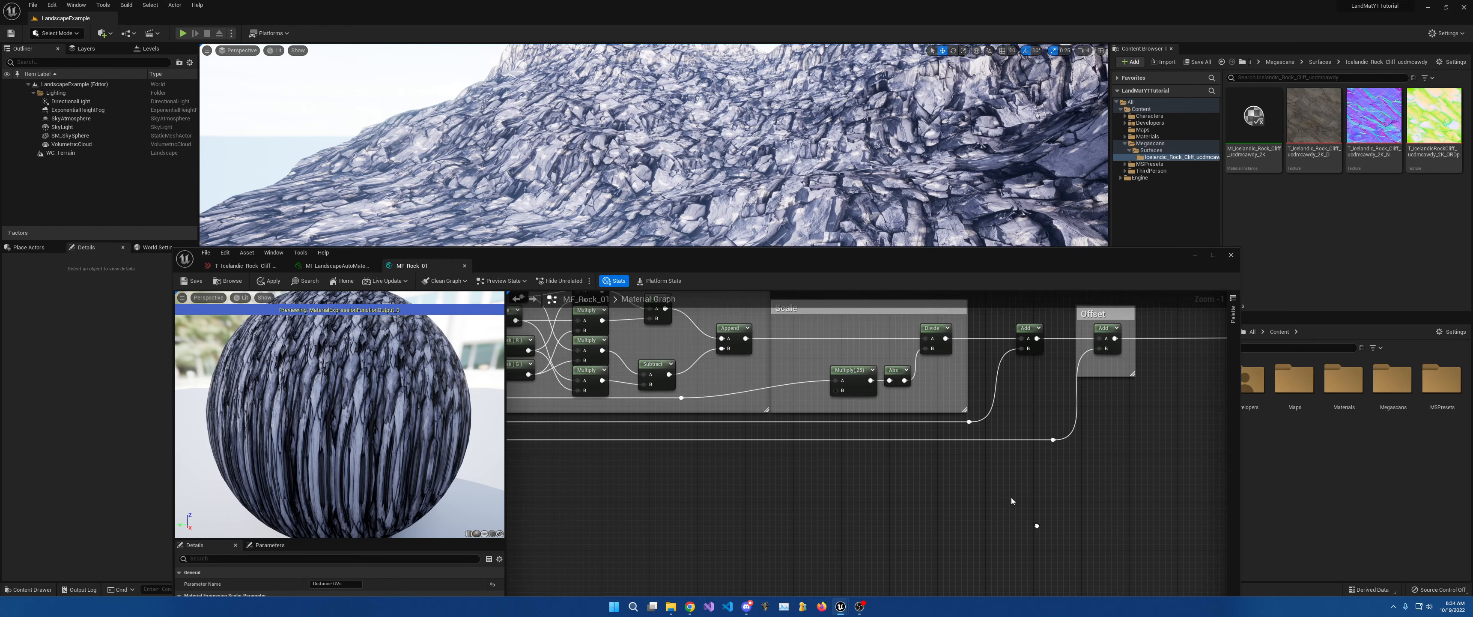
mouse_move(766, 422)
right_down()
mouse_move(979, 521)
mouse_move(1081, 522)
mouse_move(1065, 551)
mouse_move(1168, 616)
mouse_move(1056, 615)
mouse_move(982, 338)
mouse_move(1081, 286)
mouse_move(439, 272)
right_up()
right_drag(607, 423, 1222, 462)
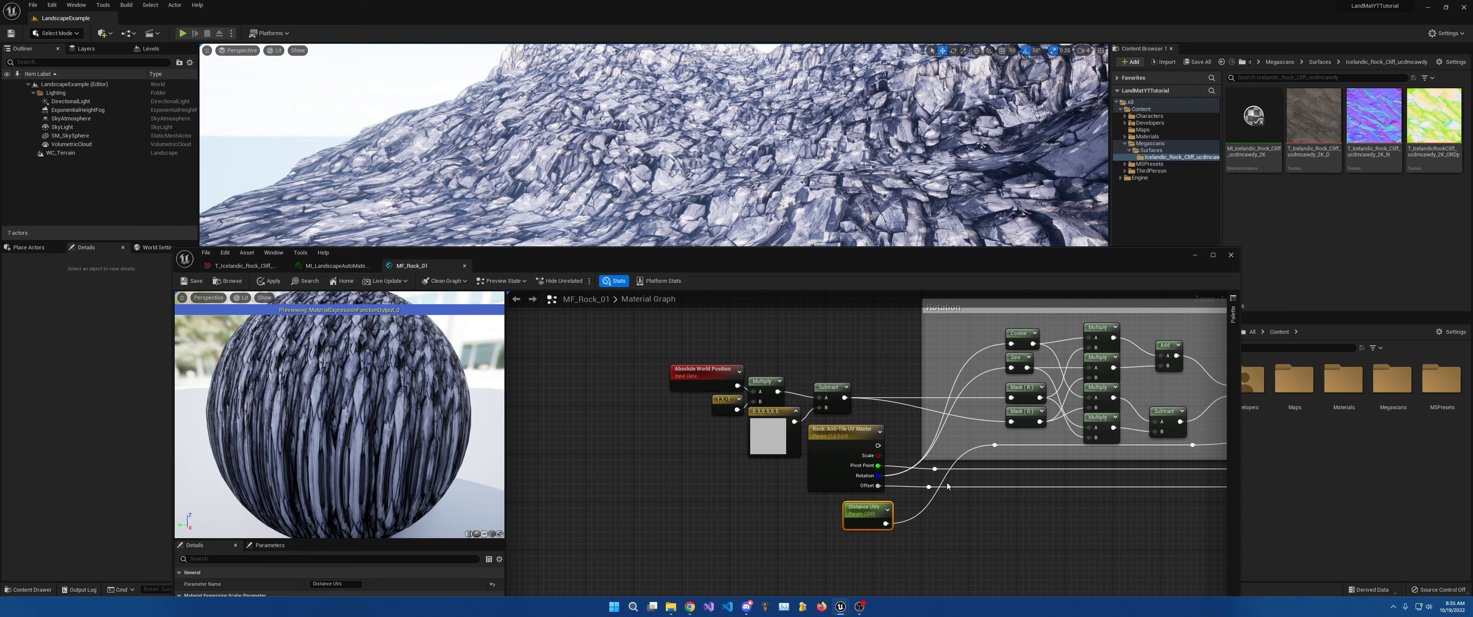
Review the Append node and Scale group, then box-select the three Lerp nodes.
right_drag(951, 472, 830, 507)
scroll(830, 507, down, 5)
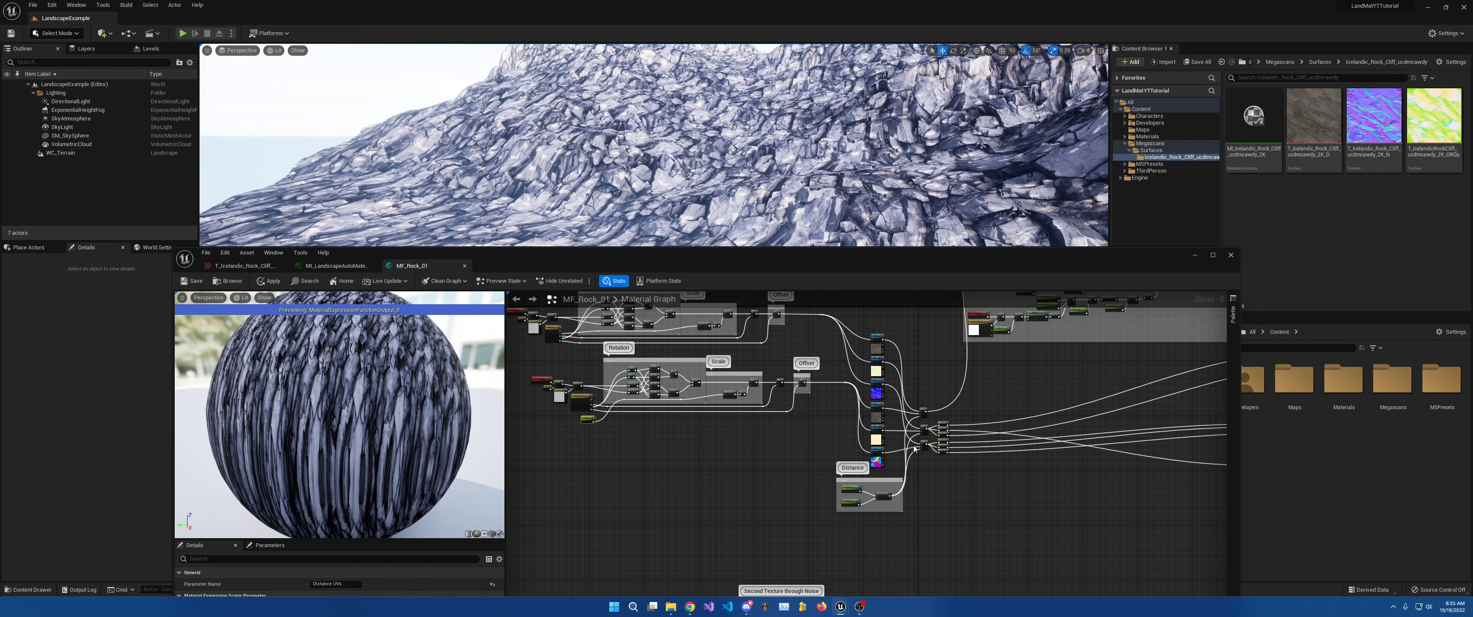
scroll(855, 468, up, 5)
right_drag(855, 467, 875, 523)
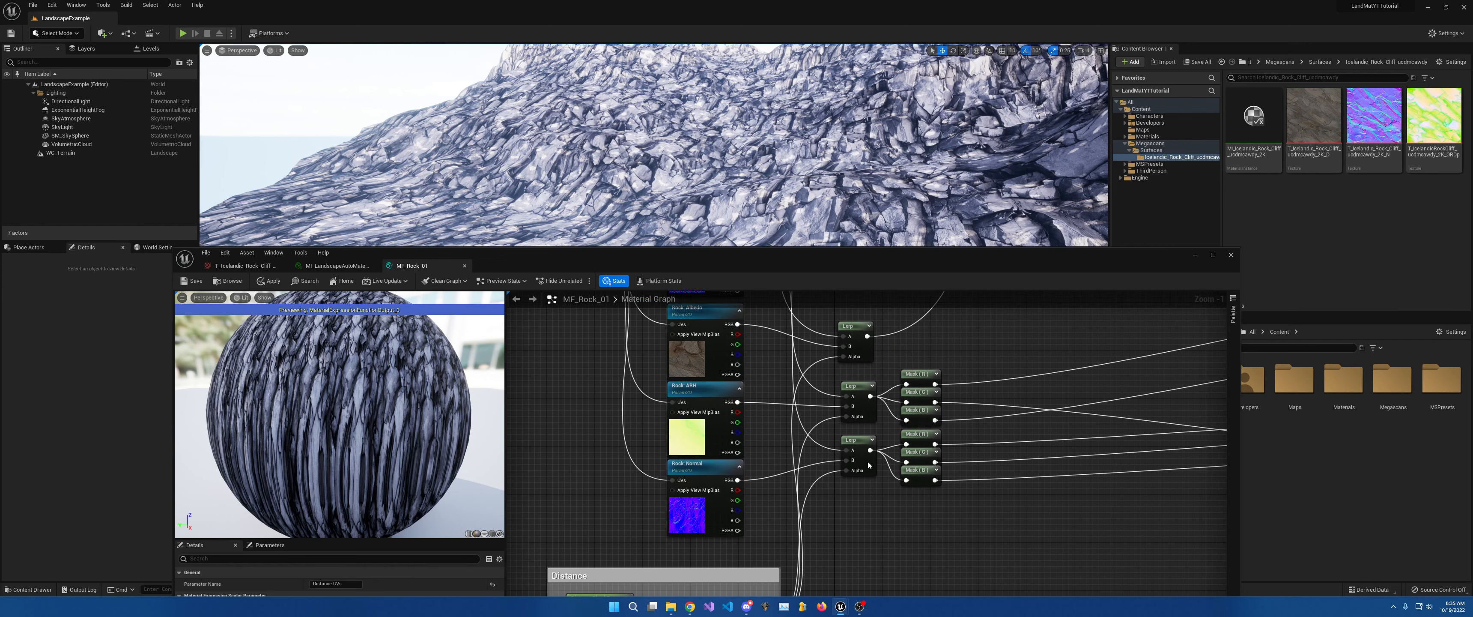
drag(868, 466, 867, 306)
right_drag(711, 338, 734, 392)
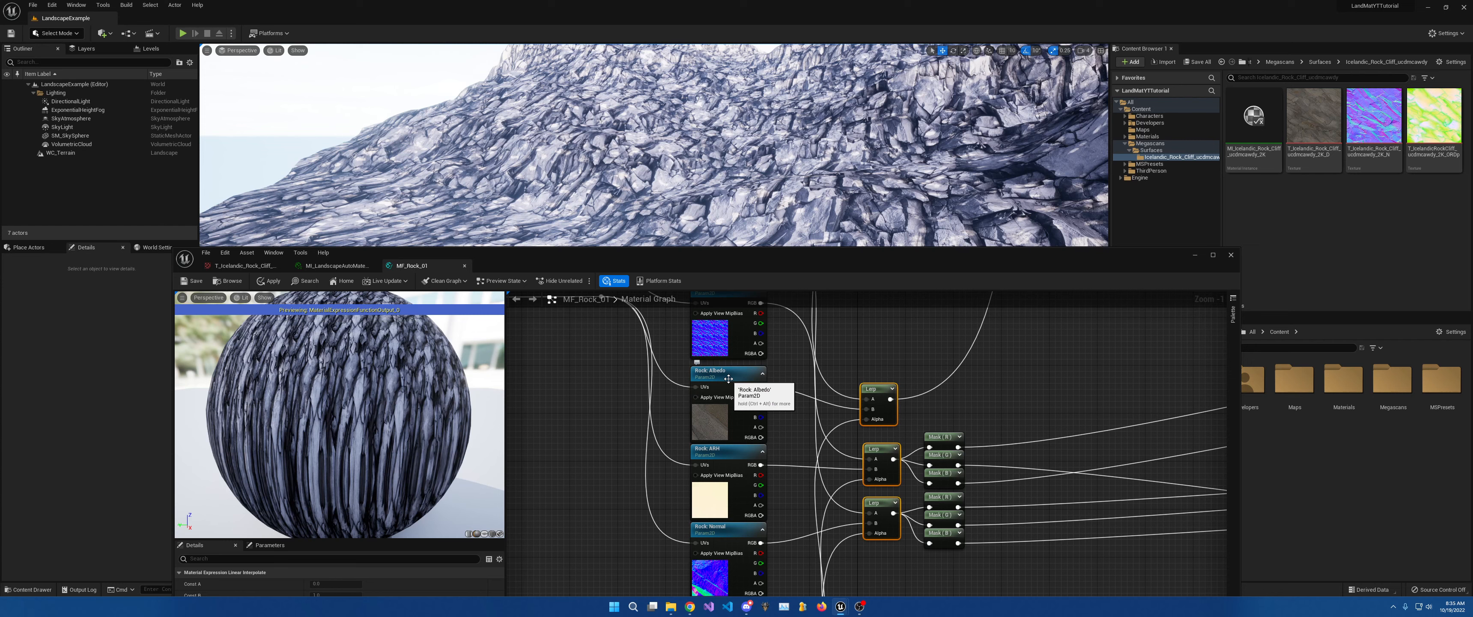
right_click(834, 321)
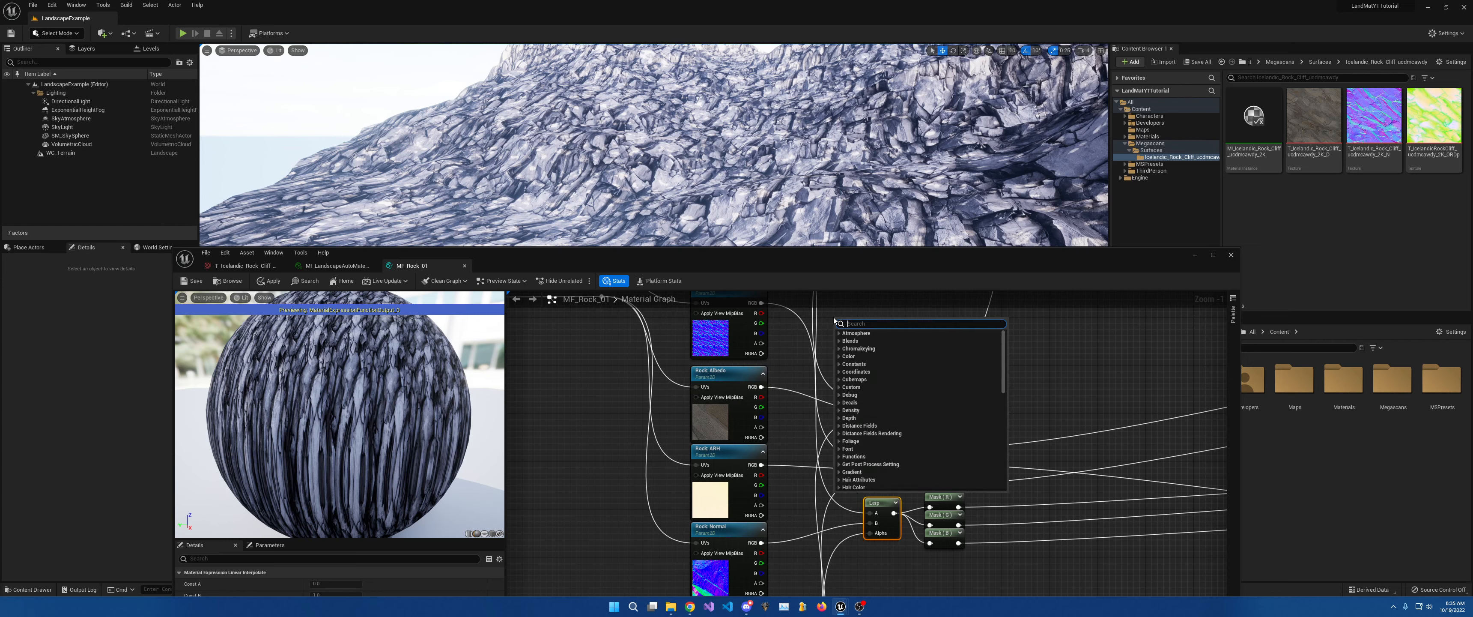
text(2d)
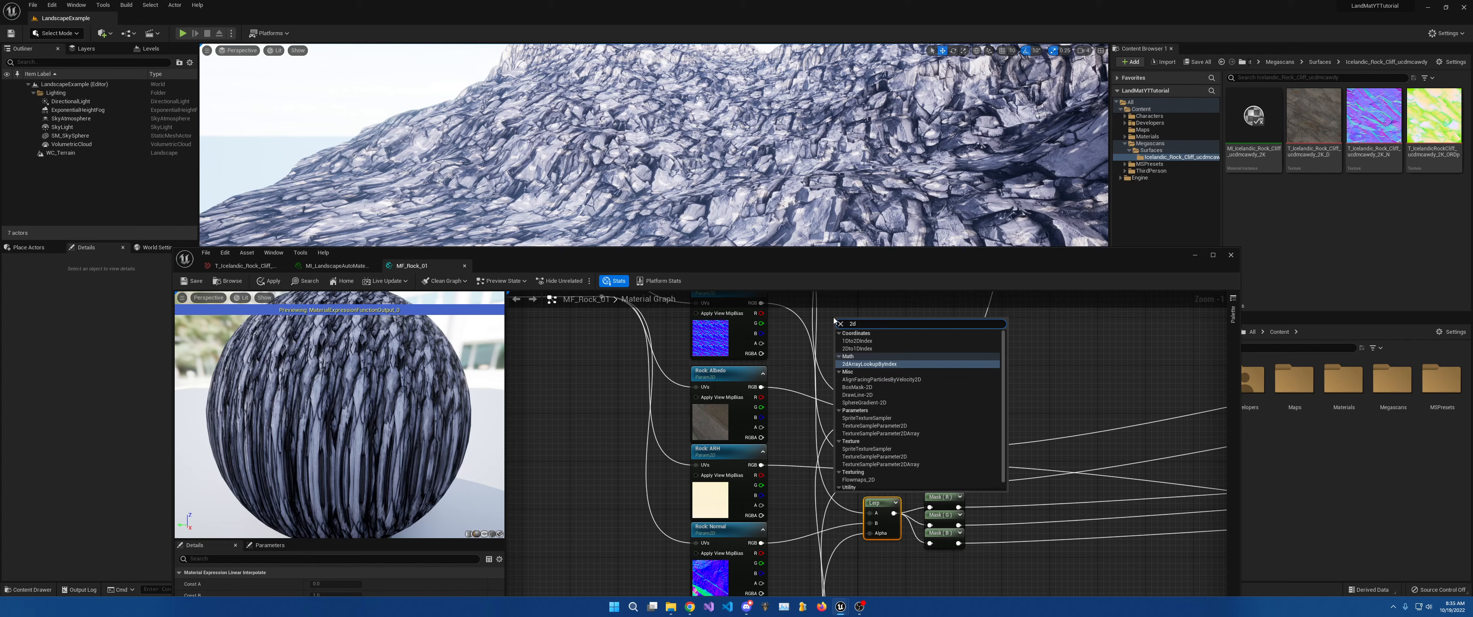
click(727, 345)
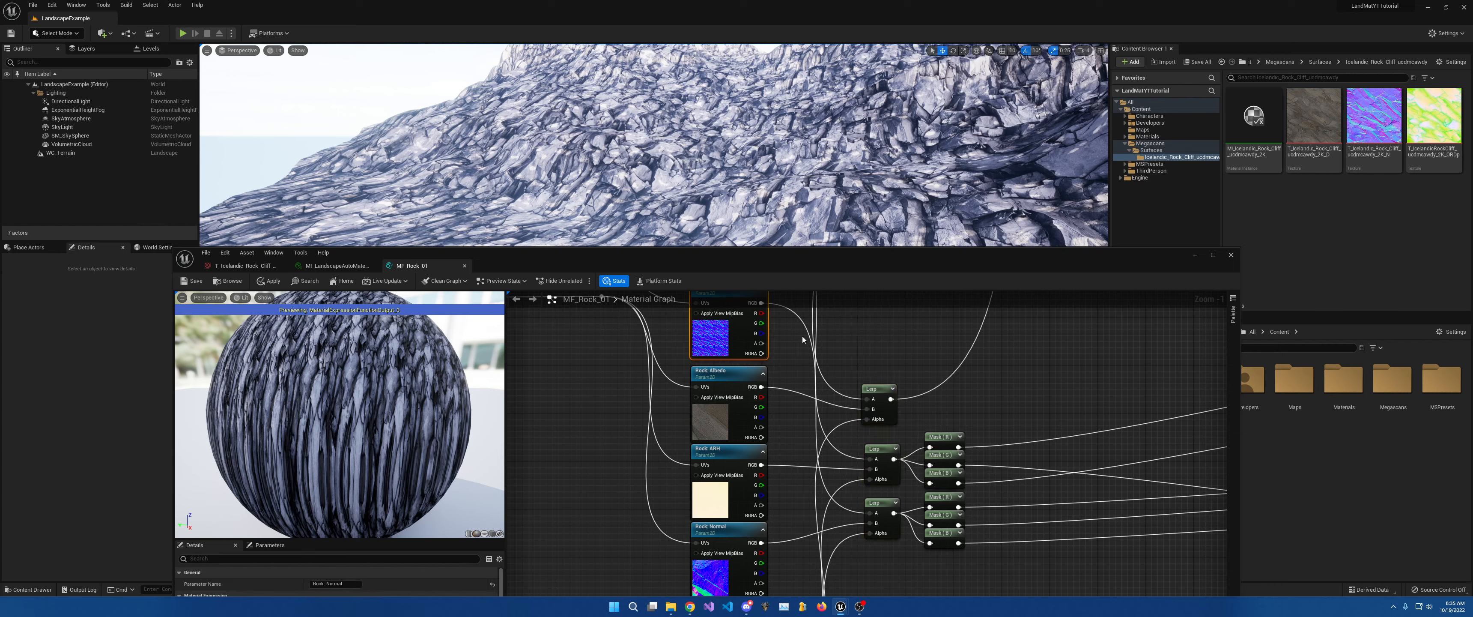
key(ctrl+c)
key(ctrl+v)
right_click(887, 339)
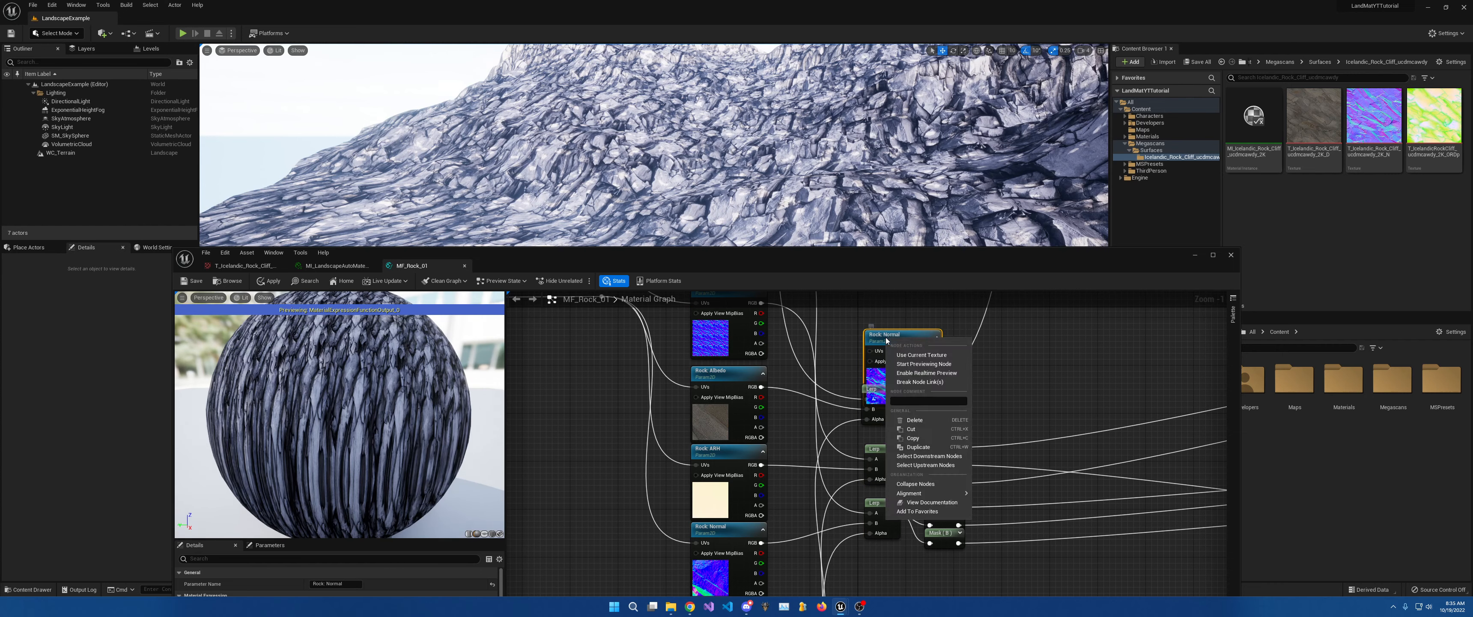
click(951, 358)
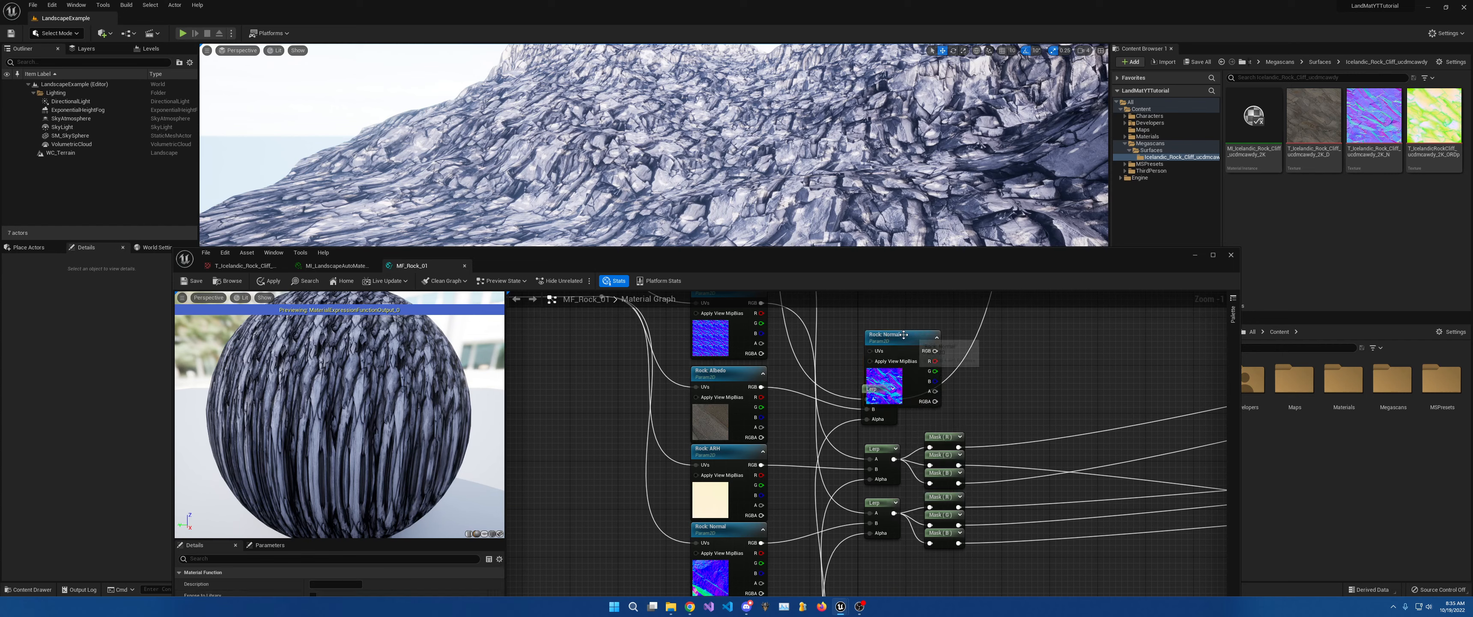
key(Delete)
right_click(865, 325)
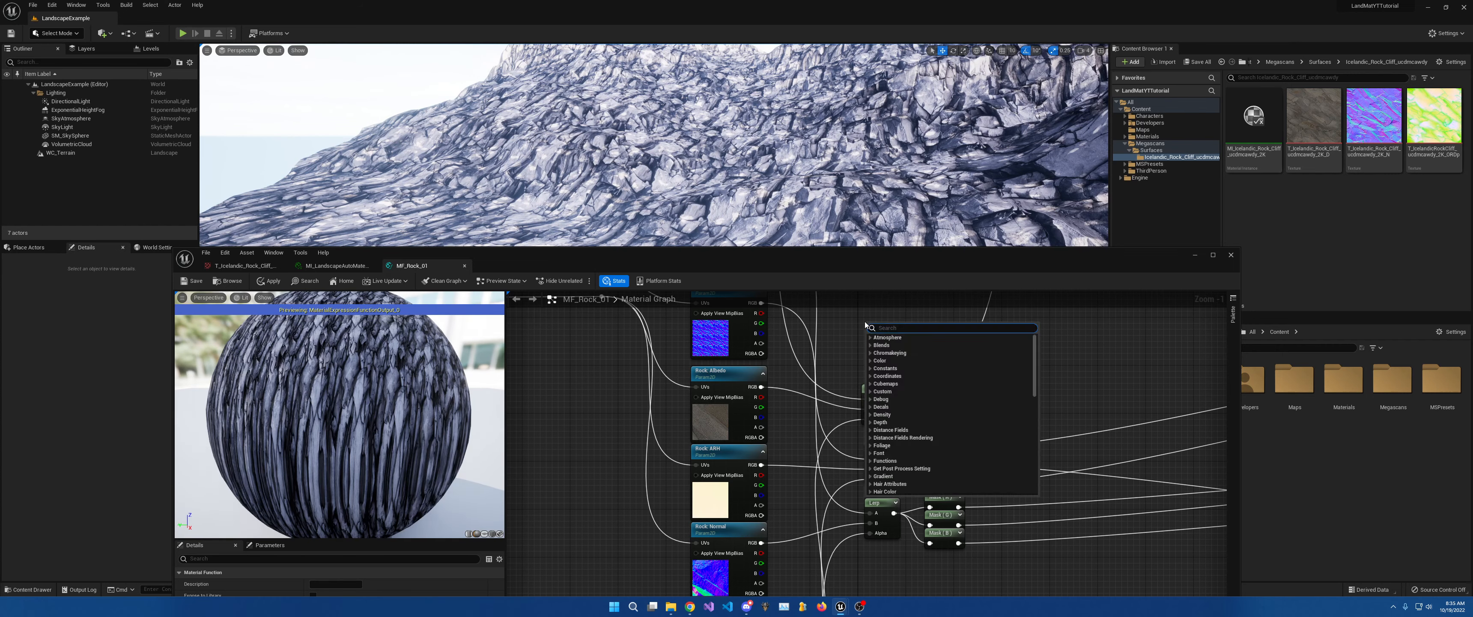
text(texture sam)
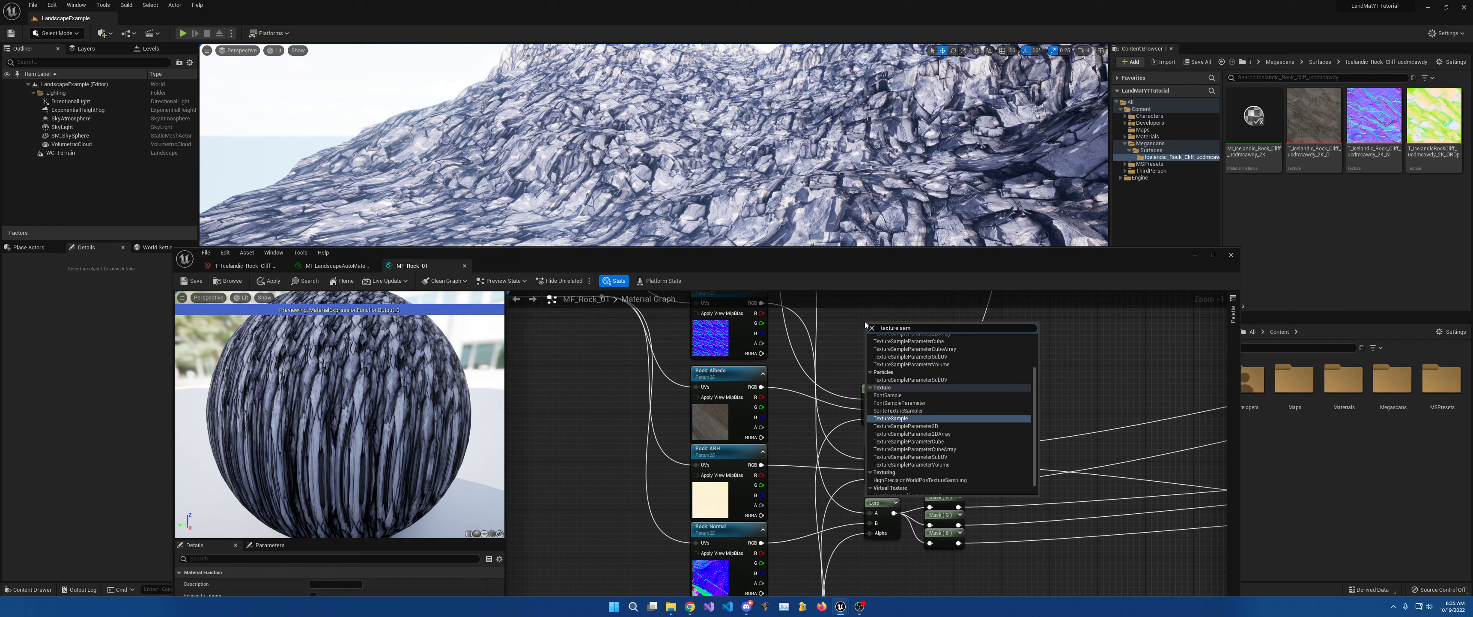
key(Return)
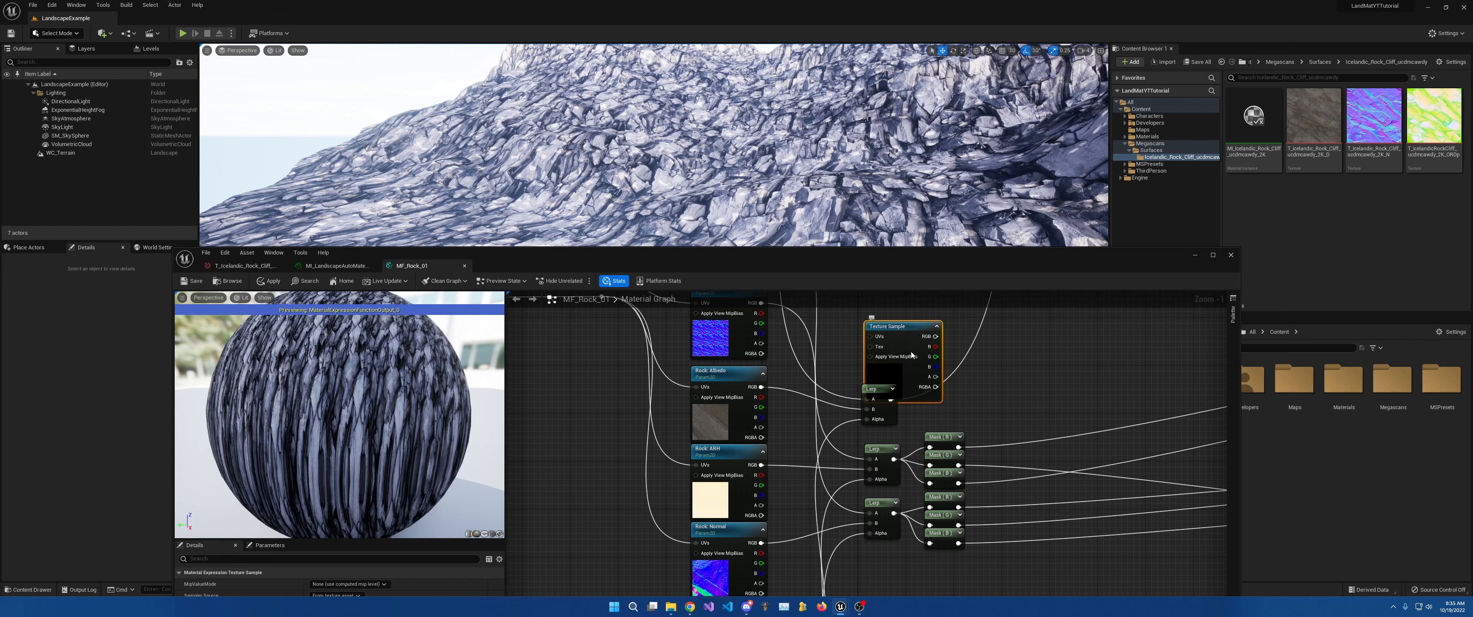
right_click(909, 346)
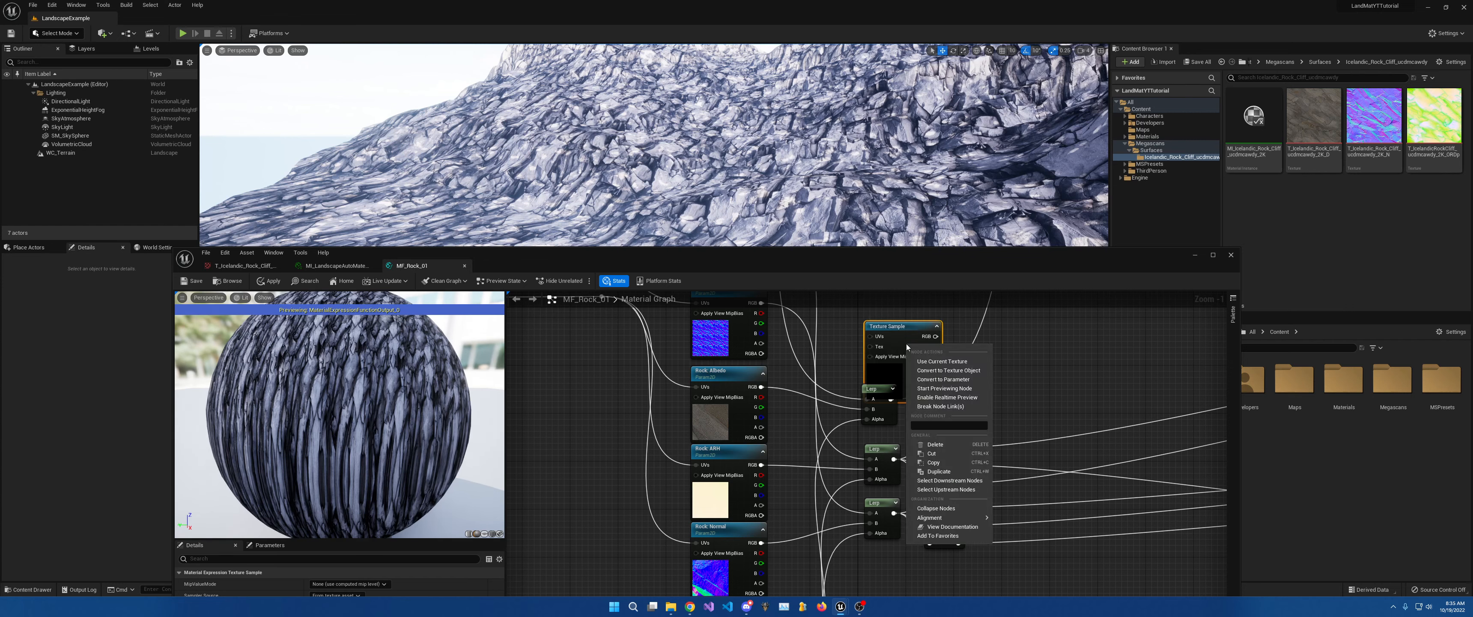
click(980, 376)
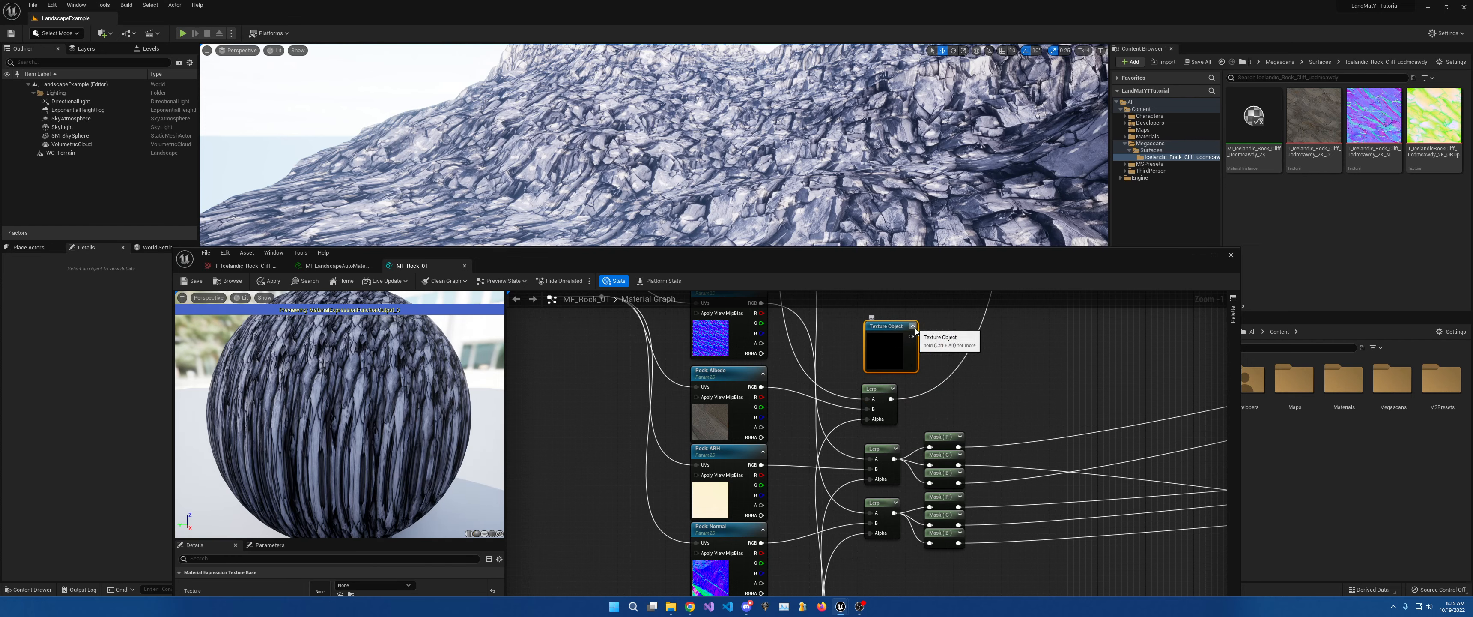
drag(911, 336, 958, 360)
click(871, 342)
key(Delete)
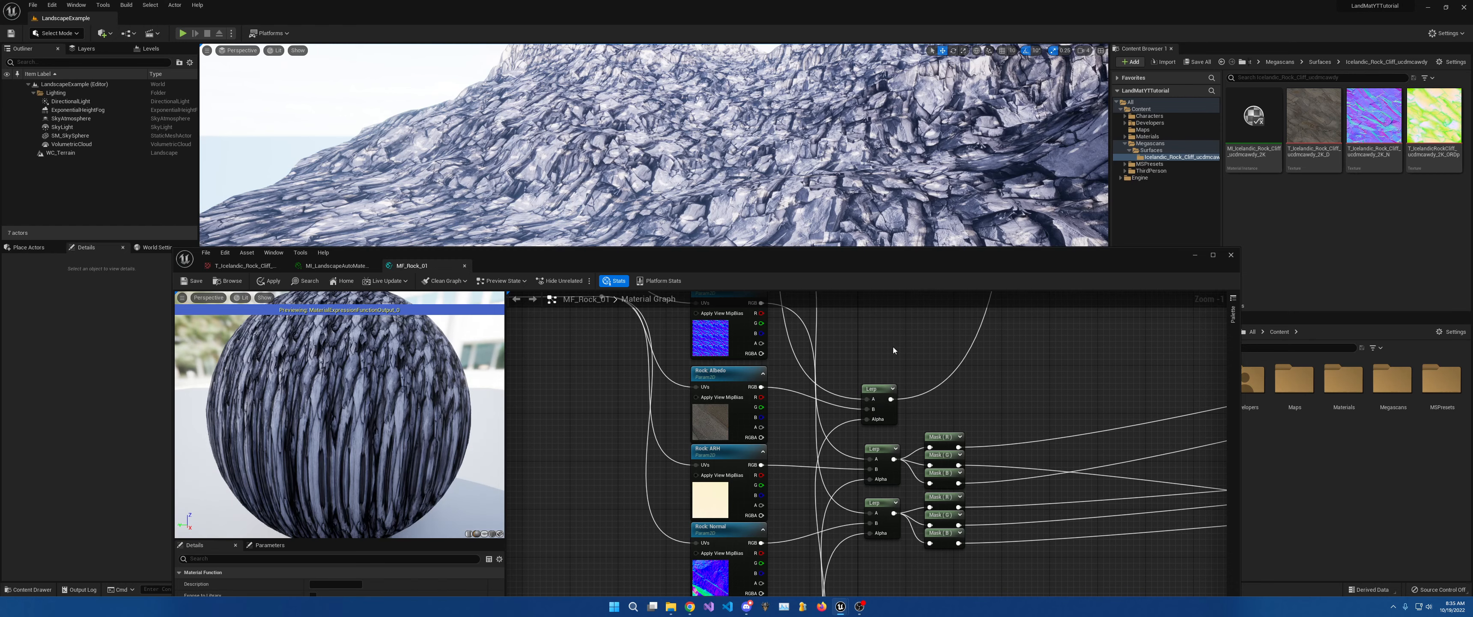
scroll(941, 413, down, 5)
right_drag(942, 413, 947, 192)
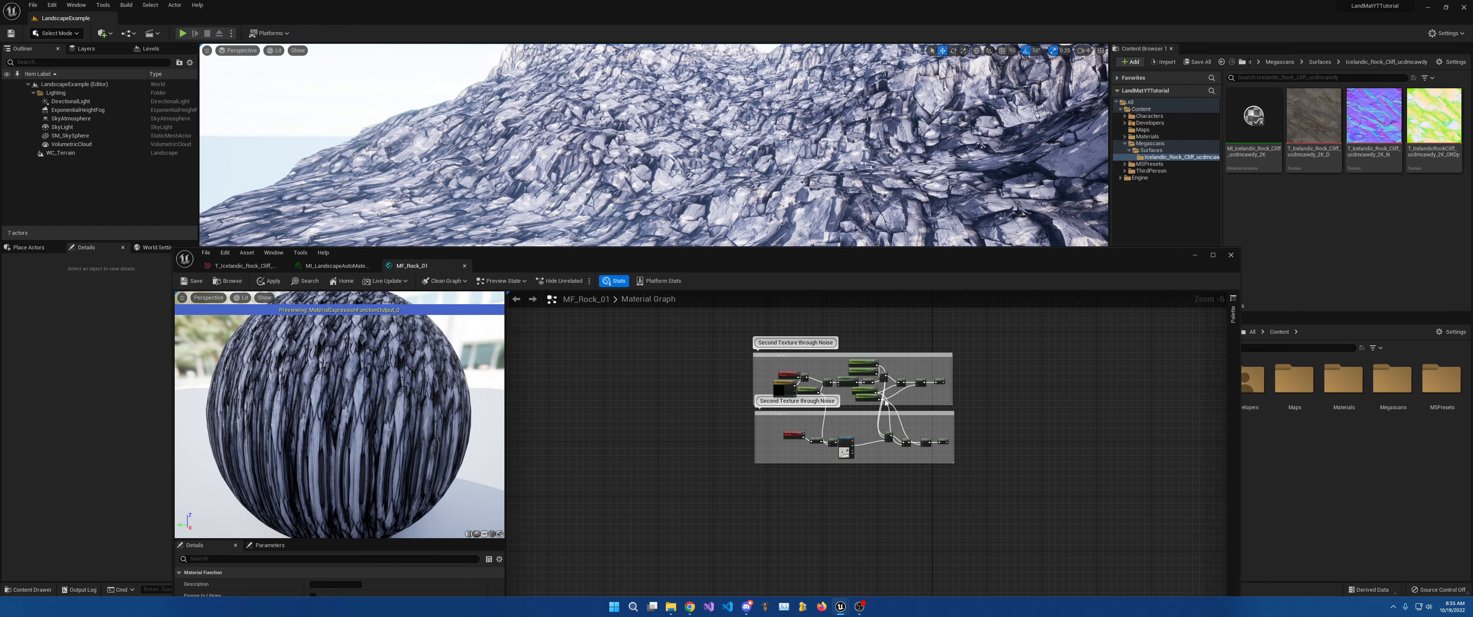
scroll(861, 351, up, 5)
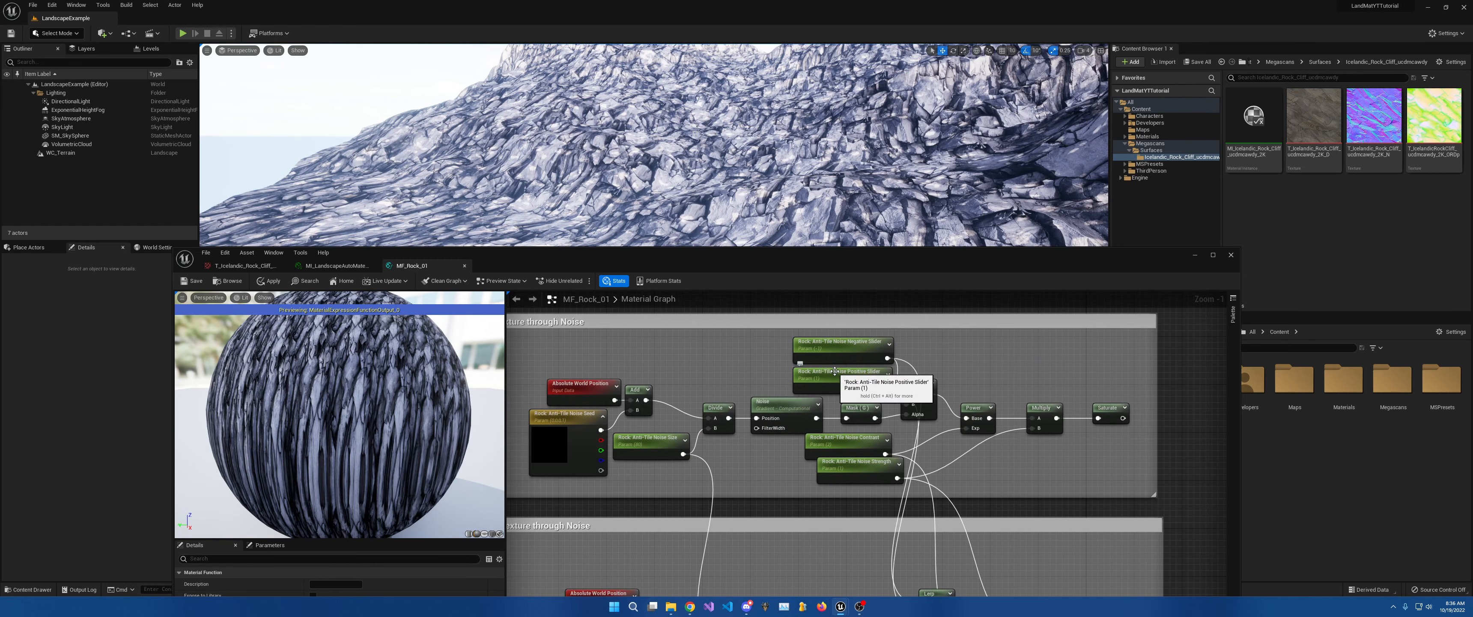
right_drag(854, 360, 891, 601)
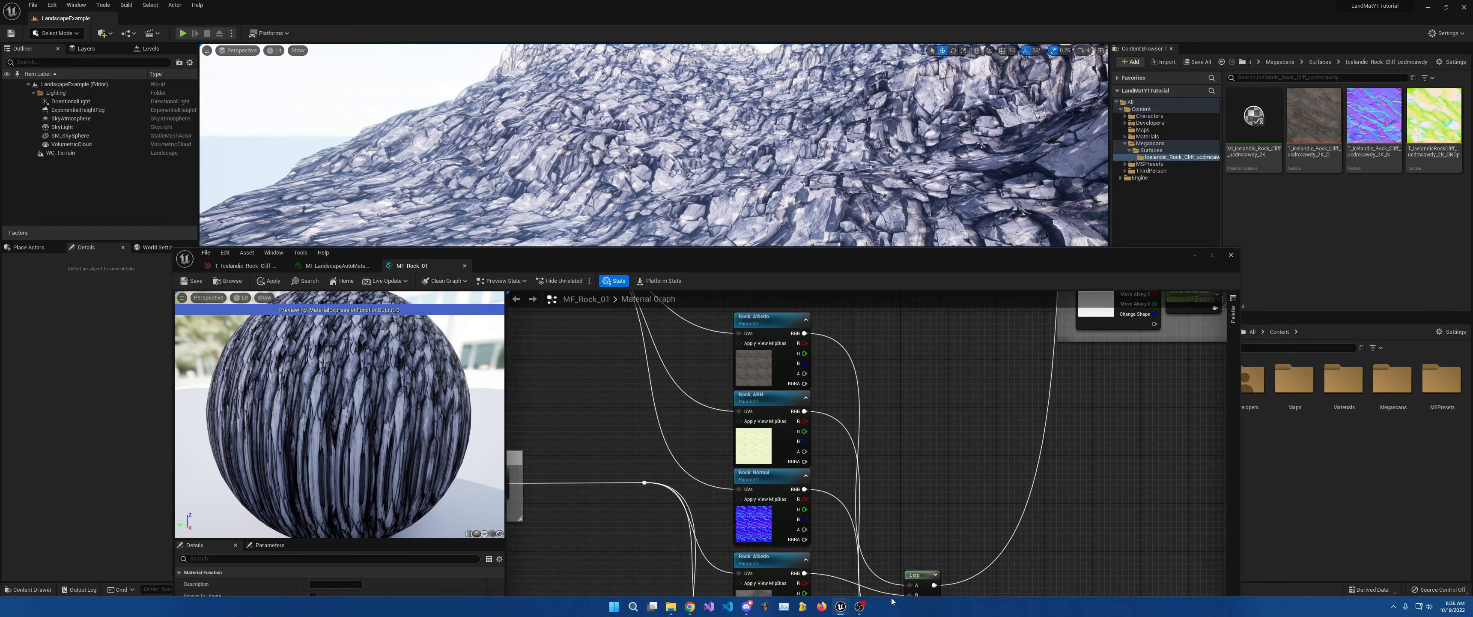
right_drag(778, 442, 798, 326)
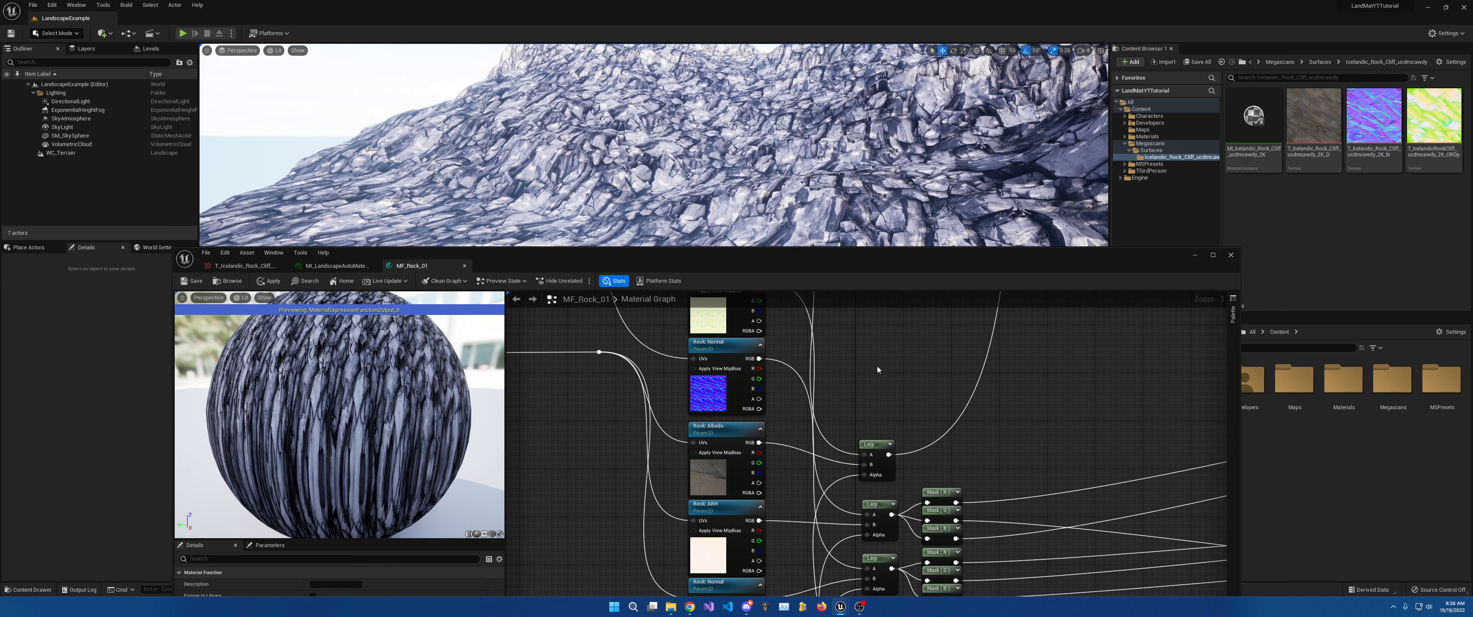
right_drag(872, 364, 928, 355)
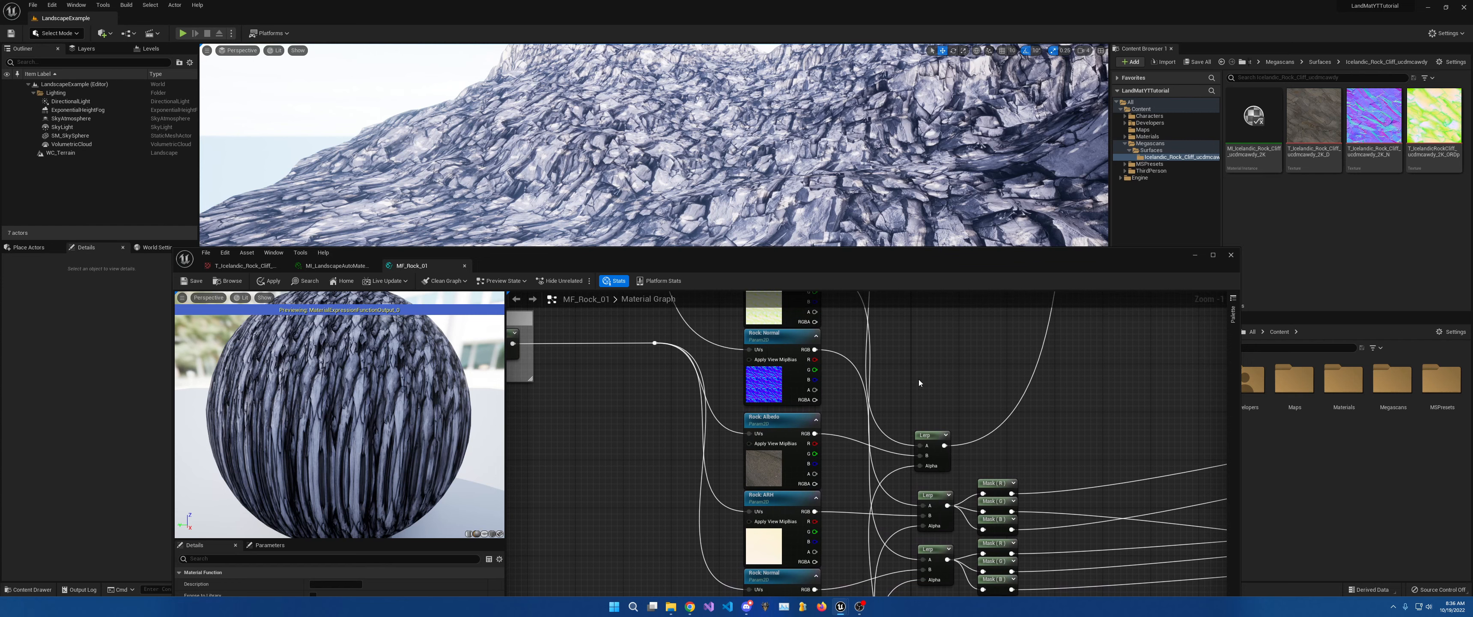
right_drag(902, 406, 916, 401)
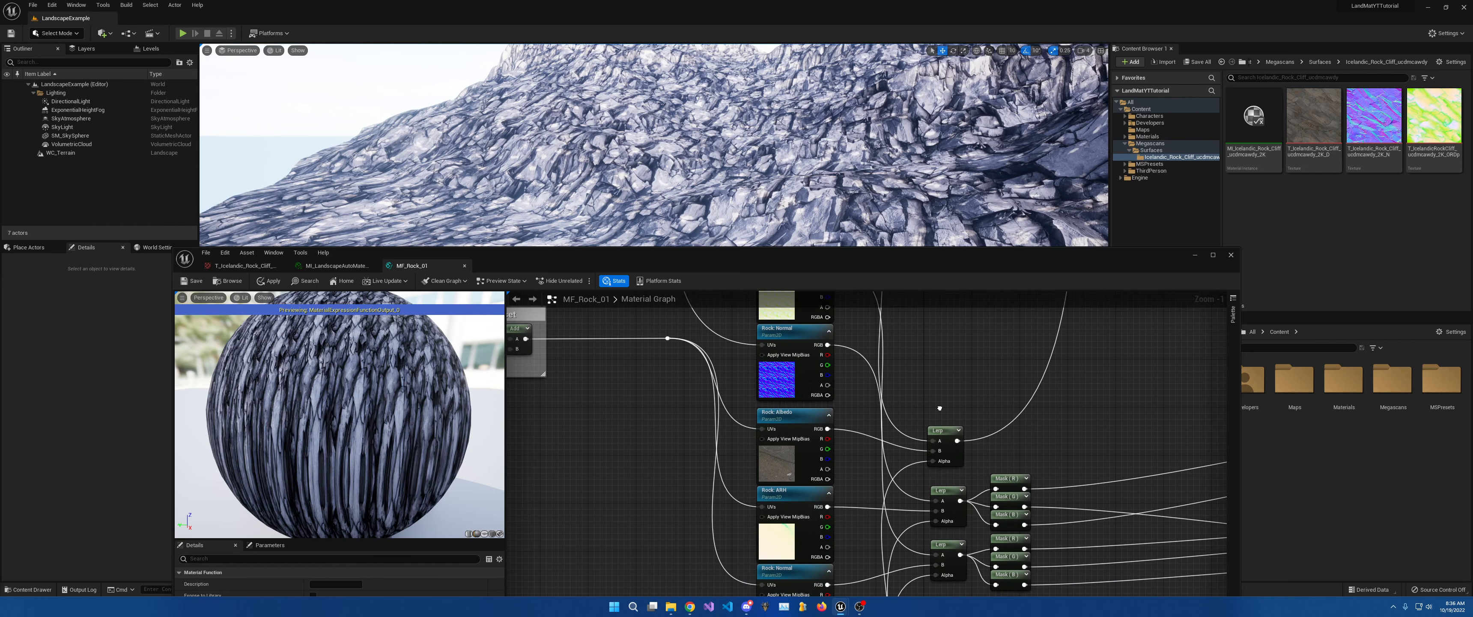
mouse_move(862, 343)
right_down()
mouse_move(928, 514)
mouse_move(871, 326)
right_up()
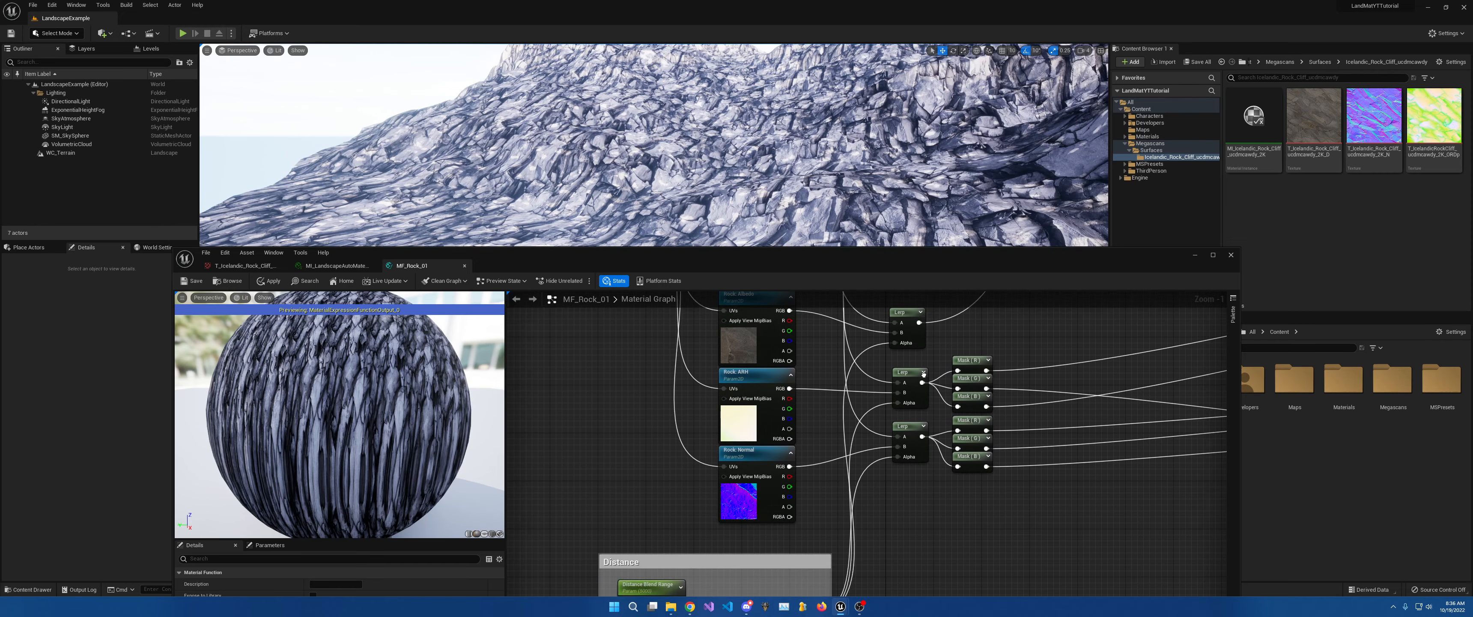
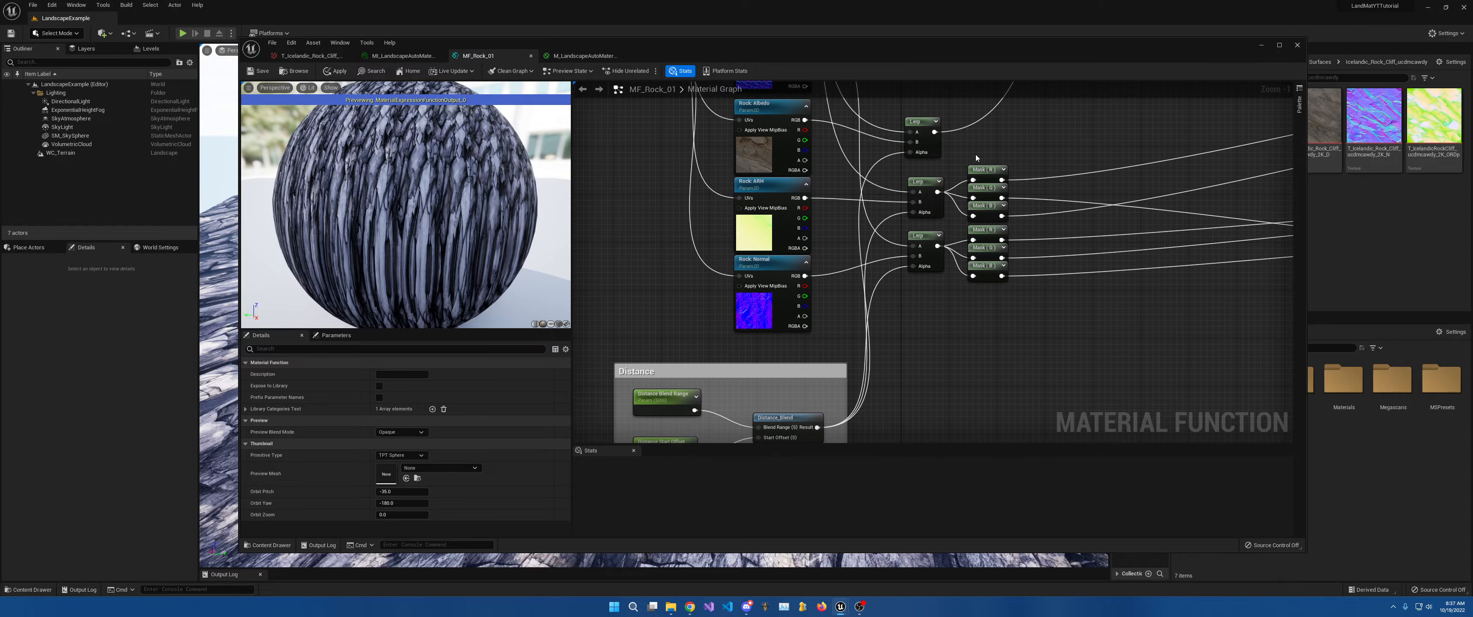
Inspect the rocky landscape and mountains in the viewport, then bring the MF_Rock_01 graph back.
drag(938, 51, 957, 426)
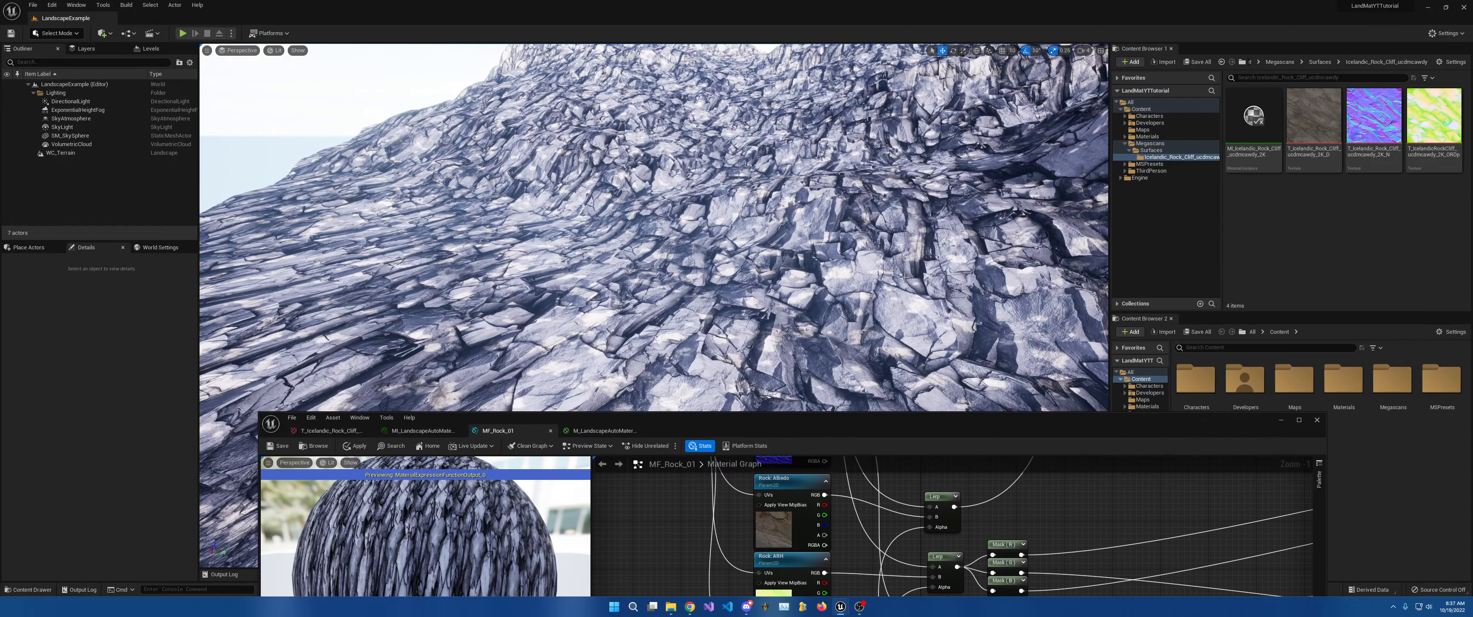
right_drag(903, 320, 892, 389)
key(s)
right_drag(891, 275, 892, 224)
drag(868, 424, 778, 100)
right_drag(821, 358, 949, 239)
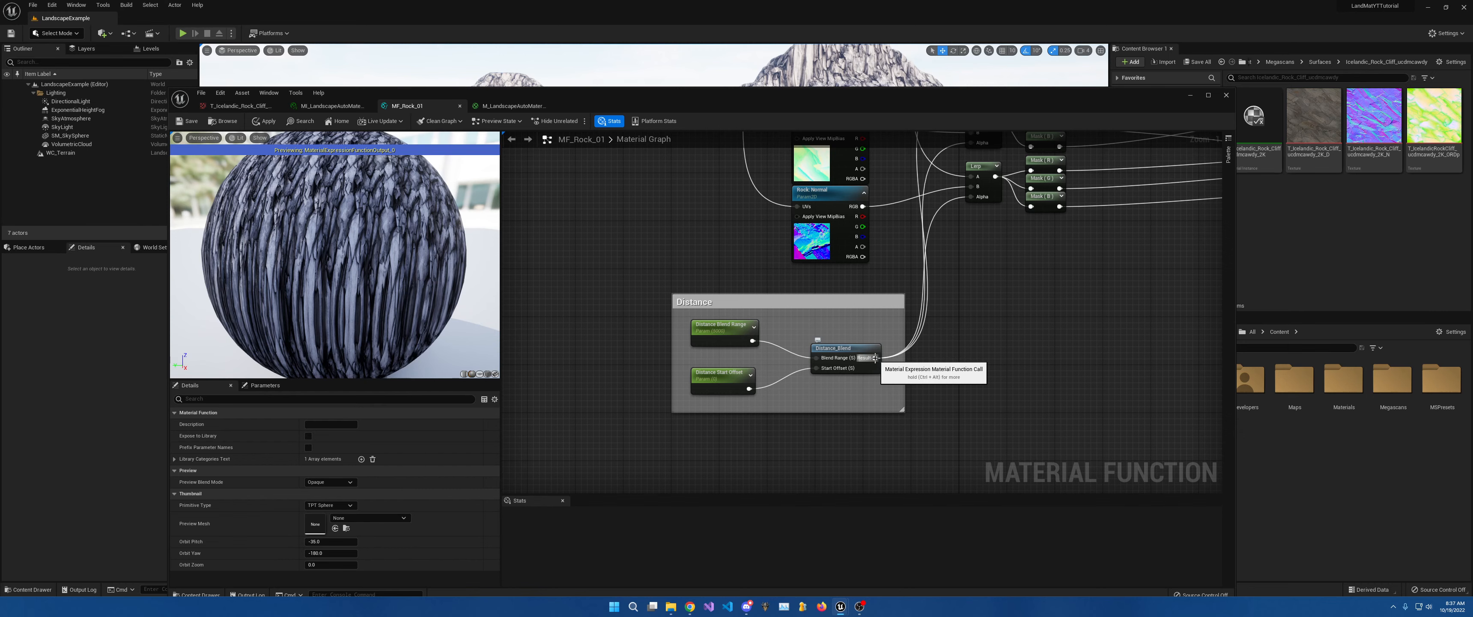
Move the Distance group left and place the Distance_Blend node inside it.
right_drag(844, 306, 995, 360)
drag(996, 361, 605, 390)
drag(979, 414, 594, 422)
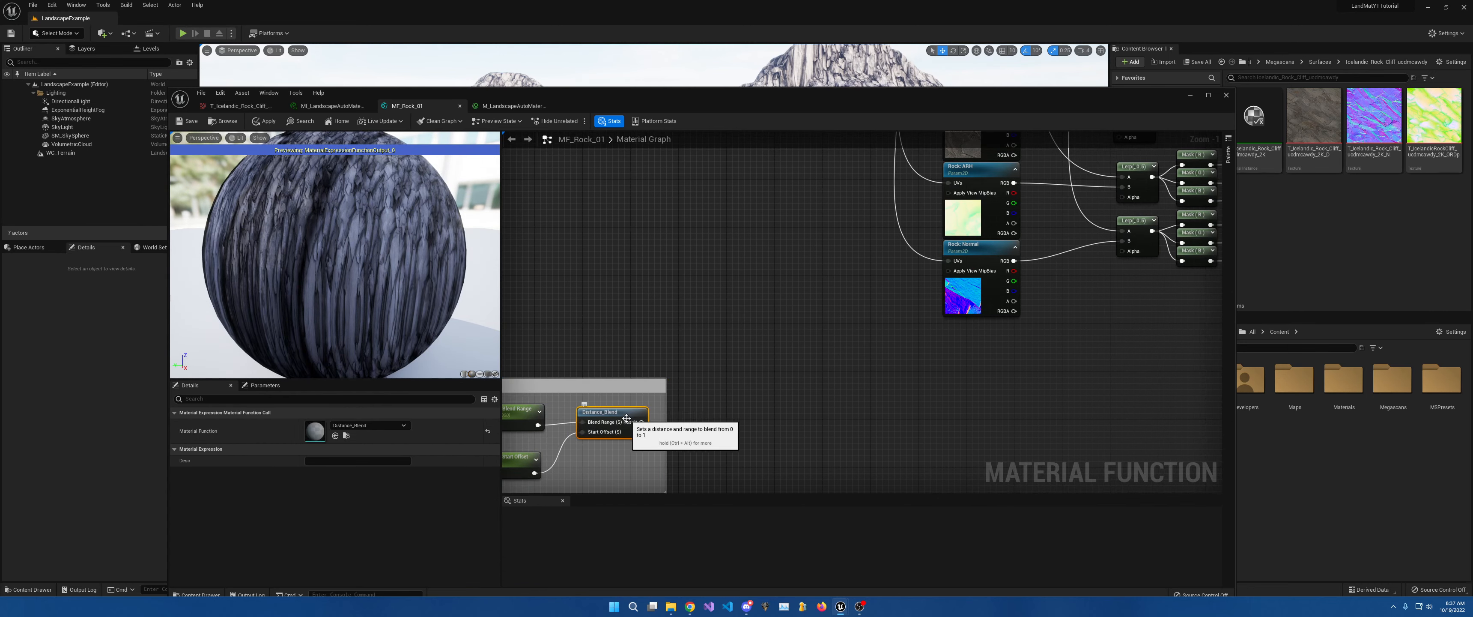
drag(633, 381, 506, 373)
Connect the reroute wire to the Scale input by the Rotation nodes.
right_drag(603, 326, 1039, 444)
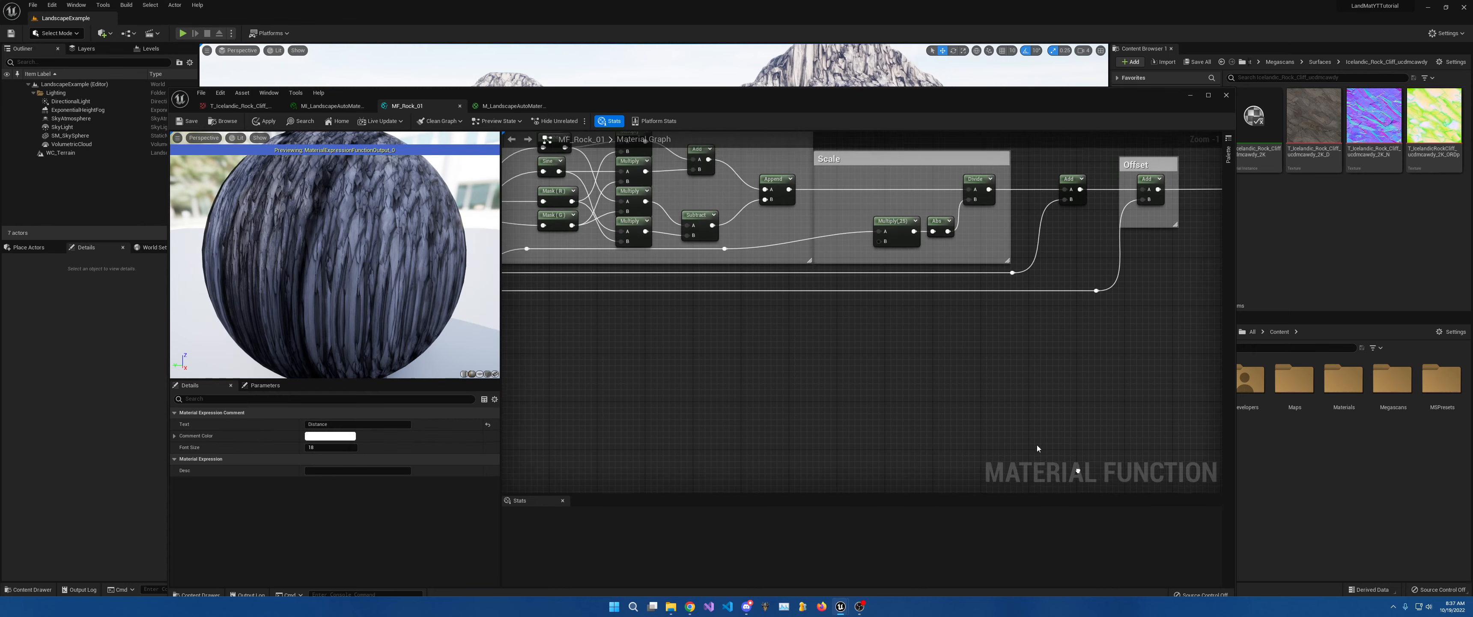
scroll(952, 408, down, 4)
right_drag(815, 345, 917, 341)
scroll(873, 349, up, 5)
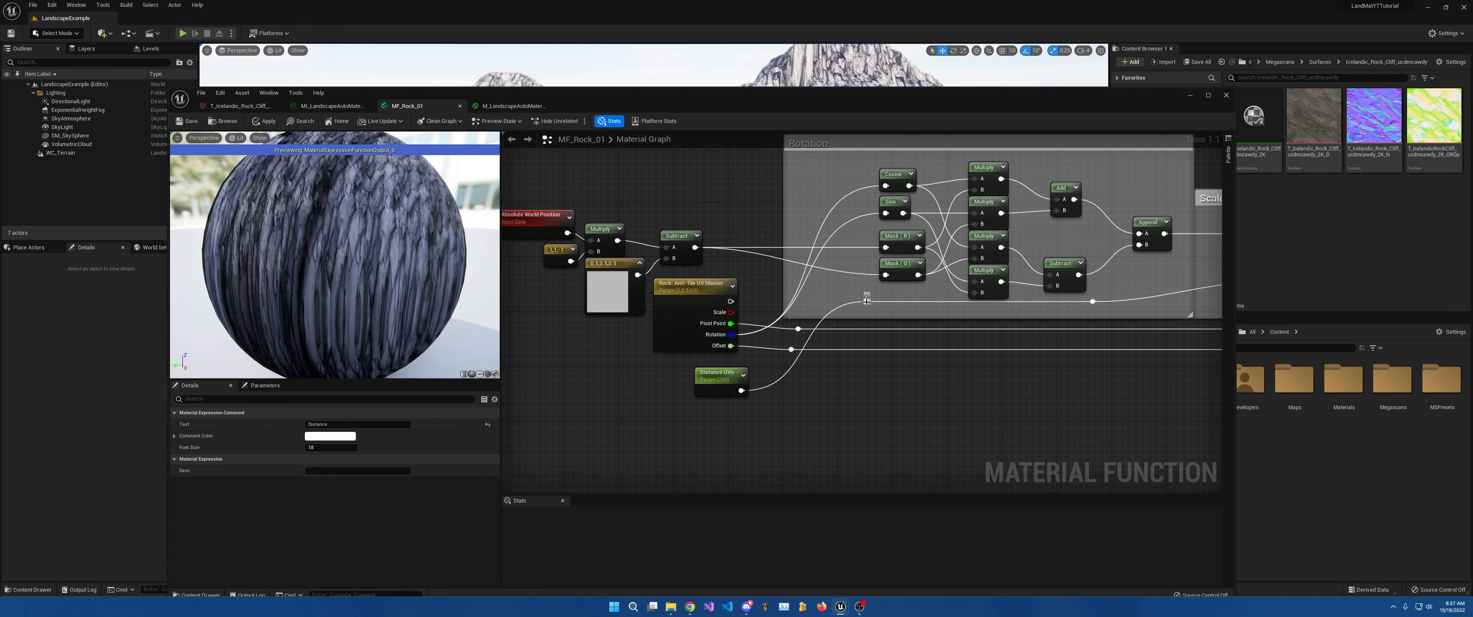
drag(866, 302, 731, 312)
Delete the Distance UVs node and look over the Second Texture through Noise groups.
drag(658, 372, 722, 405)
key(Delete)
right_drag(1058, 458, 657, 201)
right_drag(996, 304, 633, 164)
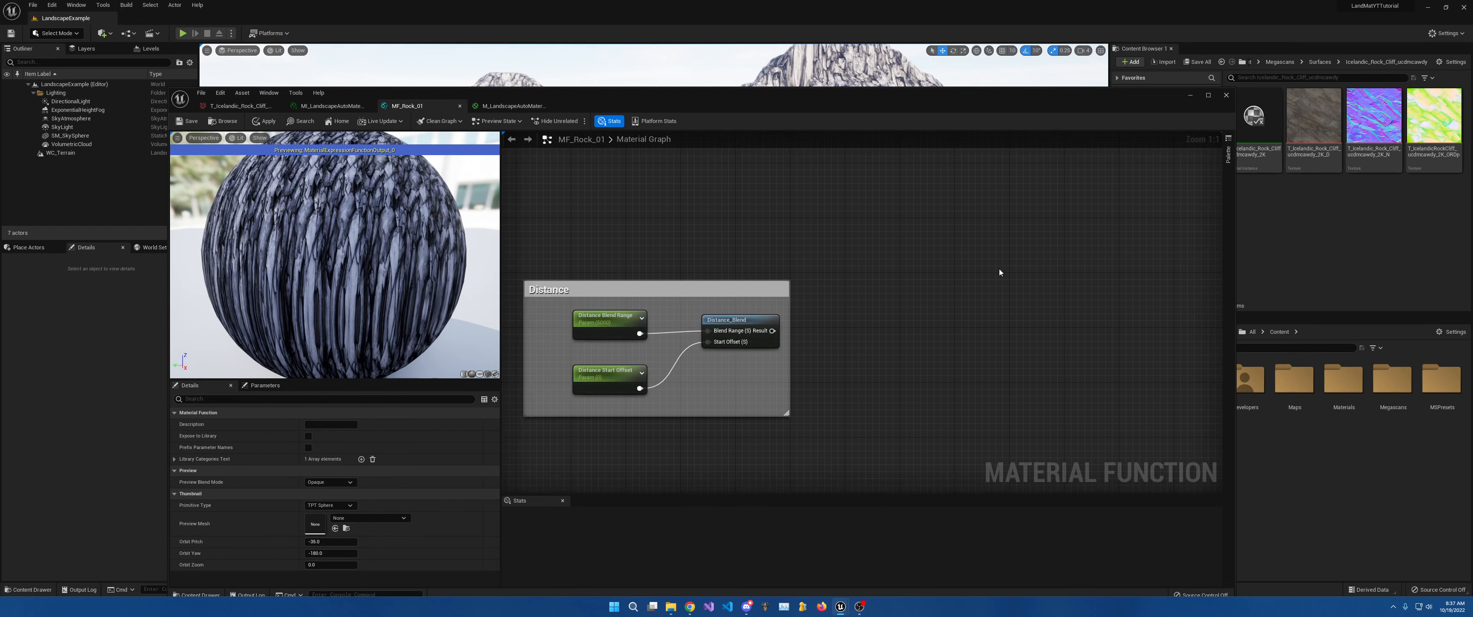
right_drag(1139, 318, 870, 277)
scroll(871, 278, down, 4)
right_drag(885, 358, 839, 169)
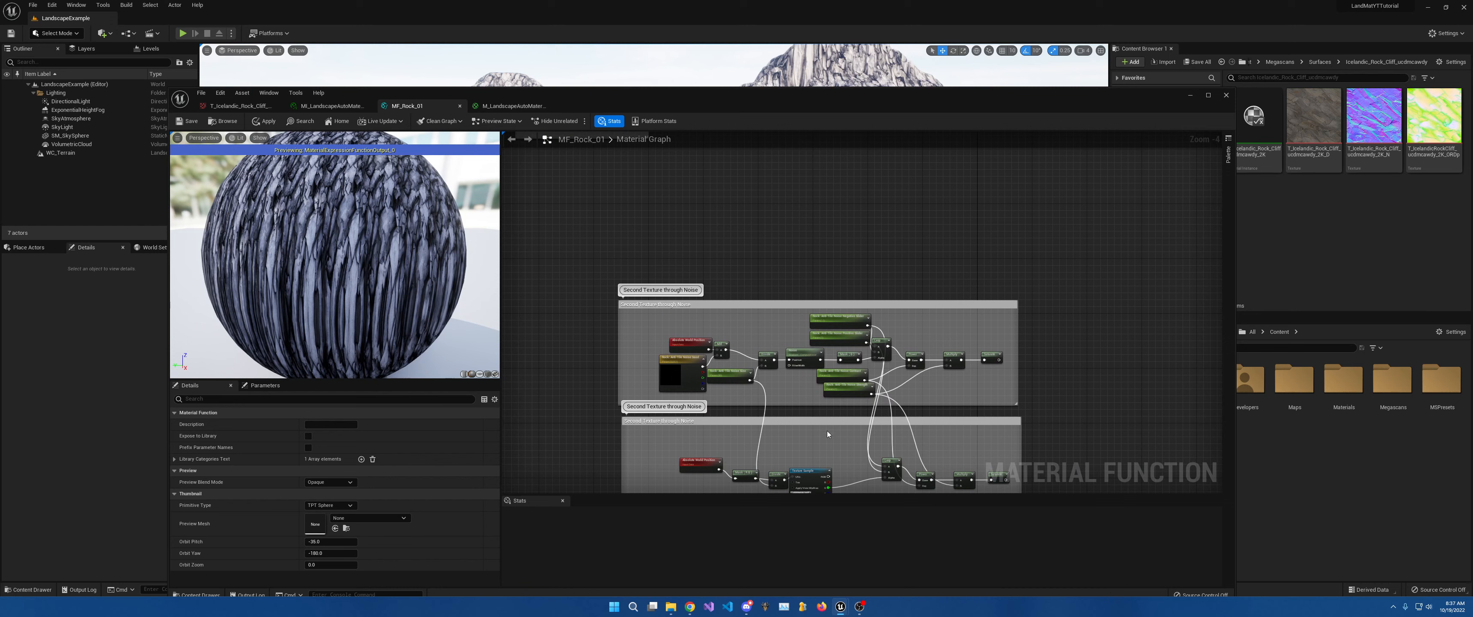
Nudge the lower noise group, then wire the Saturate output to a Lerp input above.
drag(827, 424, 865, 158)
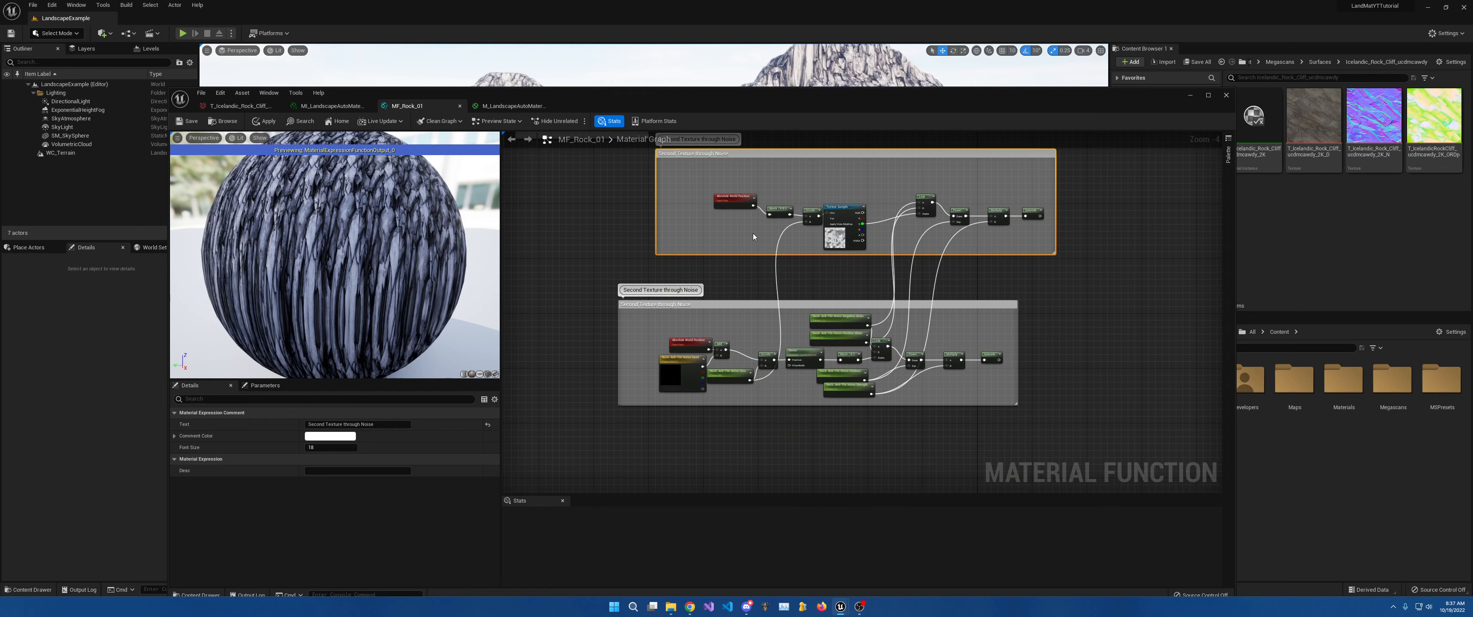
right_drag(753, 237, 742, 305)
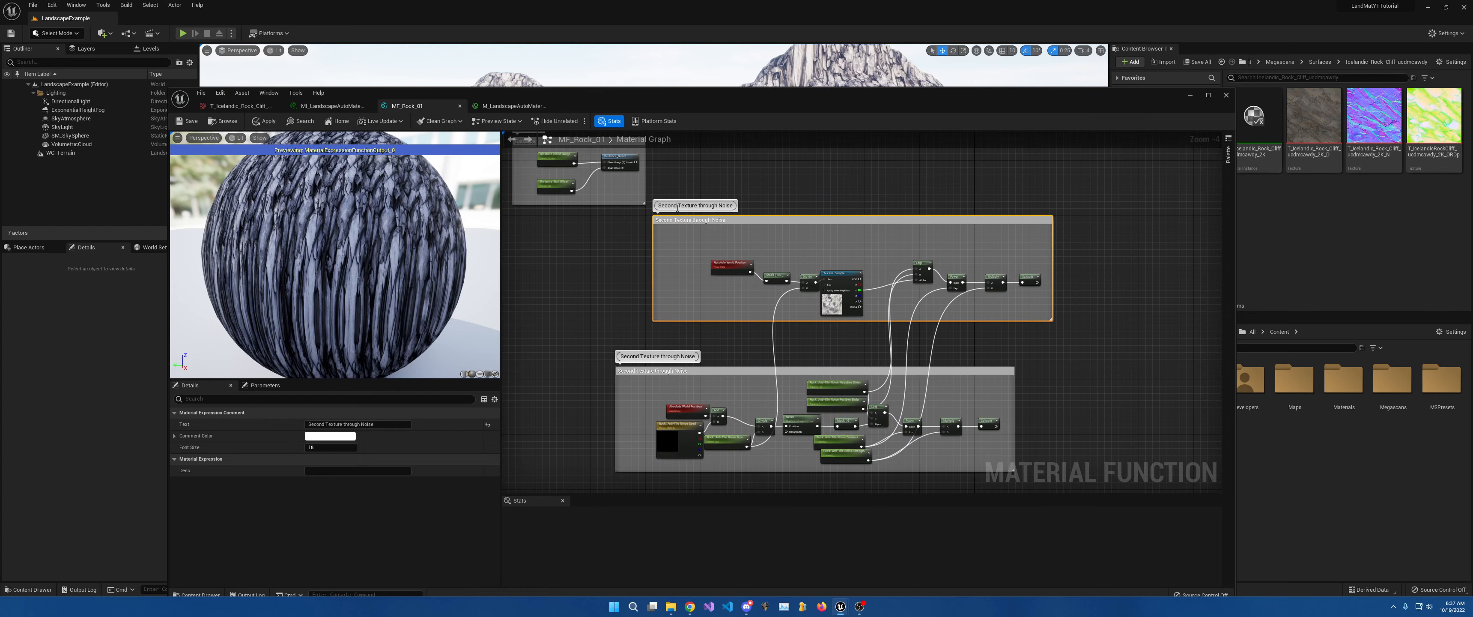
right_drag(817, 216, 794, 161)
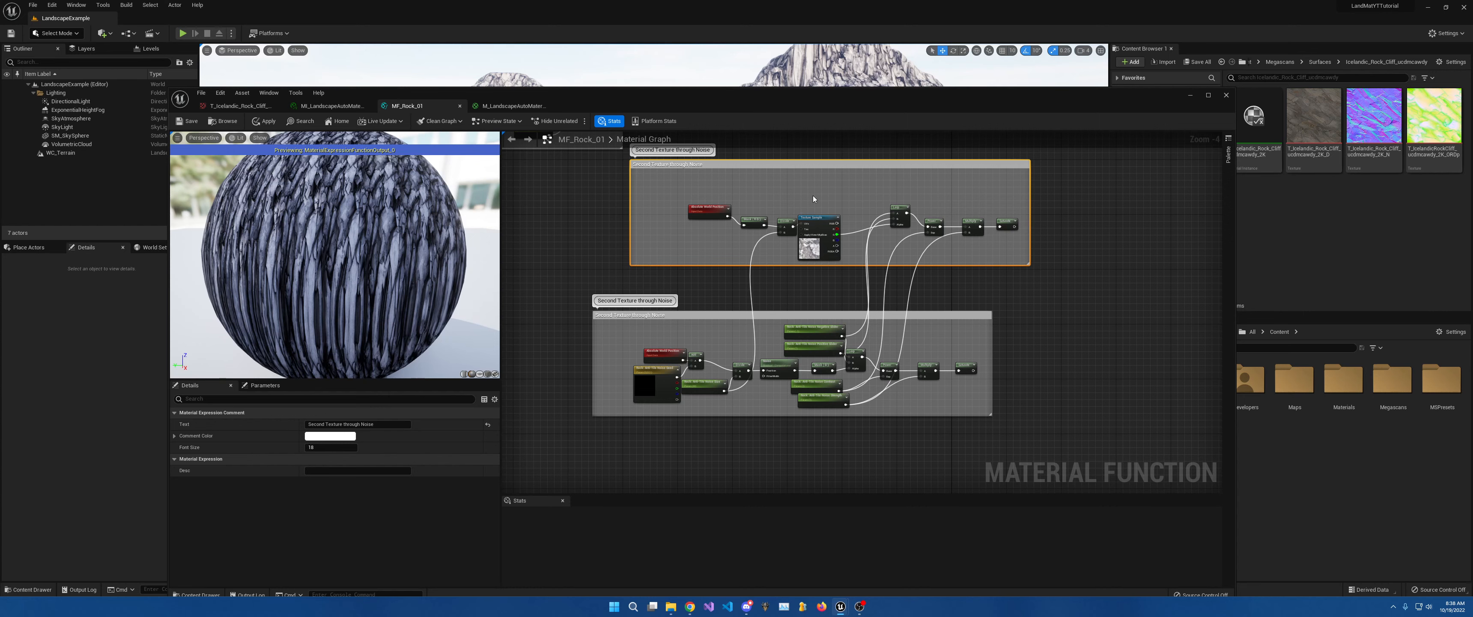
right_drag(813, 199, 821, 368)
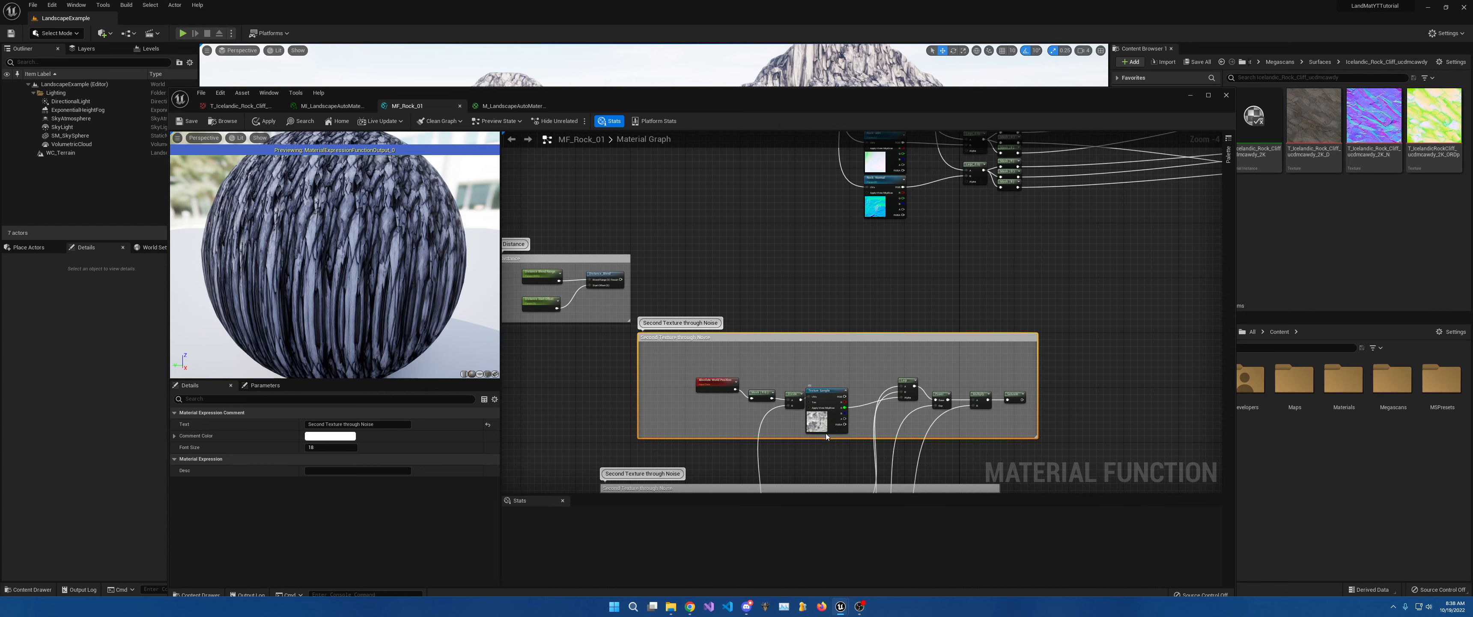
right_drag(829, 427, 825, 298)
right_drag(858, 243, 804, 393)
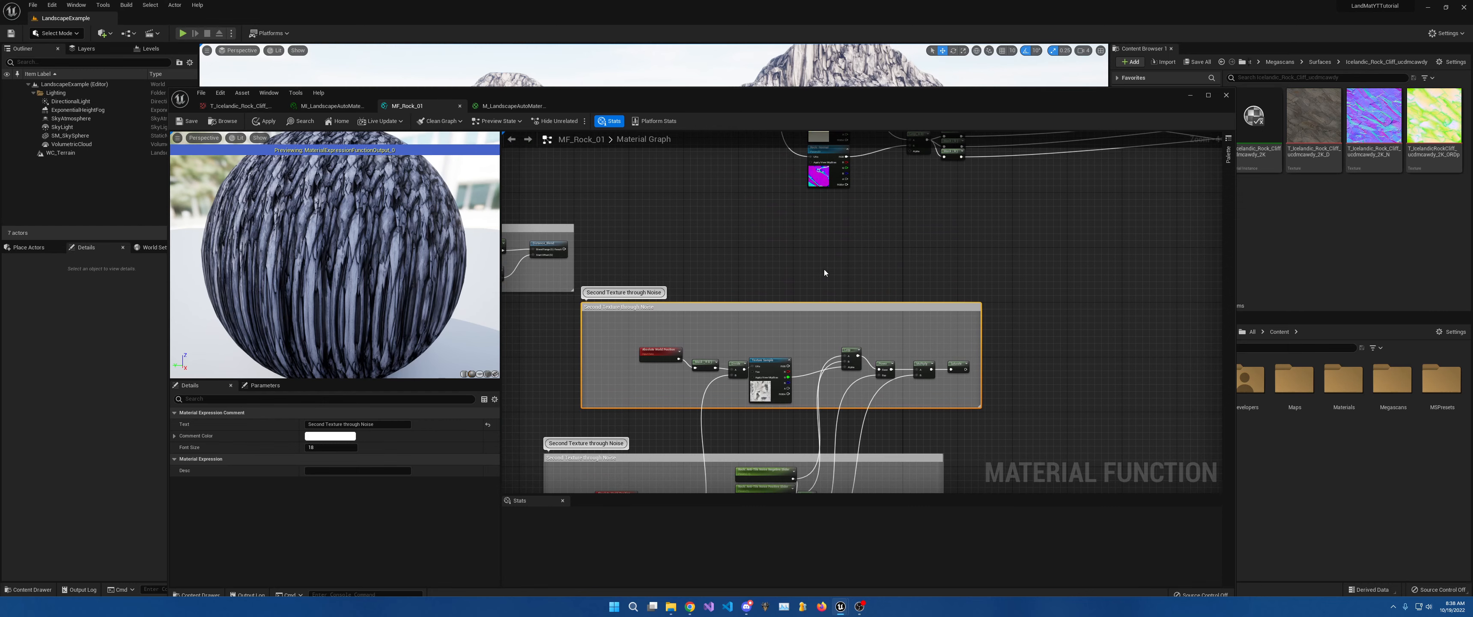
right_drag(825, 273, 900, 371)
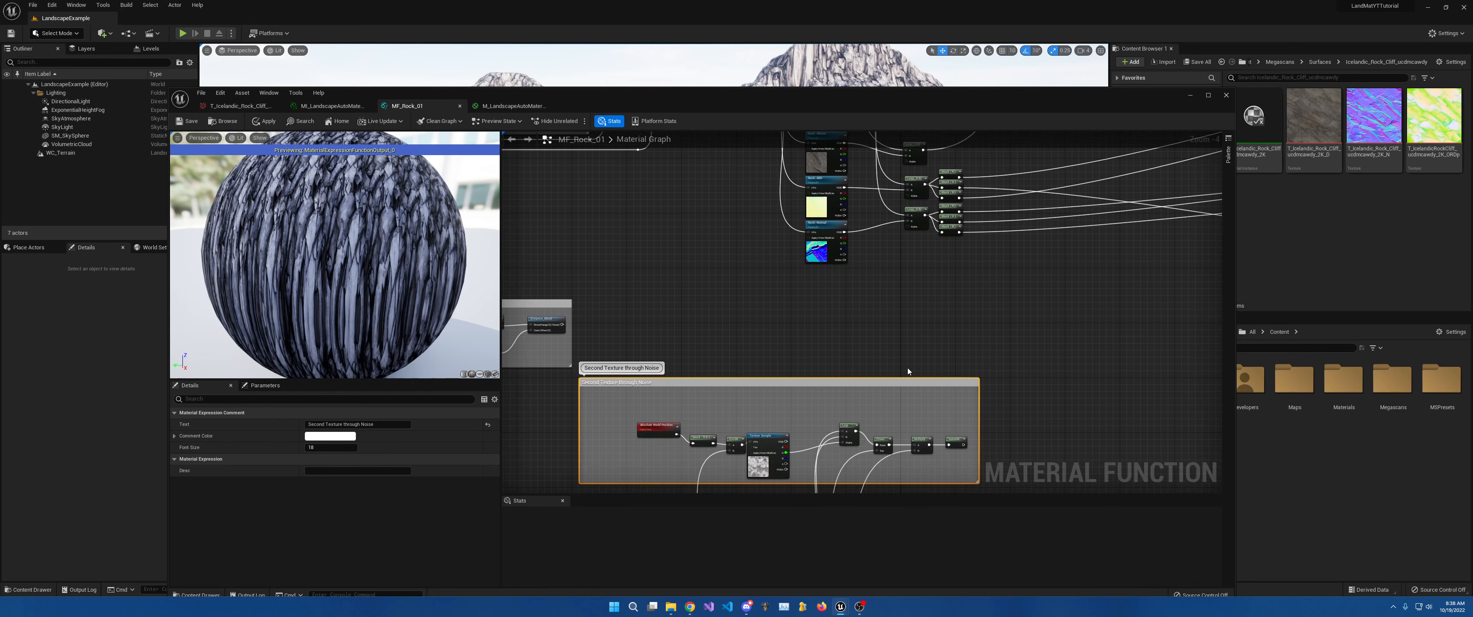
drag(964, 445, 909, 226)
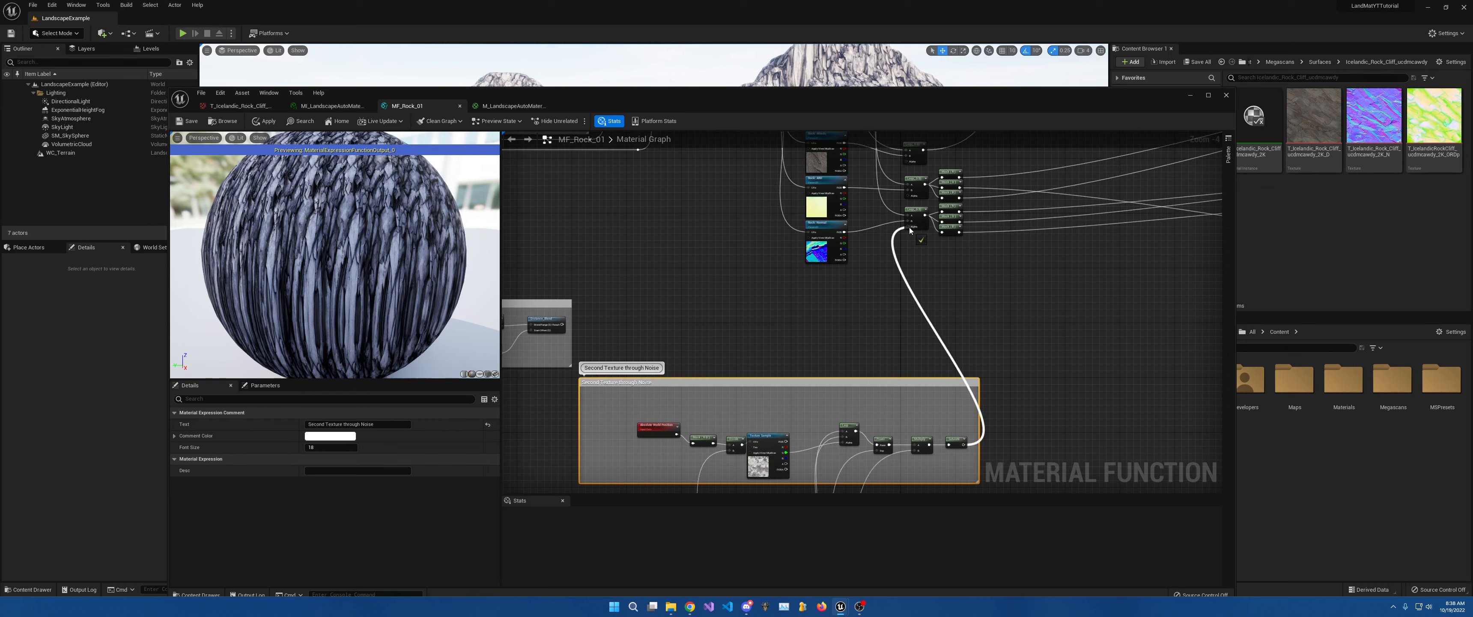
Add a reroute on the noise wire and feed it into the top Lerp's Alpha.
double_click(917, 303)
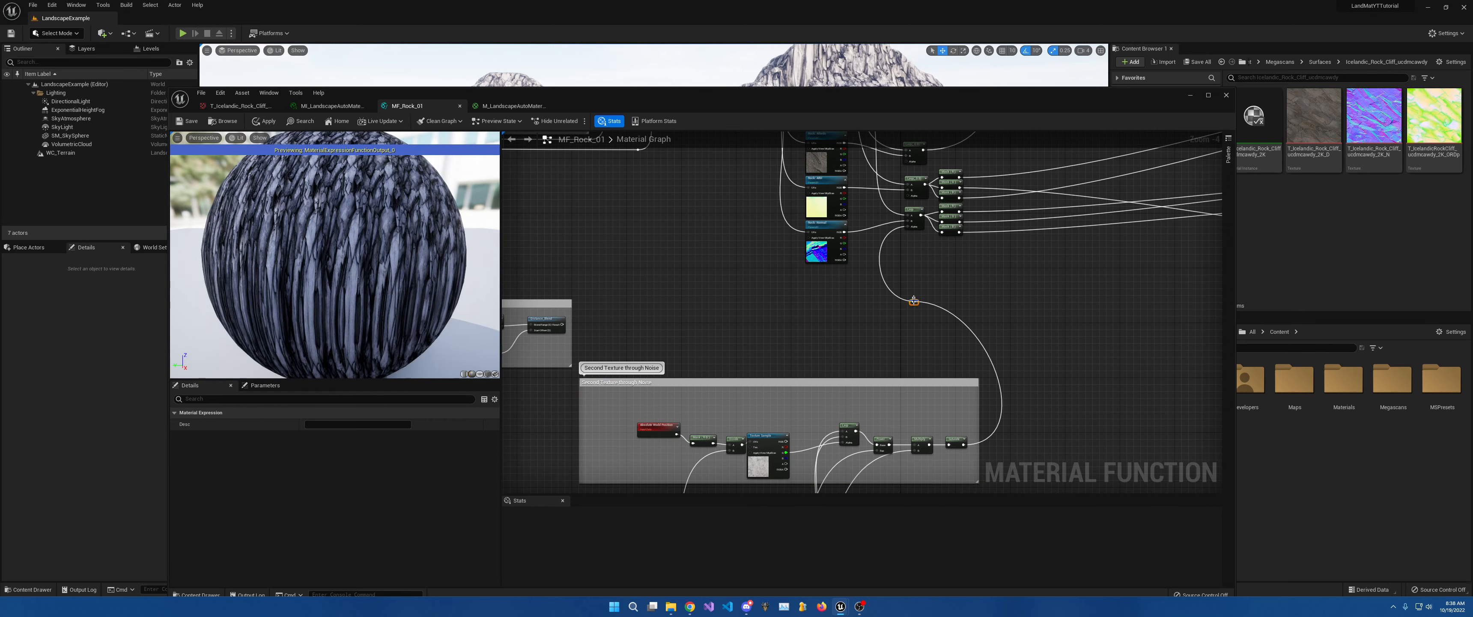
drag(915, 301, 909, 196)
ctrl+drag(913, 302, 907, 163)
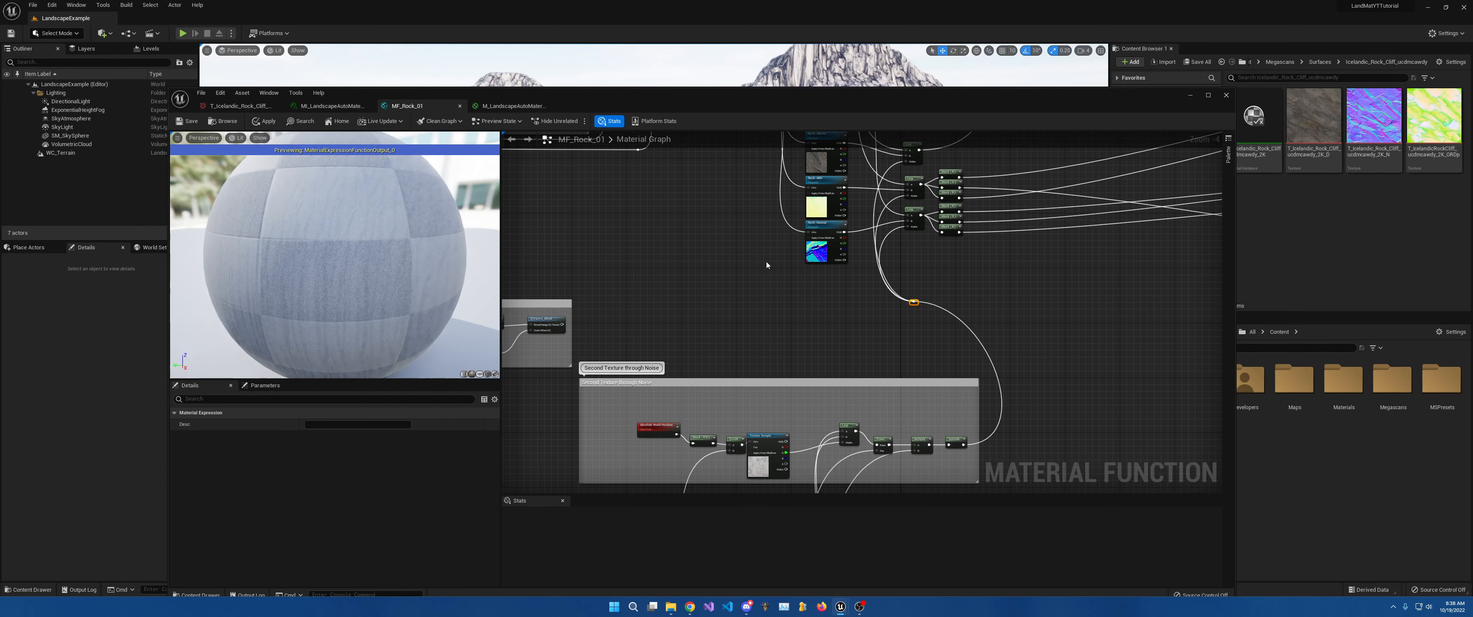
right_drag(761, 267, 1004, 193)
Delete the Distance group, stack the two noise groups, and check the terrain.
drag(650, 197, 793, 324)
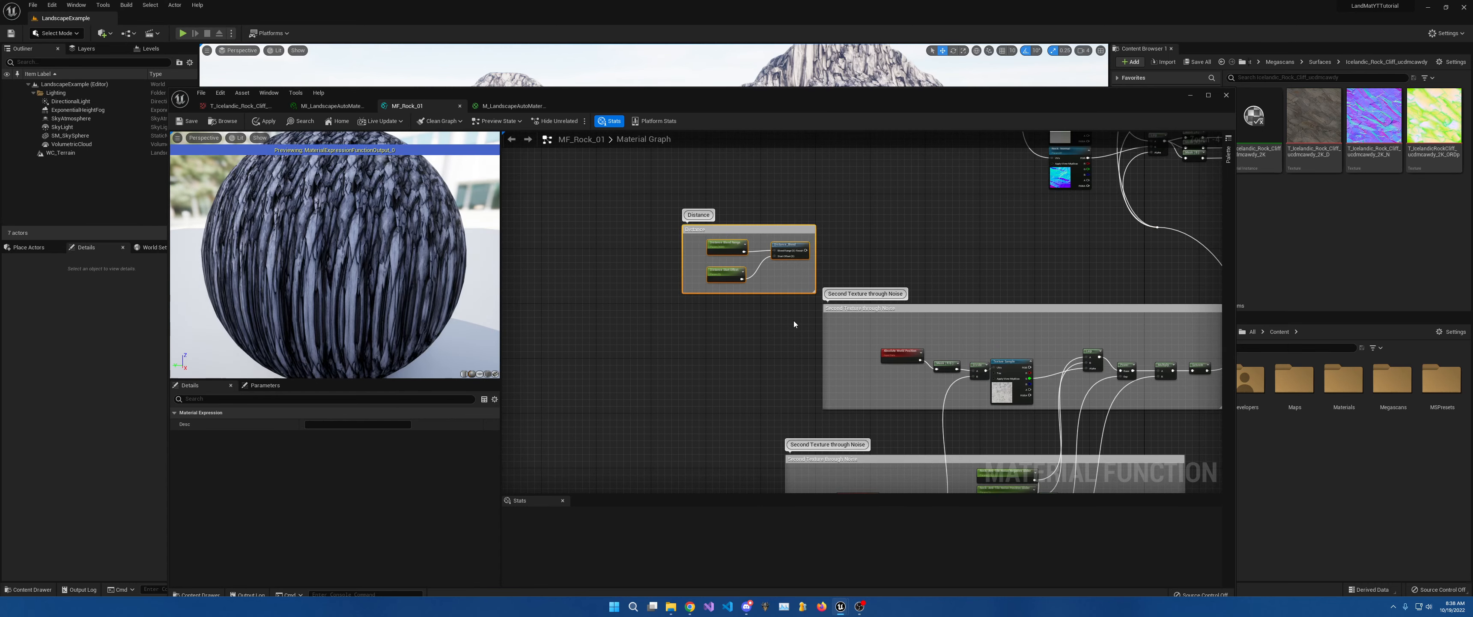
key(Delete)
drag(1058, 308, 899, 175)
right_drag(1085, 432, 1073, 334)
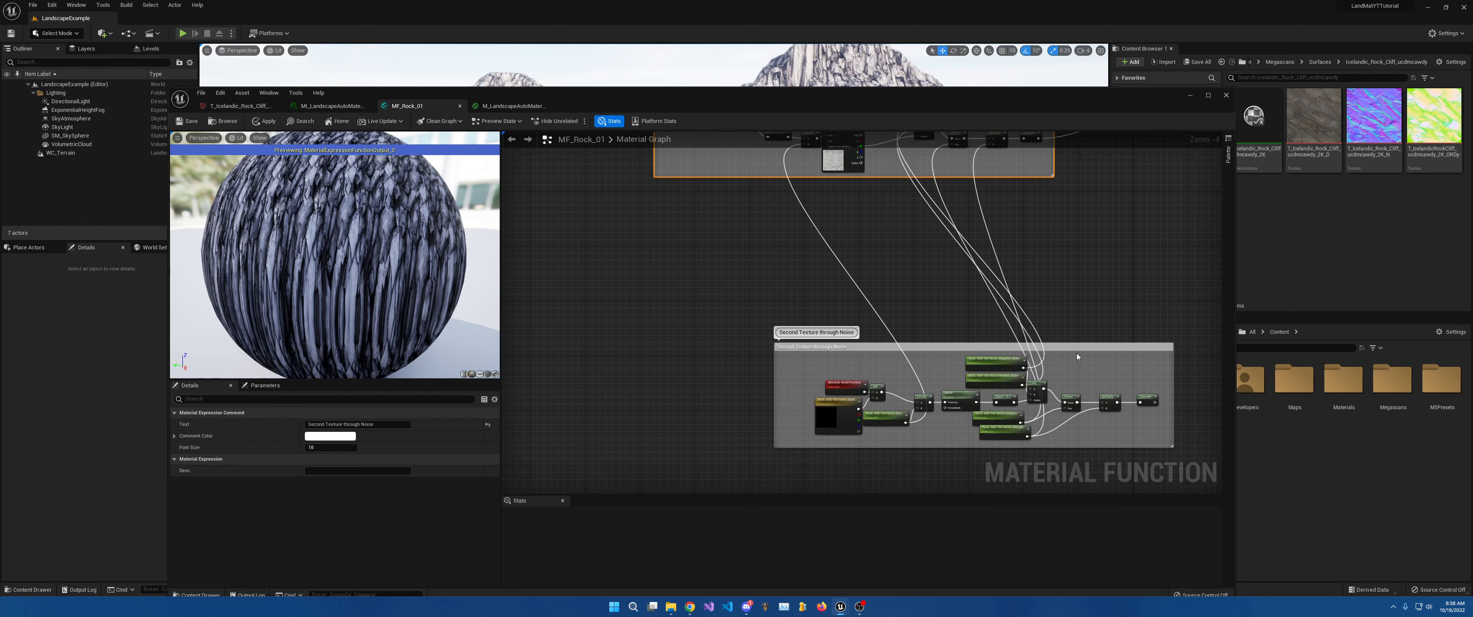
drag(1077, 349, 930, 217)
right_drag(979, 183, 968, 353)
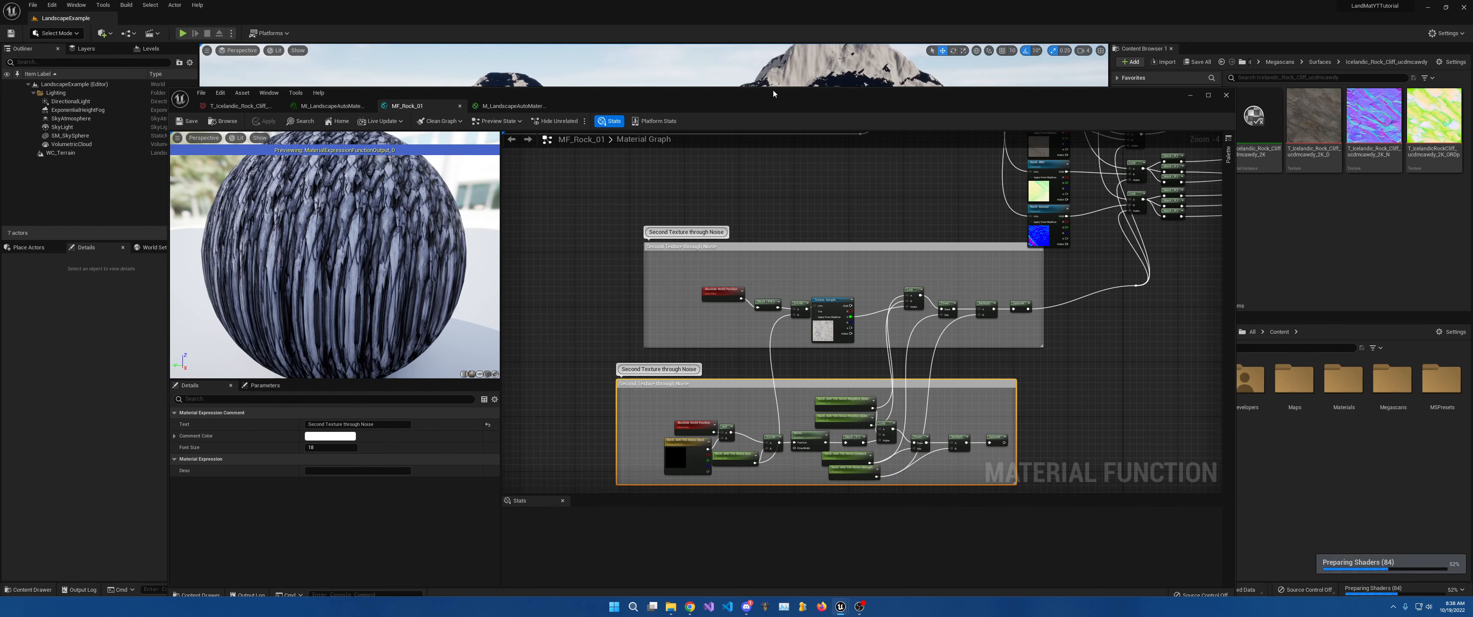
drag(773, 90, 915, 403)
mouse_move(892, 343)
right_down()
mouse_move(910, 393)
mouse_move(910, 343)
right_up()
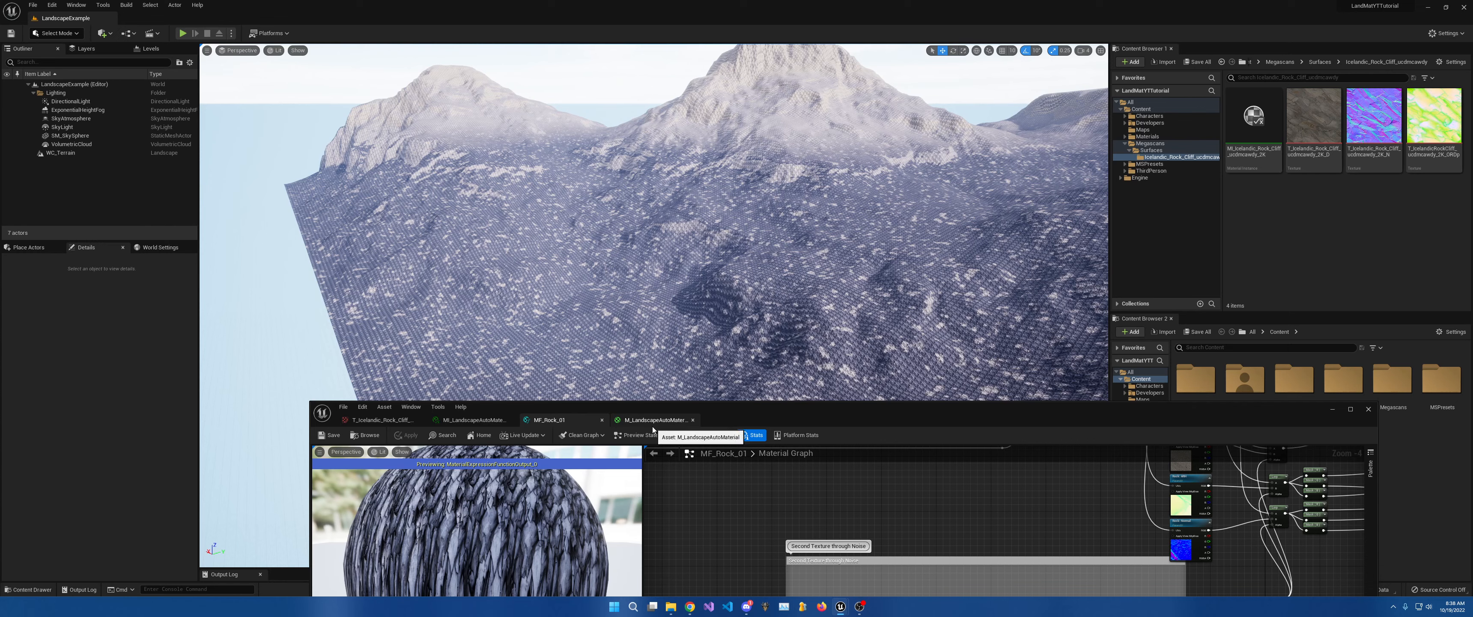
In MI_LandscapeAutoMaterial, override Anti-Tile Noise Contrast, Negative/Positive Slider, Size and Strength.
click(483, 420)
drag(729, 413, 710, 91)
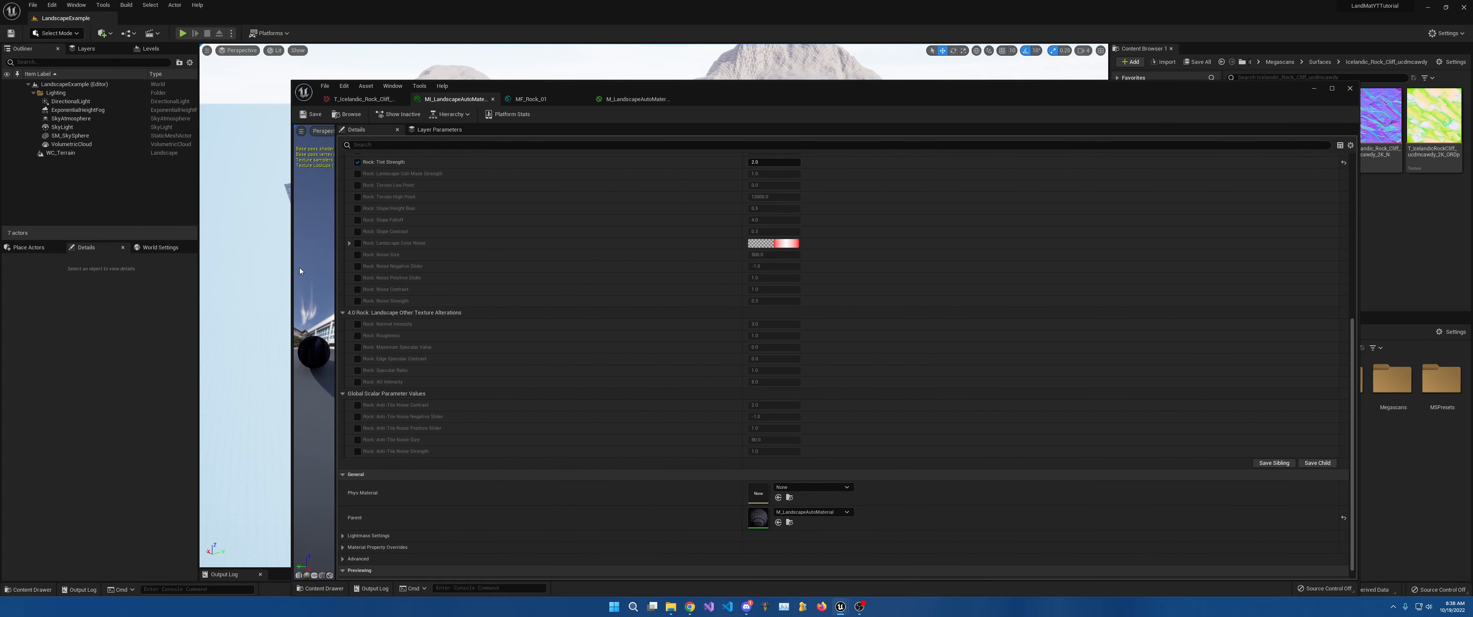
click(286, 270)
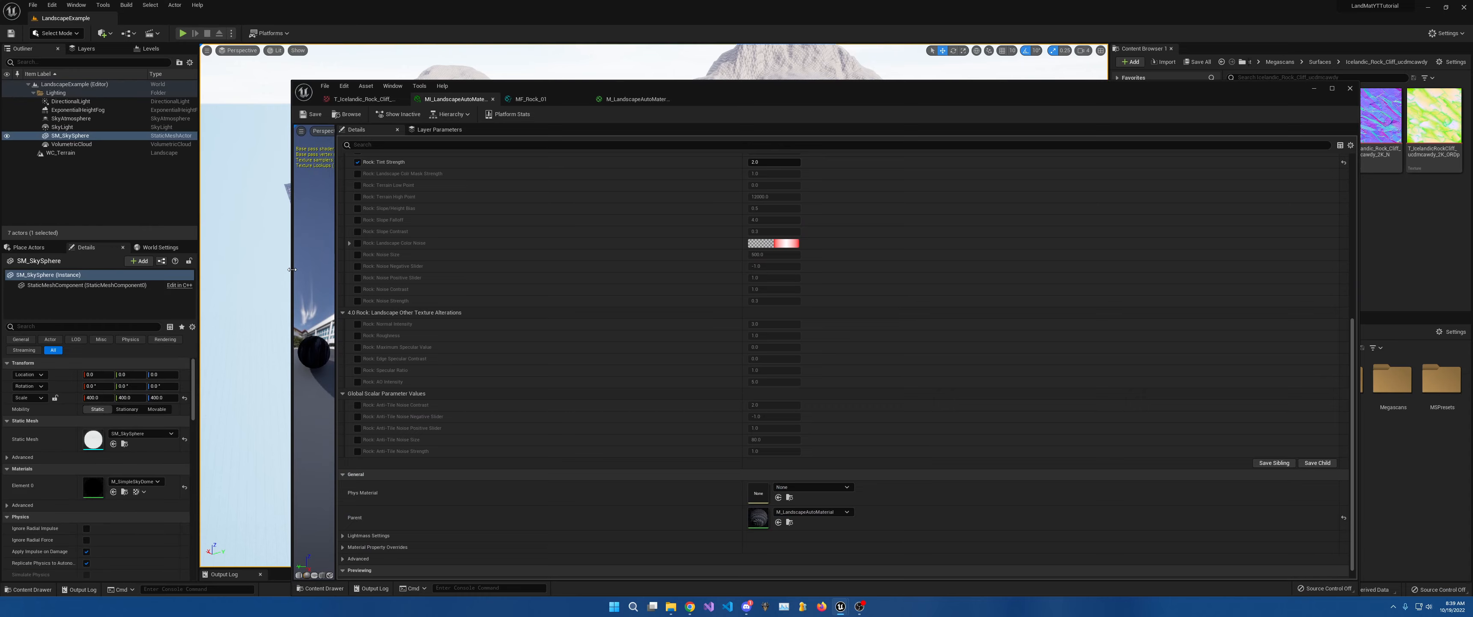
drag(288, 269, 926, 233)
key(Escape)
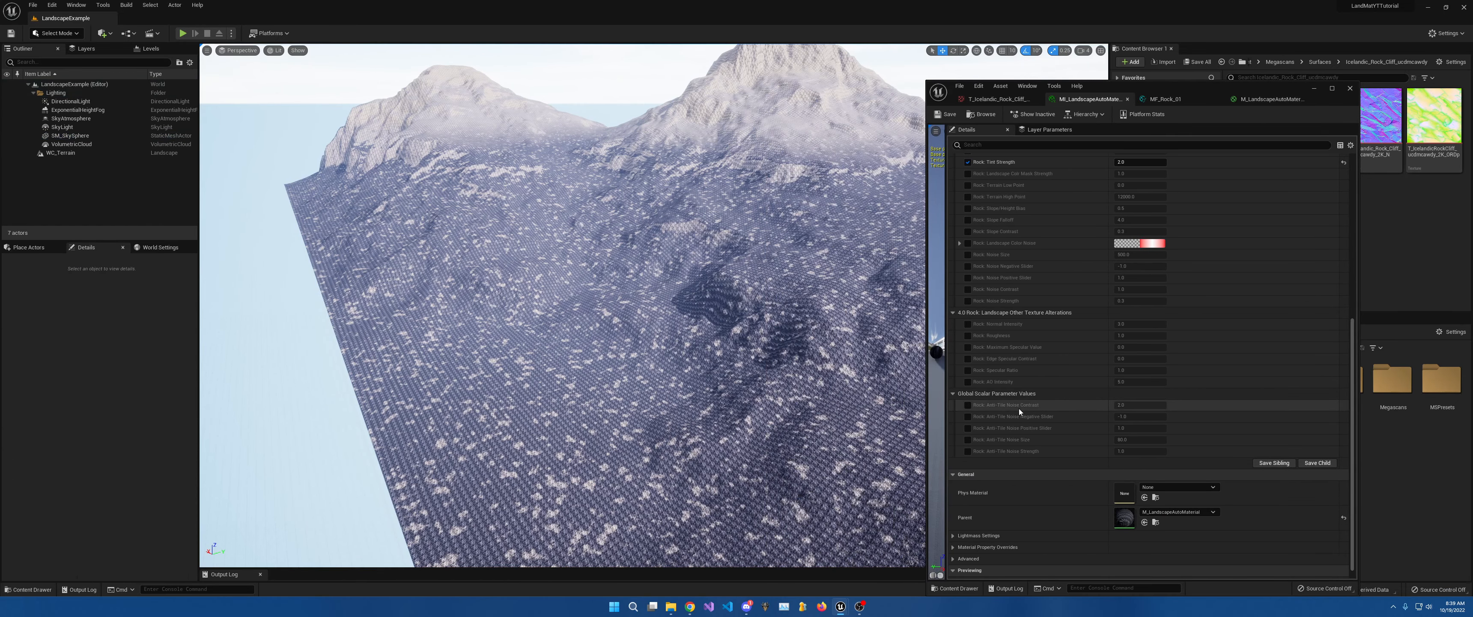
click(968, 405)
click(967, 416)
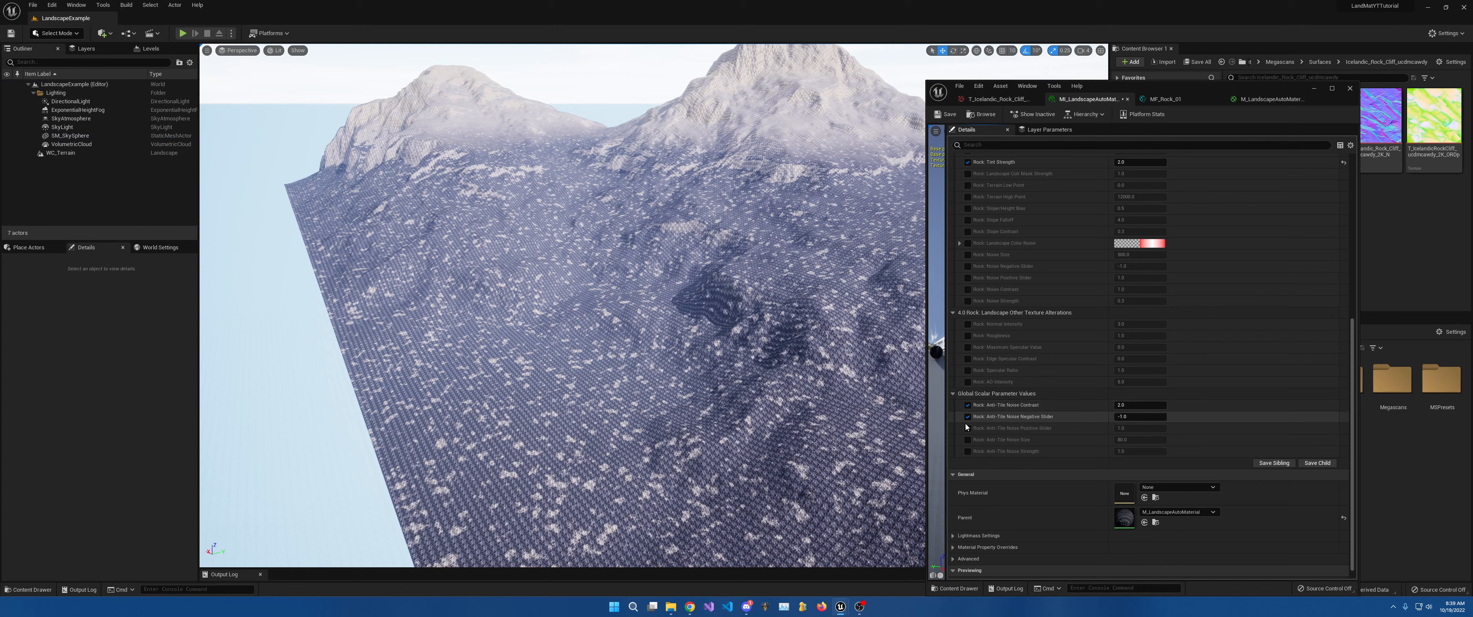
click(968, 428)
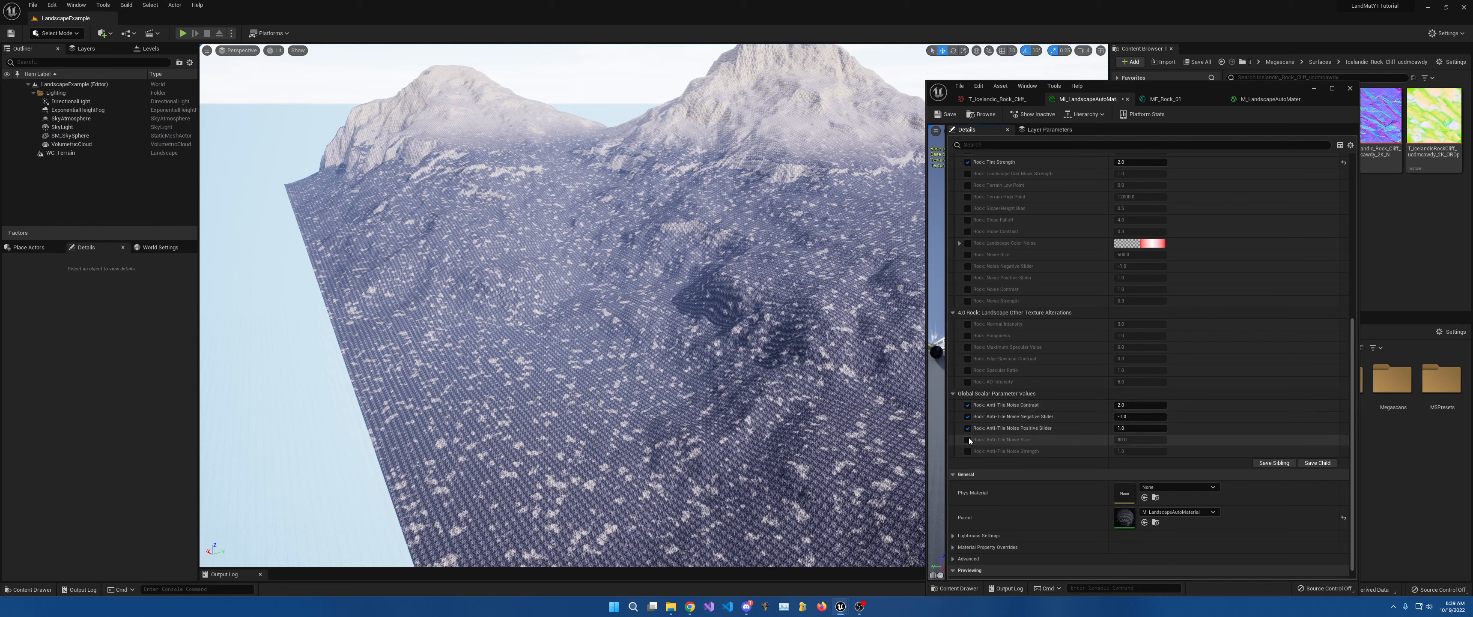
click(967, 439)
click(968, 451)
Try closing the parent M_LandscapeAutoMaterial tab.
click(1271, 99)
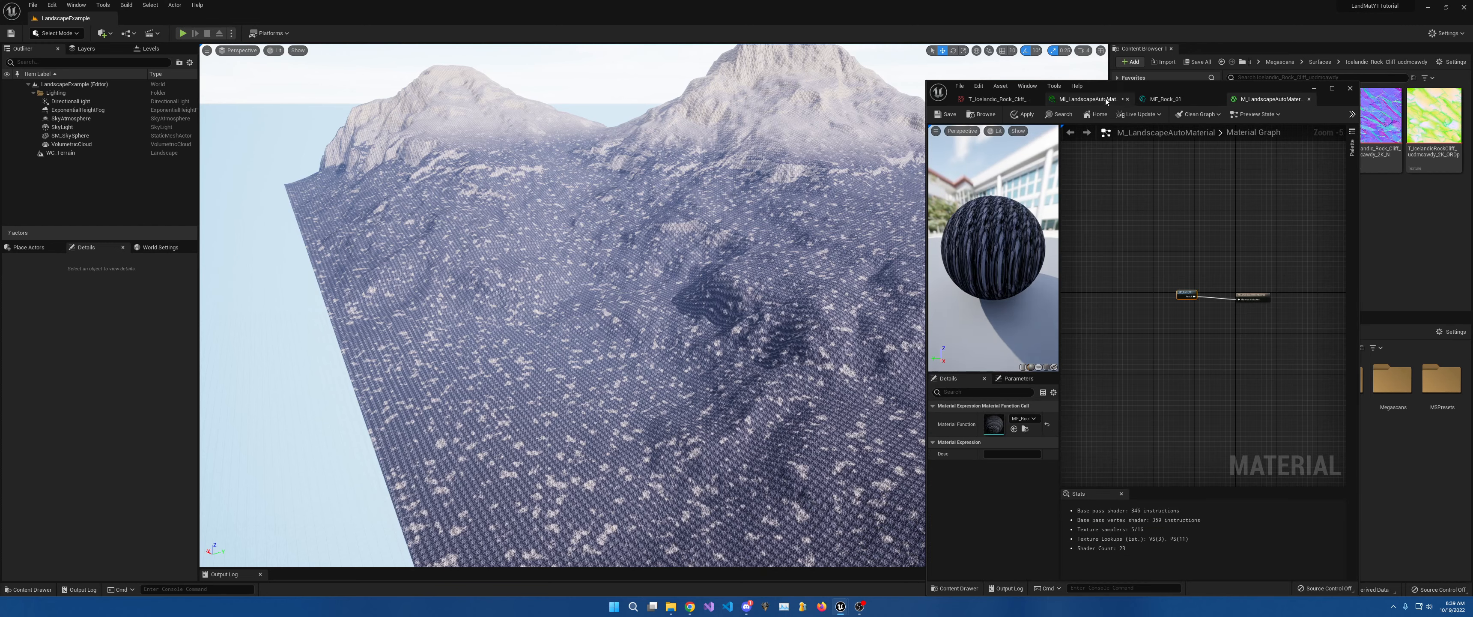
click(1087, 99)
click(1309, 99)
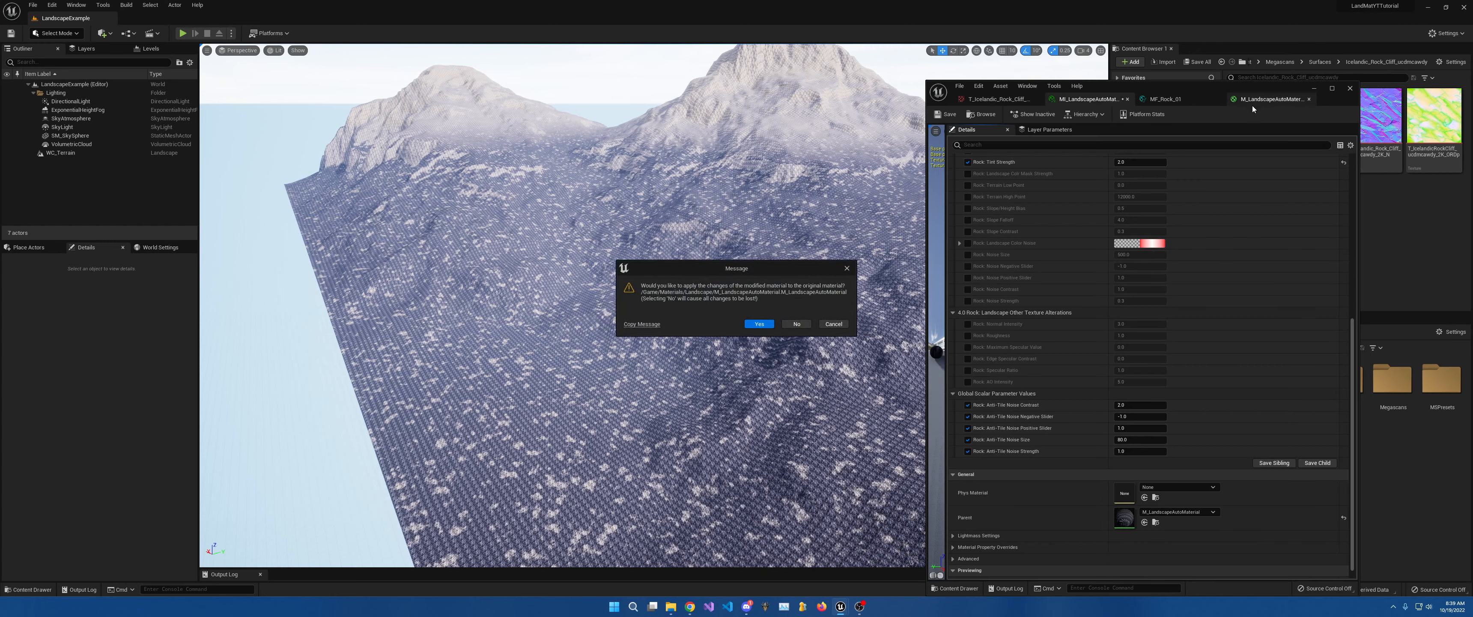
Dismiss the prompt, set Anti-Tile UV Master's group to None in MF_Rock_01, and save.
click(841, 325)
click(1167, 99)
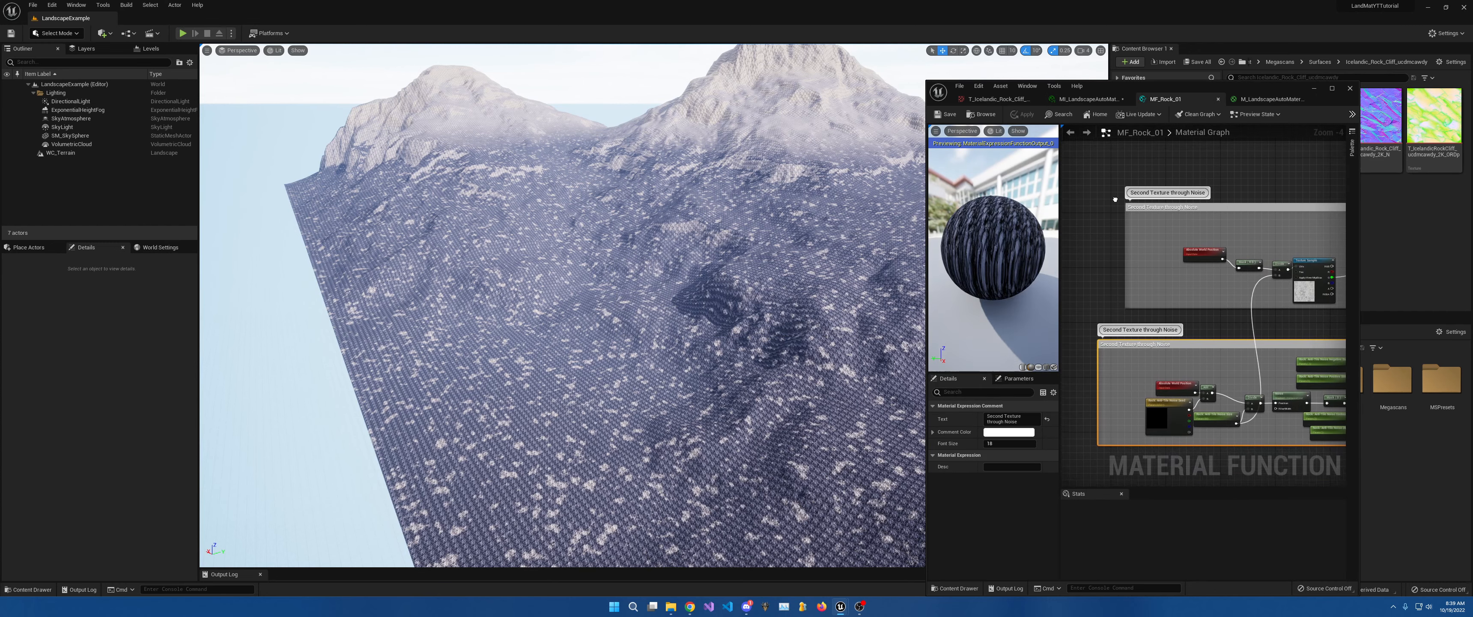
right_drag(1116, 199, 1059, 131)
right_drag(1135, 274, 1213, 324)
scroll(1213, 323, up, 3)
click(1214, 324)
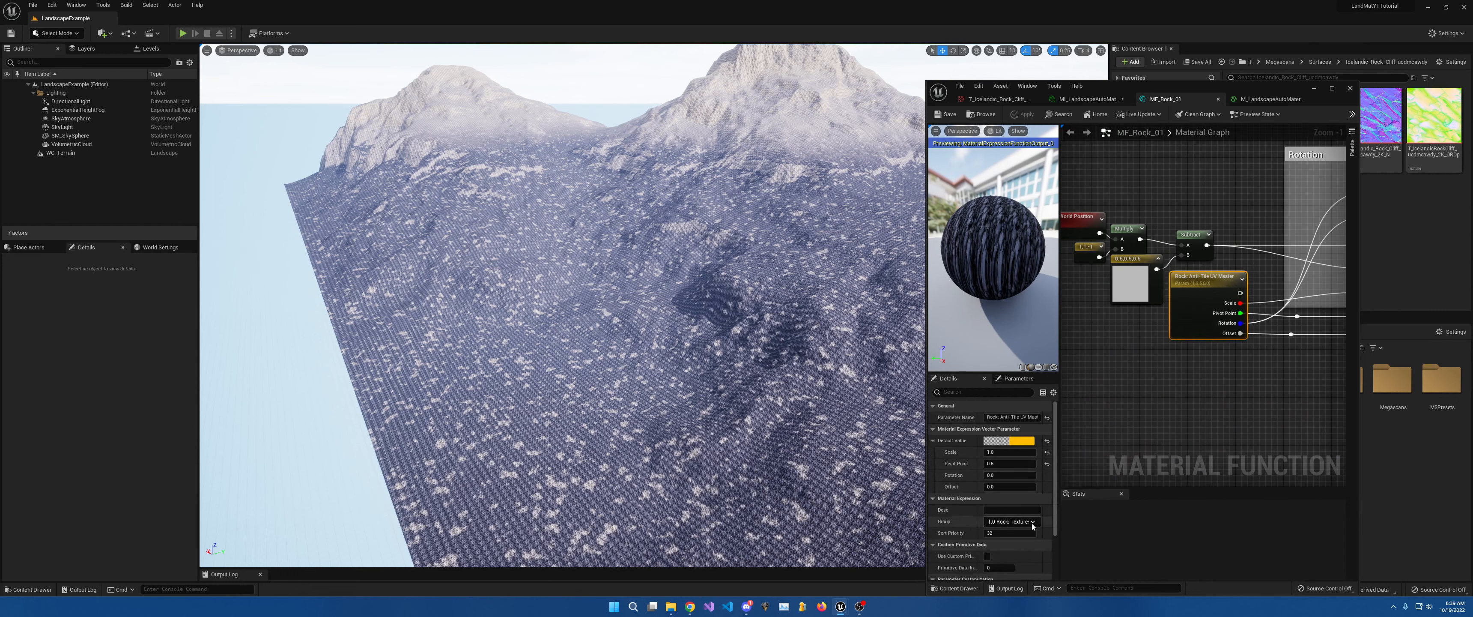
click(1016, 525)
click(995, 556)
key(ctrl+s)
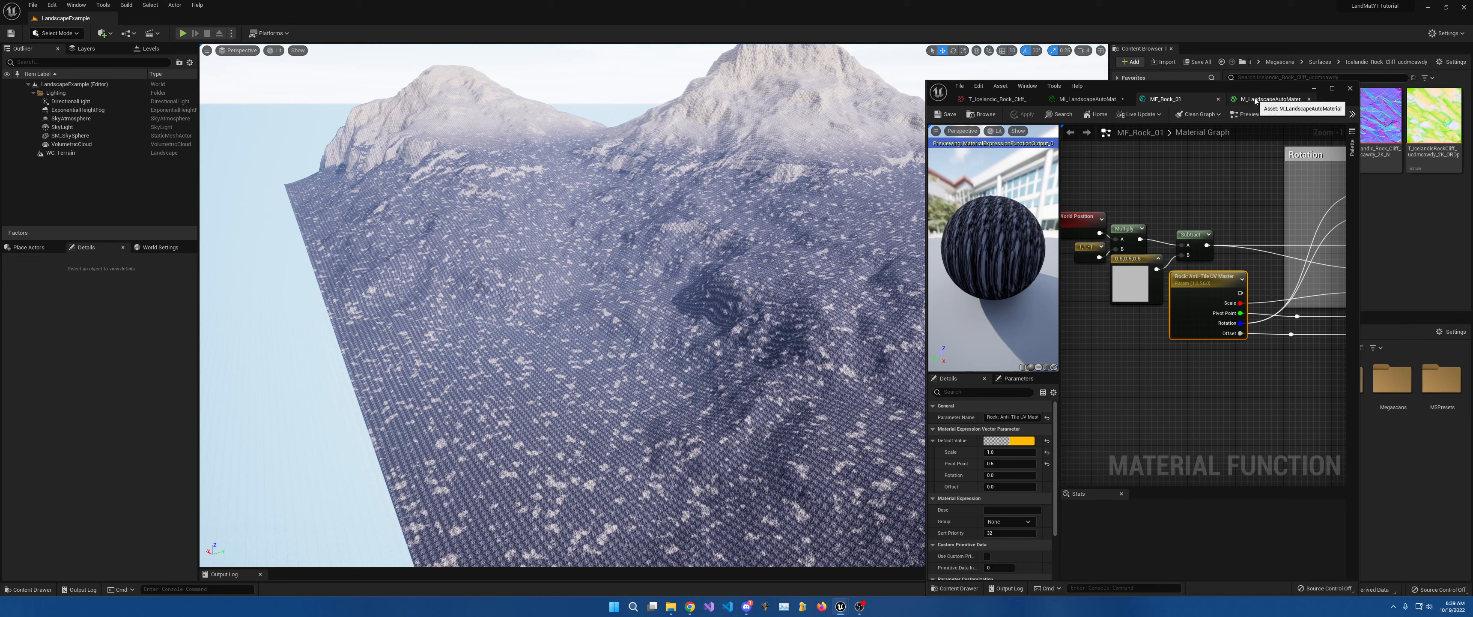
click(1087, 99)
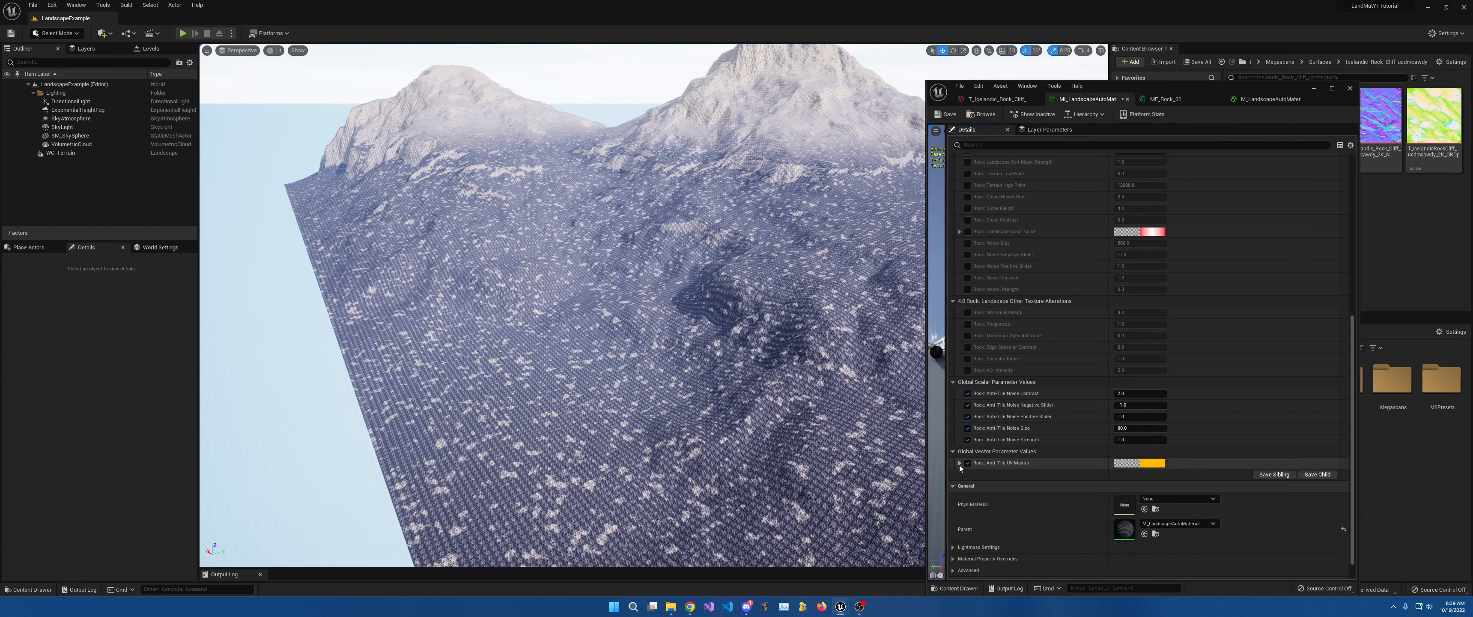
Set the Anti-Tile UV Master scale to 10 and Anti-Tile Noise Size to 15000.
click(959, 463)
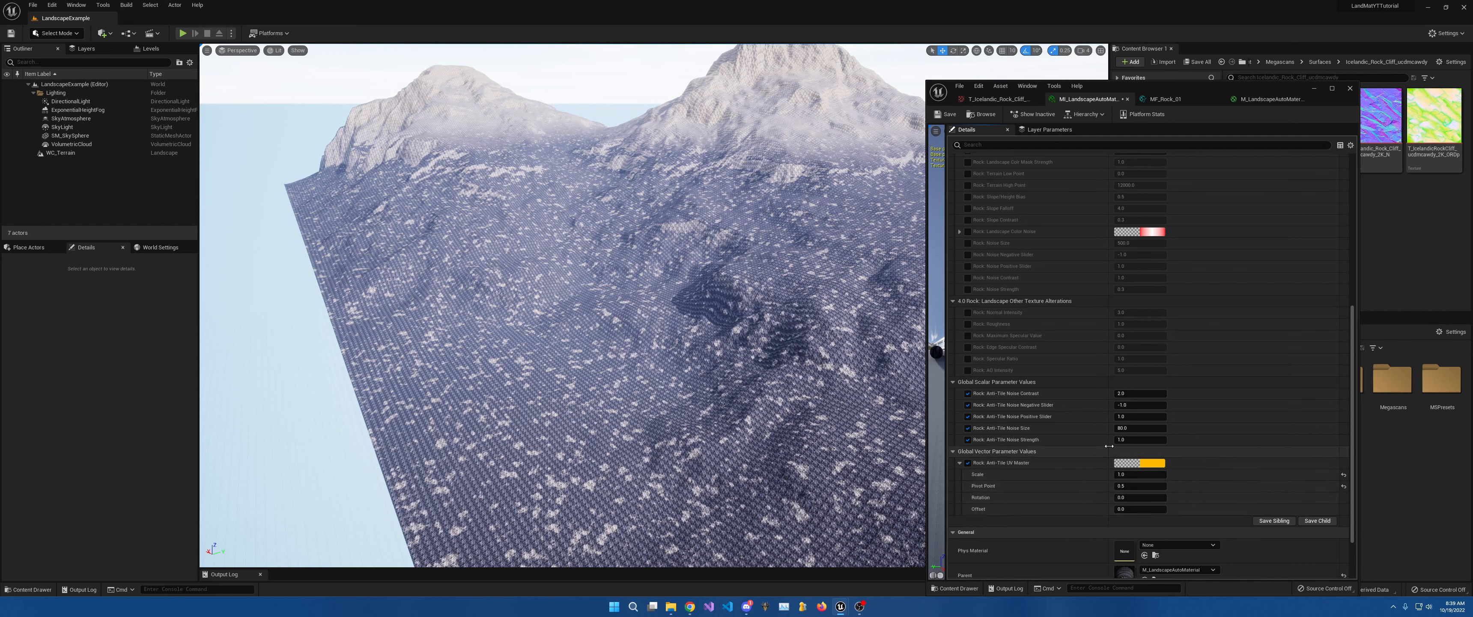
click(1135, 474)
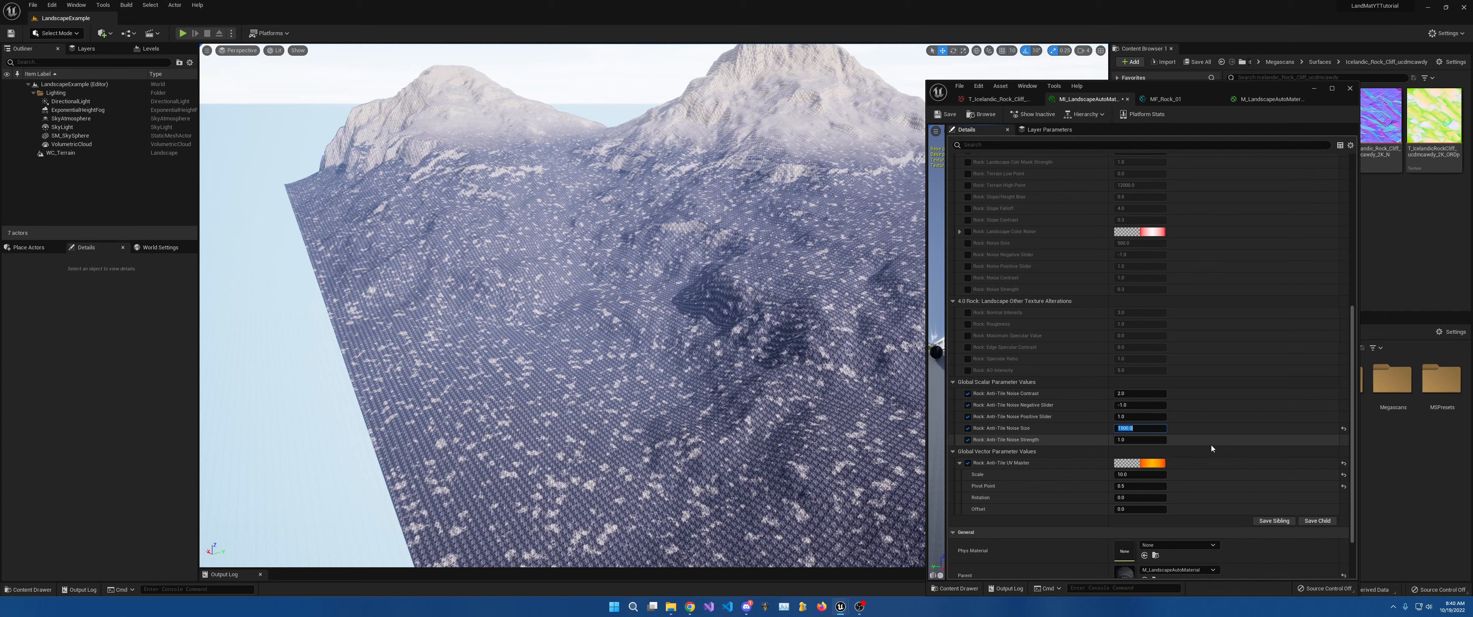
key(Left)
text(0)
key(Return)
key(w)
right_drag(794, 304, 814, 379)
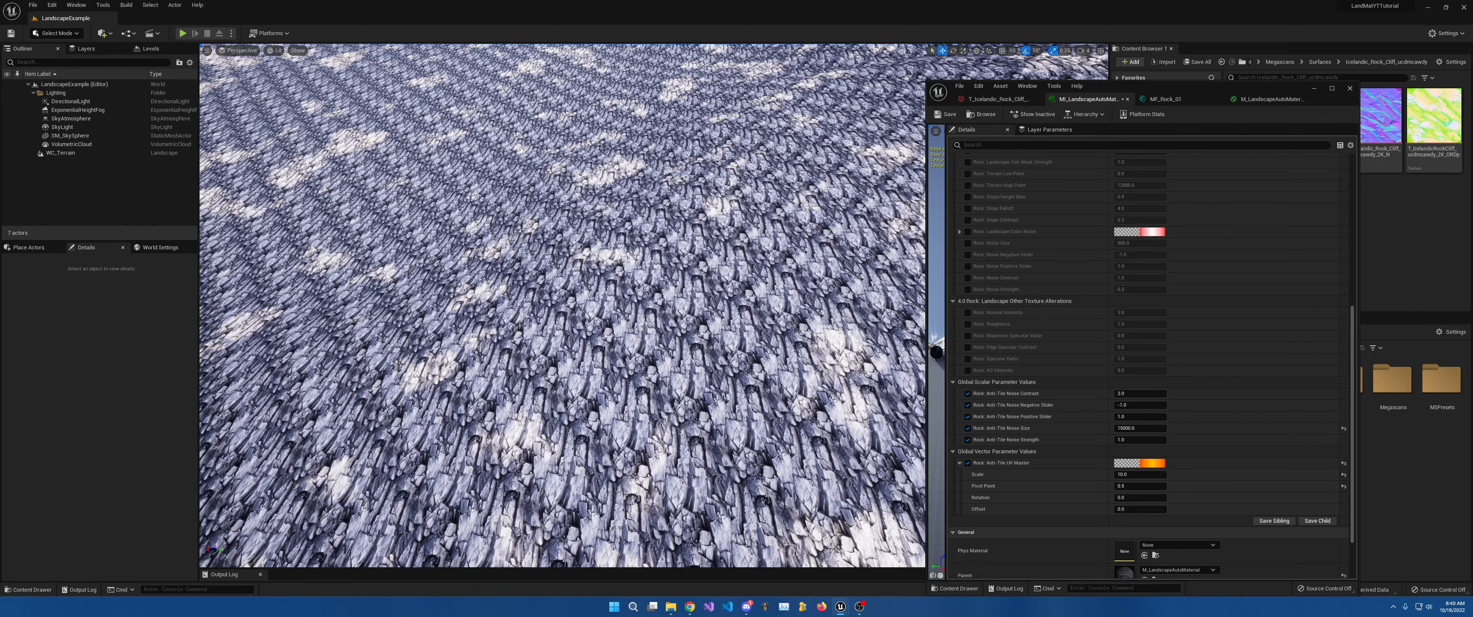
Set the Anti-Tile UV Master rotation to 0.5.
right_drag(830, 416, 872, 392)
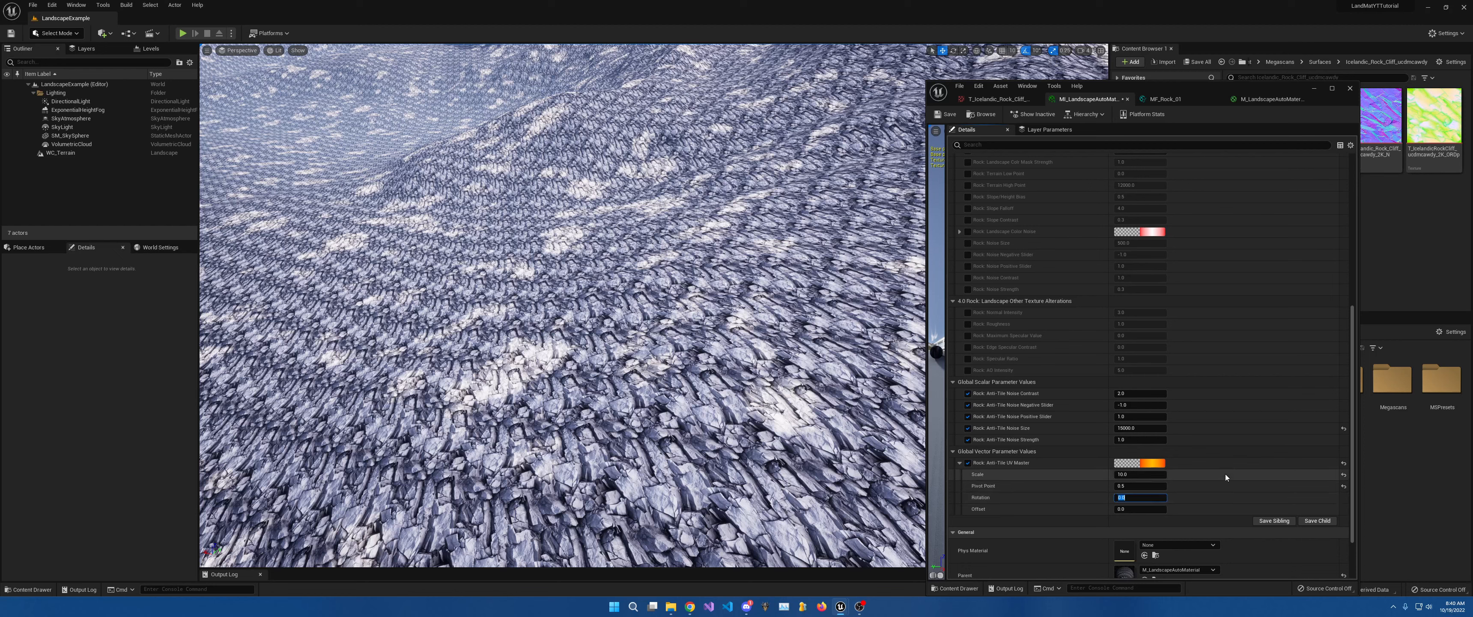
key(Return)
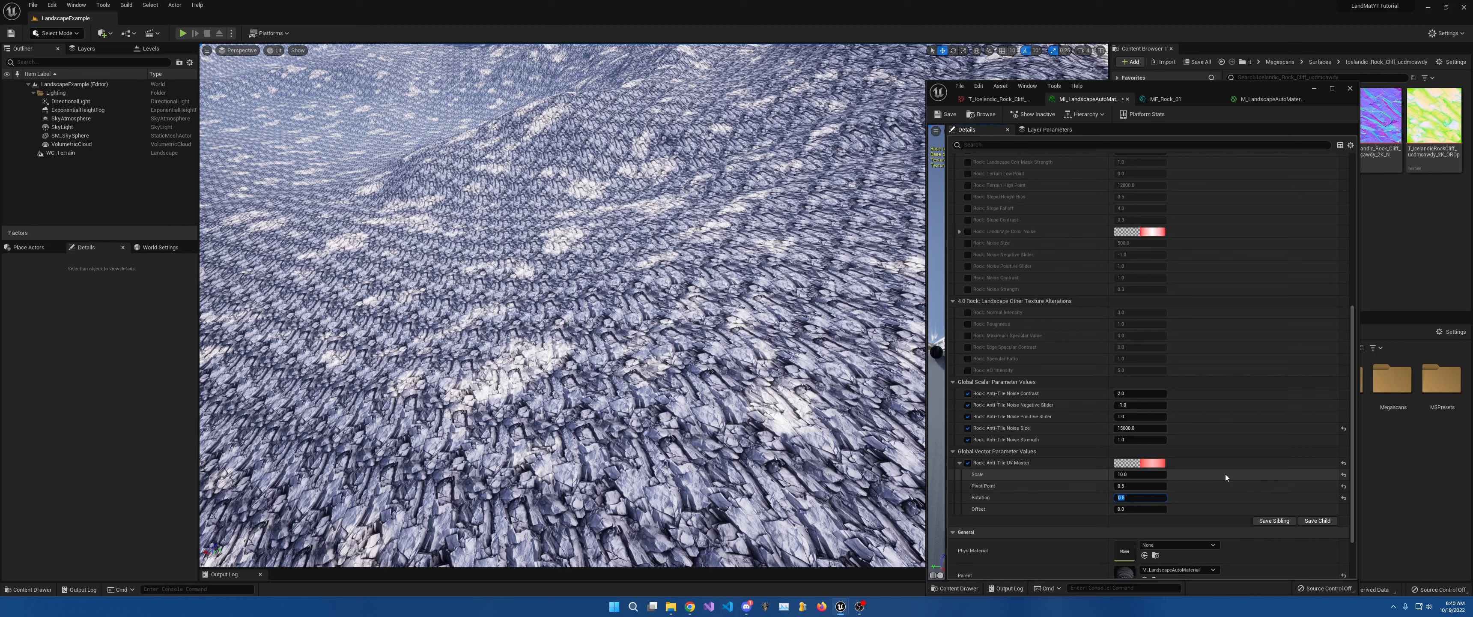
text(0)
key(Return)
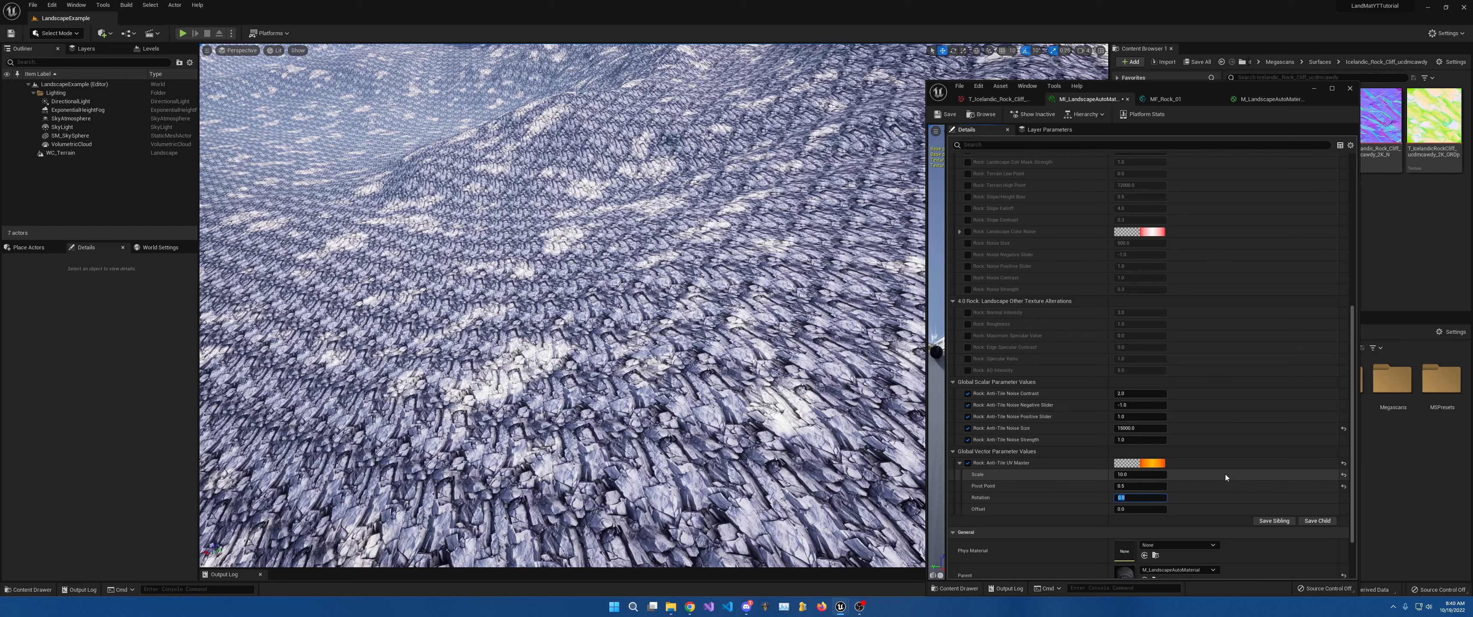
text(.5)
key(Return)
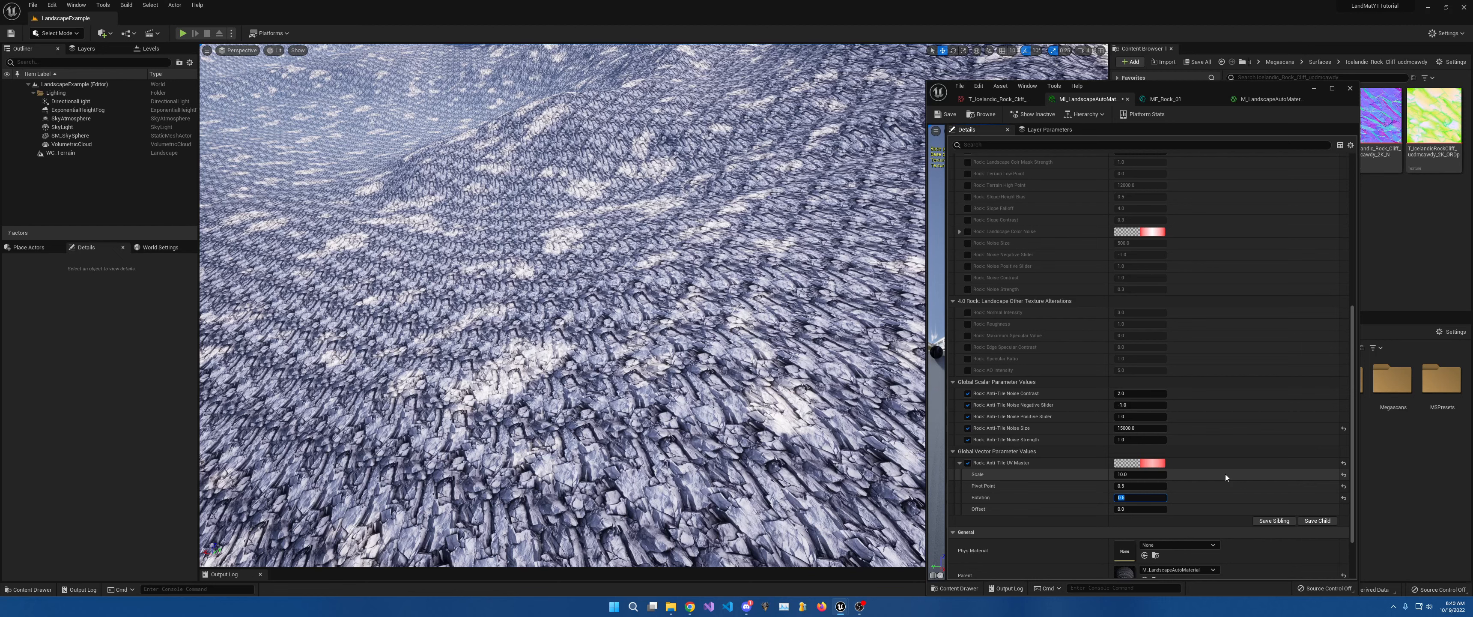
Try an Anti-Tile Noise Negative Slider of -3, then restore it to -1.
click(1133, 393)
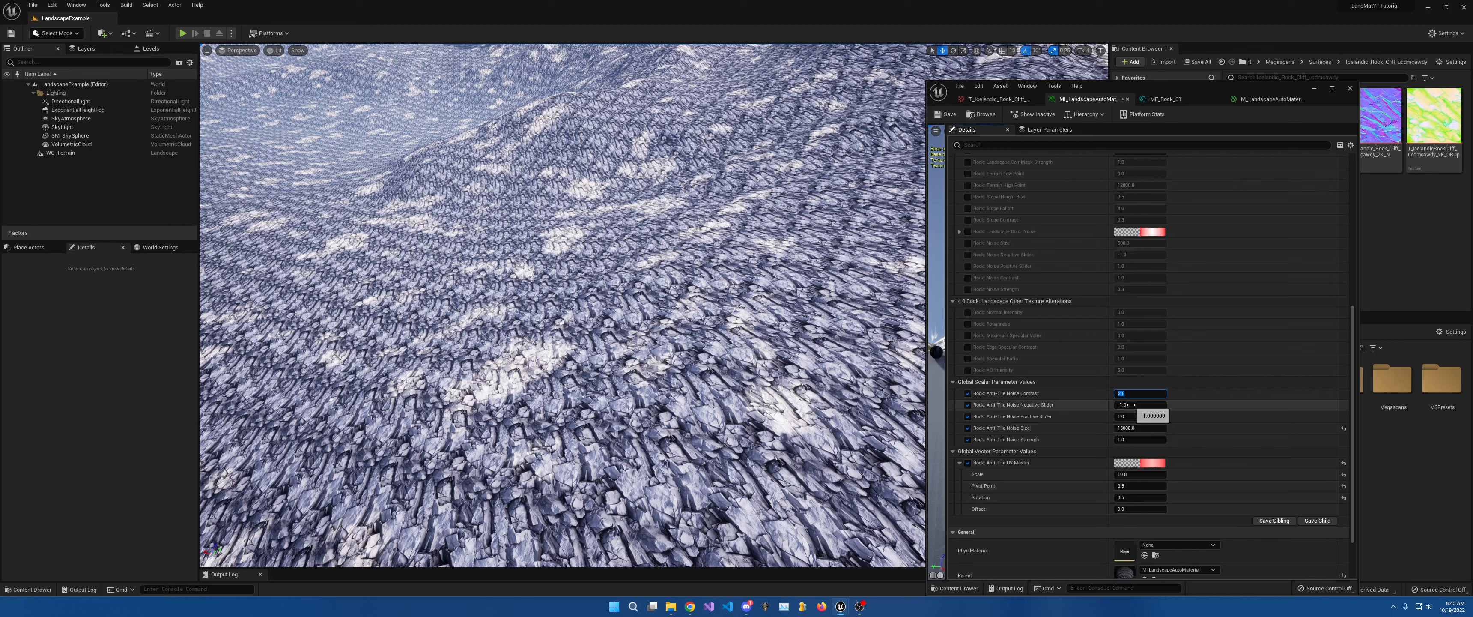
click(1132, 404)
text(-2)
key(BackSpace)
key(Return)
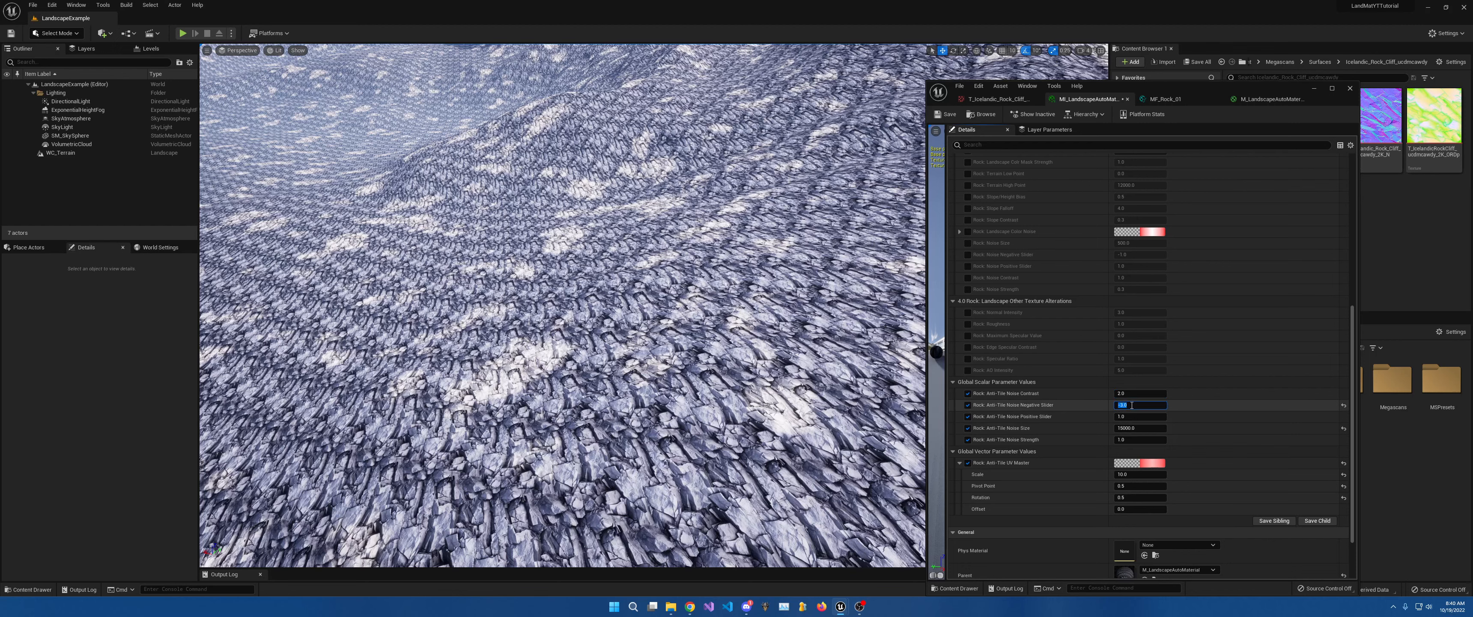
text(-1)
Set the Anti-Tile Noise Positive Slider to 2 after trying 5, and check the terrain.
click(1125, 418)
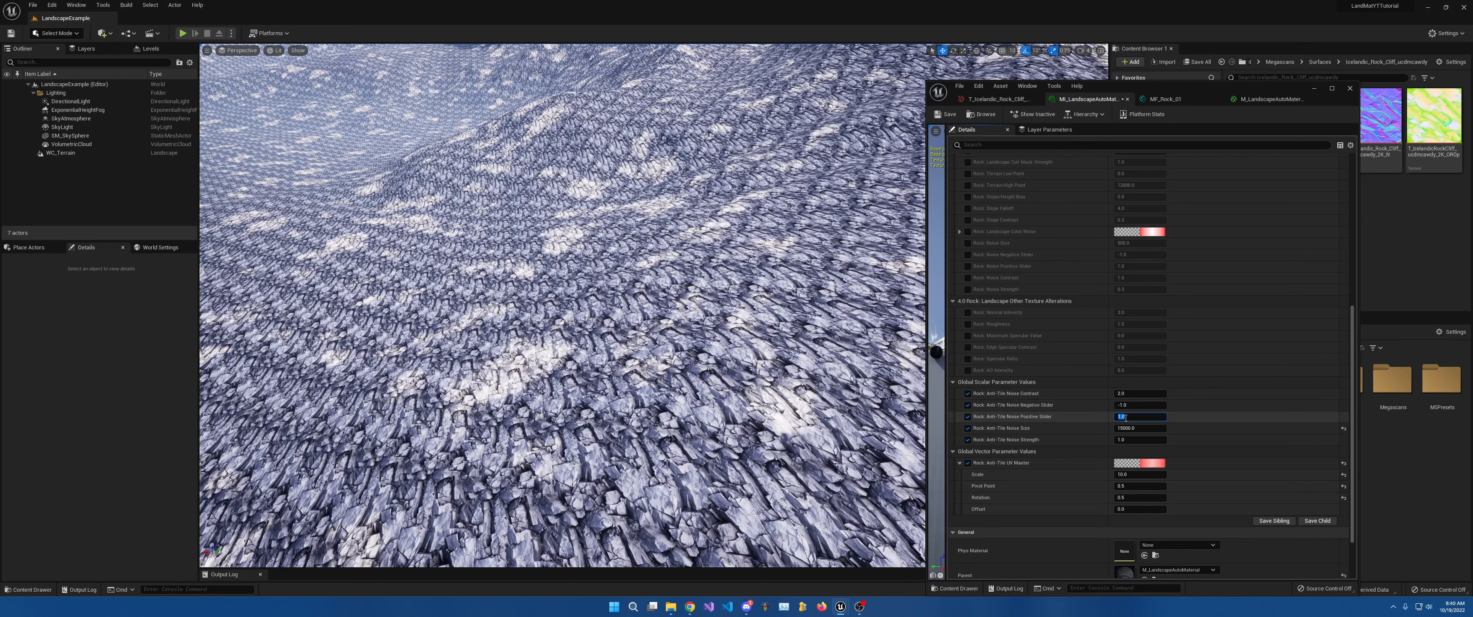
text(5)
key(Return)
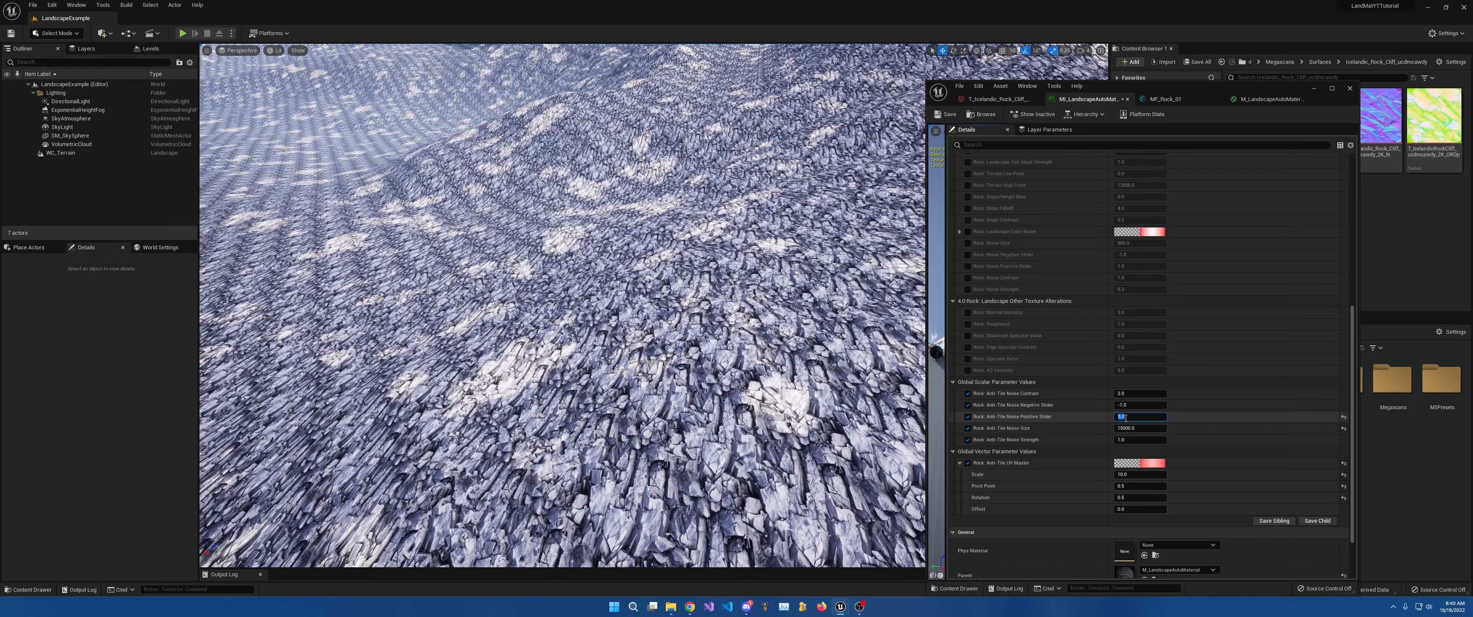
text(2)
key(Return)
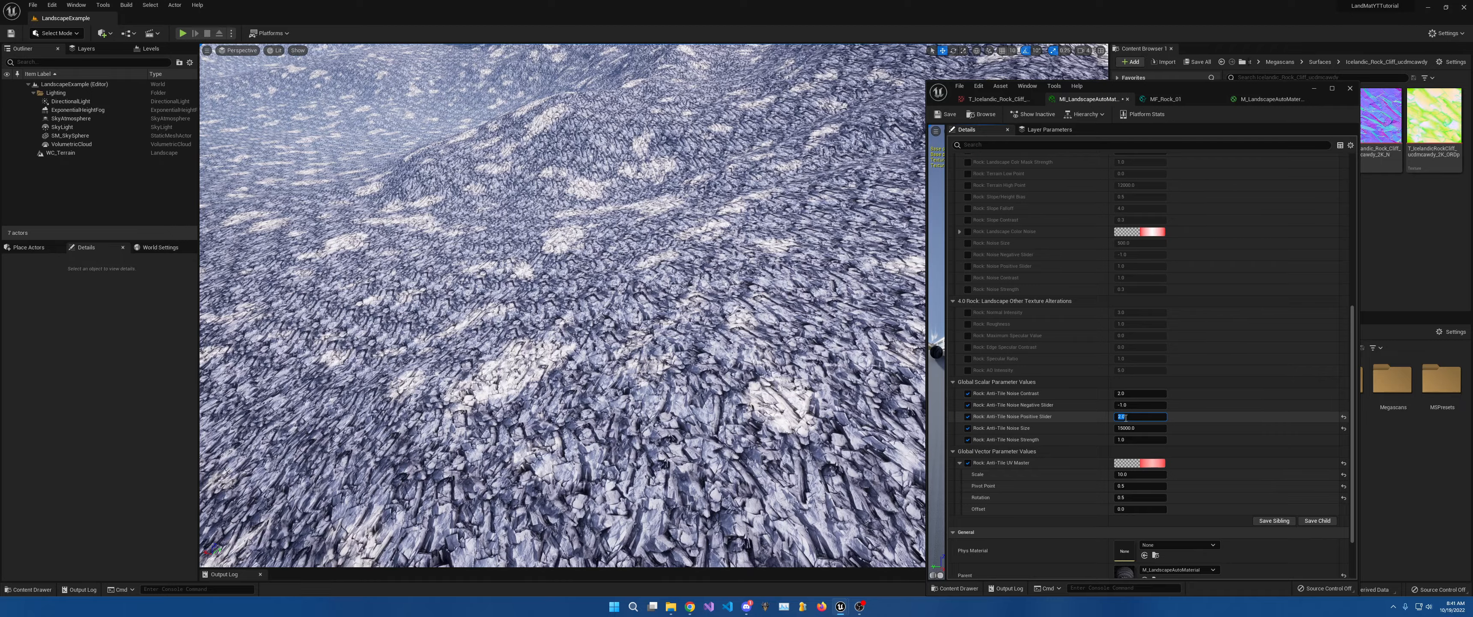
key(s)
right_drag(858, 343, 858, 343)
key(w)
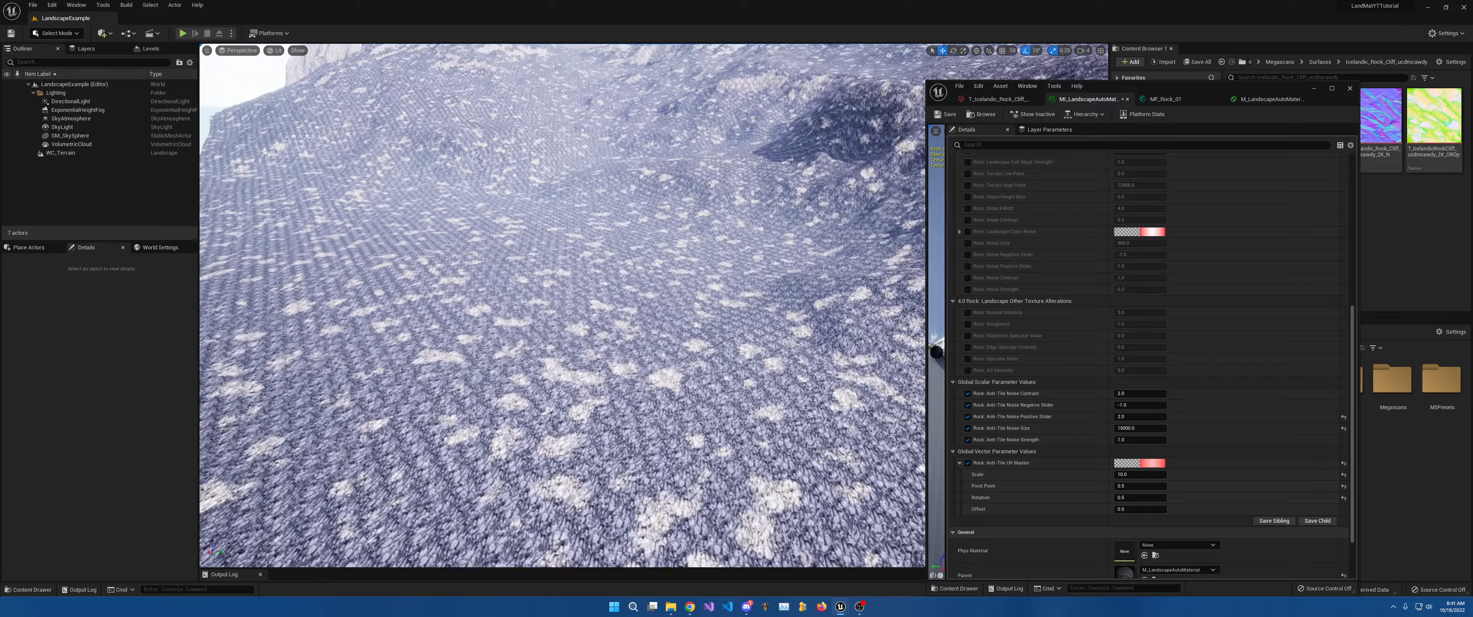
right_drag(865, 389, 865, 389)
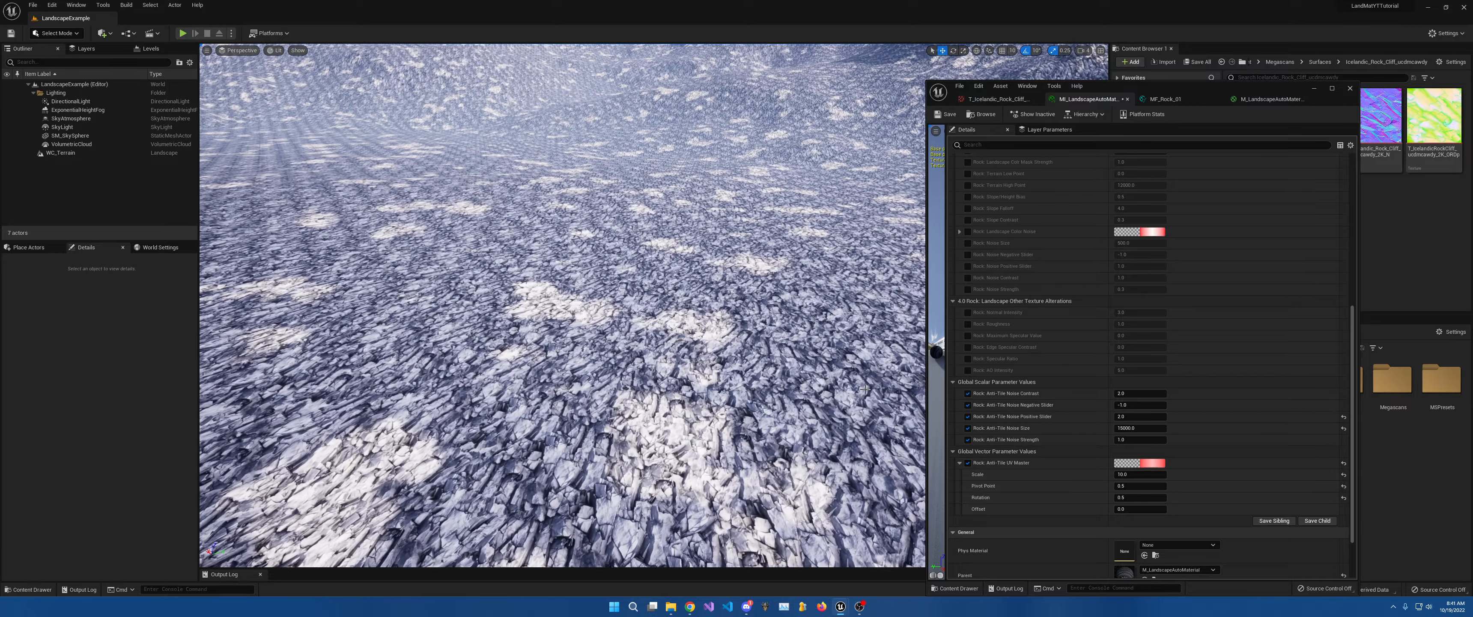
Set the anti-tile UV scale to 0.8 and fly closer to inspect the rock.
click(1124, 474)
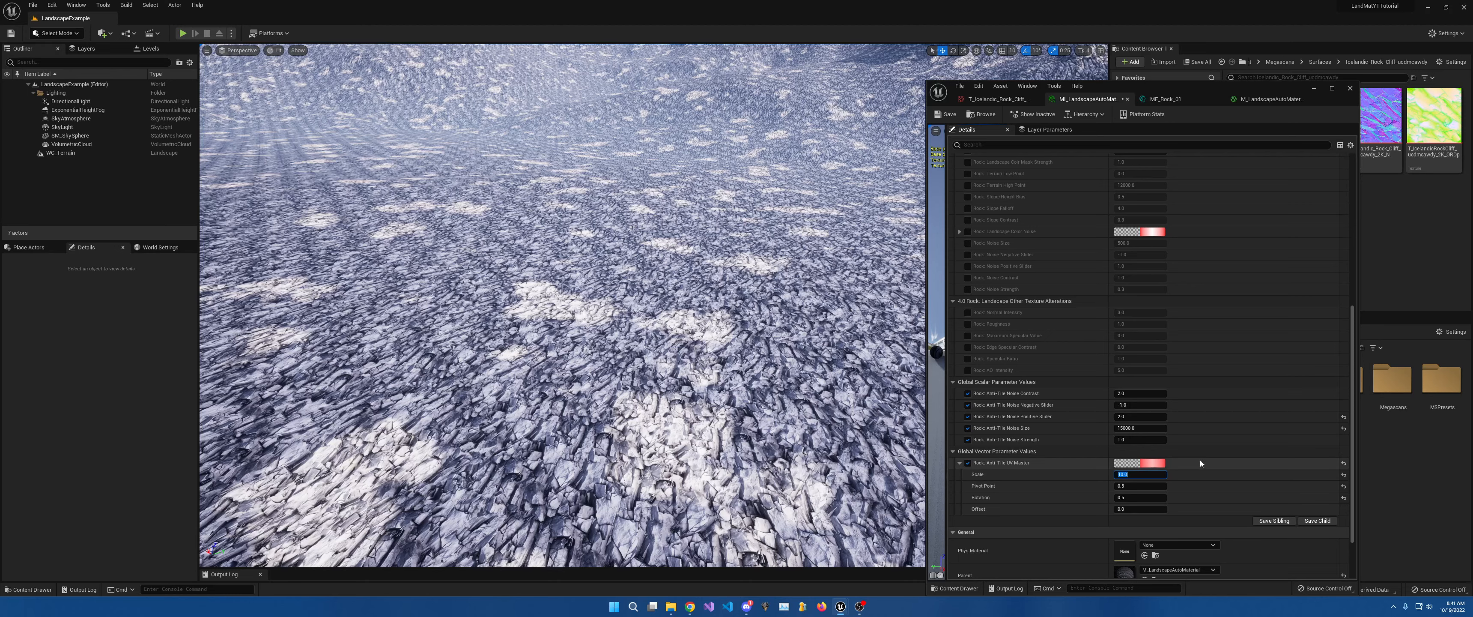
text(0.8)
key(Return)
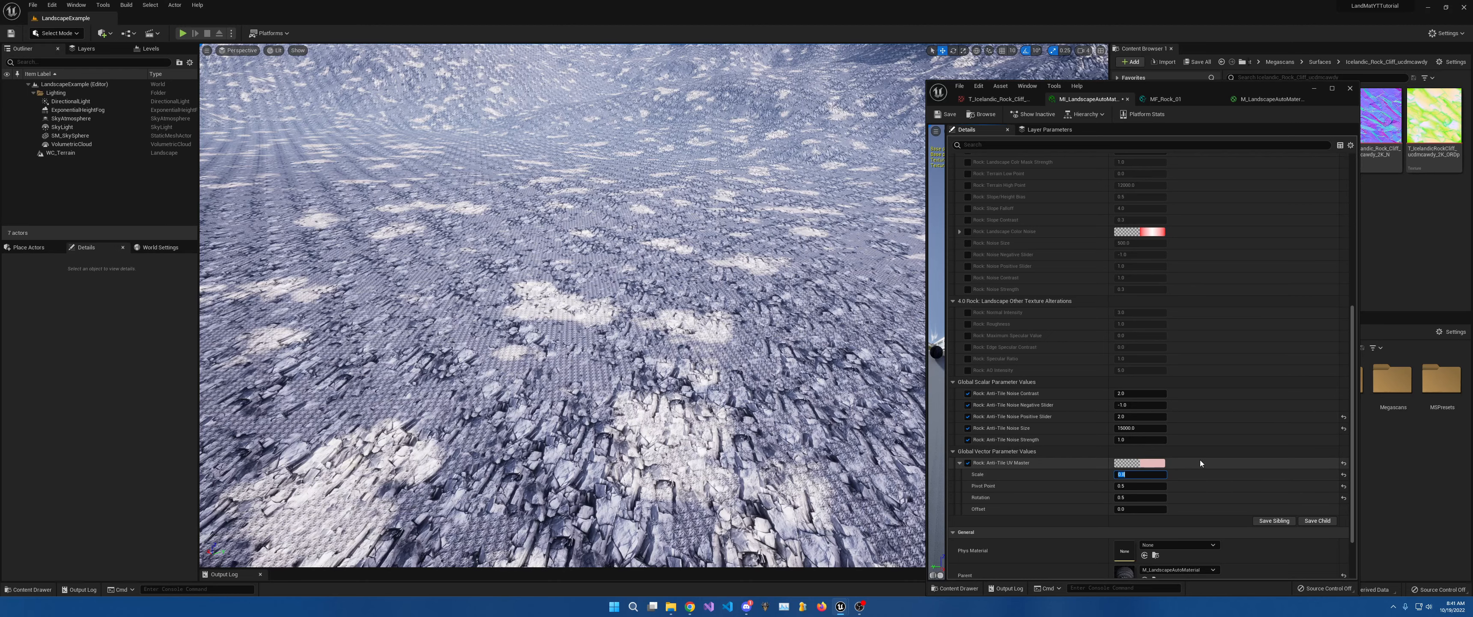
key(w)
right_drag(657, 355, 686, 374)
key(w)
key(s)
key(w)
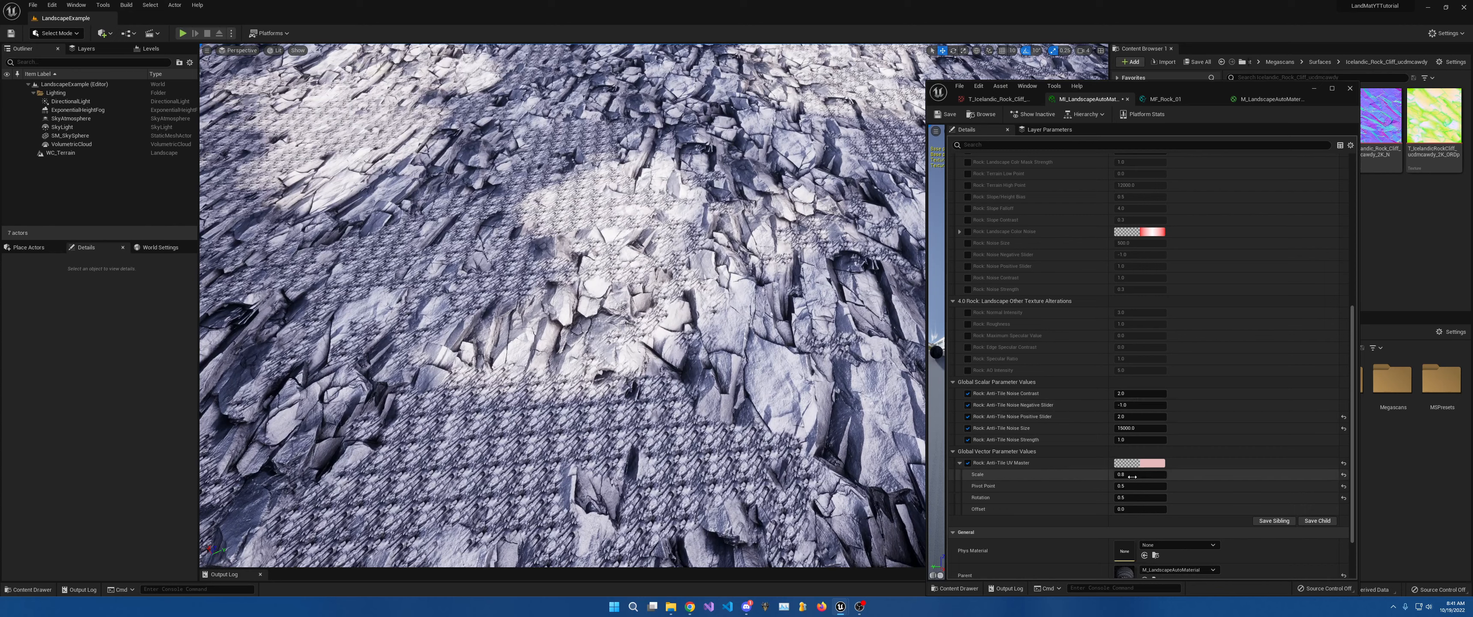
Compare anti-tile UV scales 1 and 2, then settle on 1.0.
text(1)
key(Return)
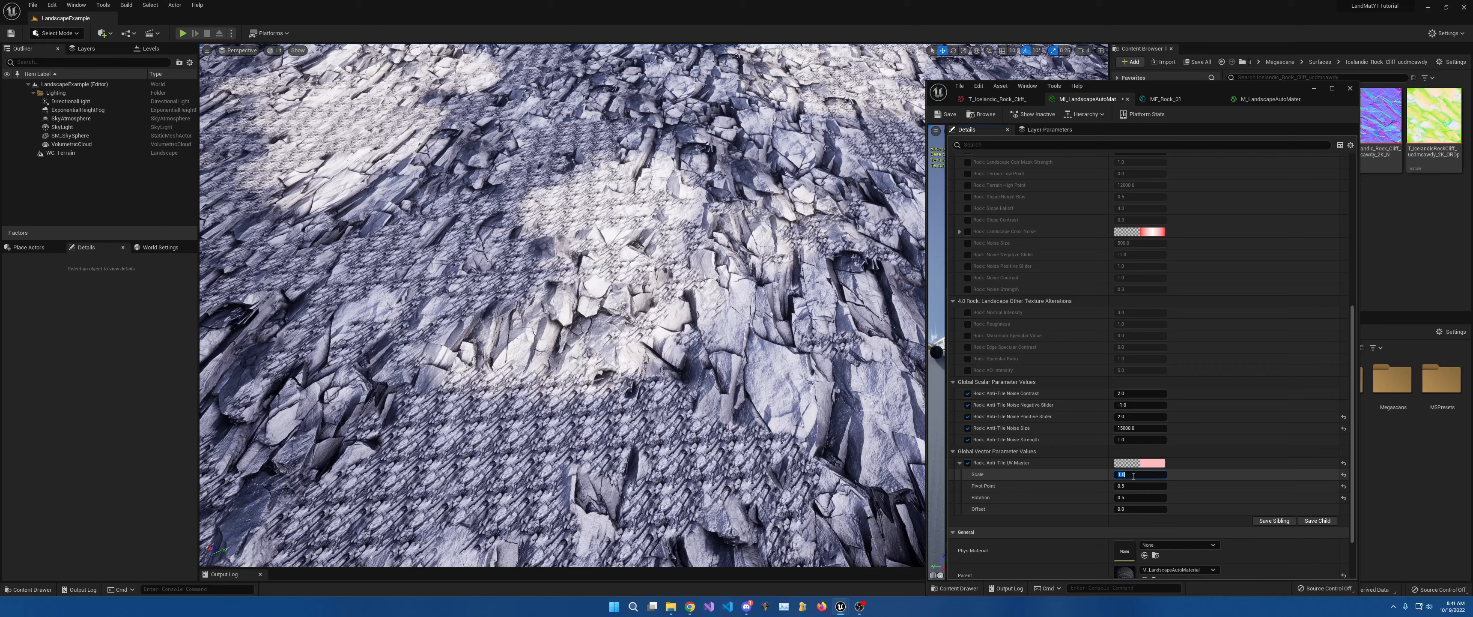
text(2)
key(Return)
key(Return)
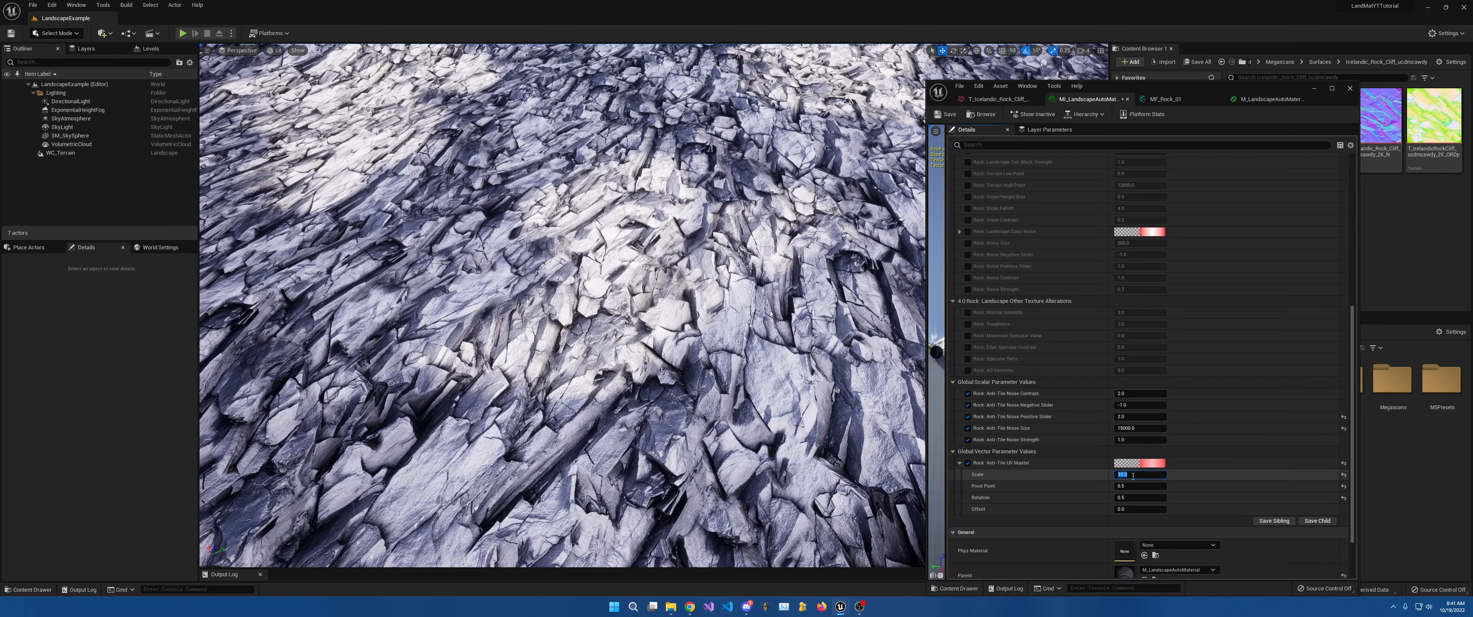
scroll(1132, 475, up, 10)
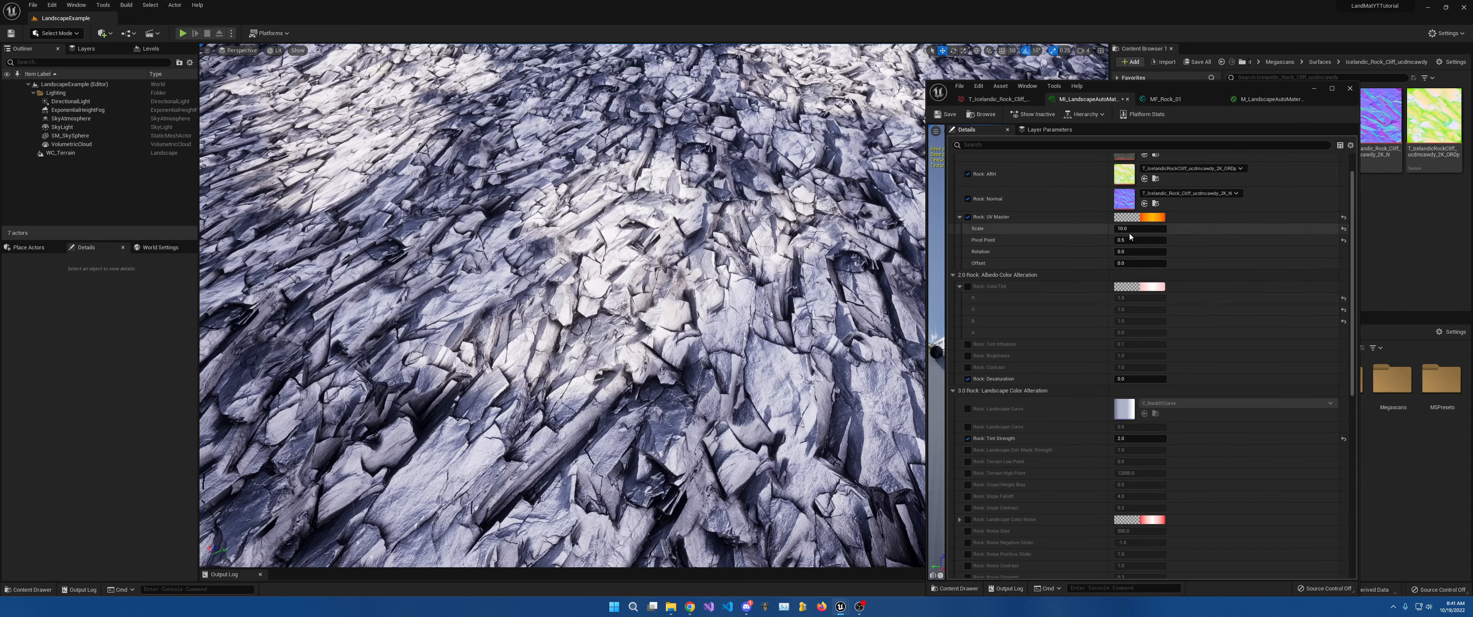
scroll(1176, 380, down, 3)
scroll(1176, 380, down, 9)
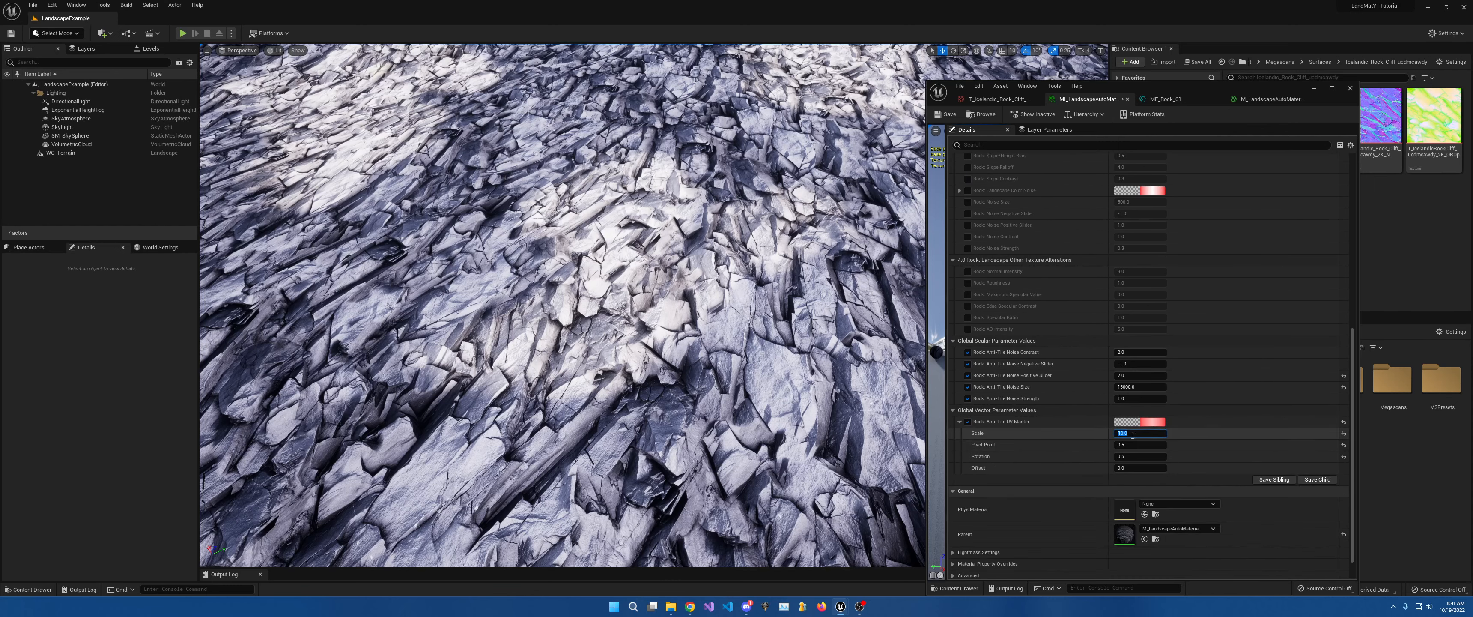
click(1131, 434)
text(1)
key(Return)
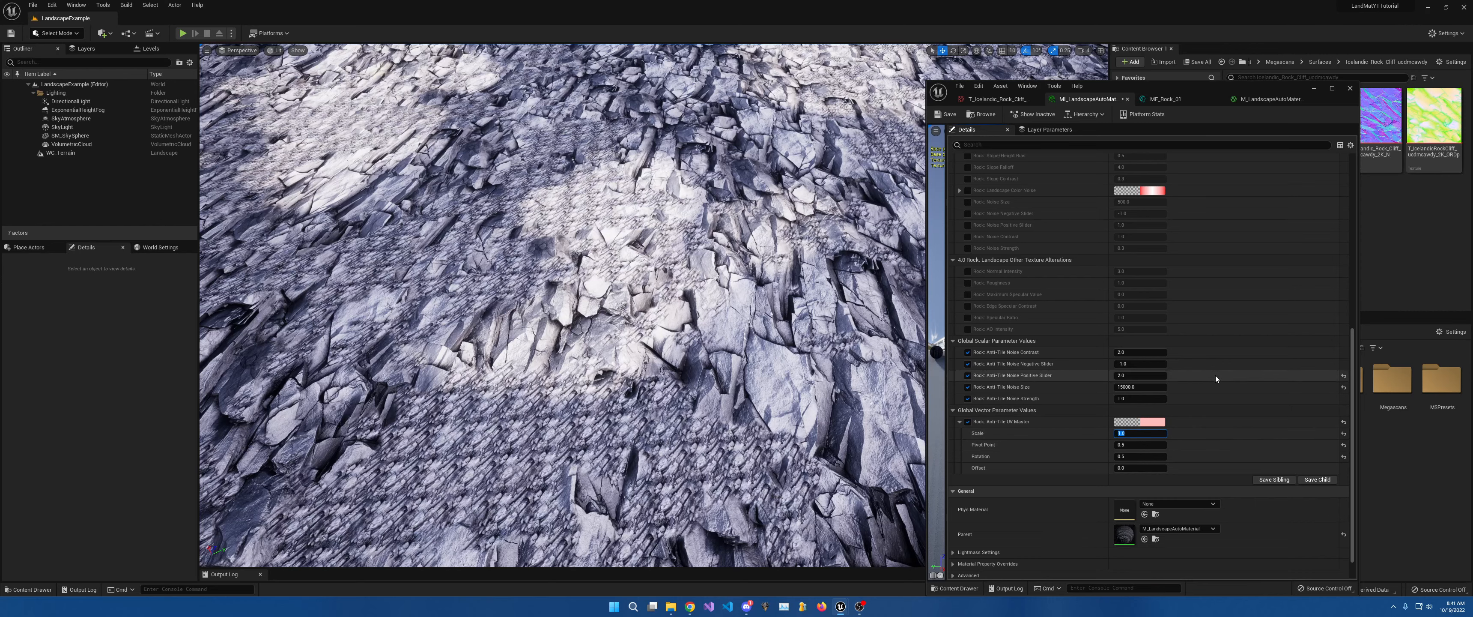
Set the Rock: UV Master scale to 1.0.
scroll(1115, 298, up, 9)
scroll(1122, 280, up, 4)
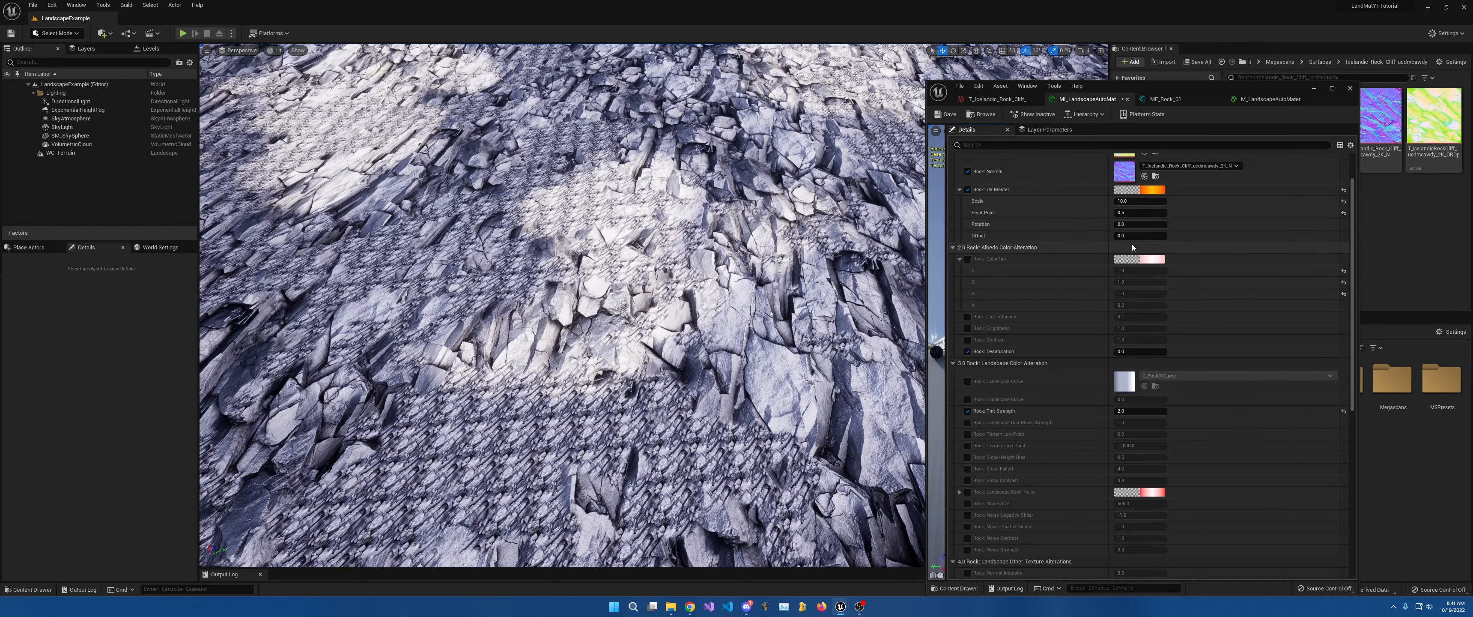
click(1132, 256)
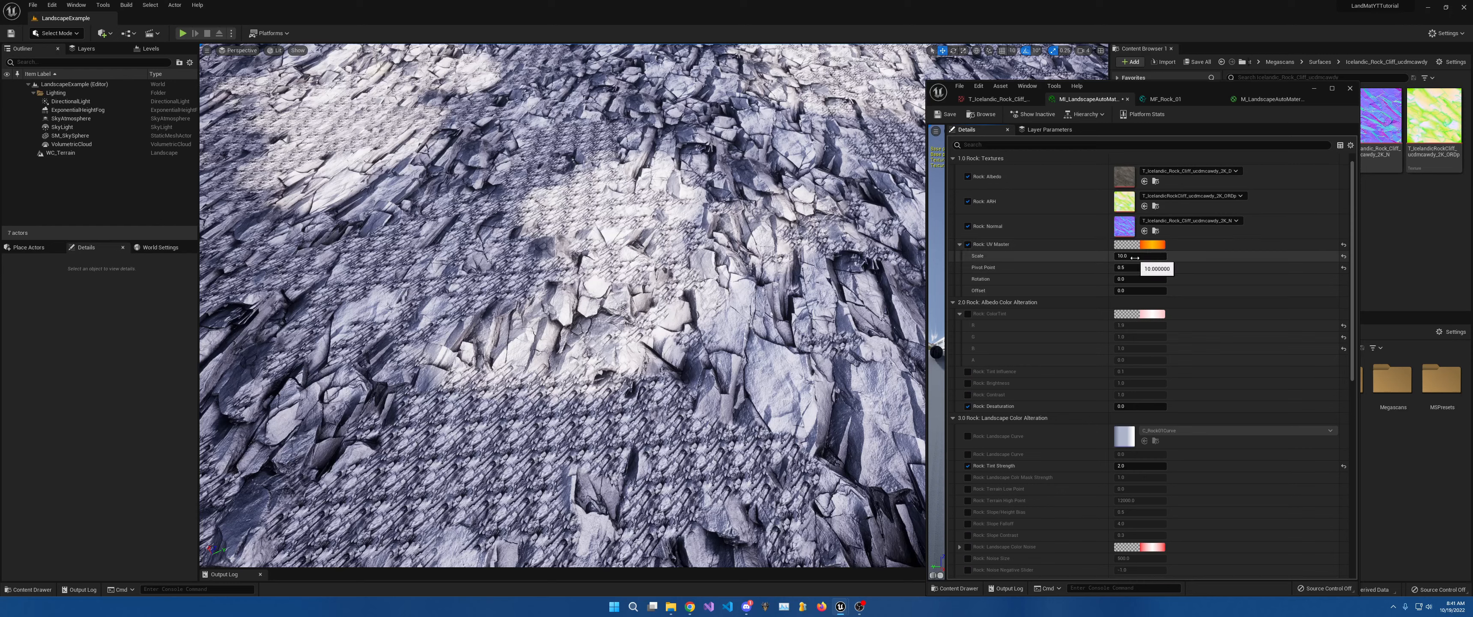
text(1)
key(Return)
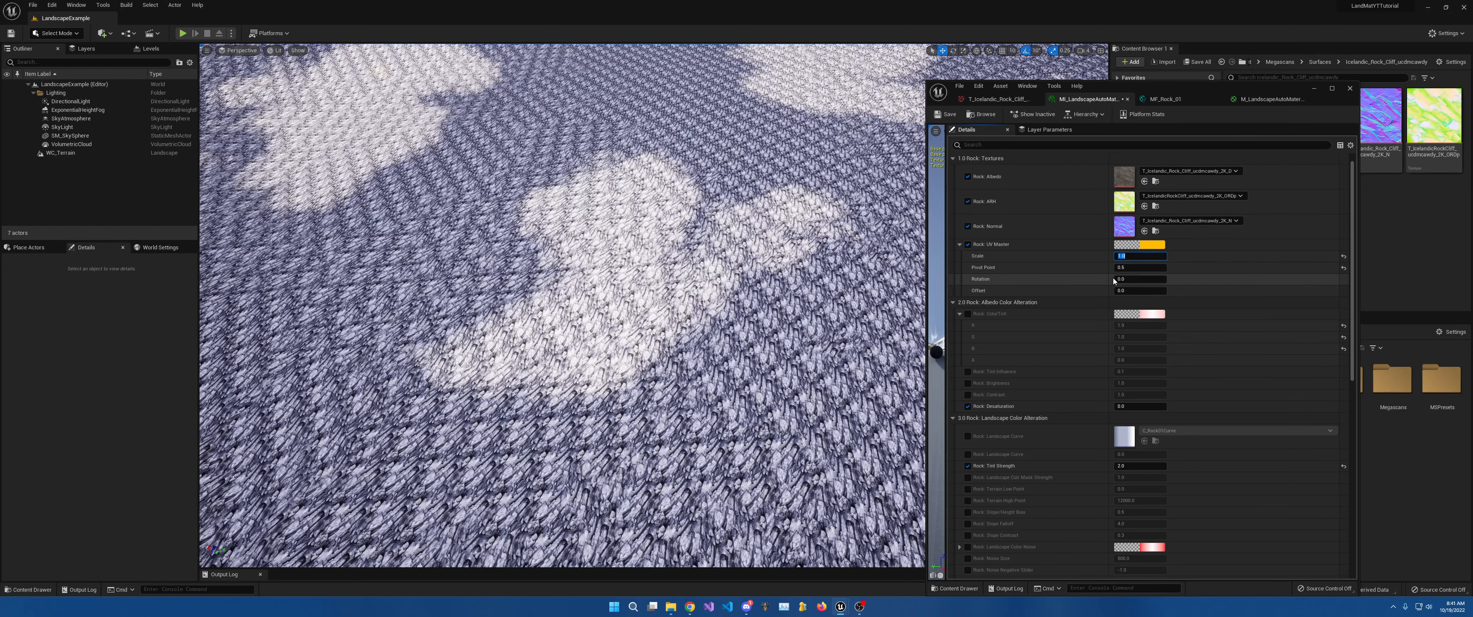
scroll(1121, 397, down, 3)
scroll(1122, 398, down, 10)
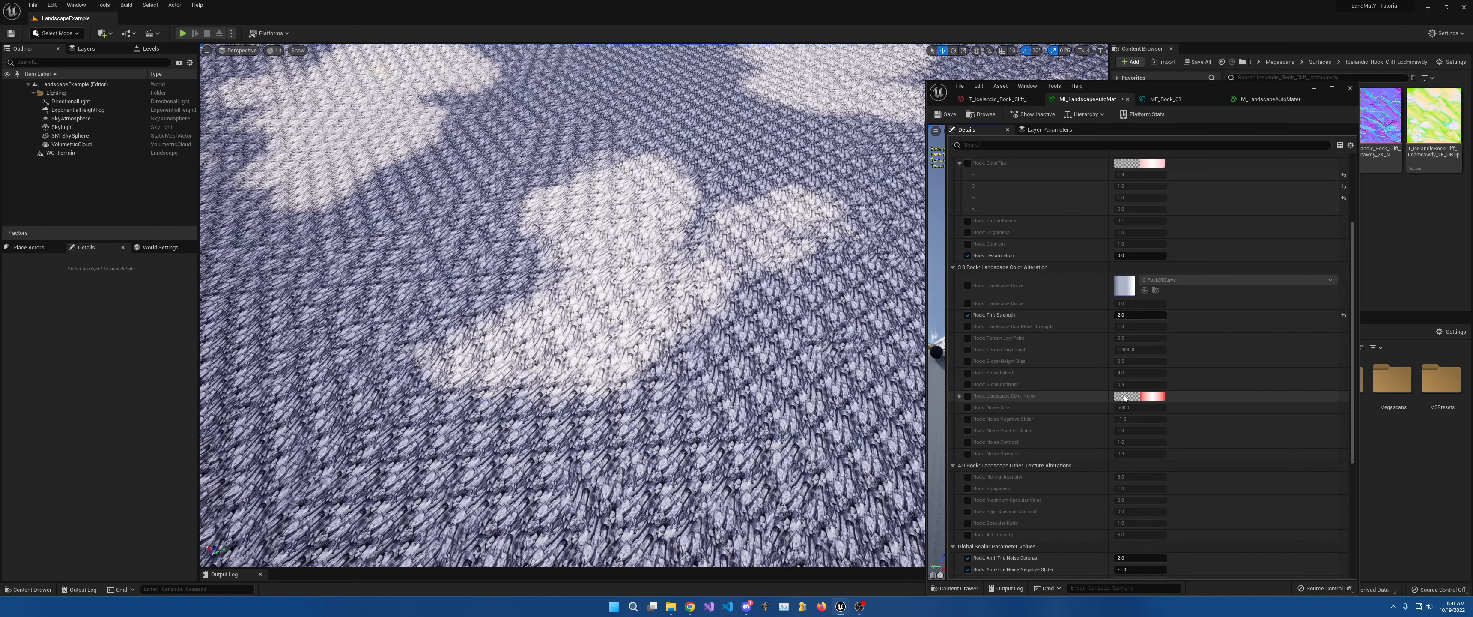
scroll(1129, 417, down, 2)
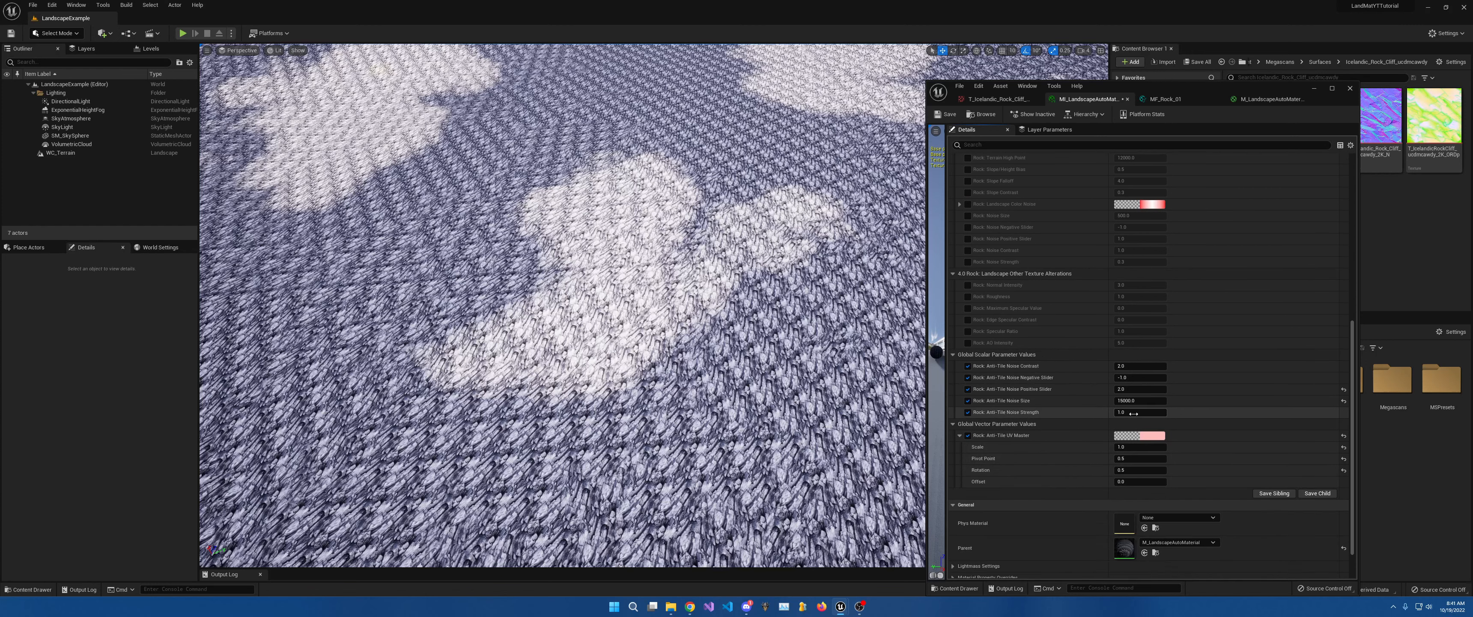
Try anti-tile UV scales of 8 and 9, then view the terrain from afar.
click(1132, 448)
text(8)
key(Return)
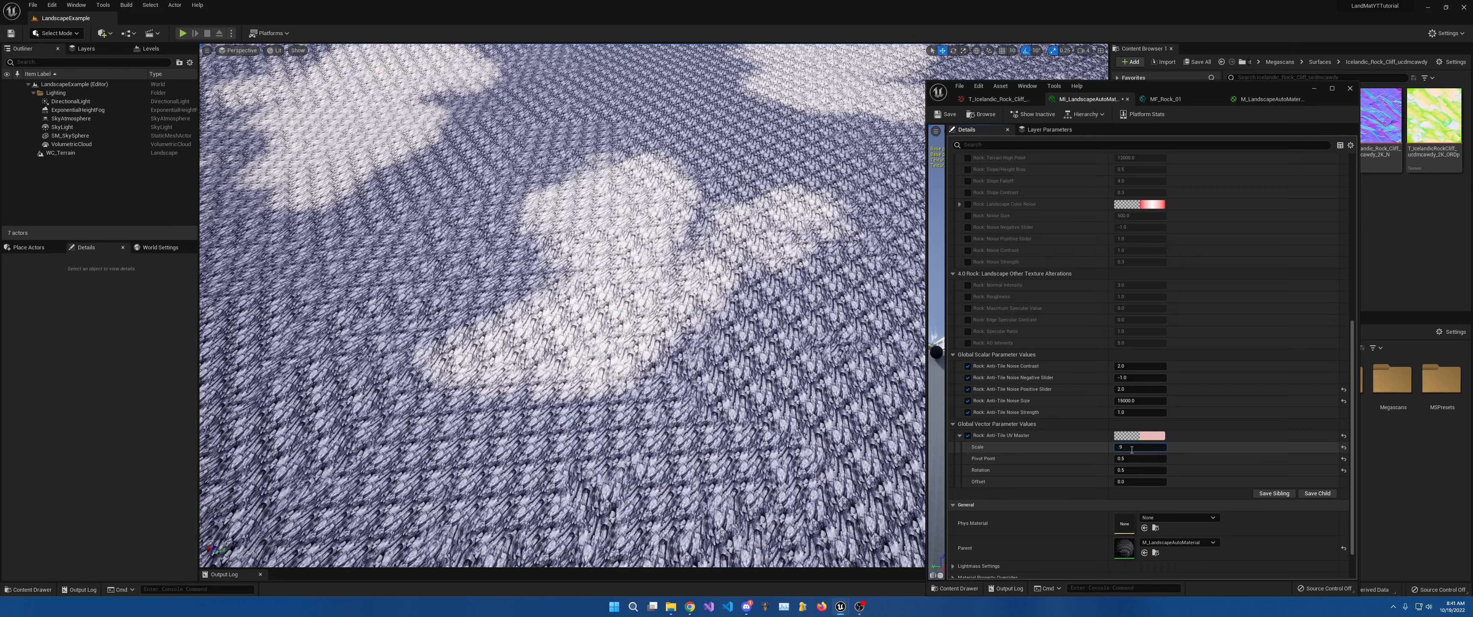
text(9)
key(Return)
key(s)
mouse_move(686, 320)
right_down()
mouse_move(686, 337)
mouse_move(666, 252)
mouse_move(666, 325)
right_up()
key(w)
key(w)
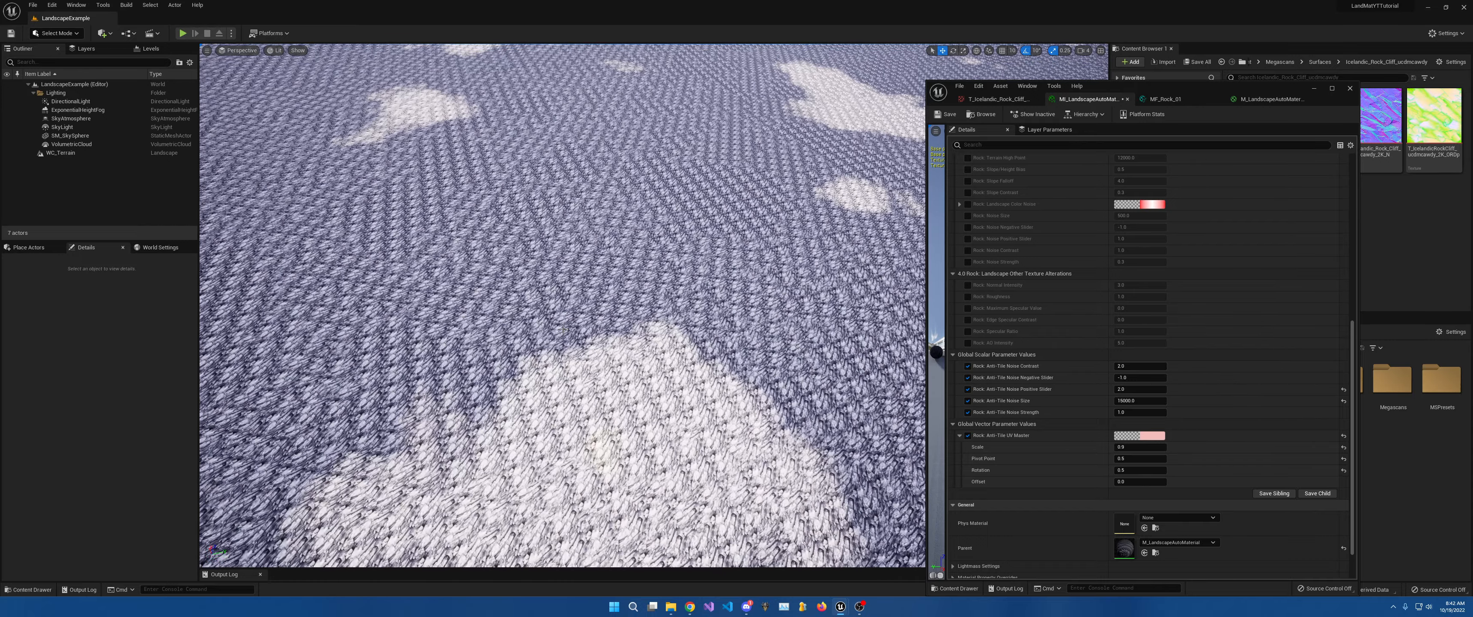
Set the Rock Anti-Tile Noise Size to 1500.
click(1125, 400)
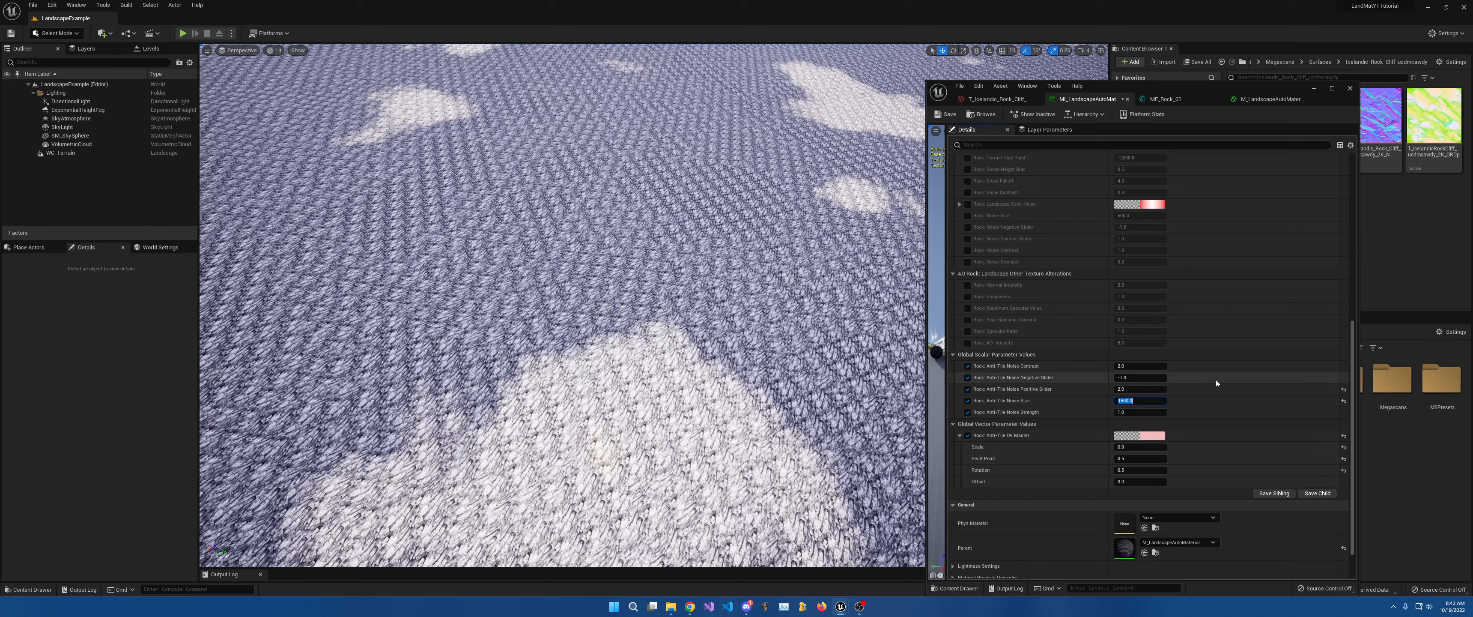
key(Return)
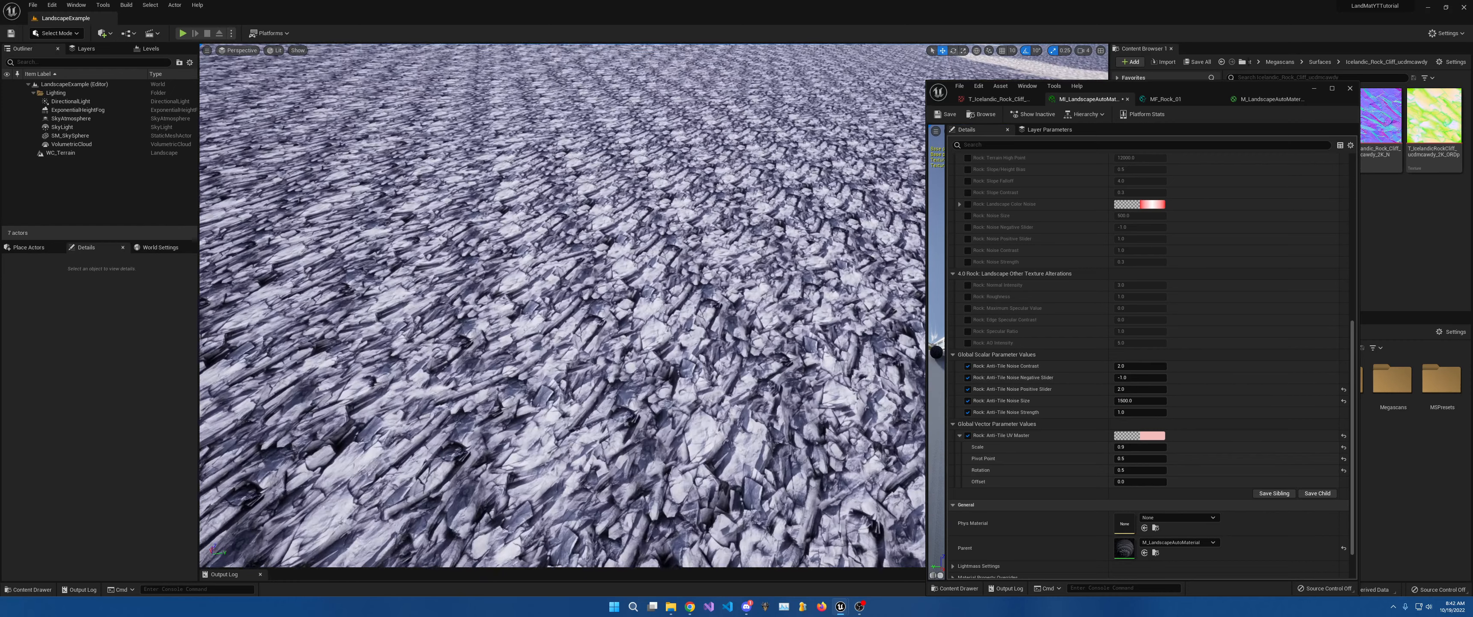
right_drag(660, 283, 655, 249)
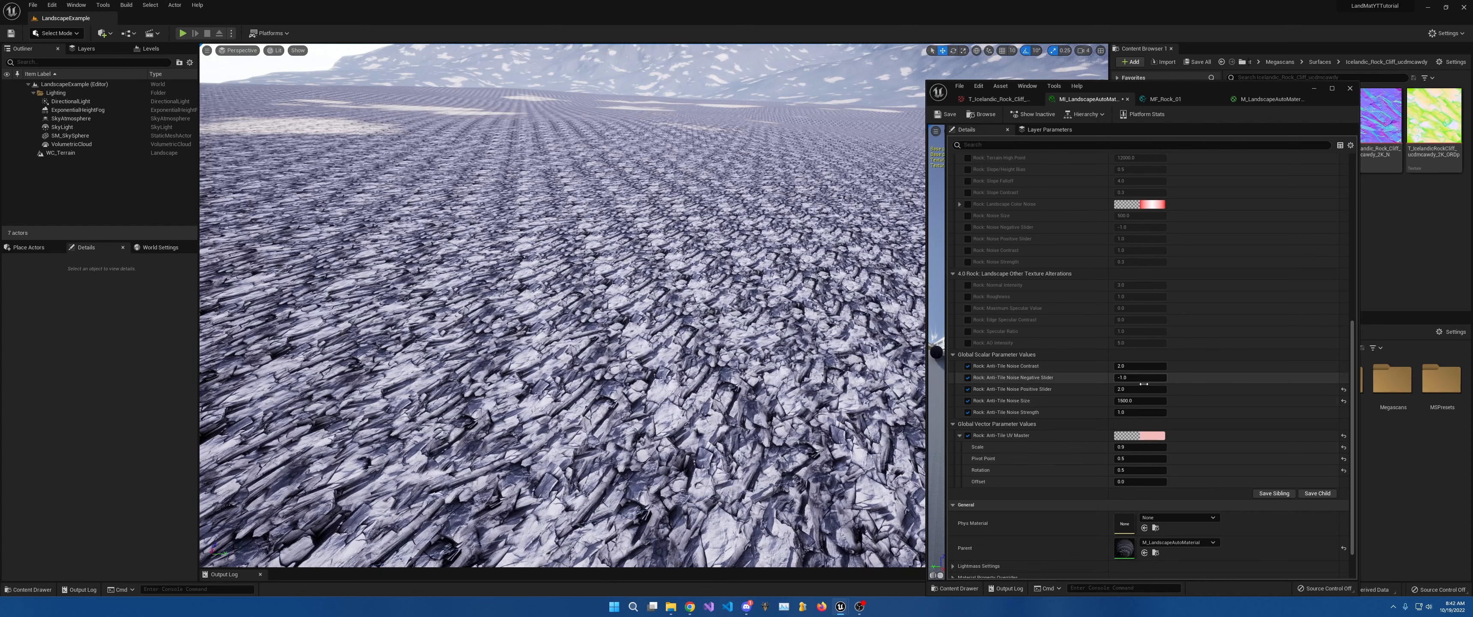
Try Rock Anti-Tile Noise Size values of 1, 10, 50 and 500.
click(1138, 401)
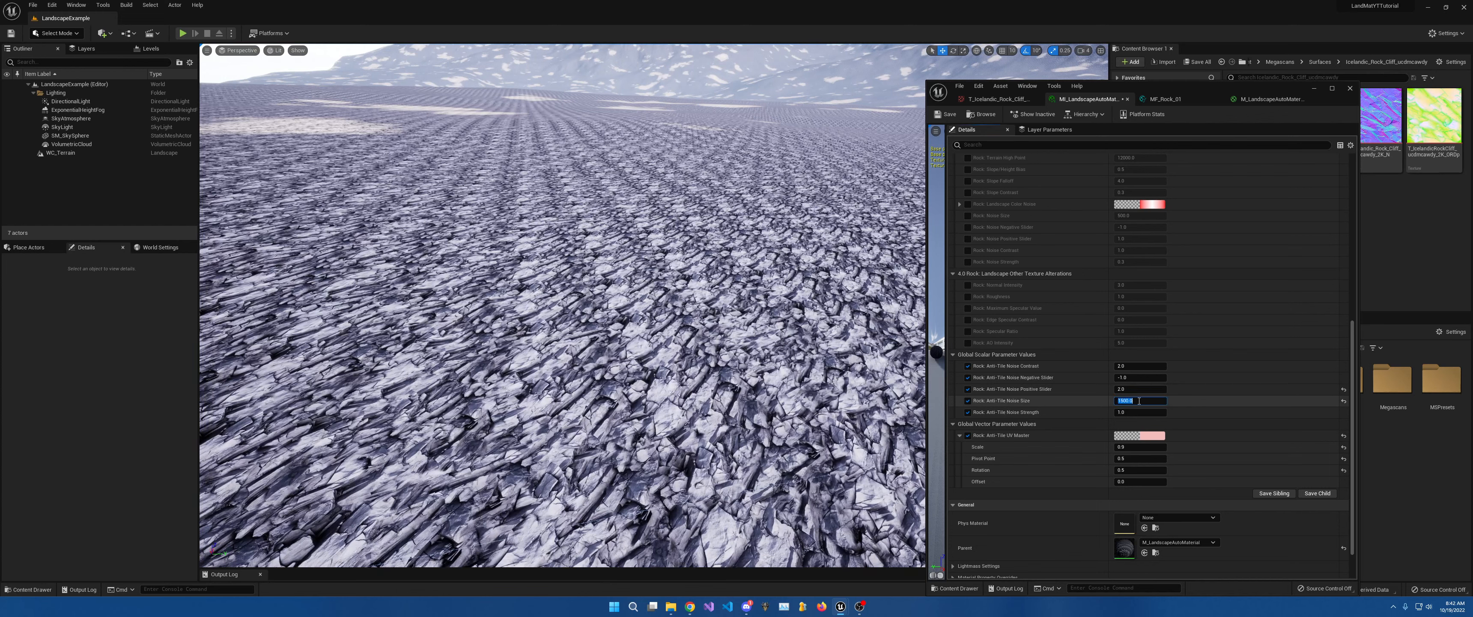
text(1)
key(Return)
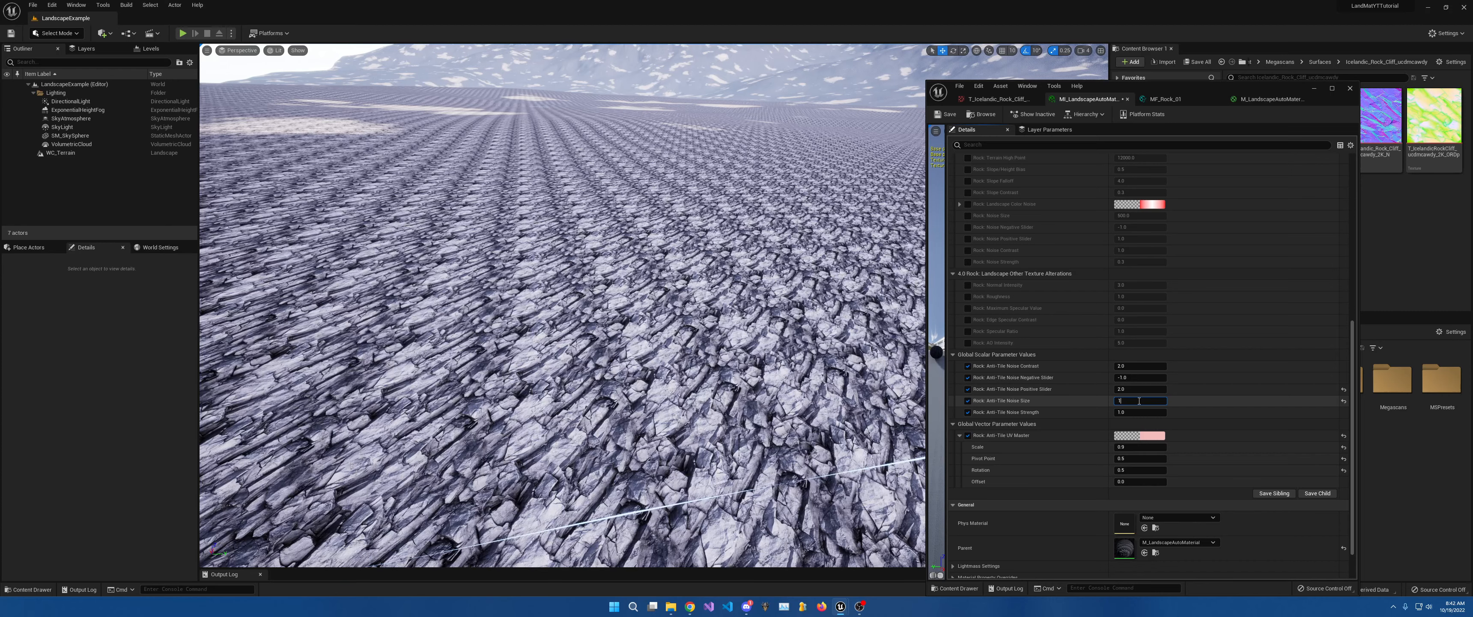
text(0)
key(Return)
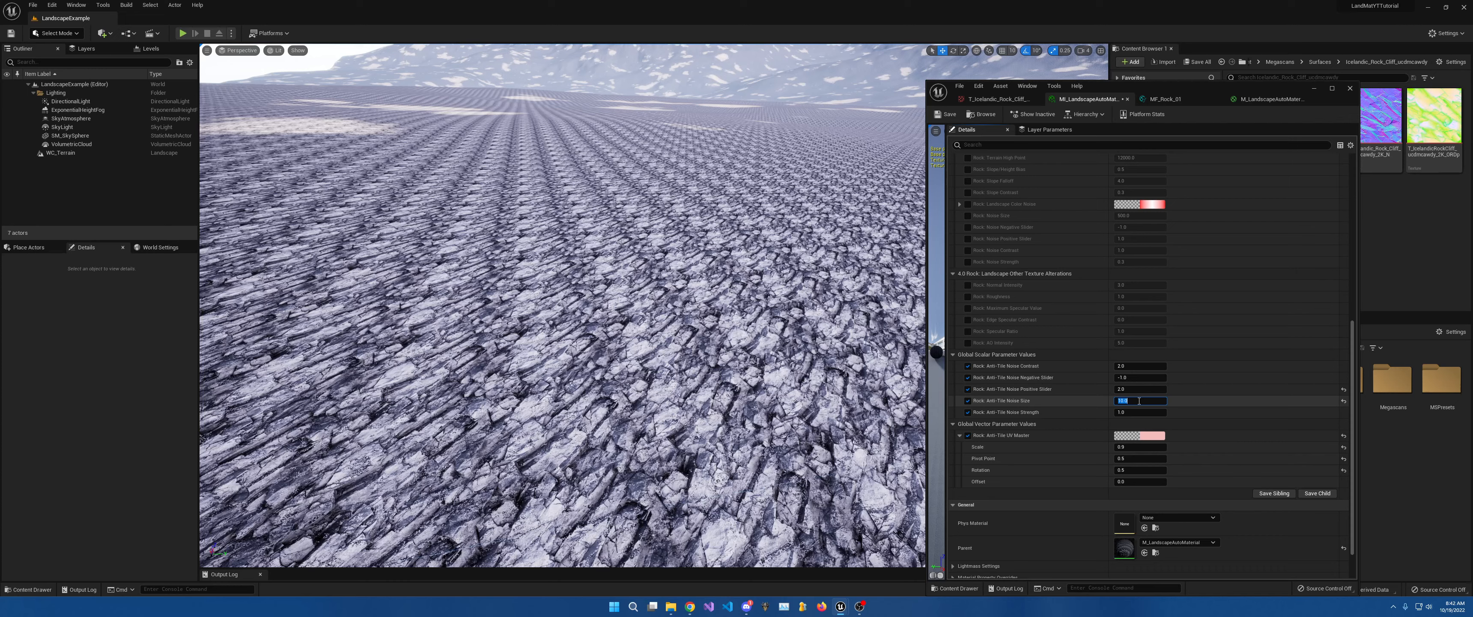
text(50)
key(Return)
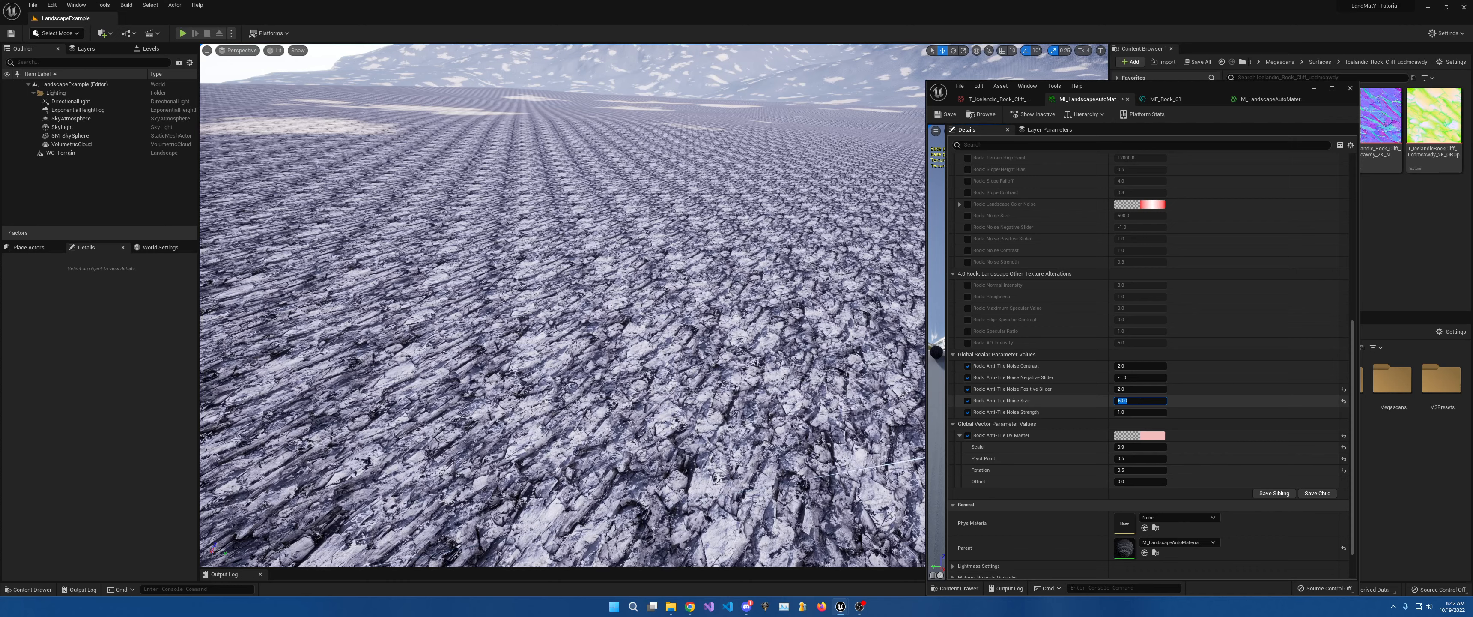
text(500)
key(Return)
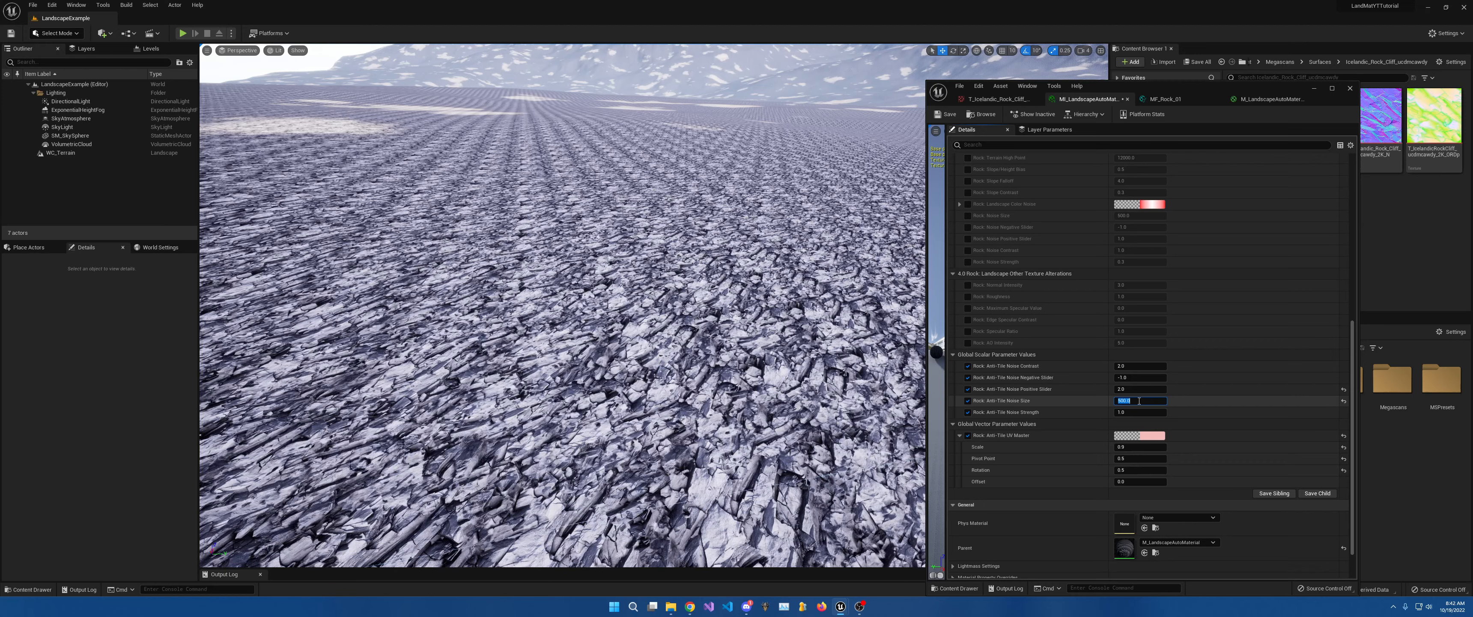
Fly the camera over the rocks, then set Anti-Tile Noise Size to 1200.
right_drag(743, 320, 743, 354)
key(s)
key(w)
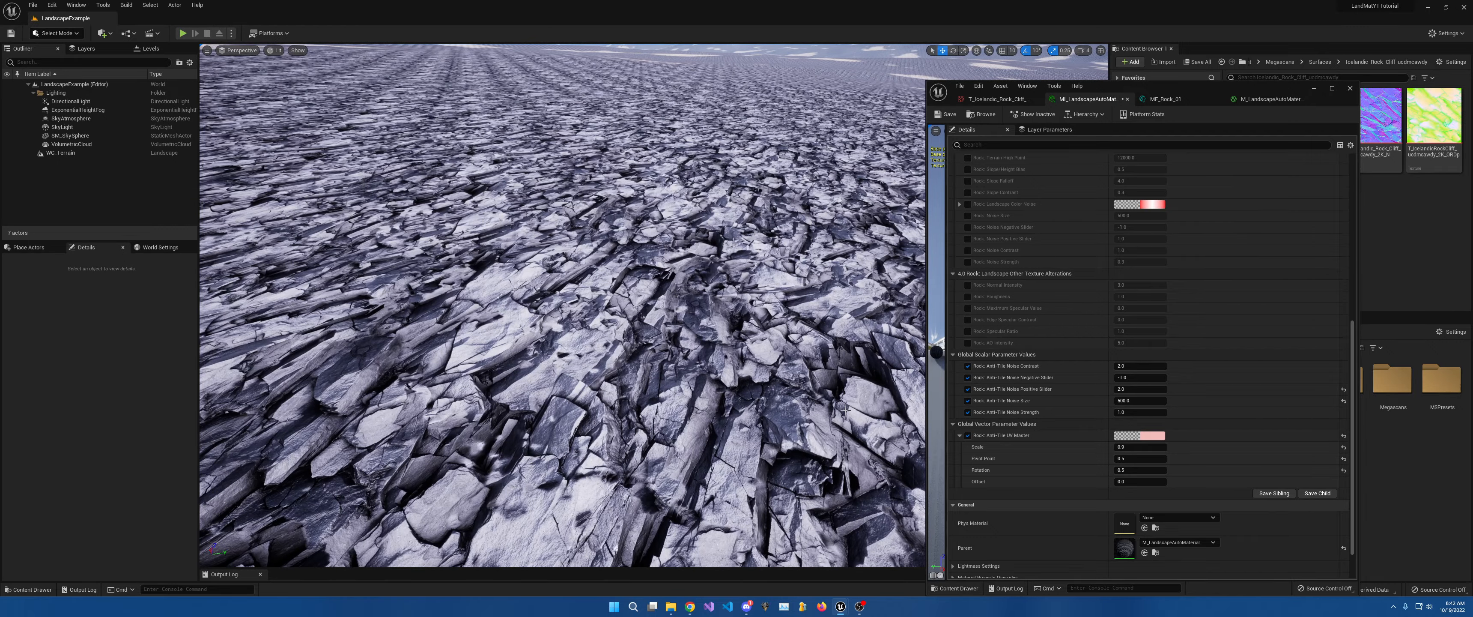
click(1130, 401)
text(120)
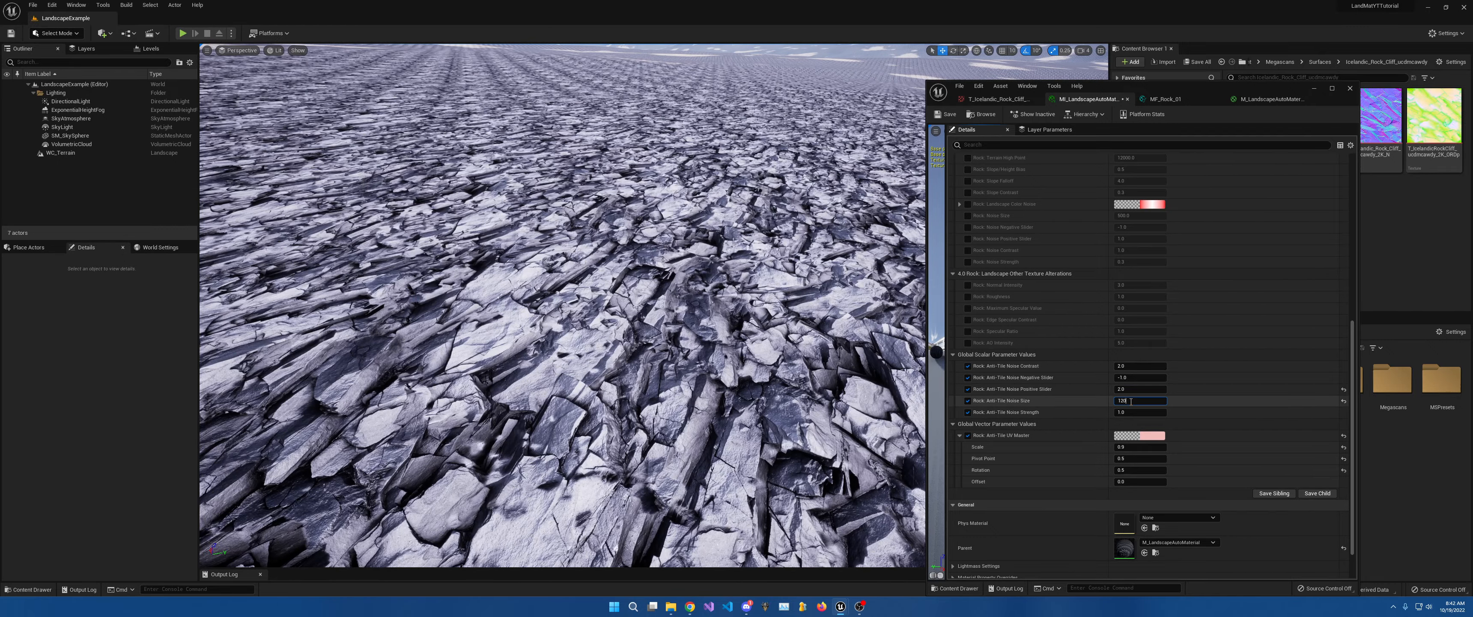
text(0)
key(Return)
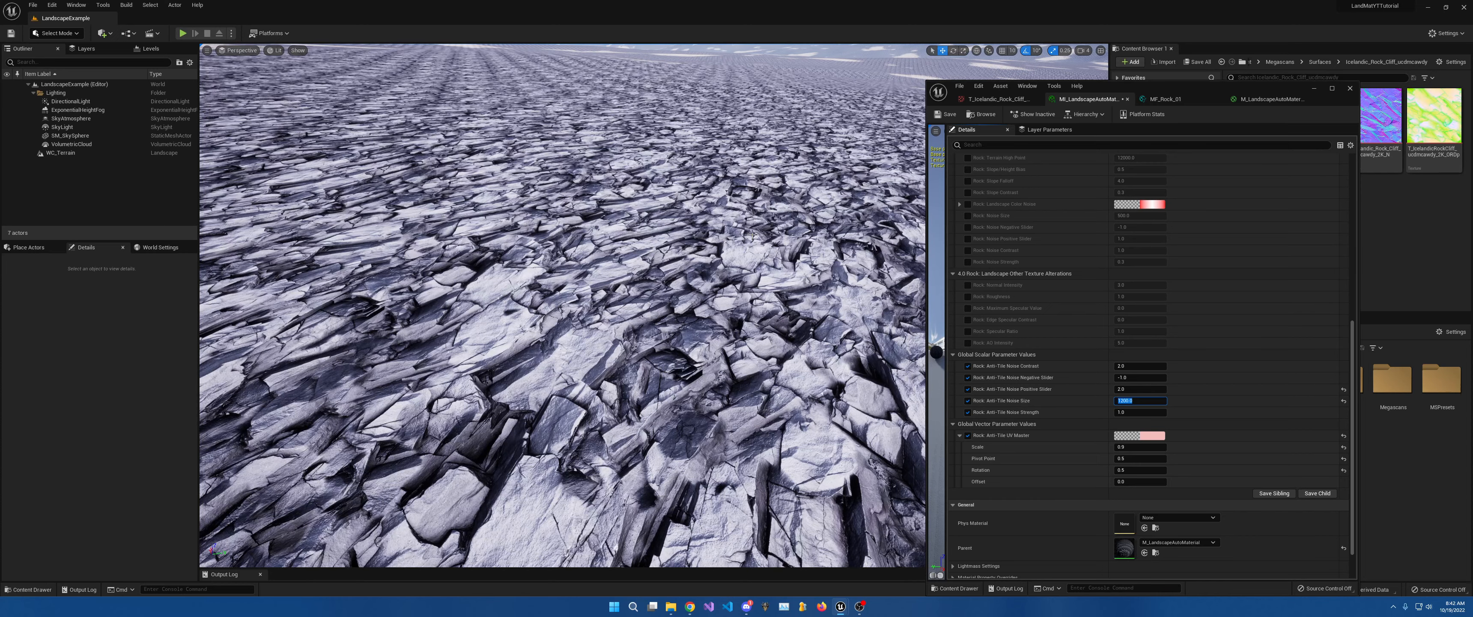
Look across the terrain and snowy mountains to judge the 1200 noise size.
key(s)
right_drag(820, 194, 835, 146)
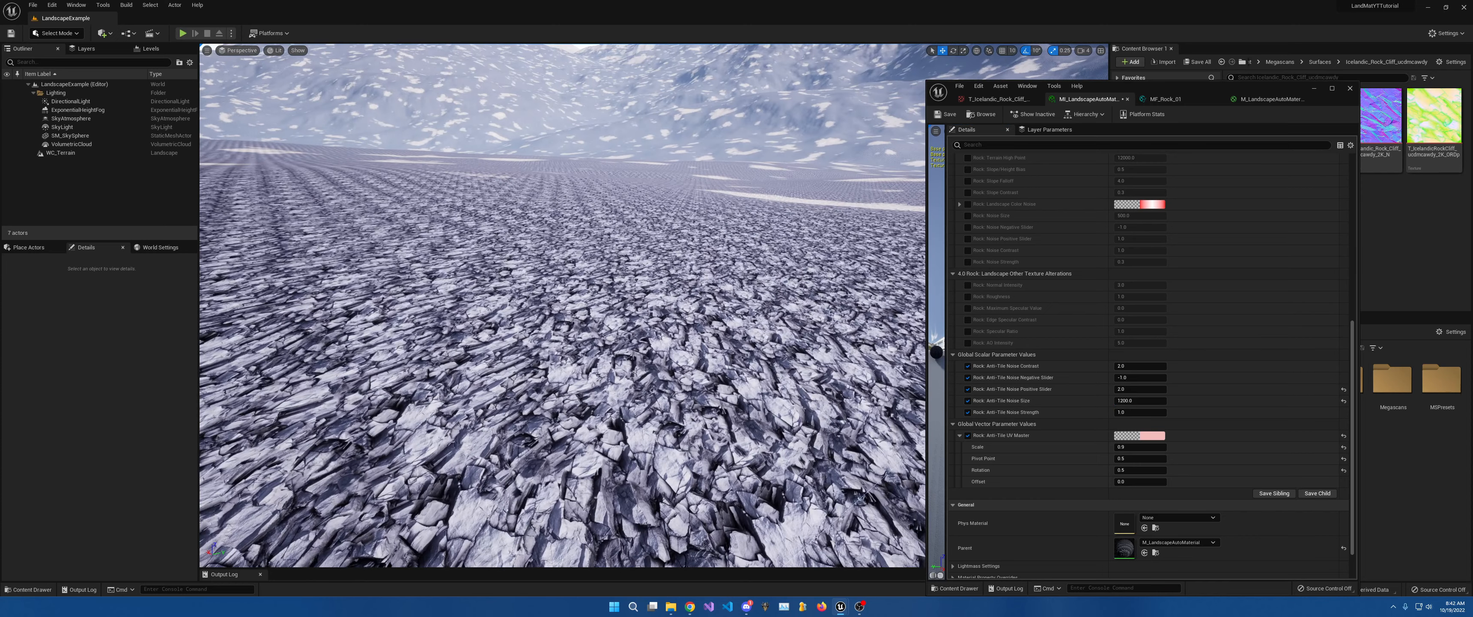
right_drag(679, 189, 510, 139)
right_drag(676, 231, 502, 313)
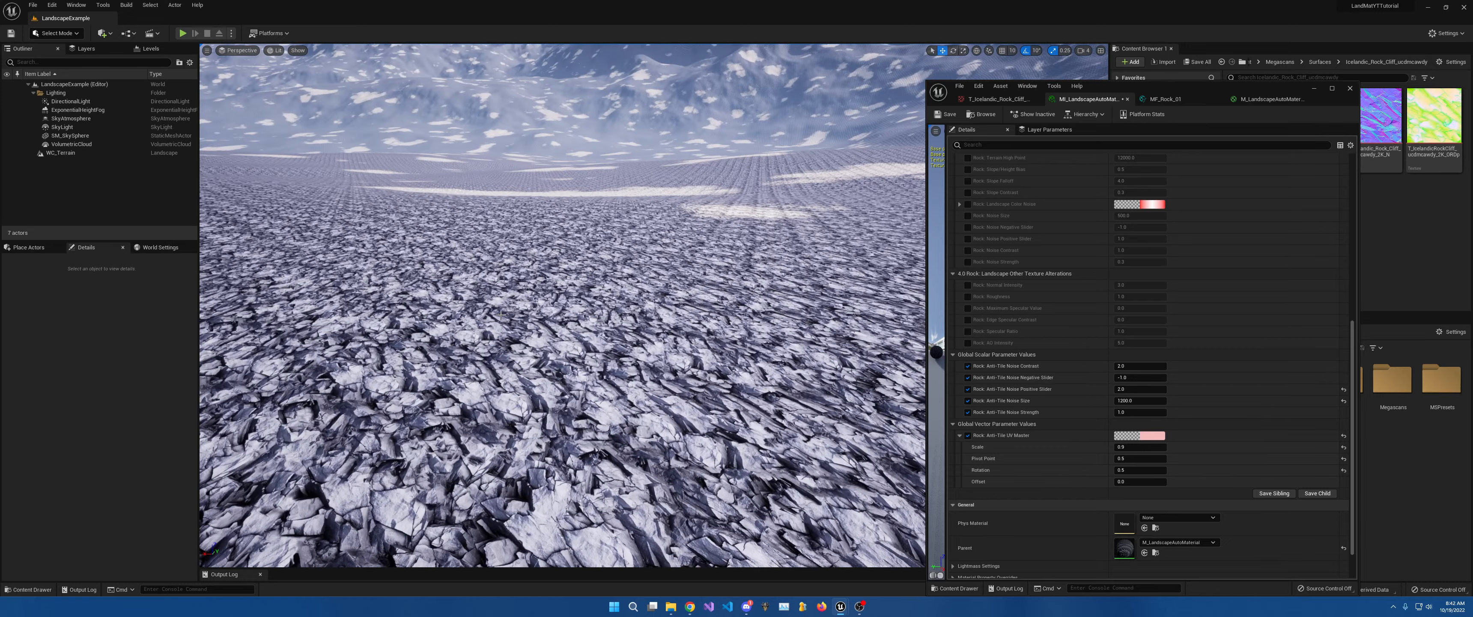
right_drag(671, 358, 848, 336)
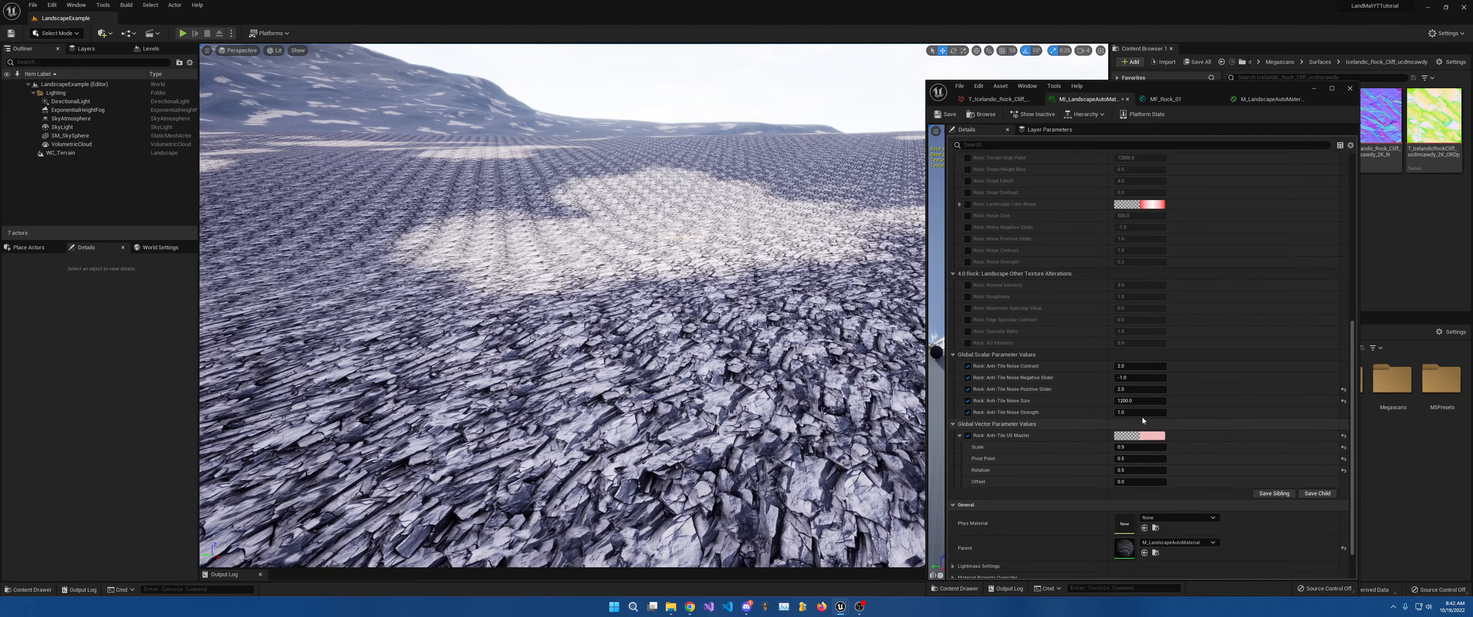
click(1127, 388)
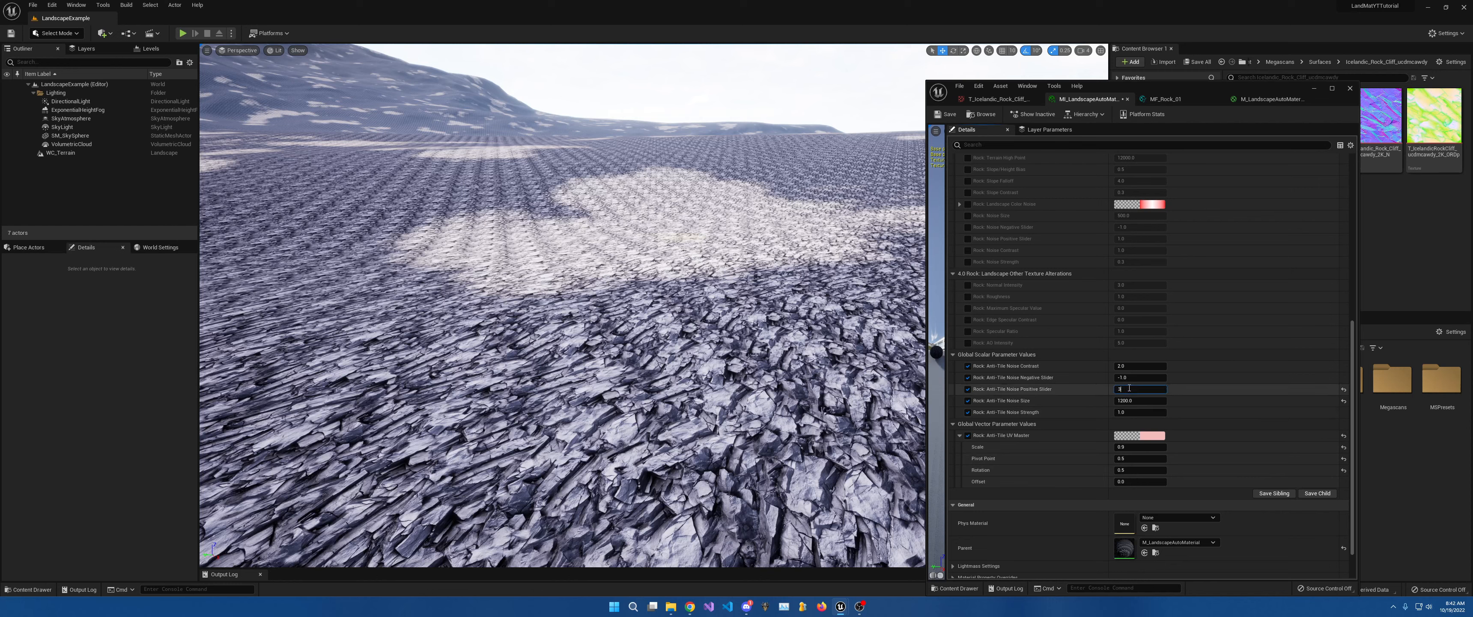
Set Positive Slider to 3 and step Negative Slider through 0, -1 to -2.
text(3)
key(Return)
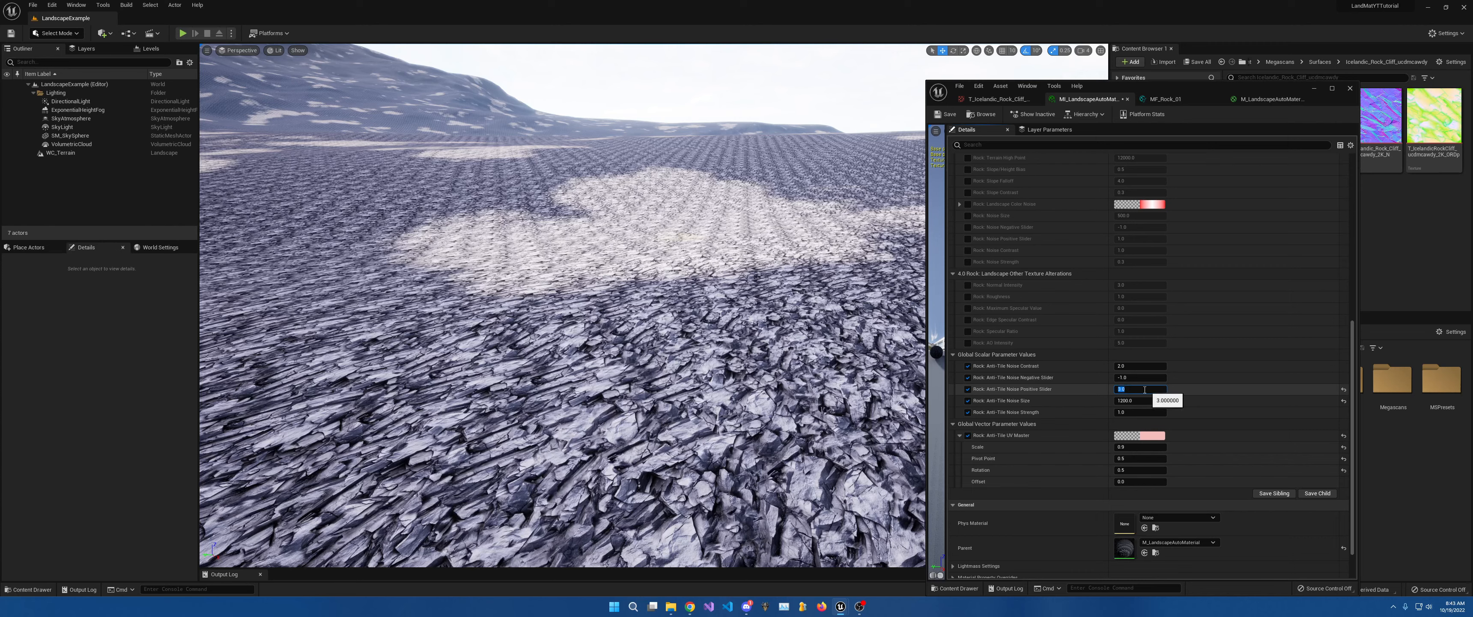
click(1127, 377)
text(0)
key(Return)
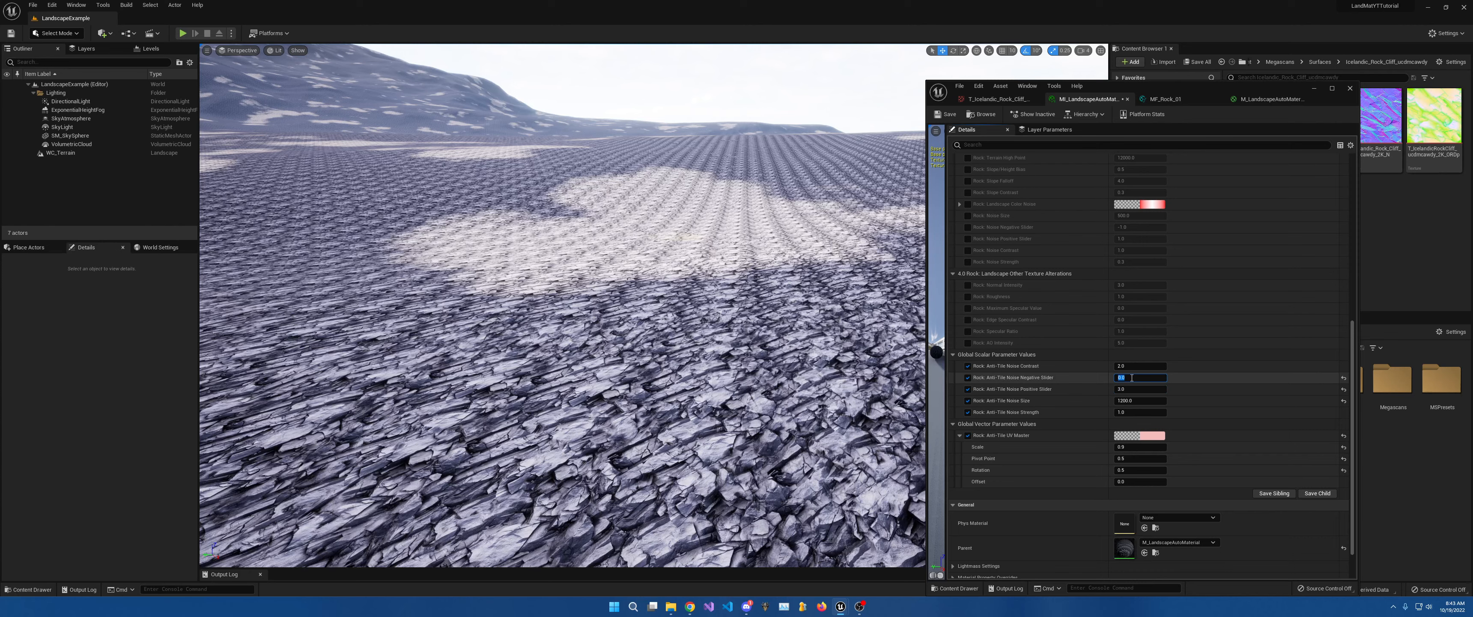
key(Return)
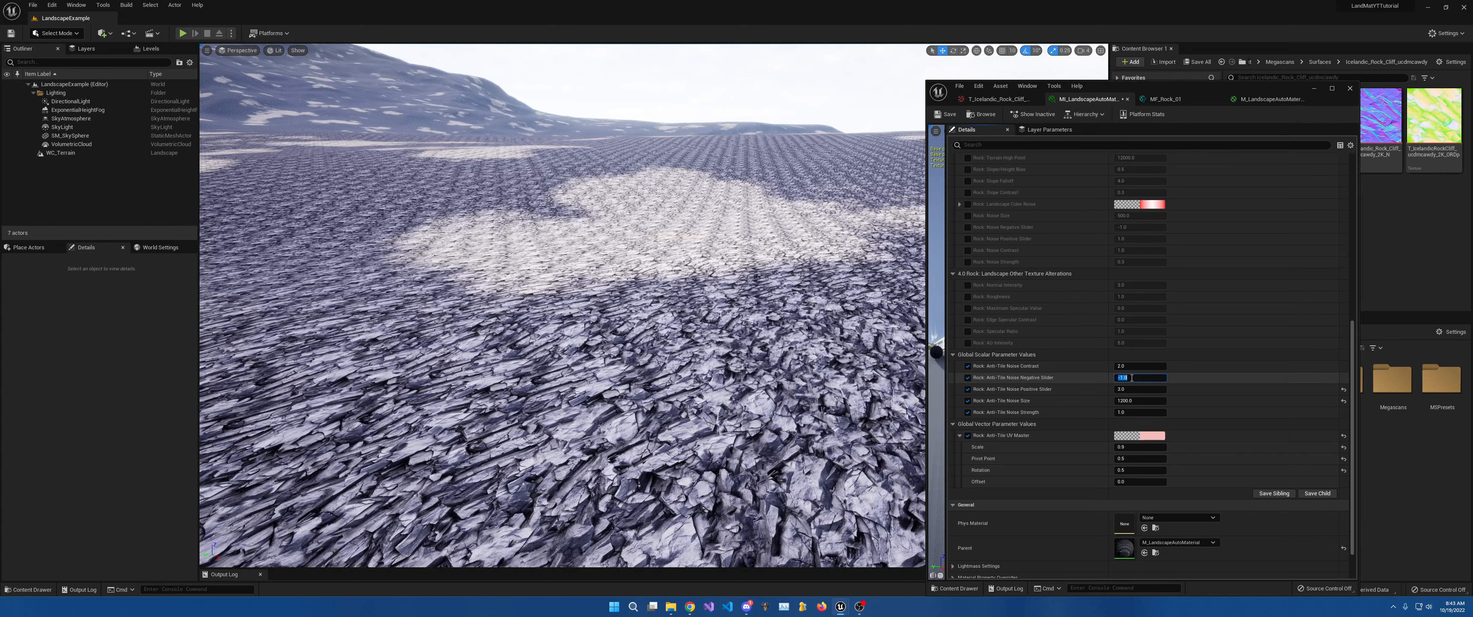
text(-2)
key(Return)
Raise the anti-tile noise Positive Slider to 4, then 5.
click(1139, 390)
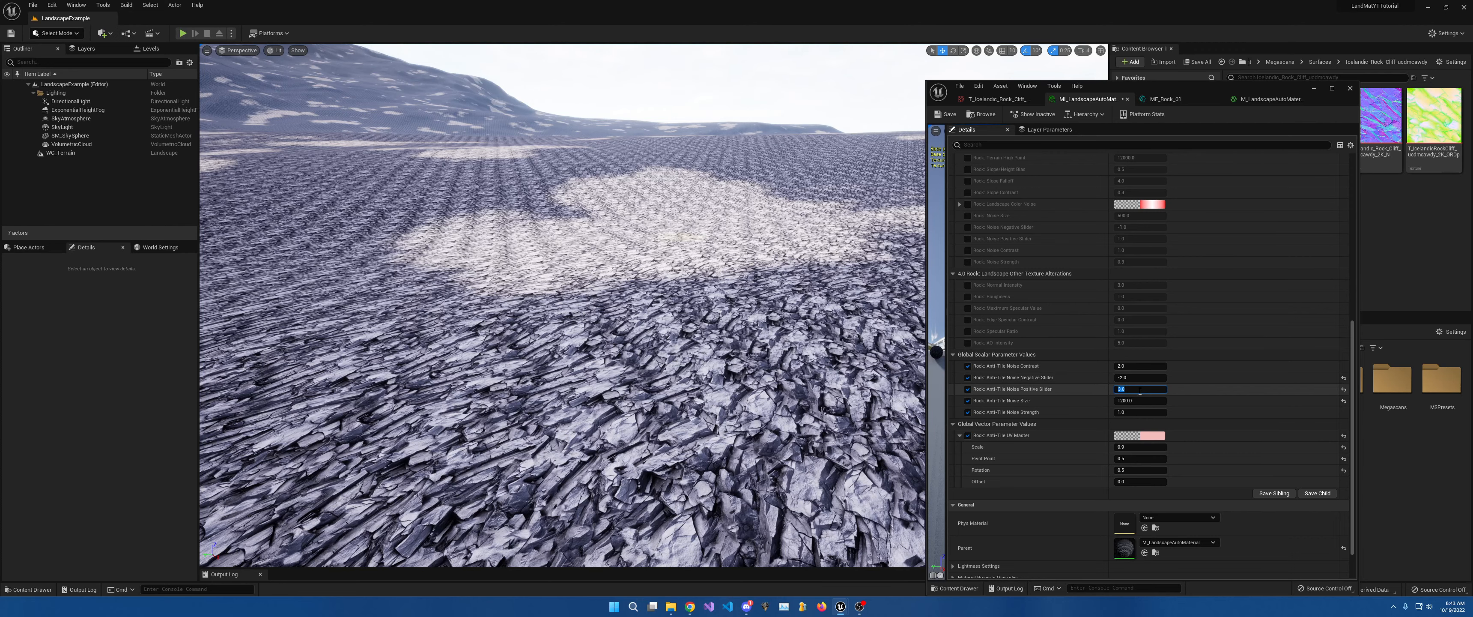
text(4)
key(Return)
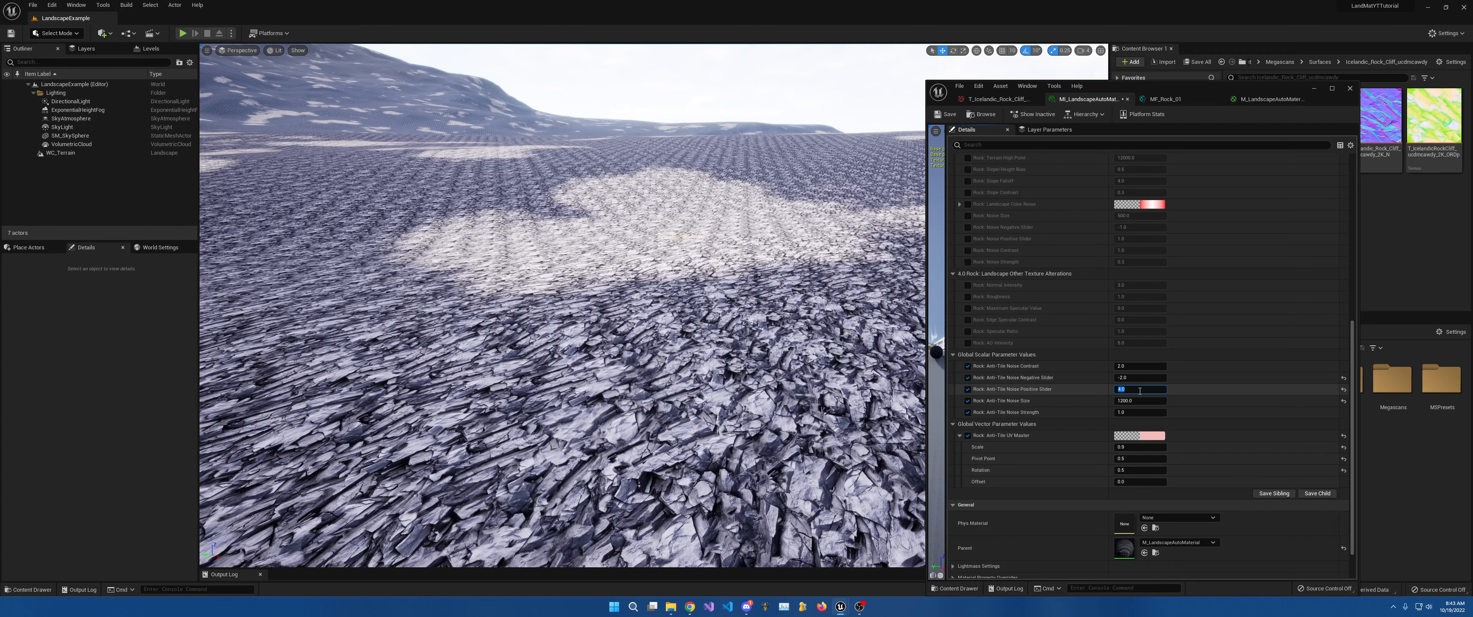
text(5)
key(Return)
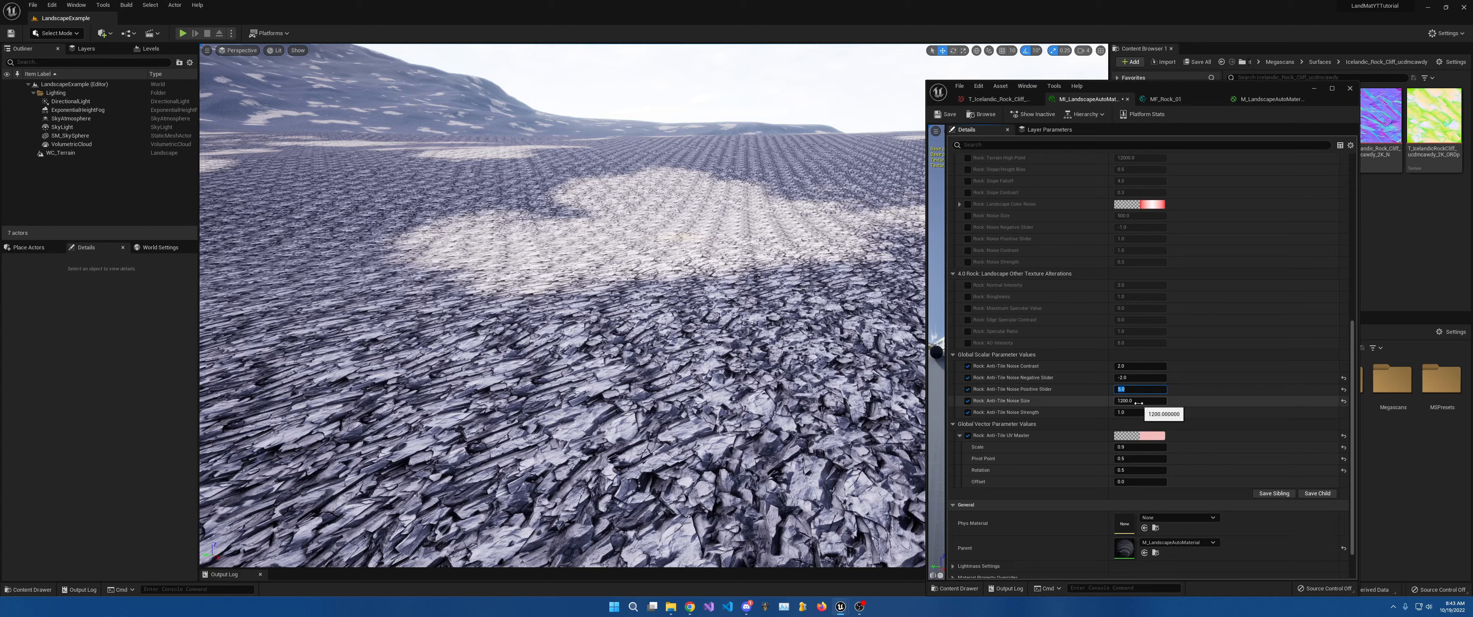
Try Noise Size 1500, revert it to 1200, and look around the landscape.
click(1139, 403)
text(1500)
key(Return)
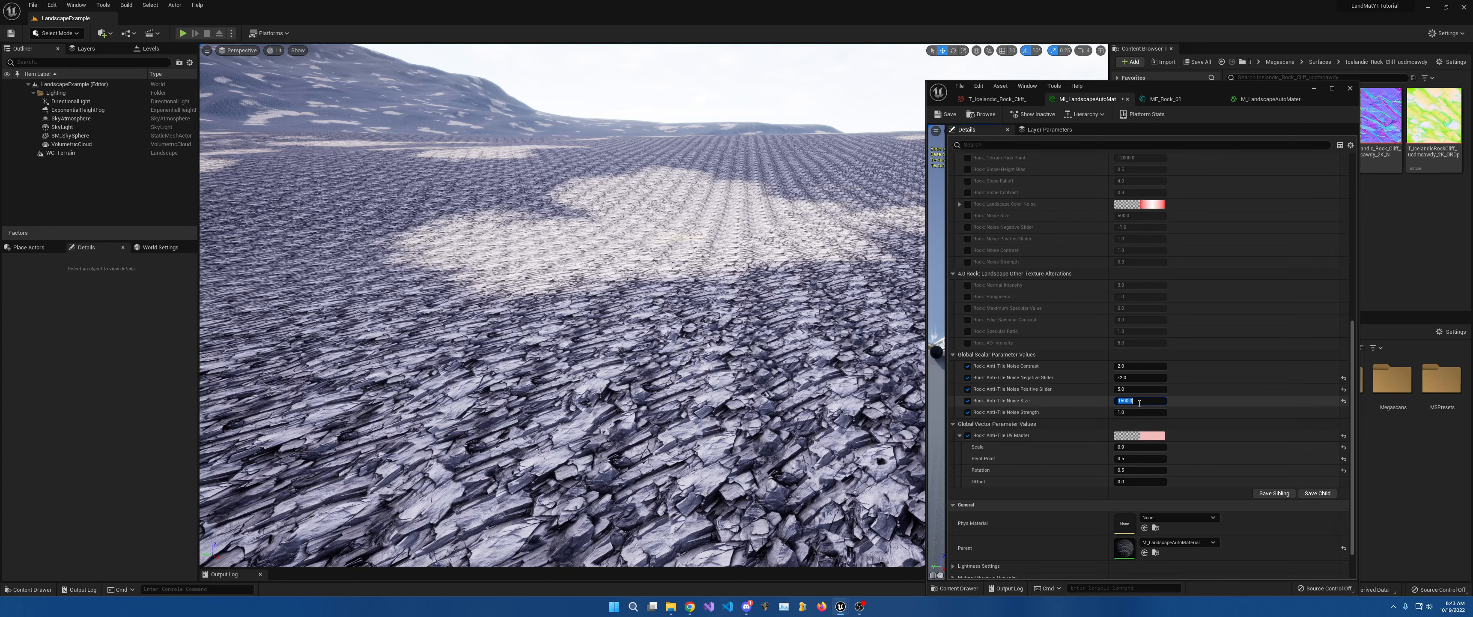
text(12)
key(Return)
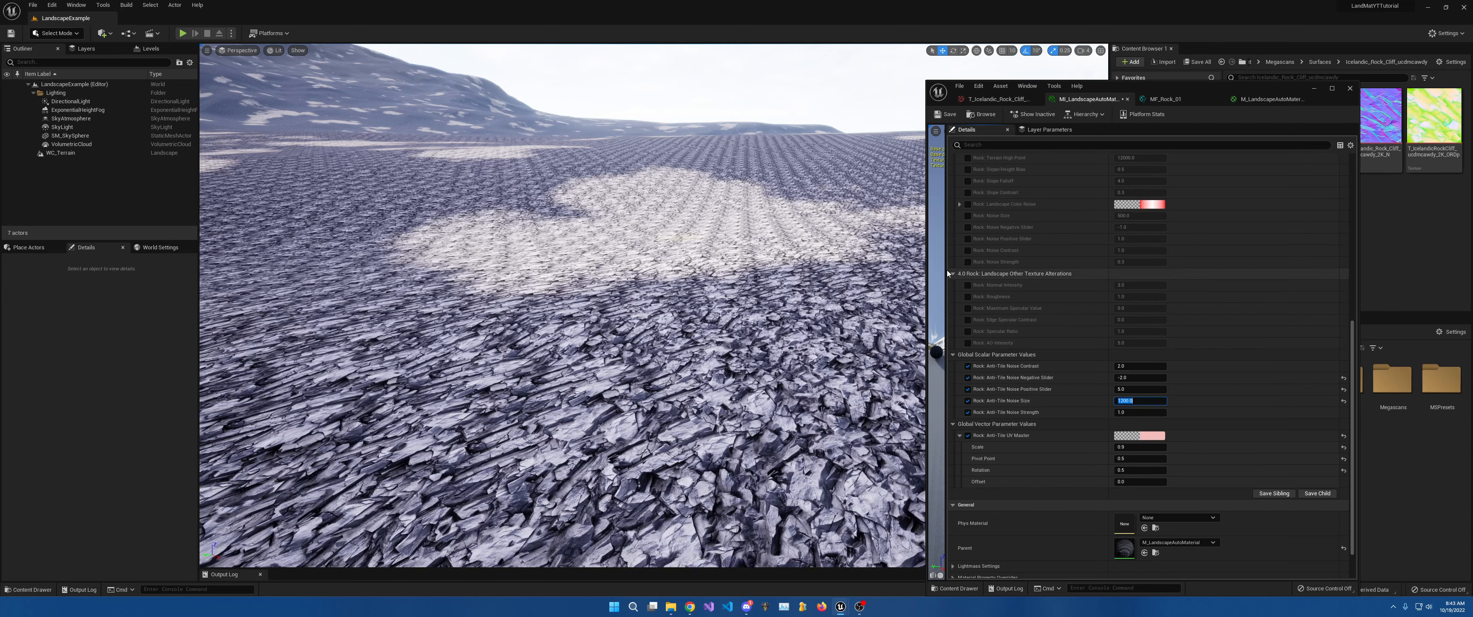
right_drag(664, 172, 709, 173)
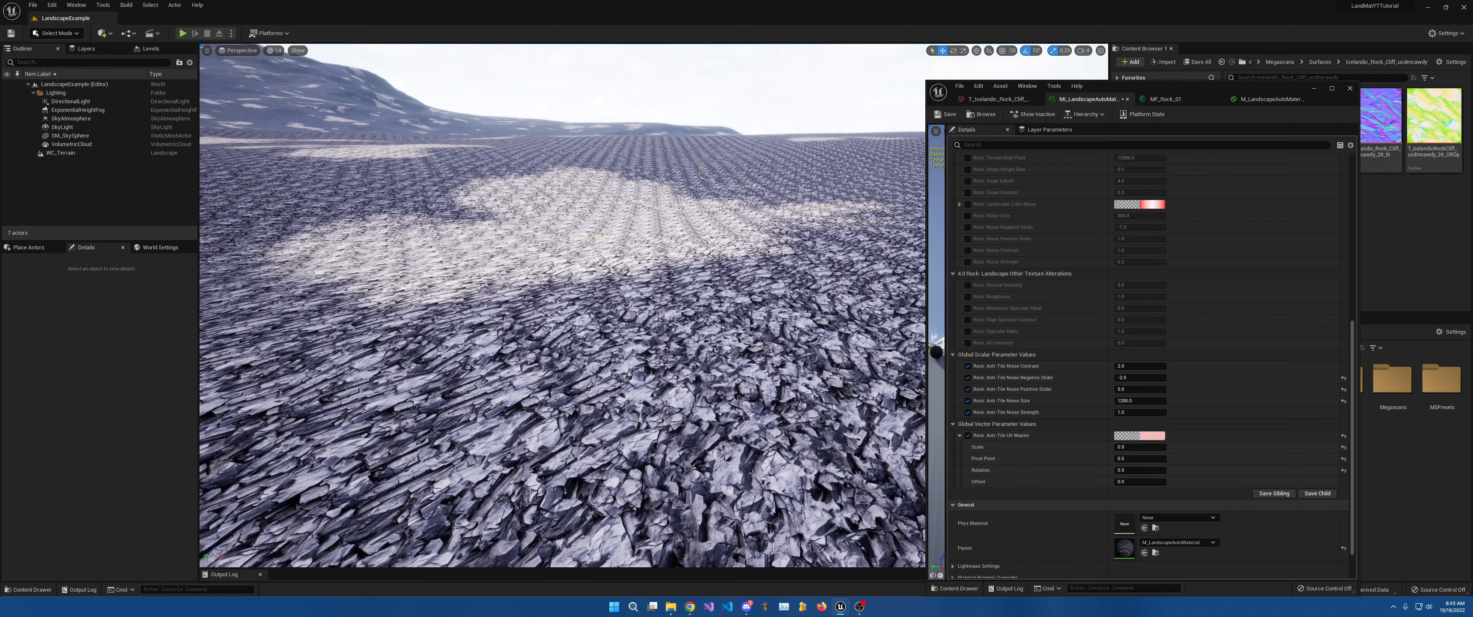
right_drag(698, 245, 672, 232)
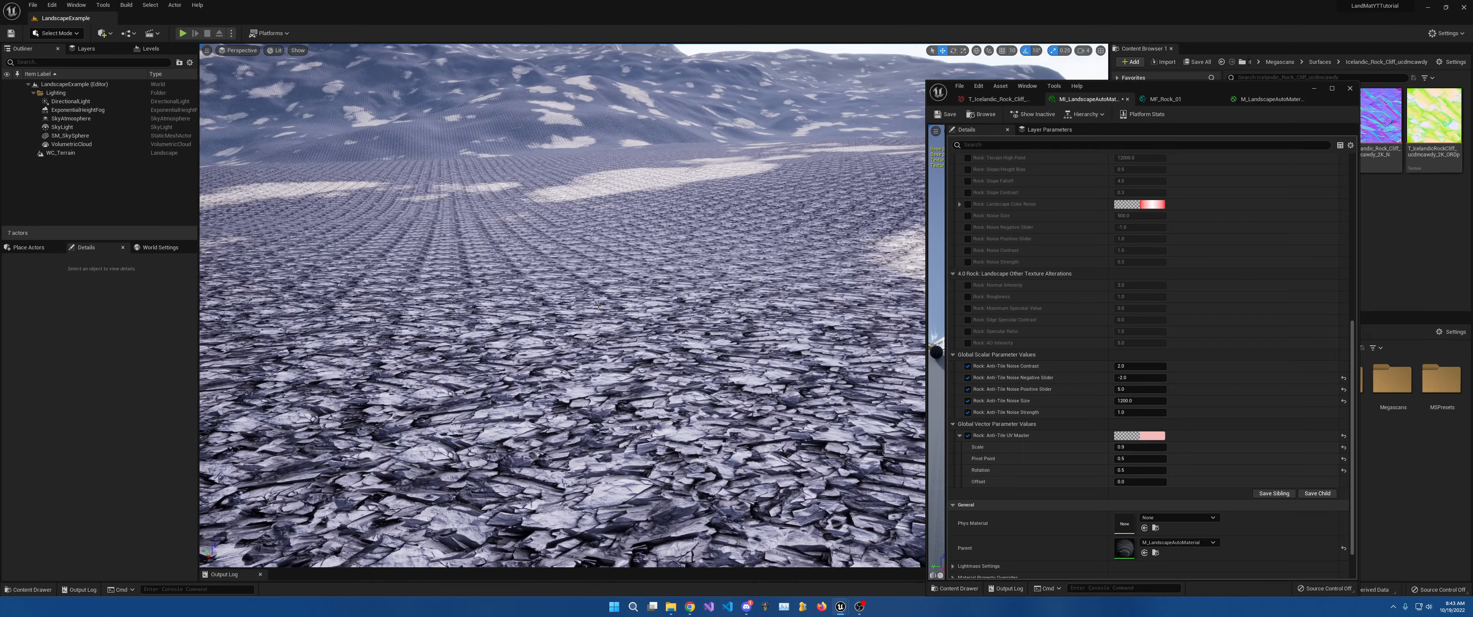
right_drag(599, 305, 483, 303)
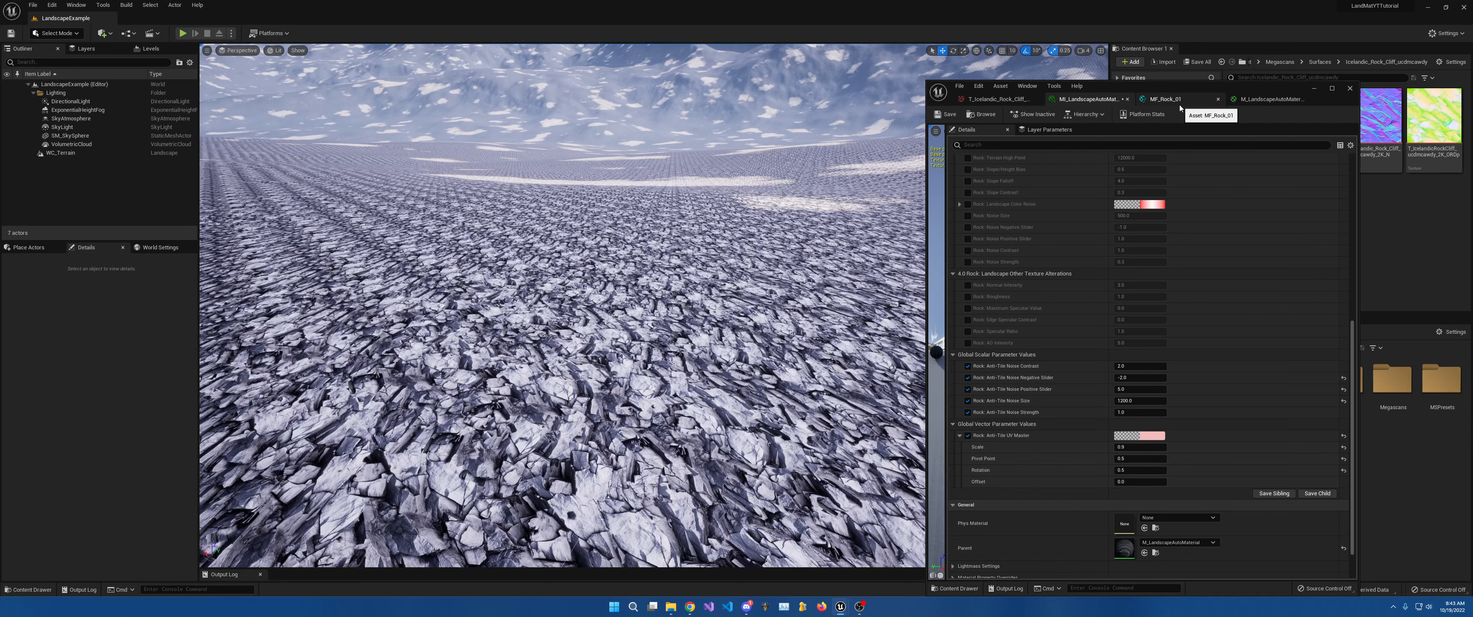
In MF_Rock_01, select the noise Texture Sample node and inspect the Power, Multiply and Lerp nodes.
click(1157, 100)
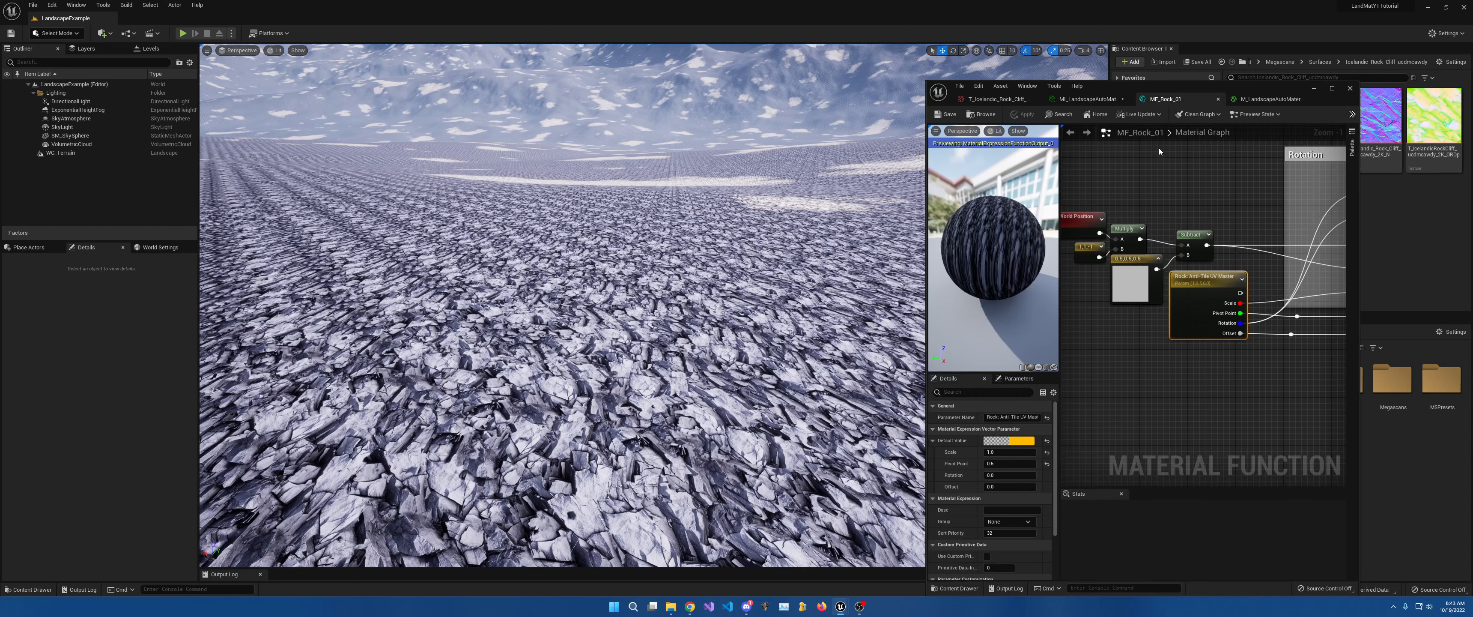
scroll(1084, 277, down, 5)
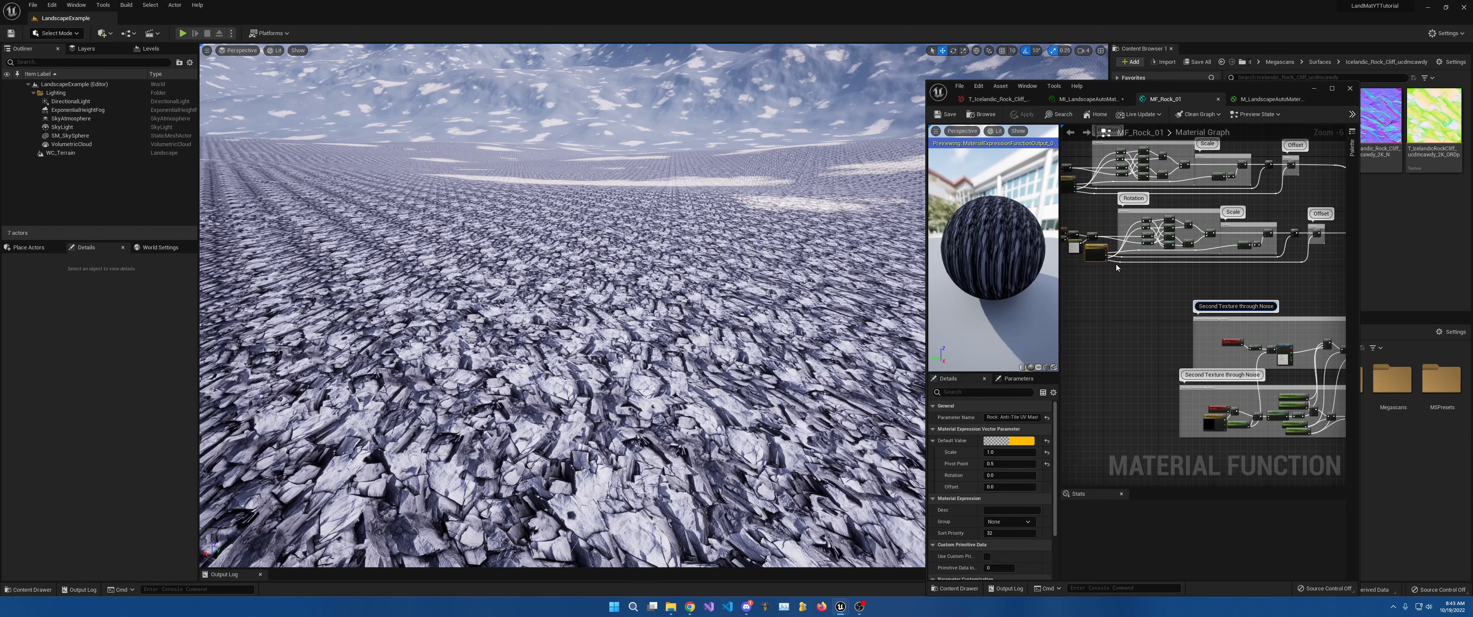
scroll(1209, 309, up, 5)
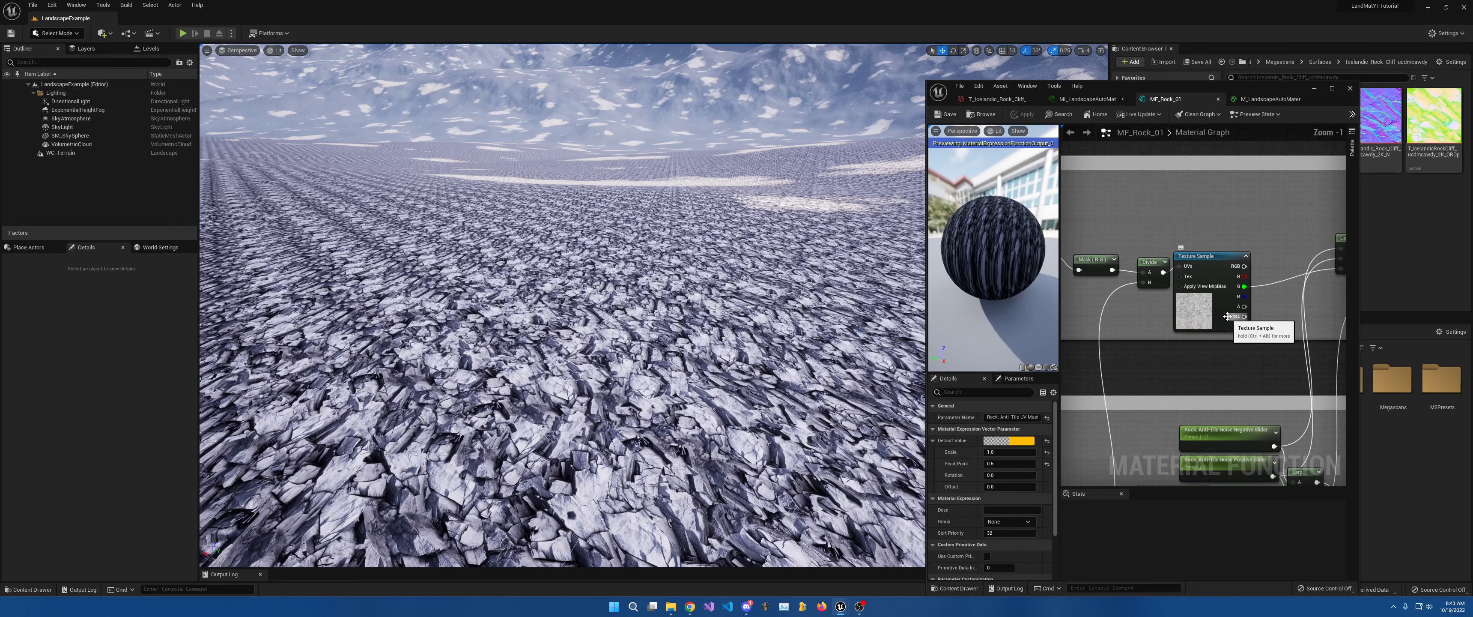
click(1207, 306)
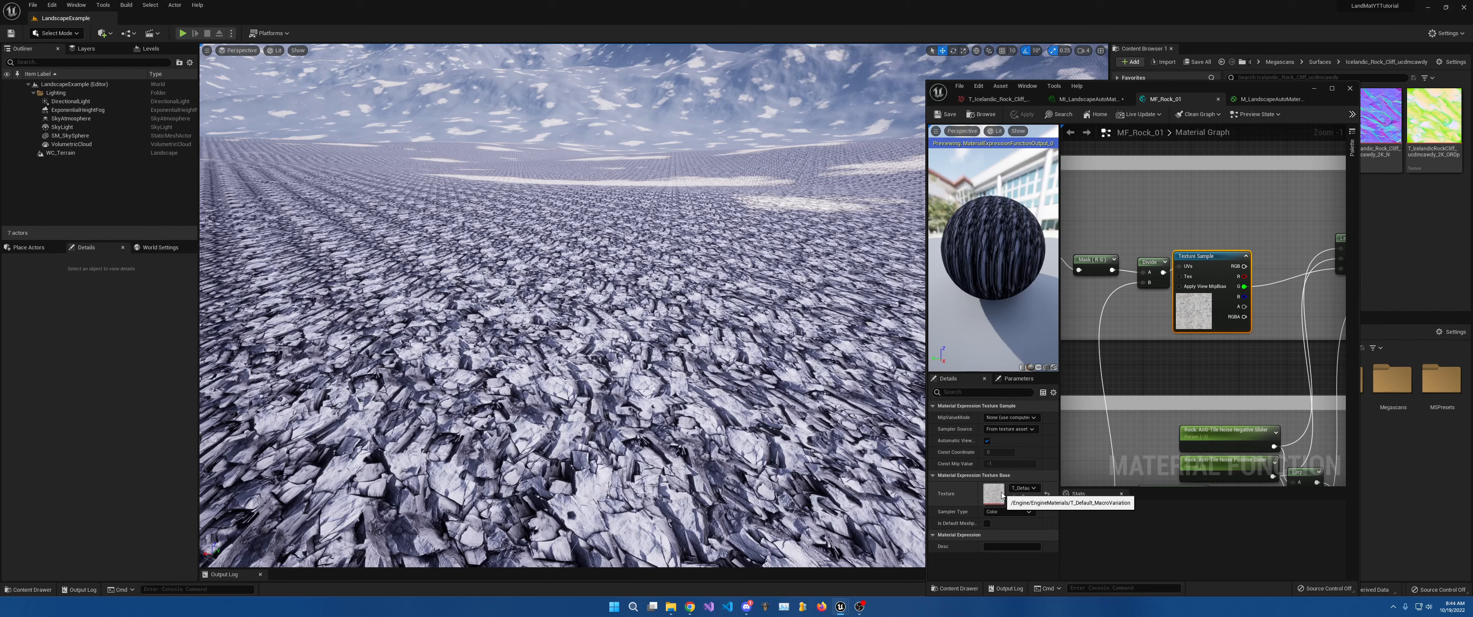
right_drag(1137, 388, 1137, 409)
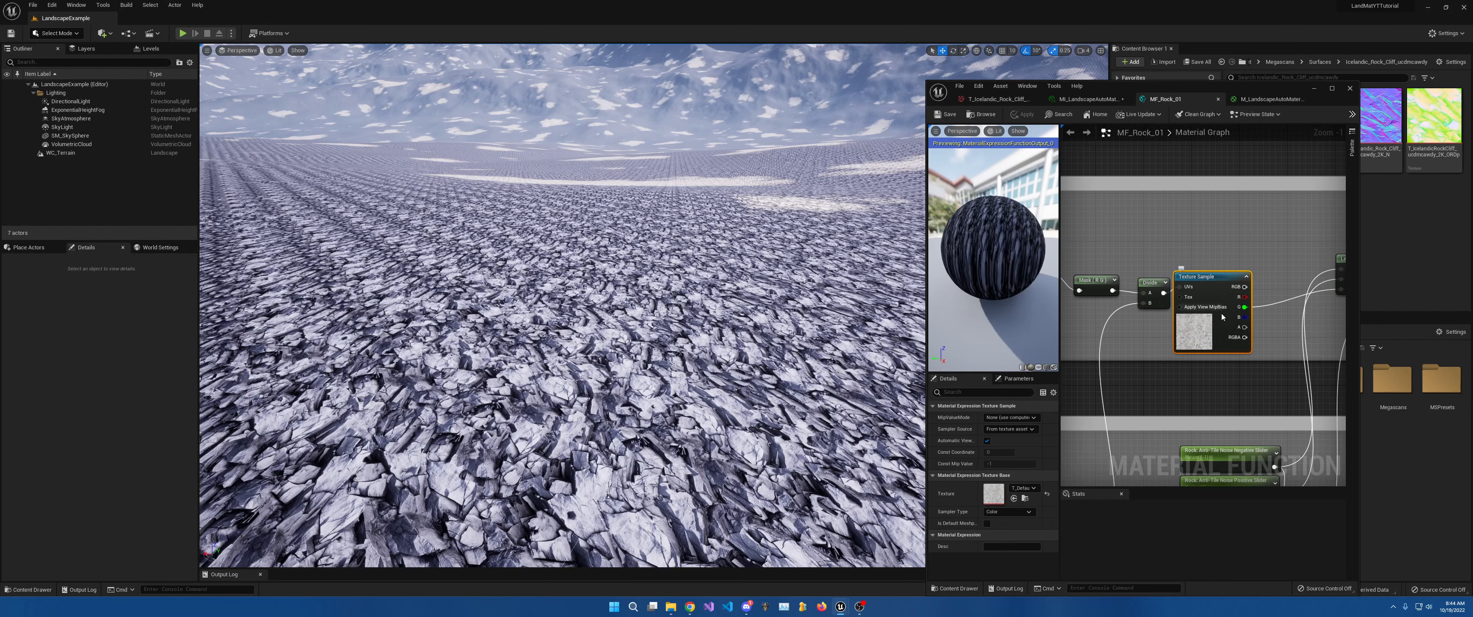
right_drag(1281, 286, 1076, 317)
right_drag(1233, 297, 1102, 302)
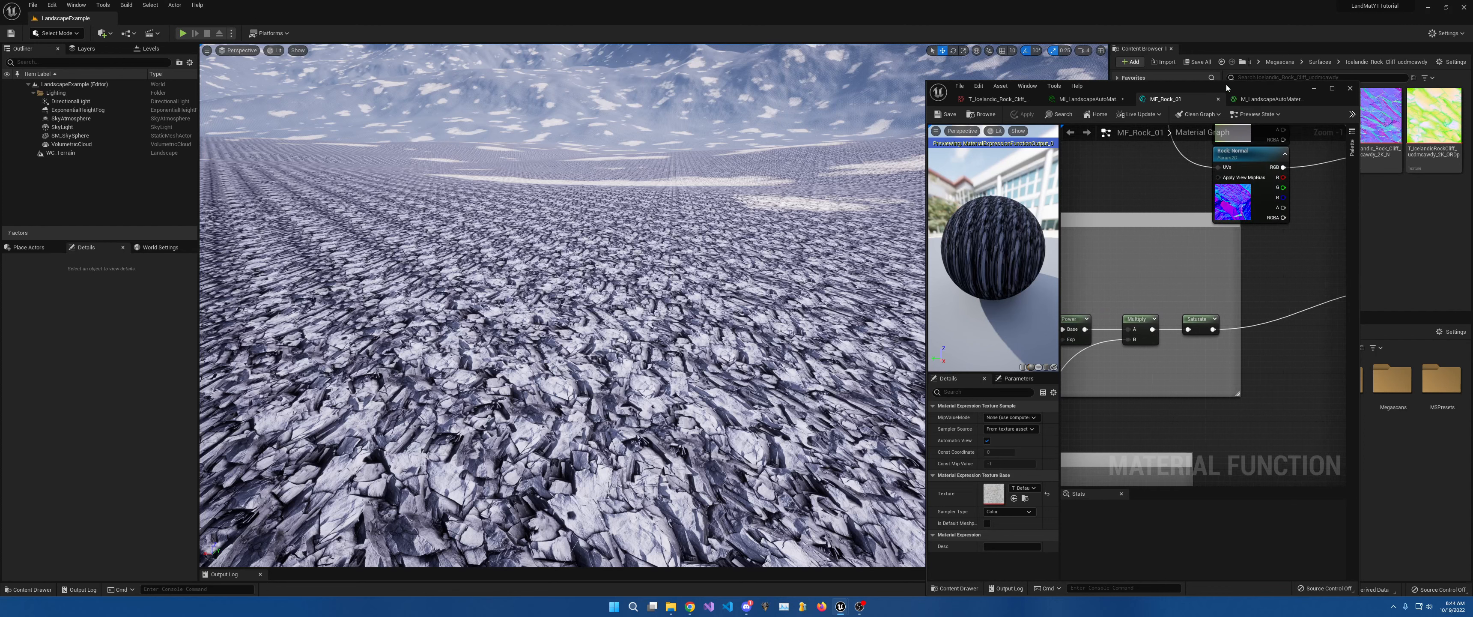
drag(1226, 88, 1227, 29)
right_drag(1286, 186, 1172, 274)
Reset Negative Slider, Positive Slider, Noise Size and Anti-Tile UV Master to their default values.
click(1088, 40)
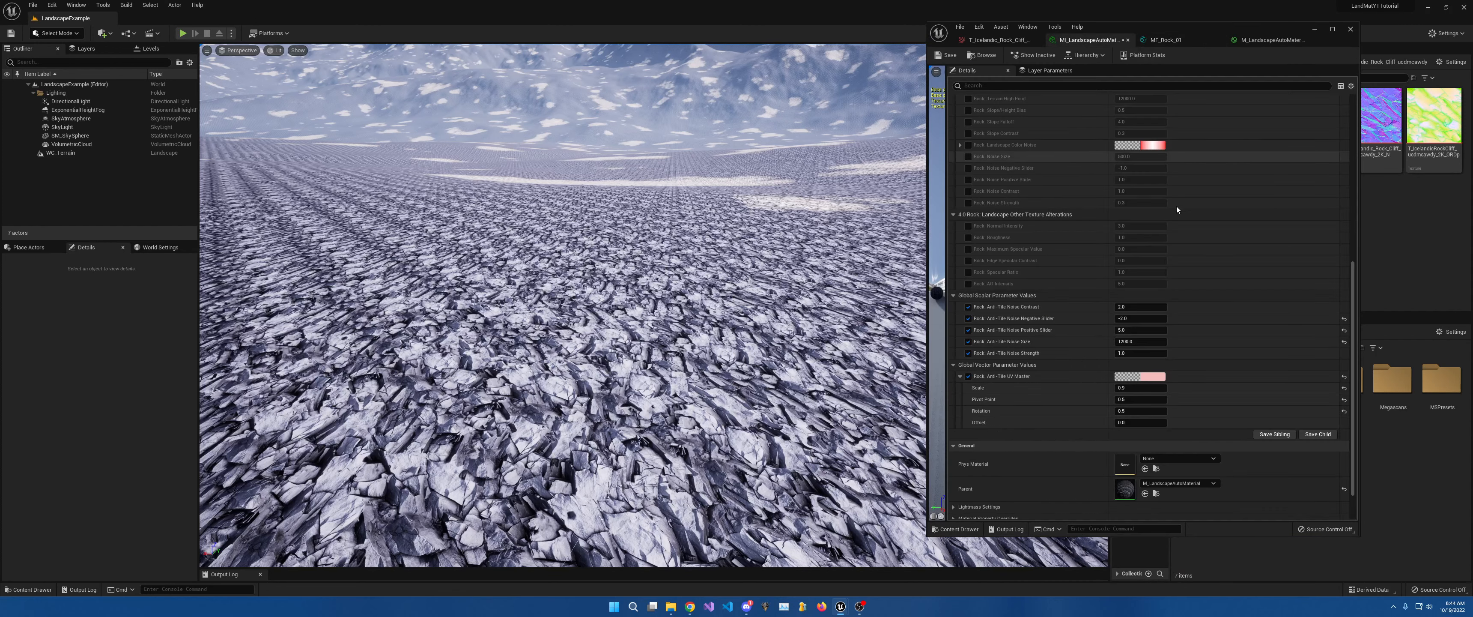
click(1344, 318)
click(1344, 330)
click(1344, 342)
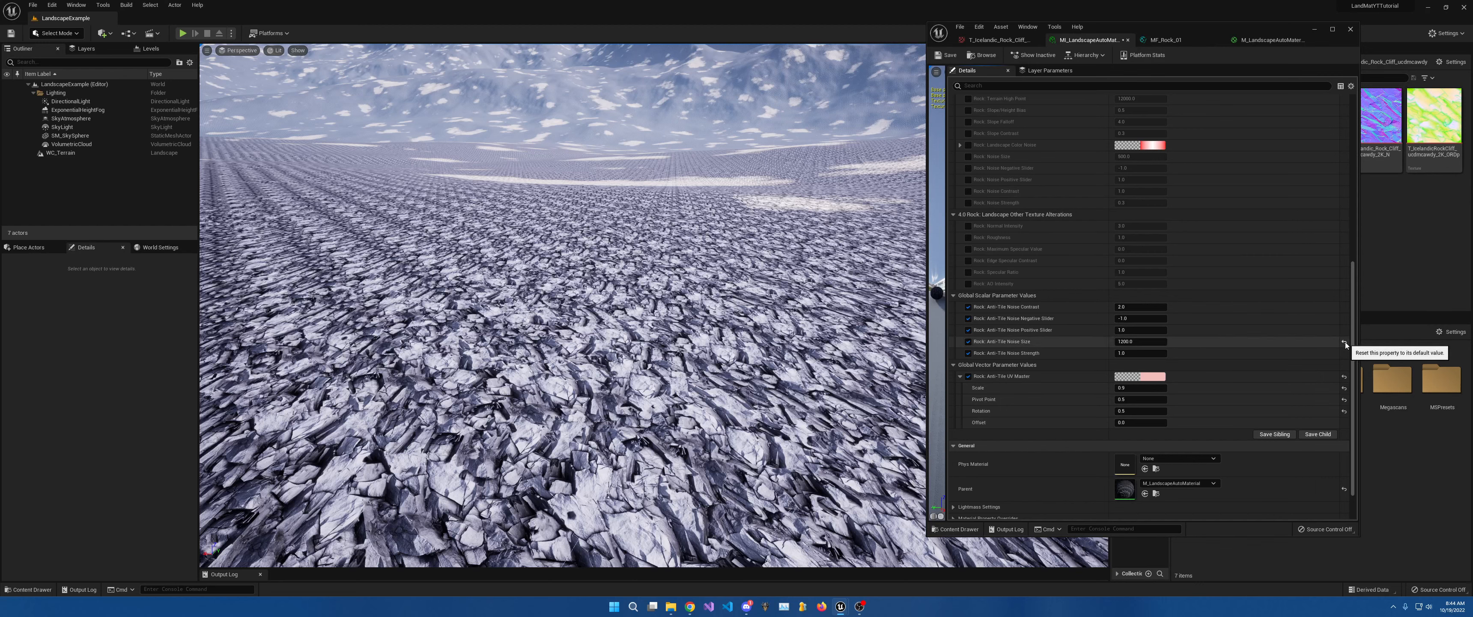
click(1344, 376)
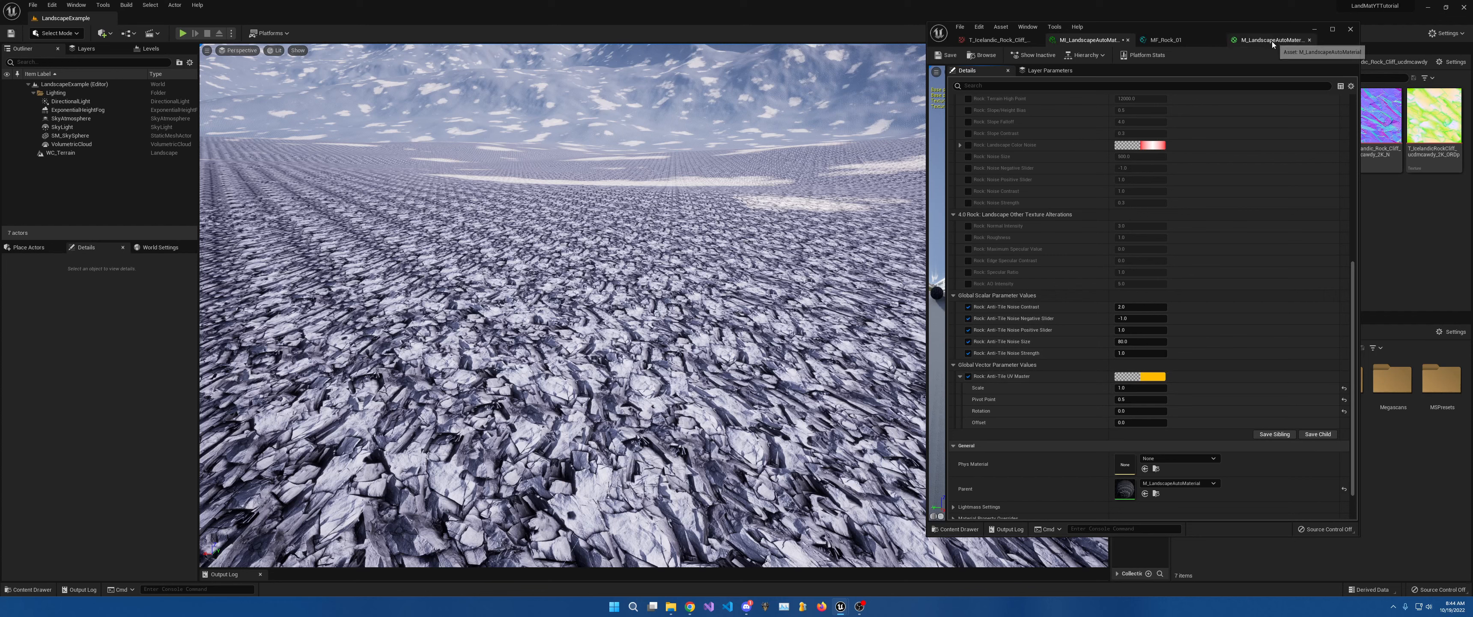
In MF_Rock_01, connect the lower Saturate output to the reroute node.
click(1166, 40)
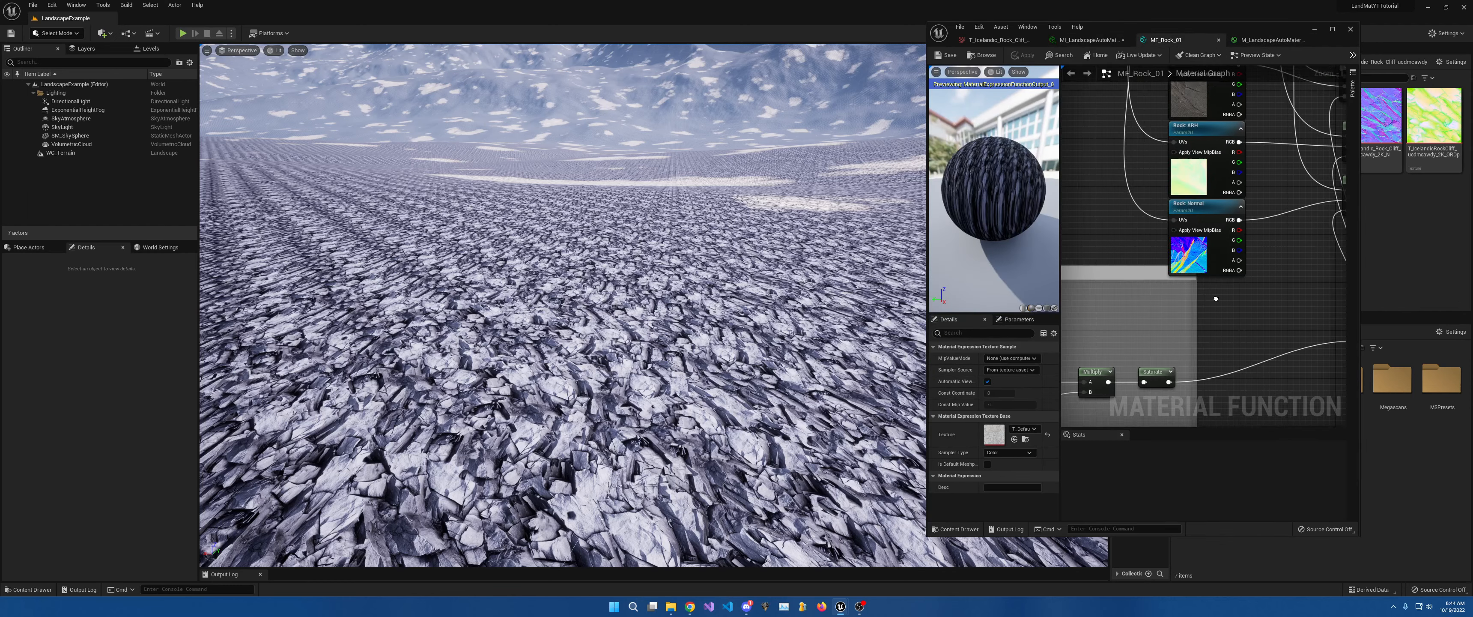
right_drag(1190, 329, 1308, 131)
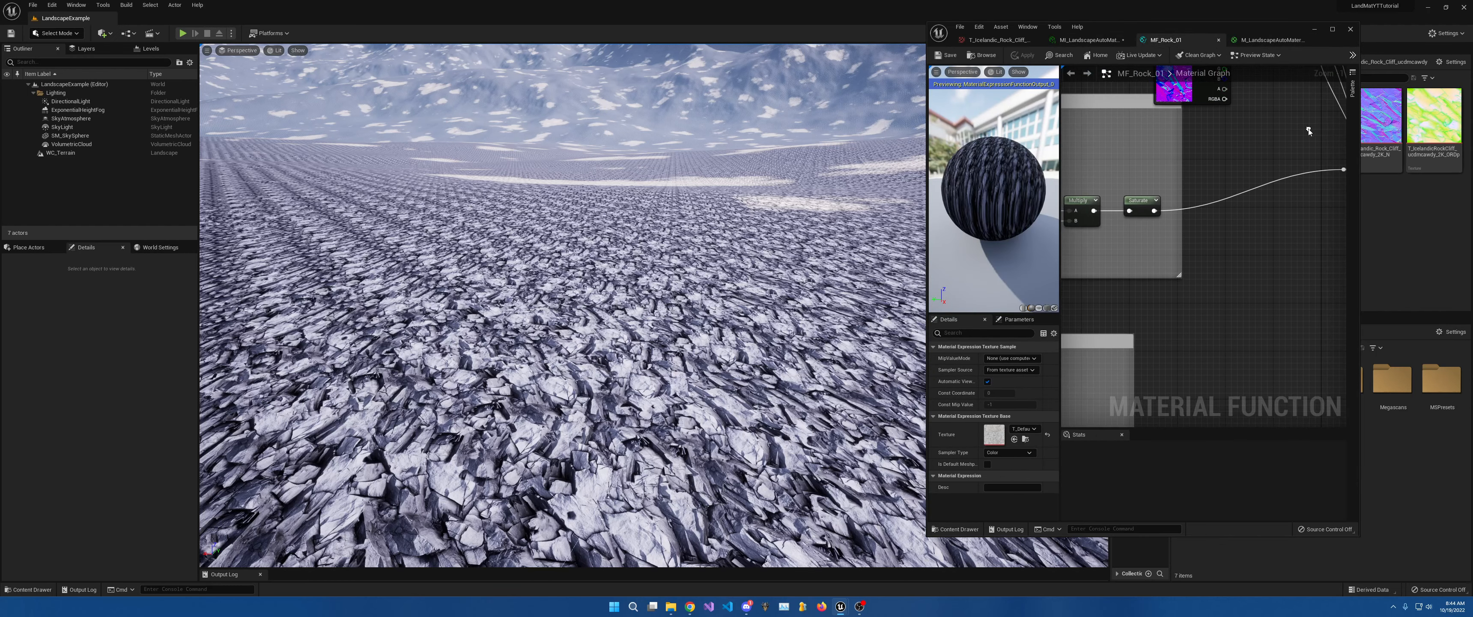
right_drag(1194, 268, 1277, 178)
drag(1195, 352, 1283, 116)
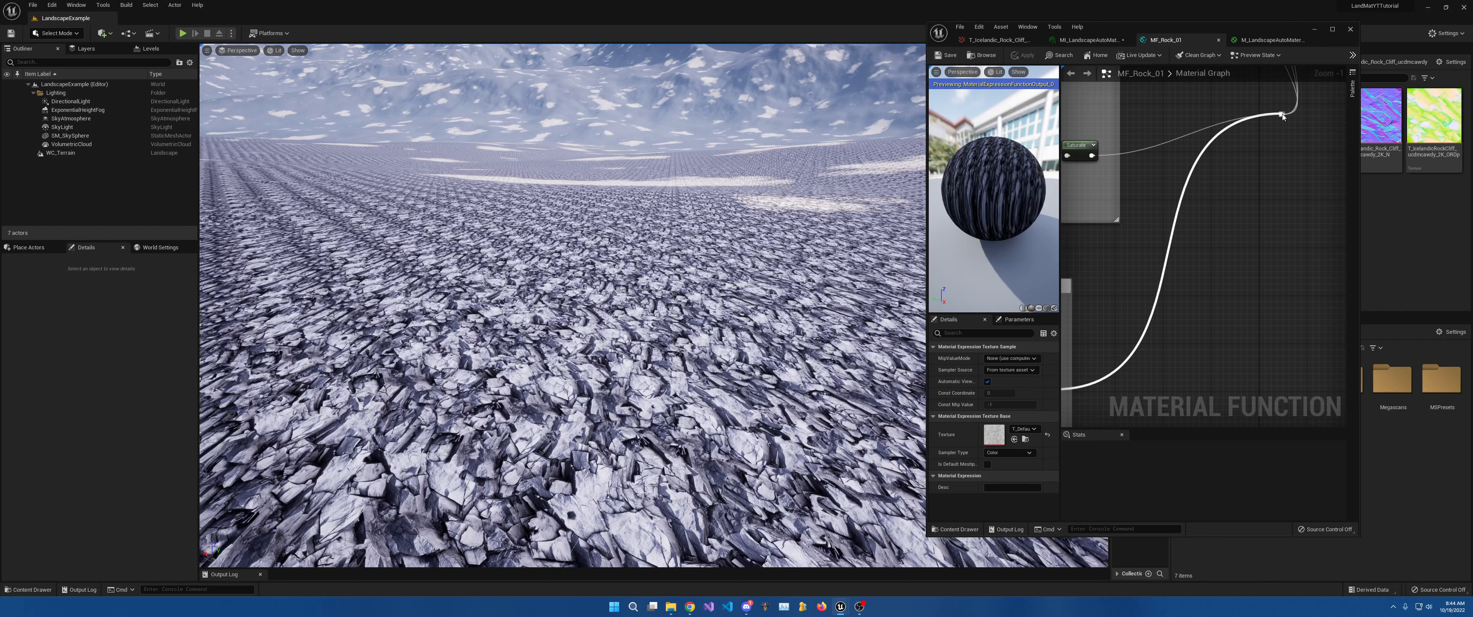
right_drag(1164, 243, 1330, 123)
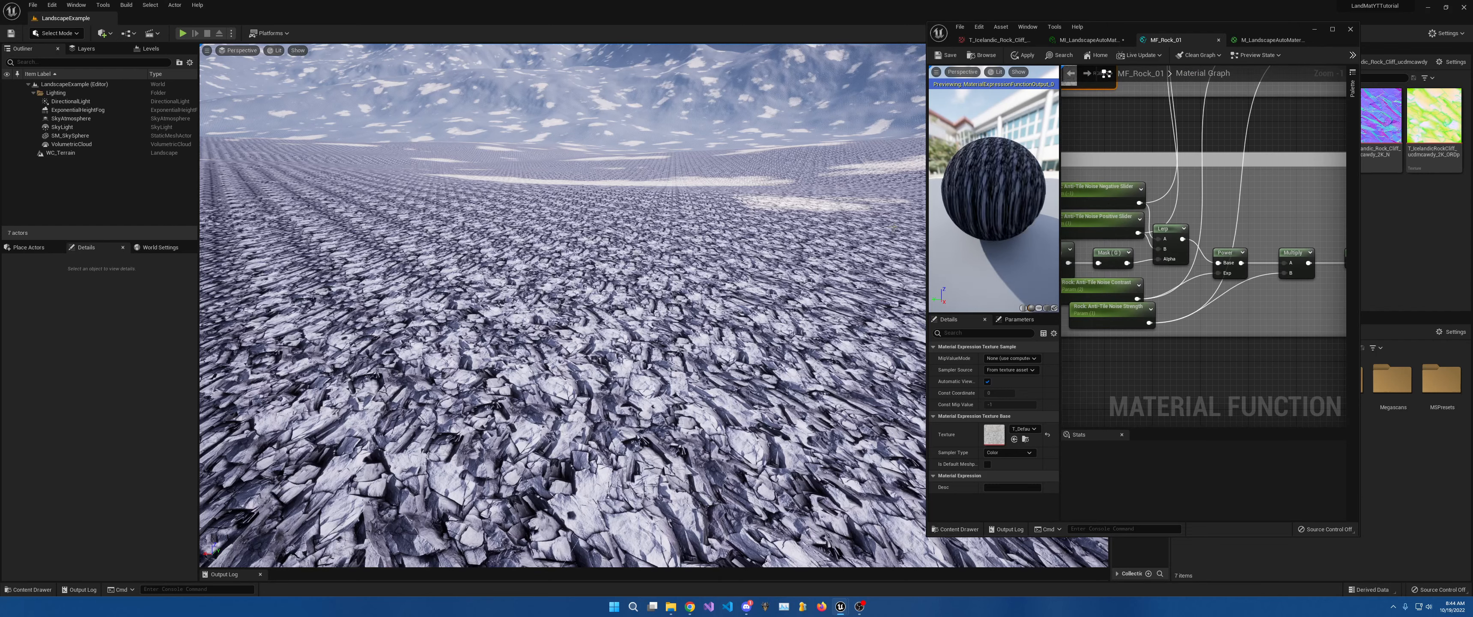
Widen the material editor, shrink the preview, and frame the Second Texture through Saturate nodes.
drag(926, 227, 602, 227)
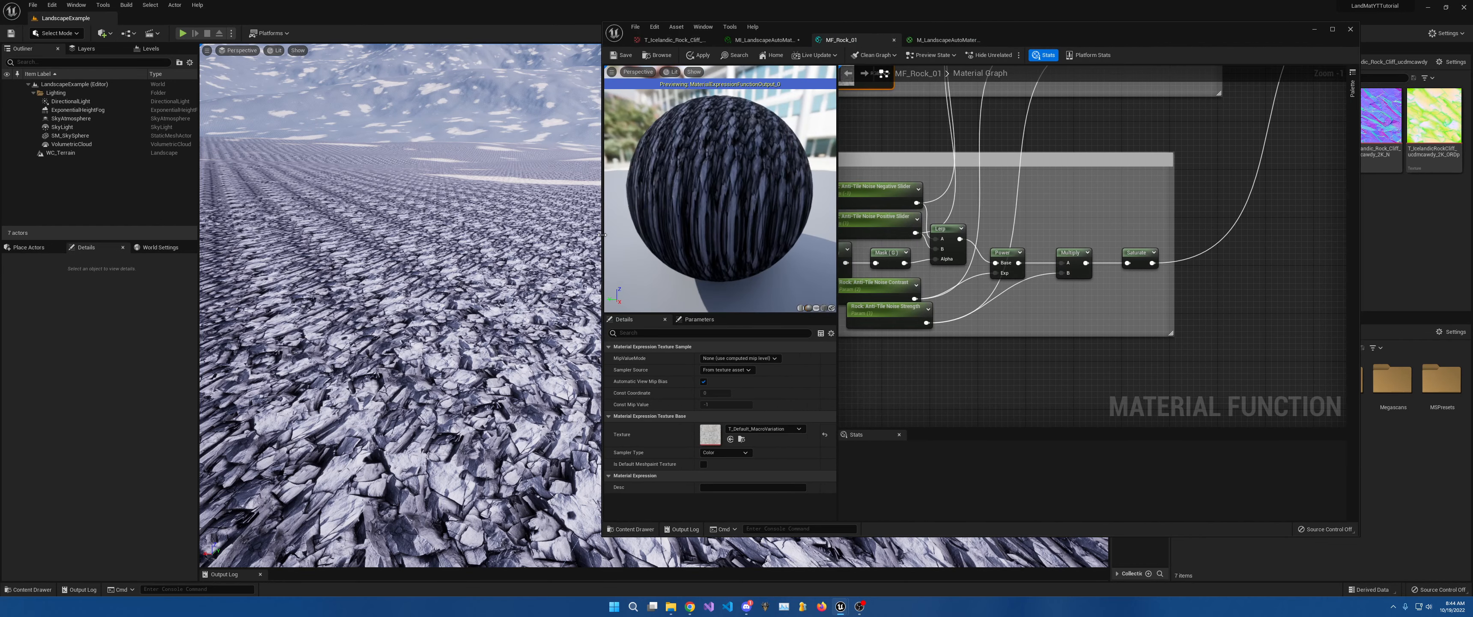
right_drag(1343, 206, 1370, 226)
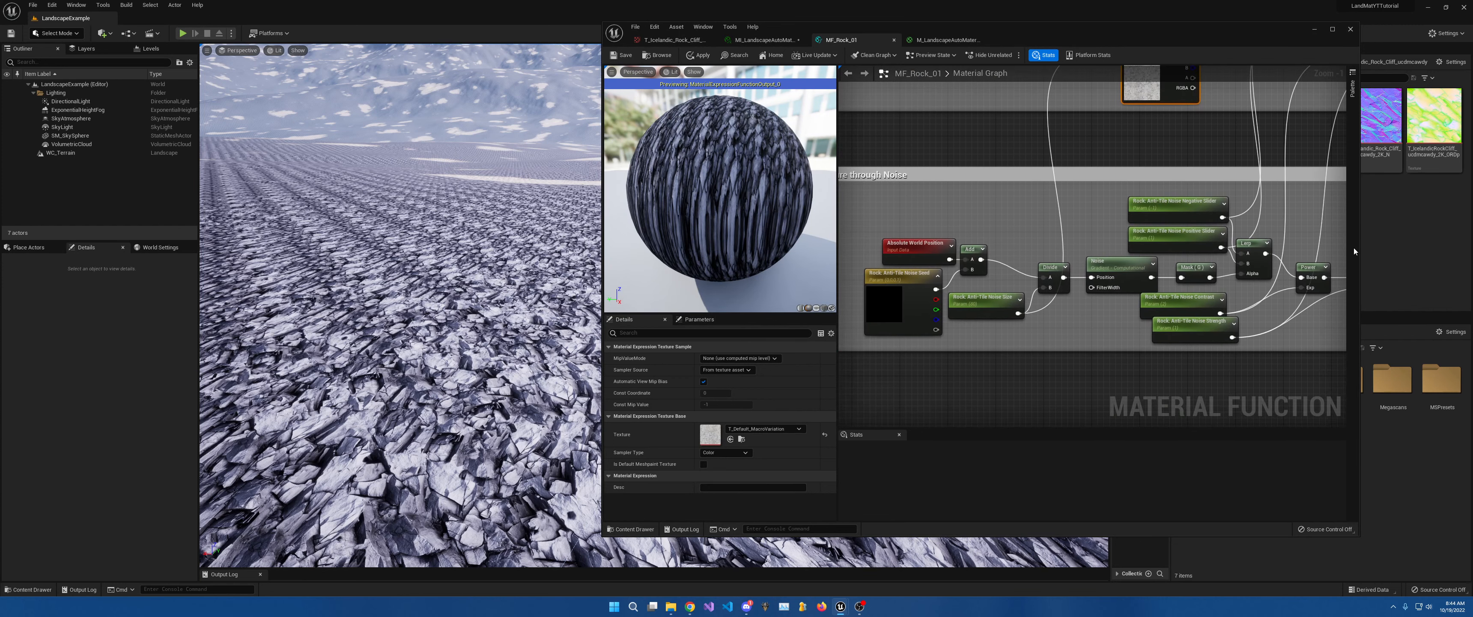
drag(1360, 247, 1455, 252)
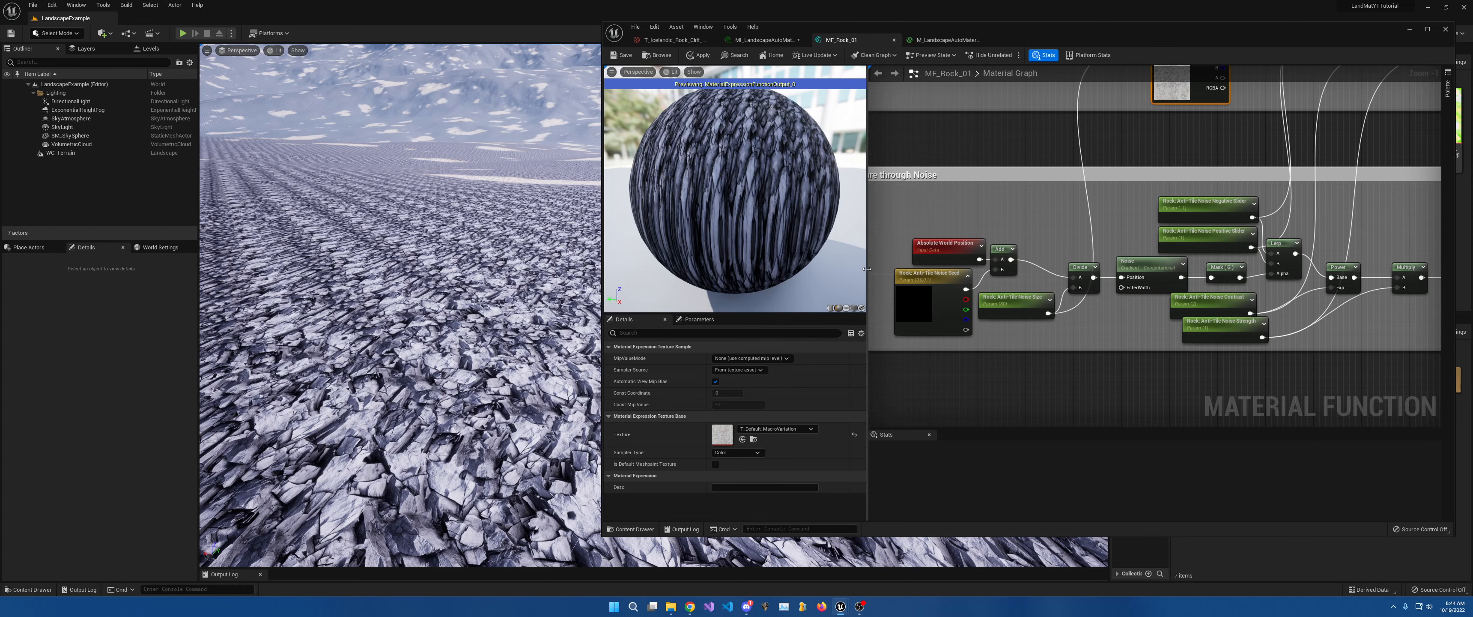
drag(868, 274, 769, 275)
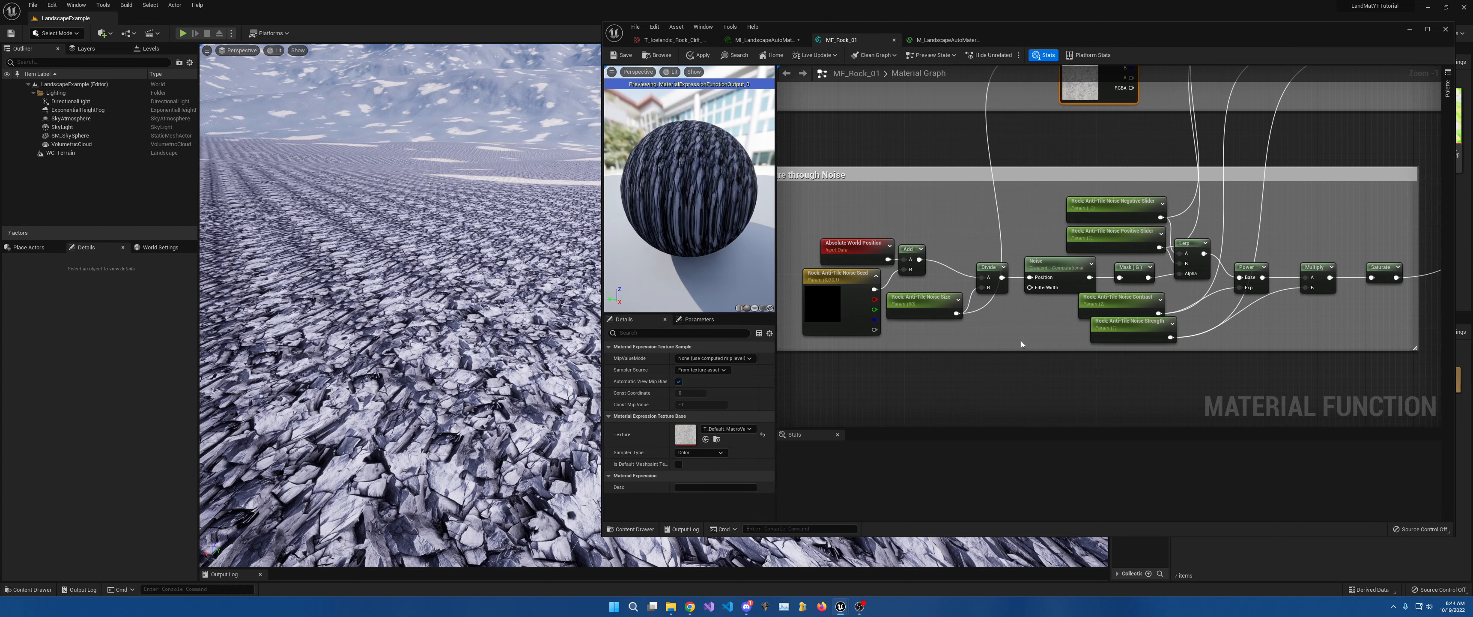
mouse_move(1021, 341)
right_down()
mouse_move(1067, 335)
mouse_move(1042, 340)
right_up()
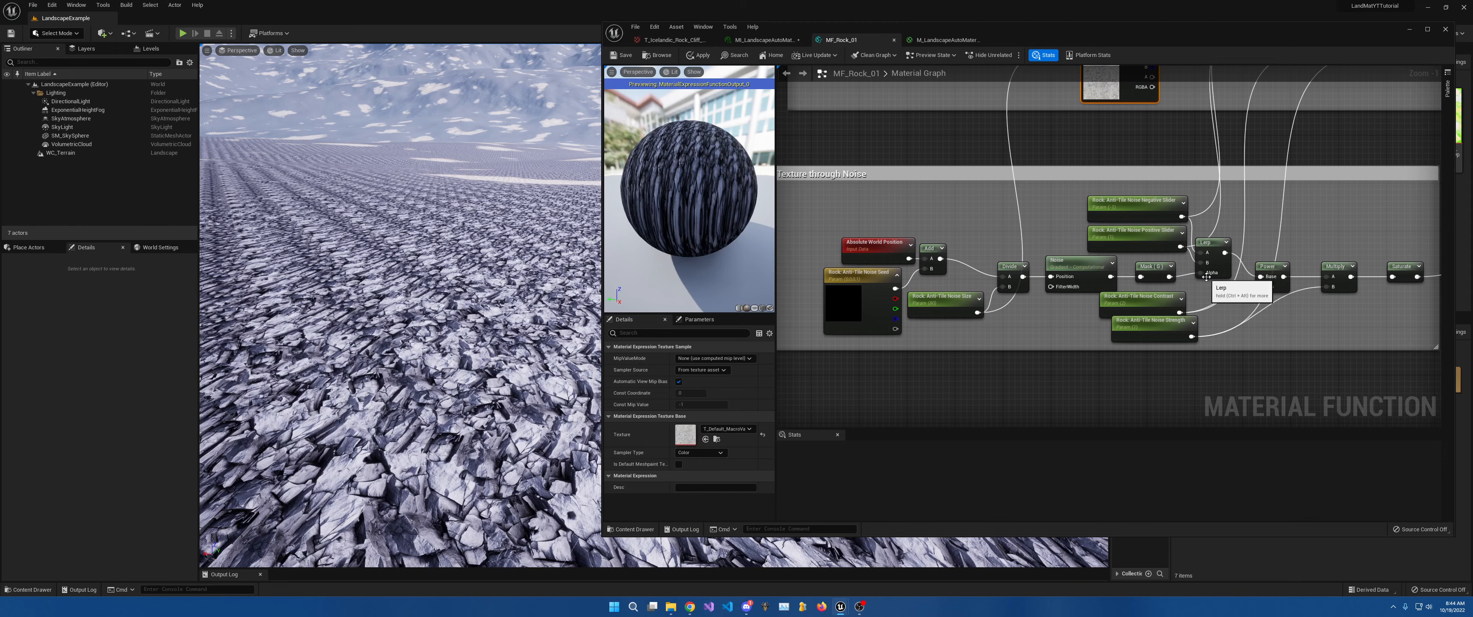
scroll(850, 421, down, 6)
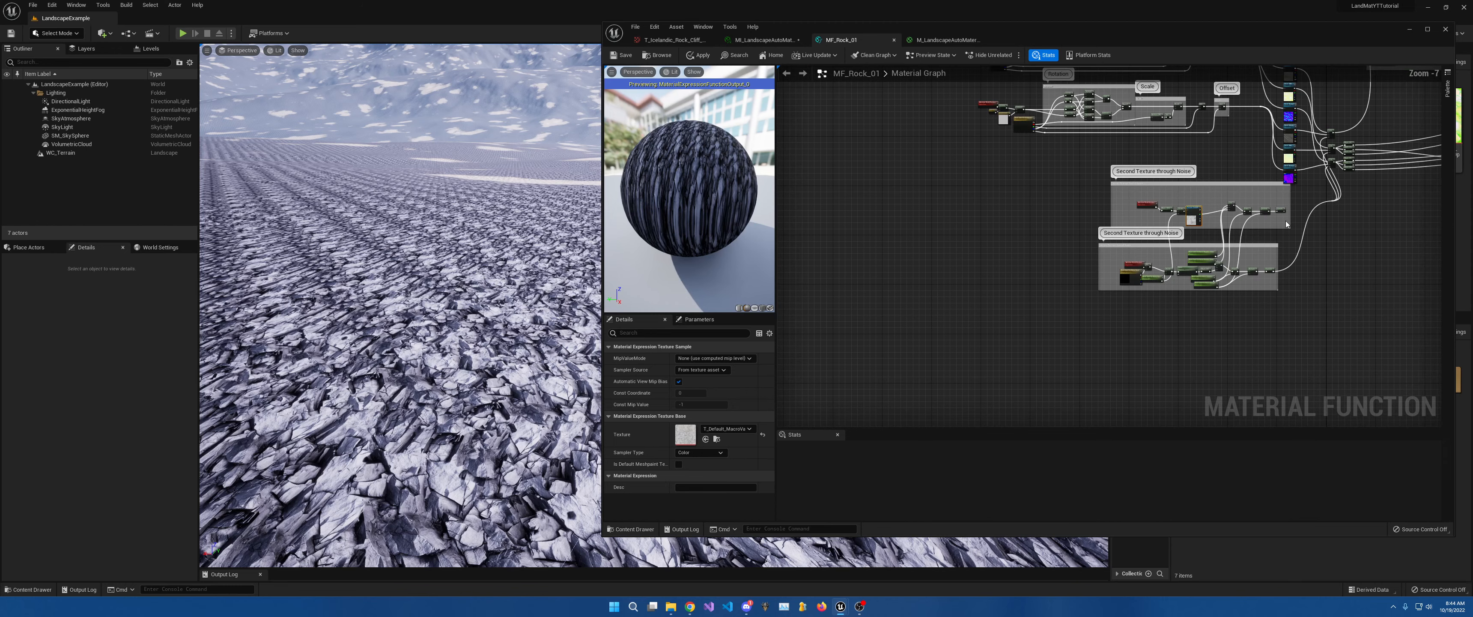
scroll(996, 299, up, 6)
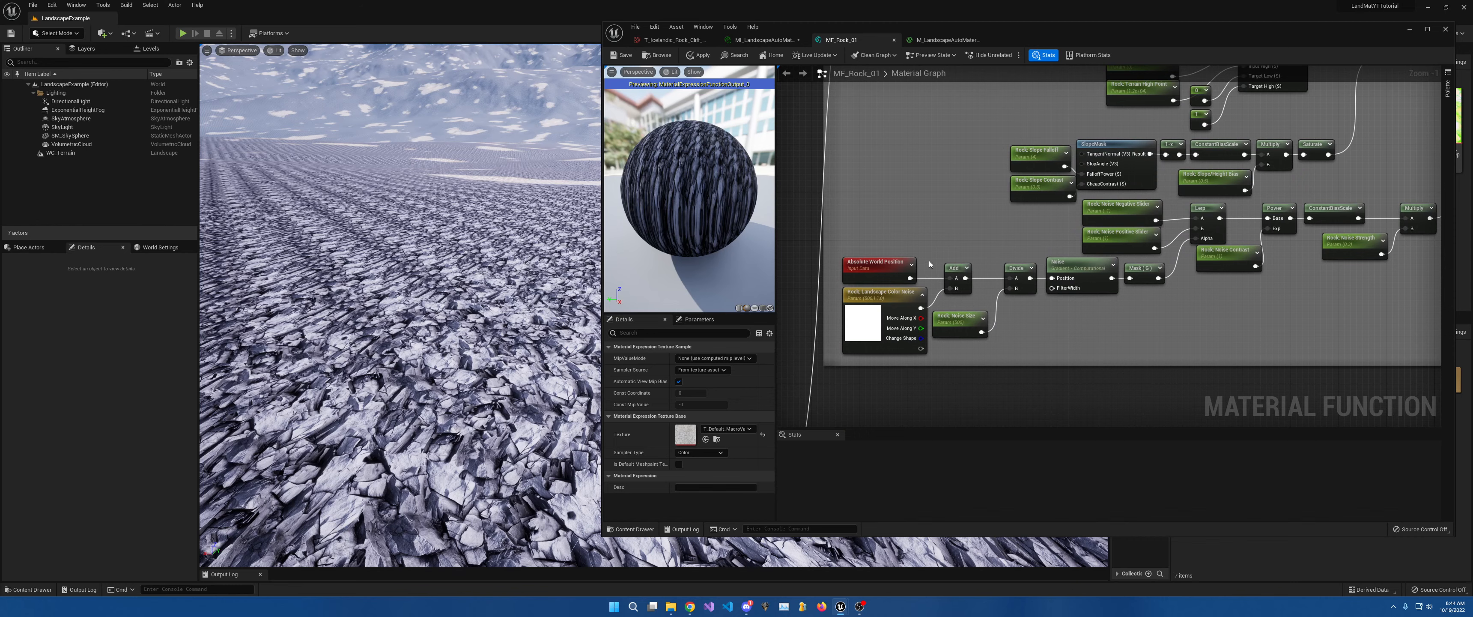
scroll(1067, 277, down, 6)
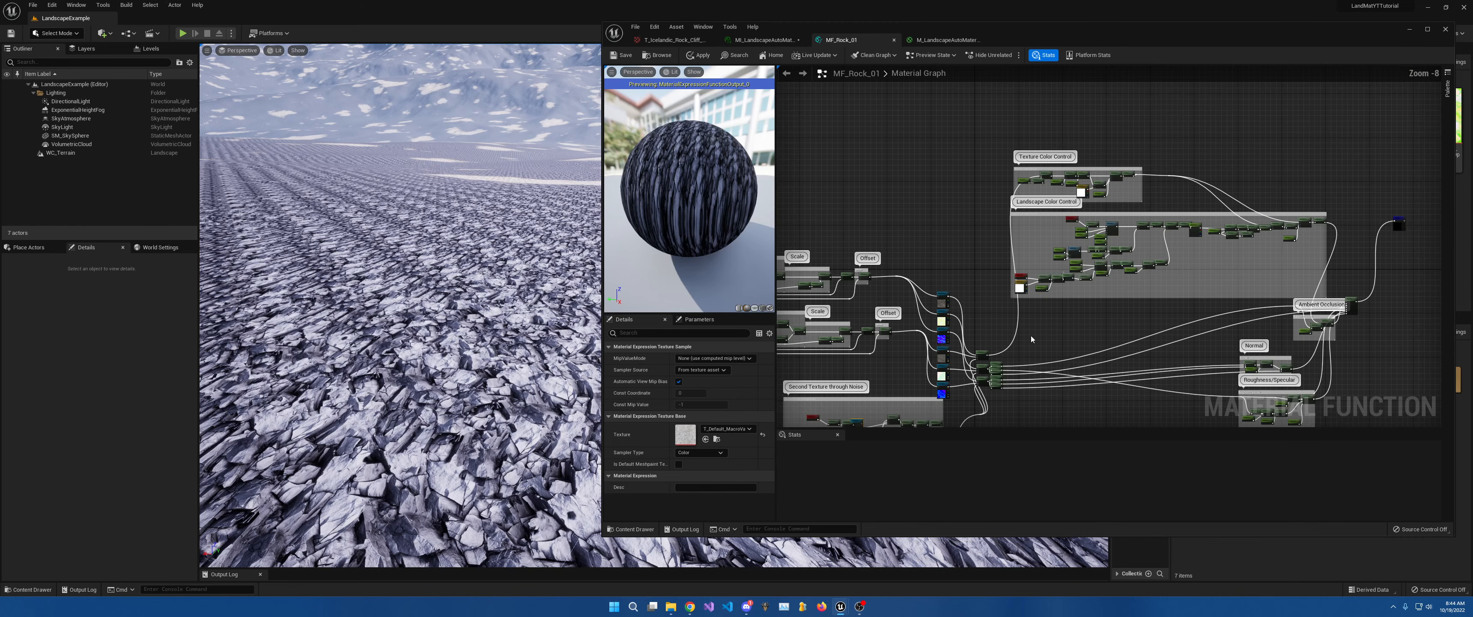
right_drag(933, 397, 1259, 166)
scroll(1178, 255, up, 6)
right_drag(1312, 223, 1222, 253)
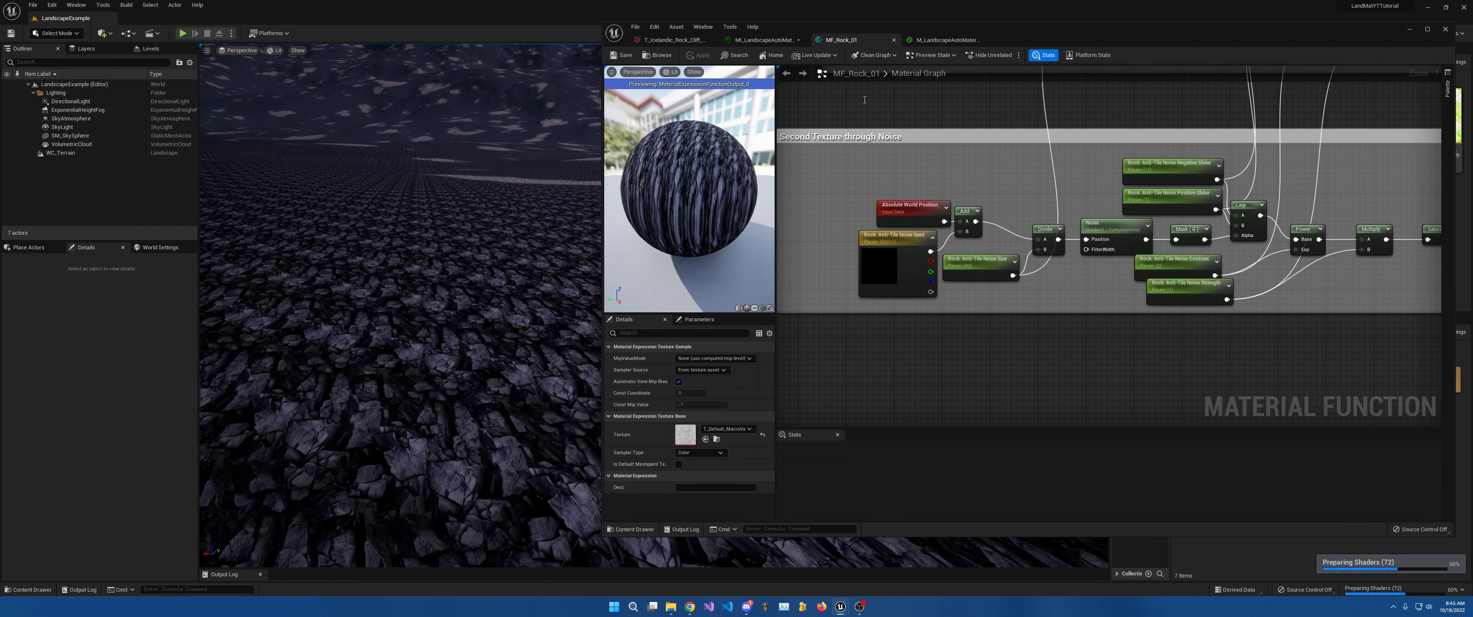
Set UV Master Scale to 0.8 and try Noise Size 25, 80, then 100.
click(781, 40)
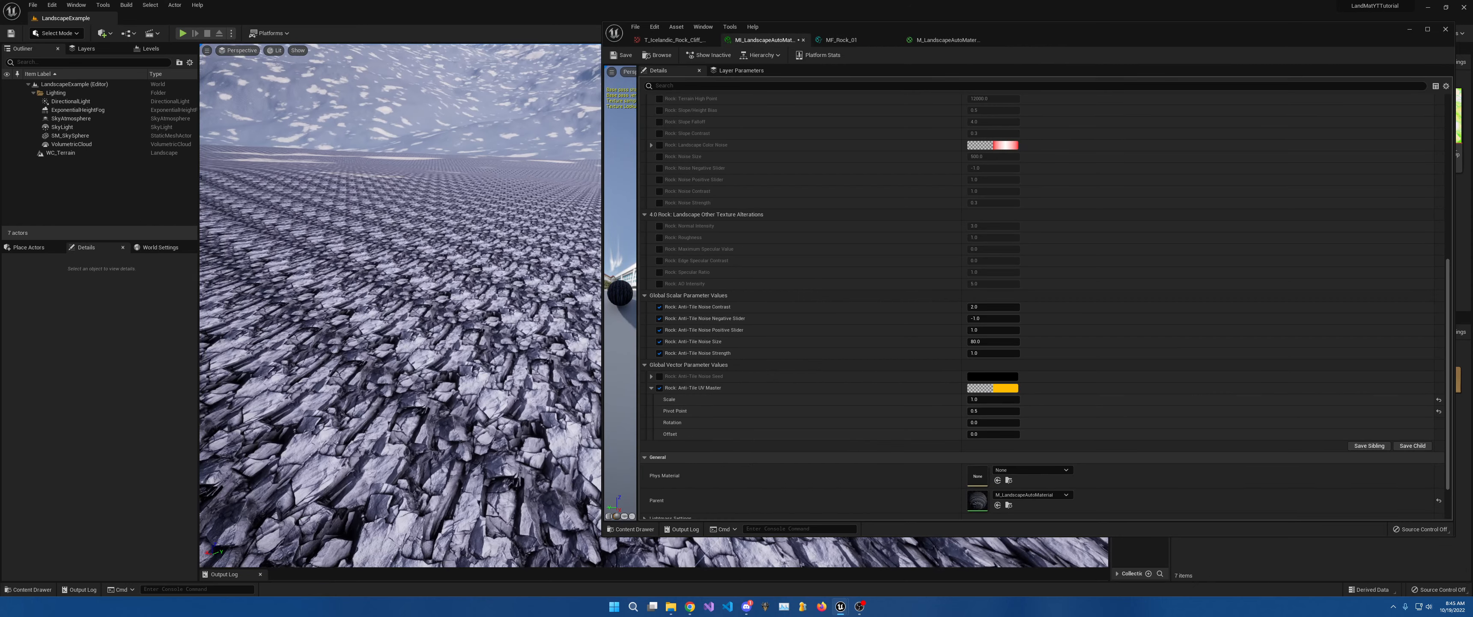
click(990, 399)
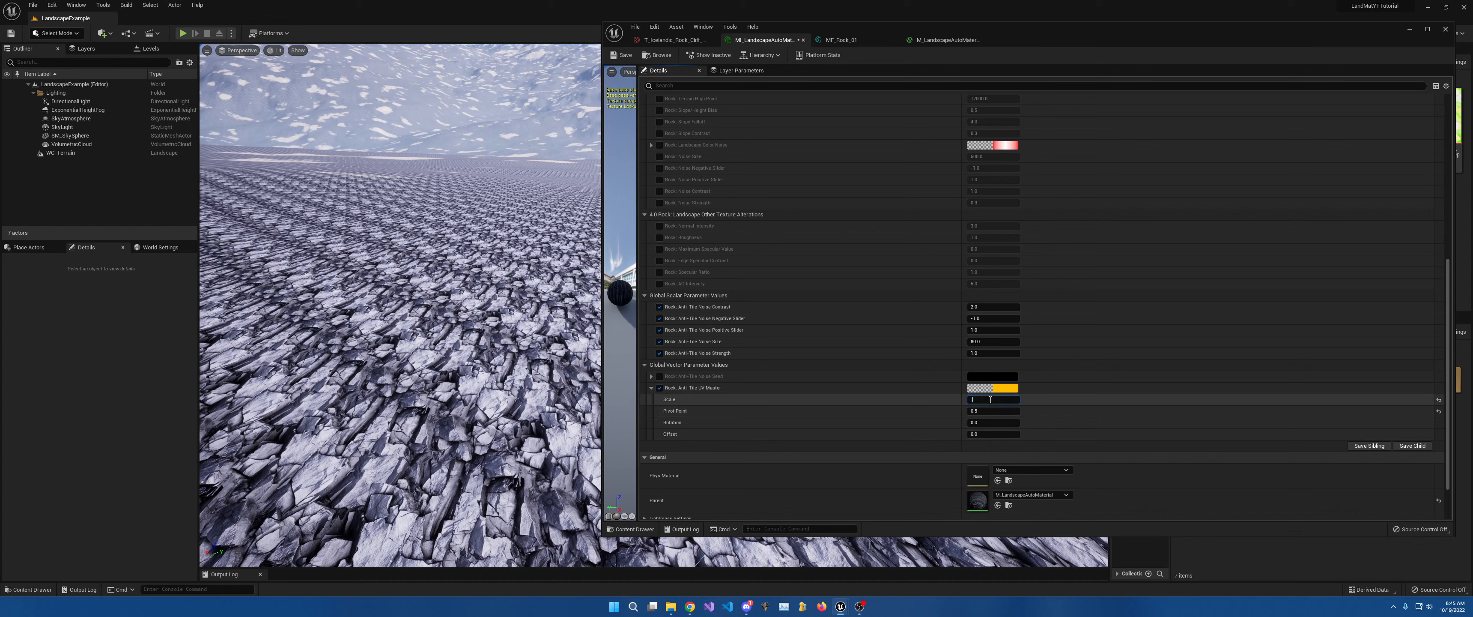
key(Return)
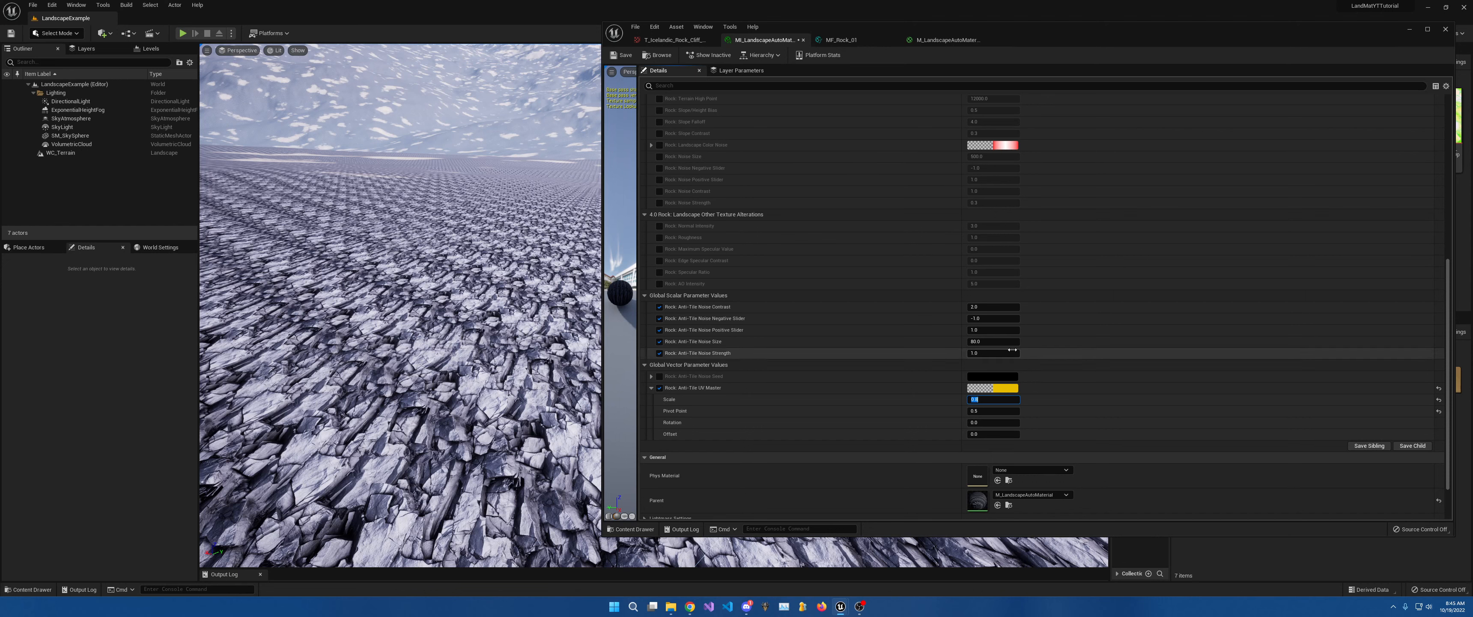
click(988, 343)
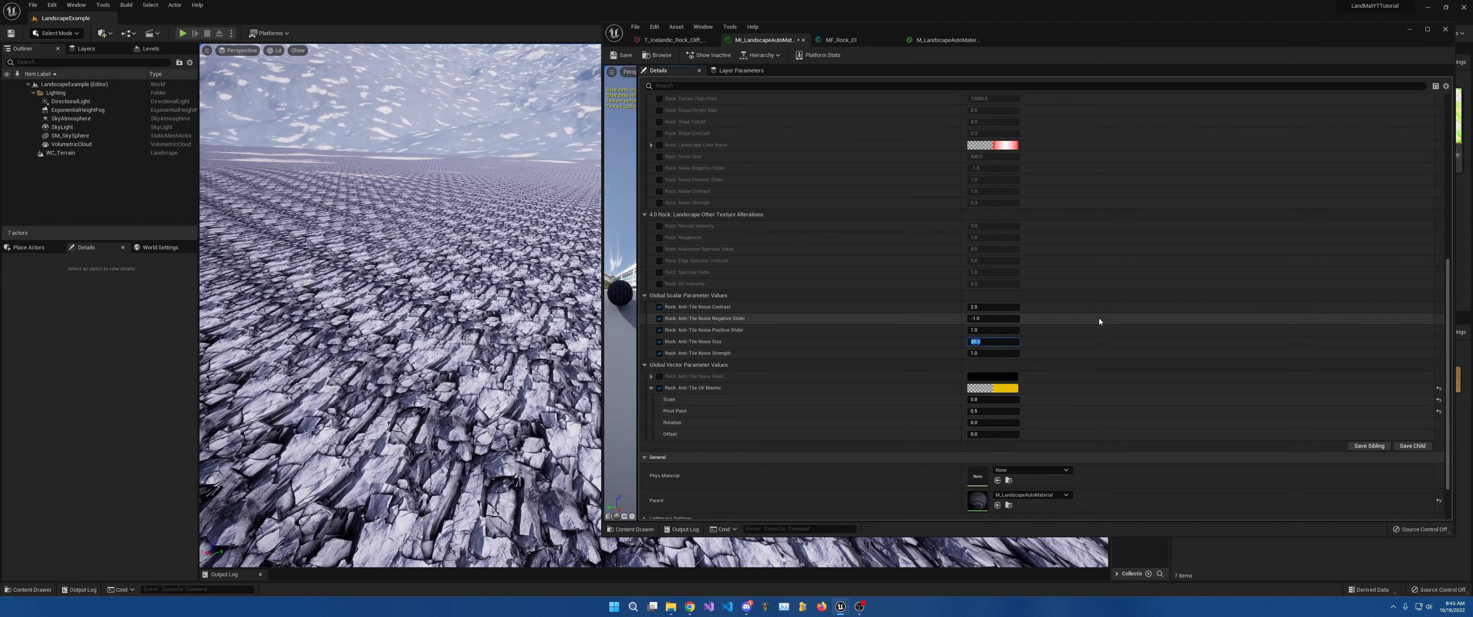
text(25)
key(Return)
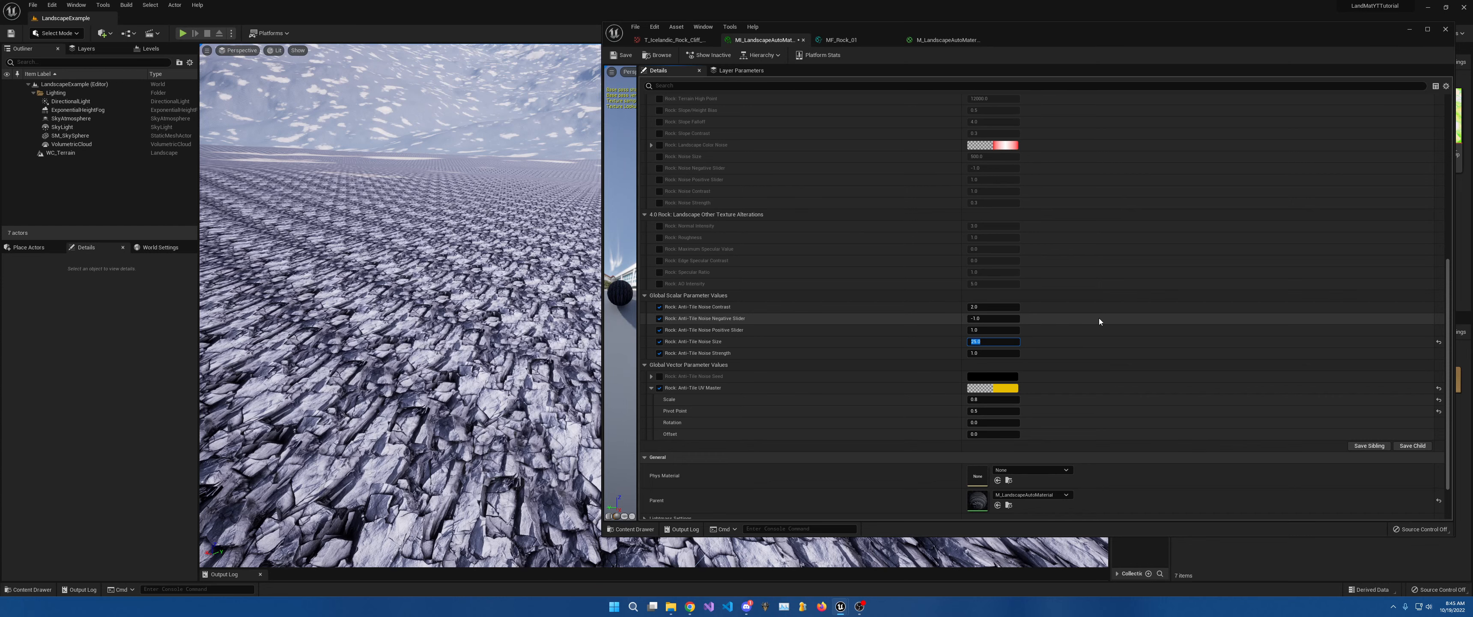
text(80)
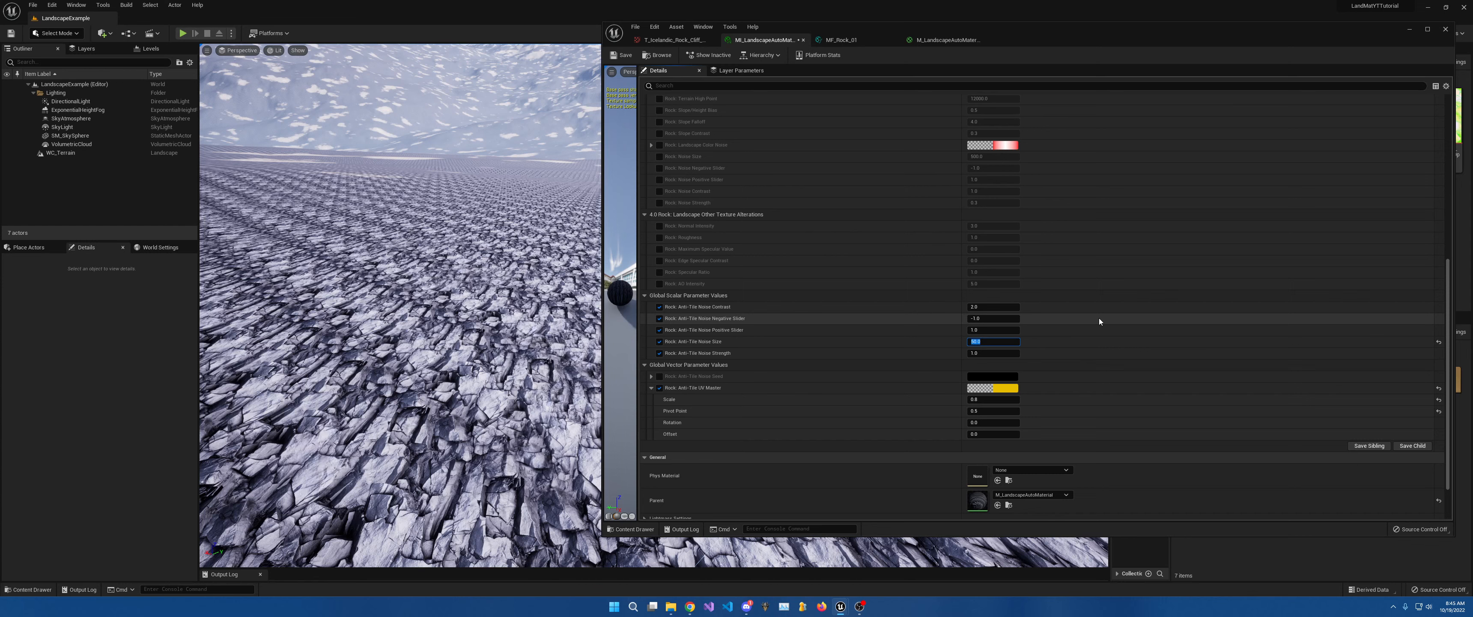
key(Return)
text(100)
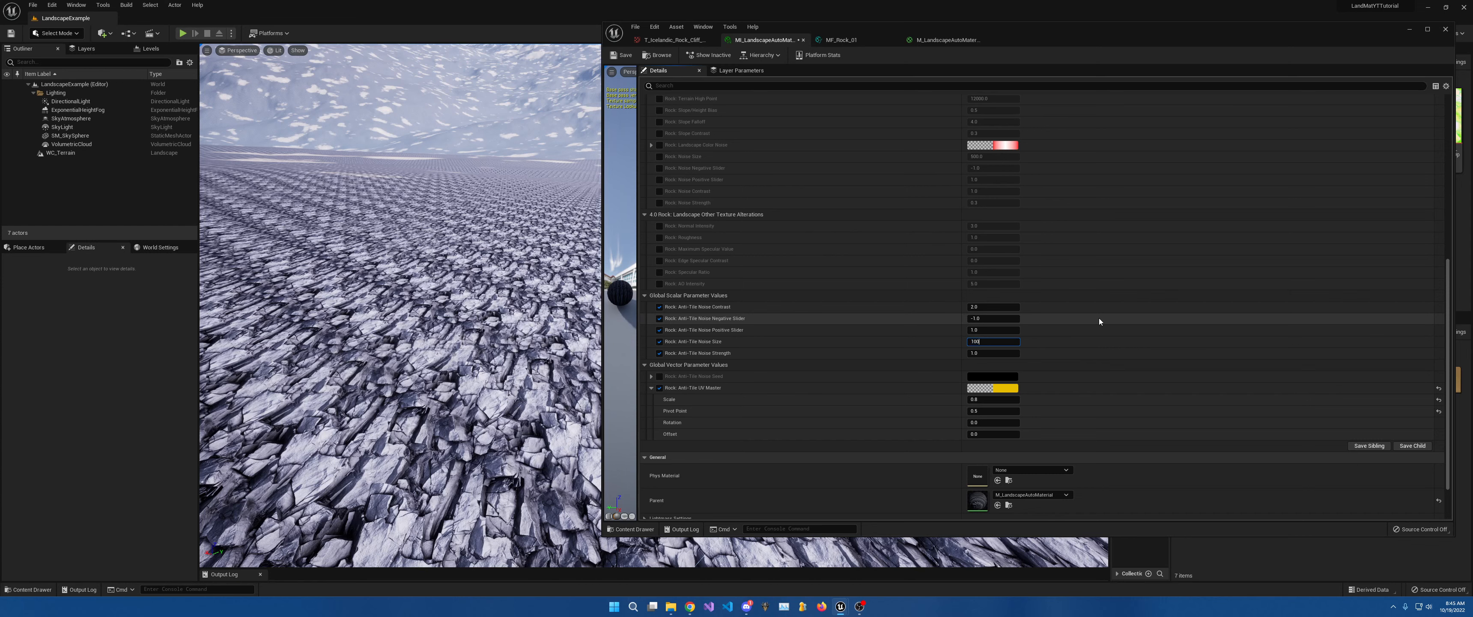
key(Return)
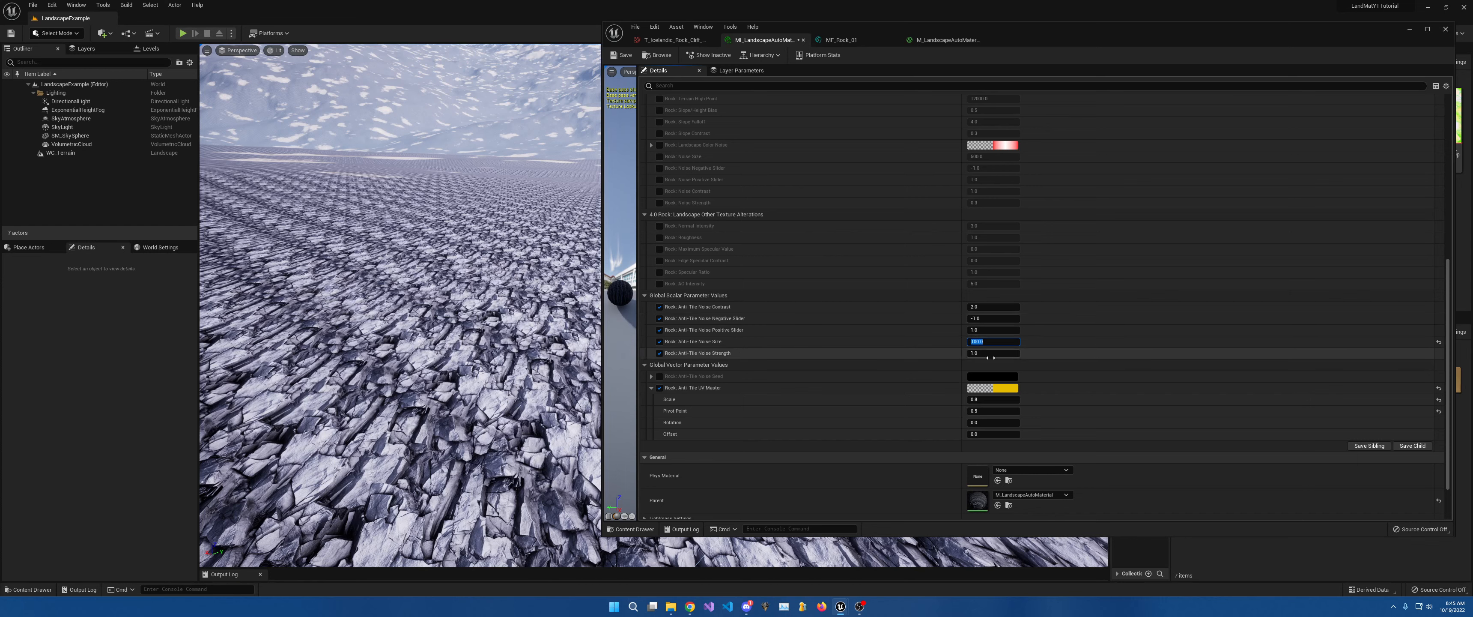
Set UV Master Rotation to 0.2 and the noise Positive Slider to 2.0.
click(989, 421)
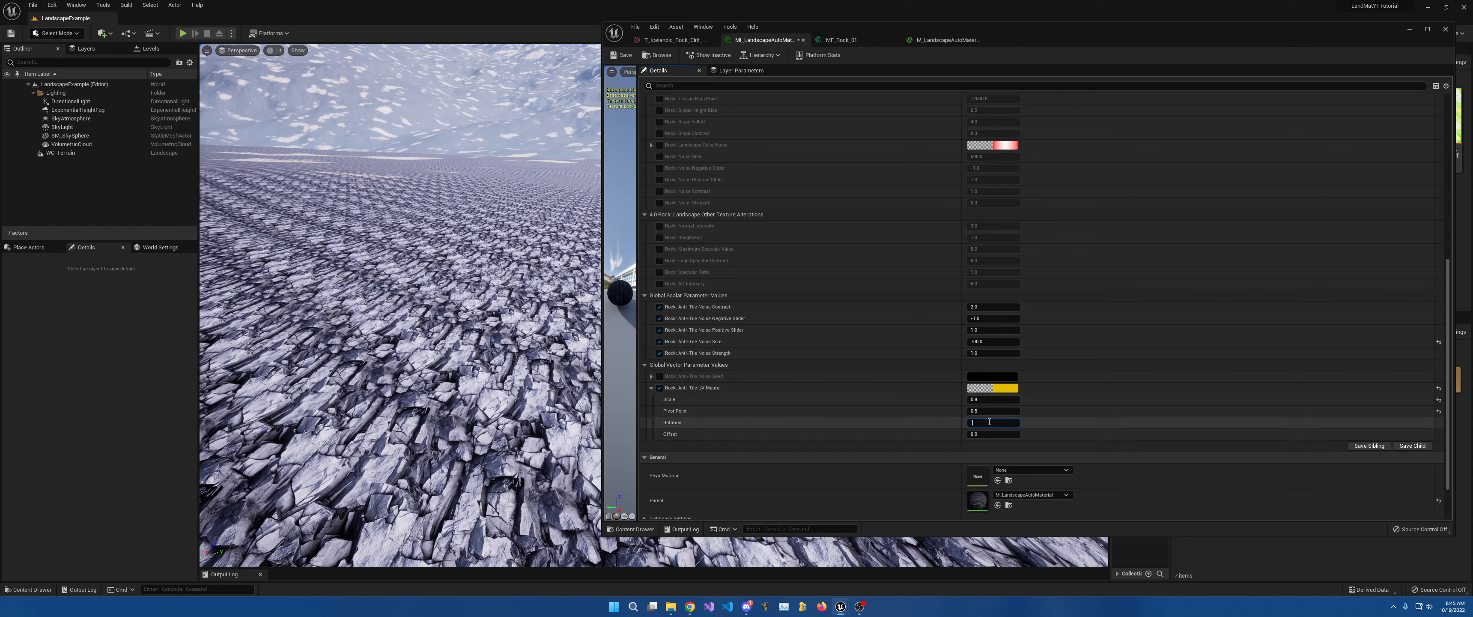
key(Return)
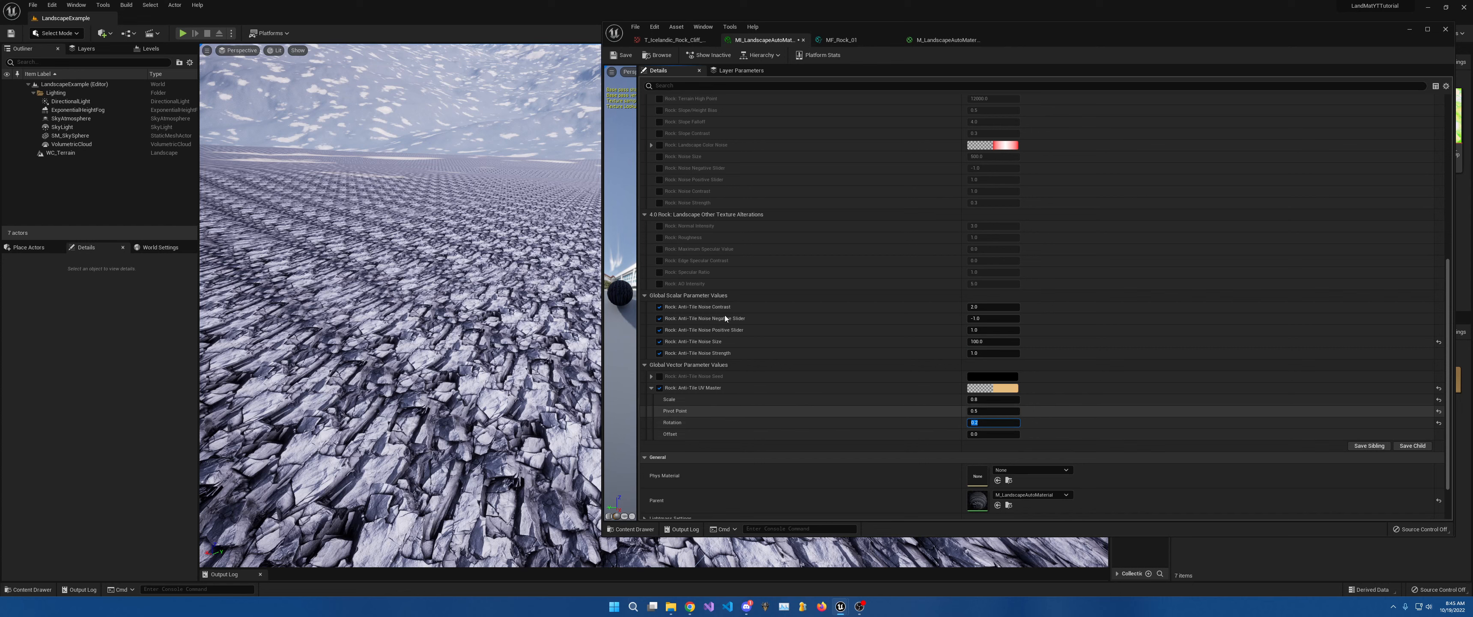
click(987, 330)
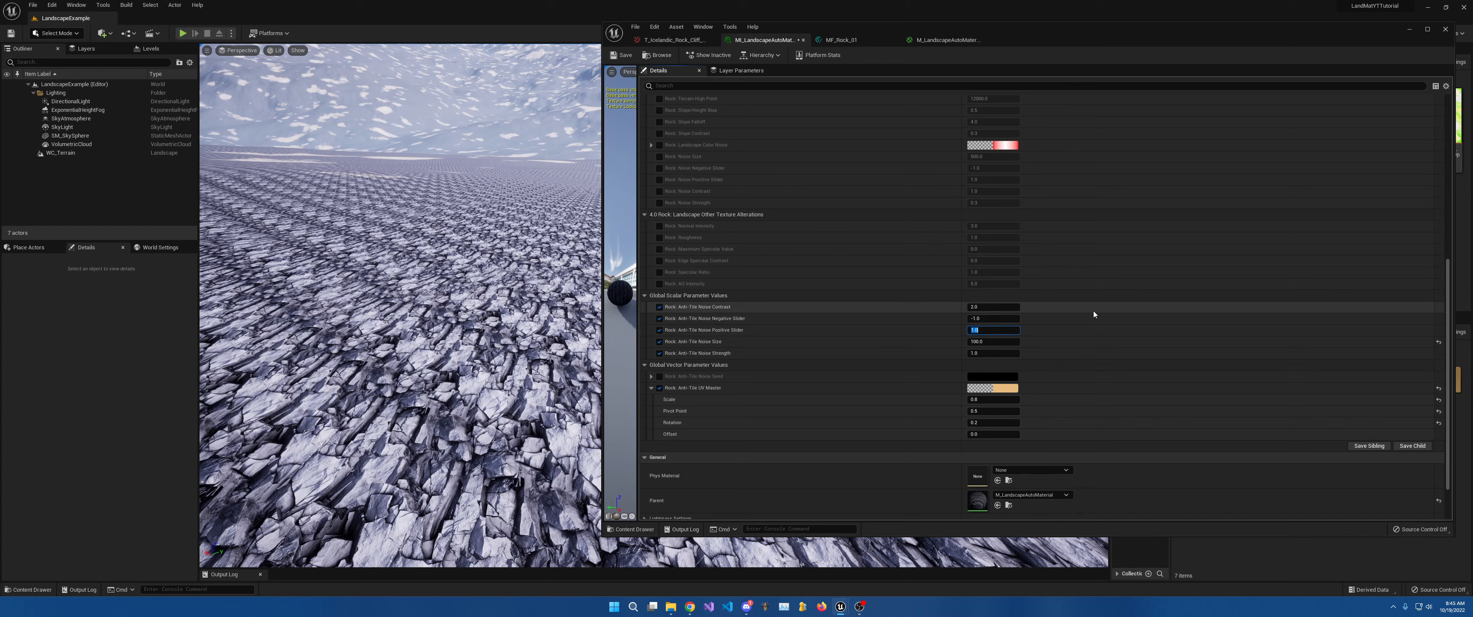
text(2)
key(Return)
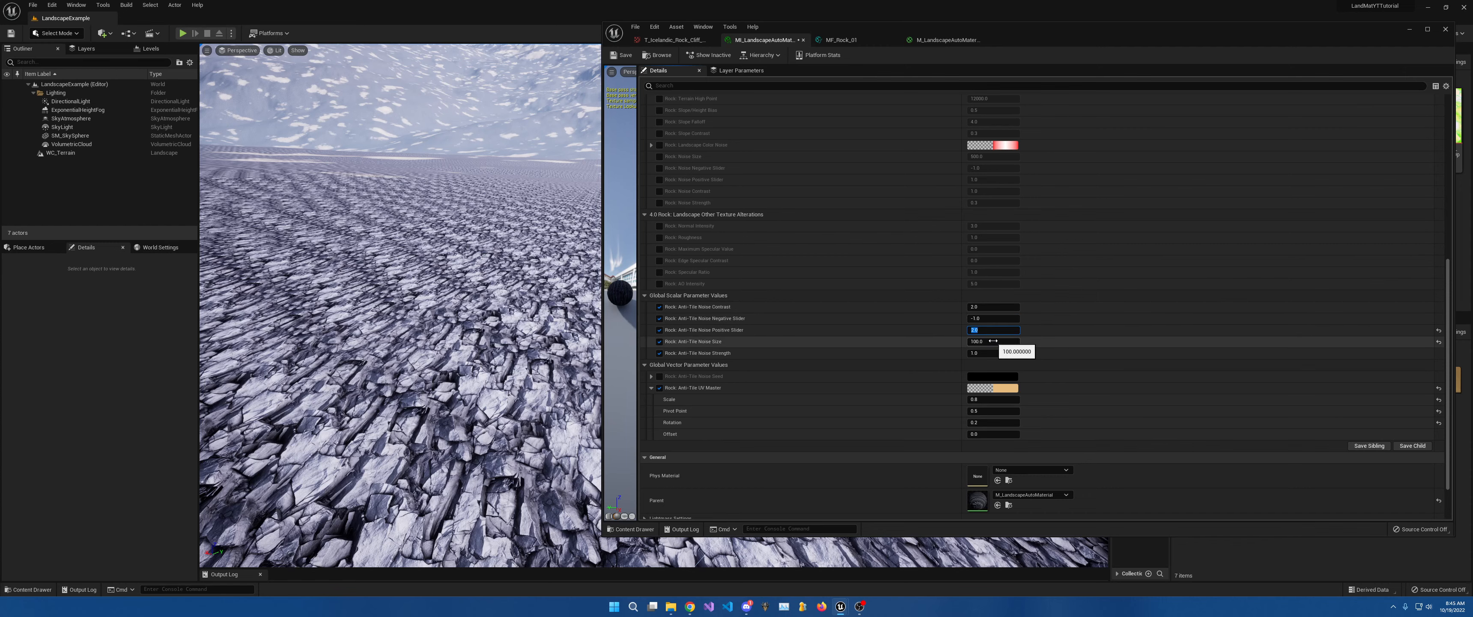
Return to the MF_Rock_01 graph and look over the rock texture samples and Lerp nodes.
click(840, 39)
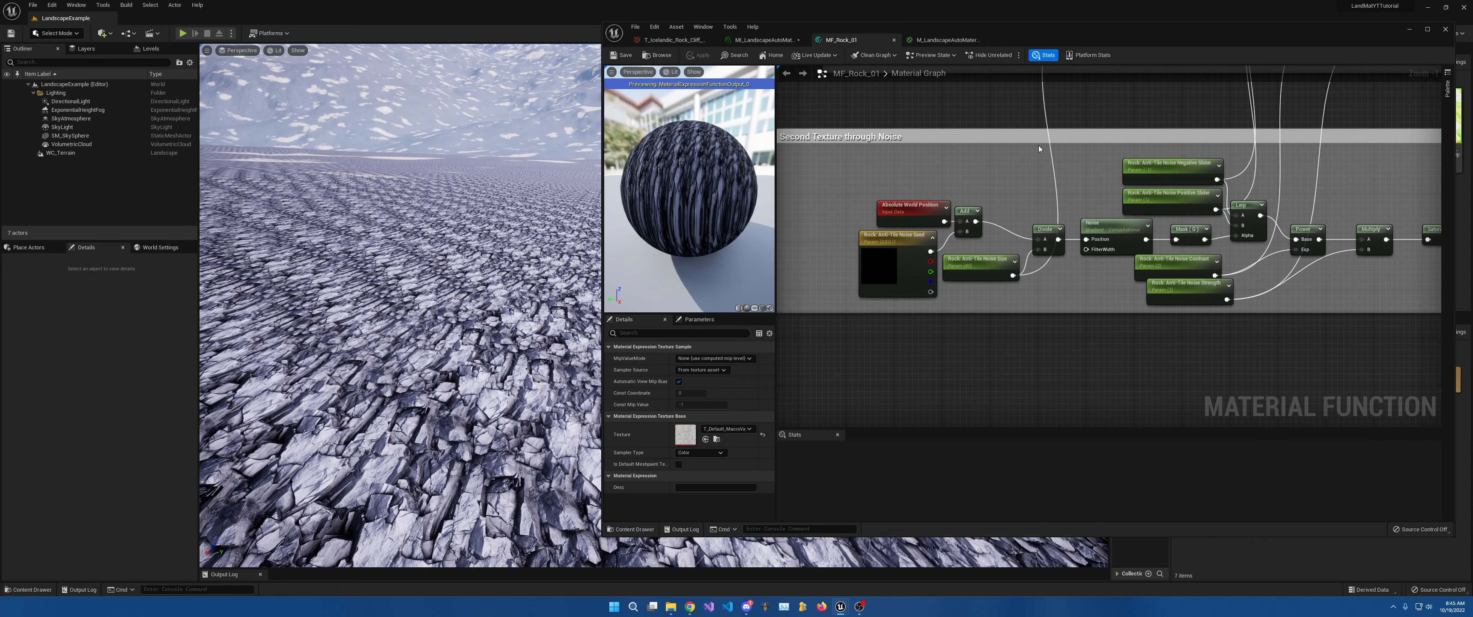
right_drag(1039, 149, 1081, 424)
scroll(1149, 275, down, 5)
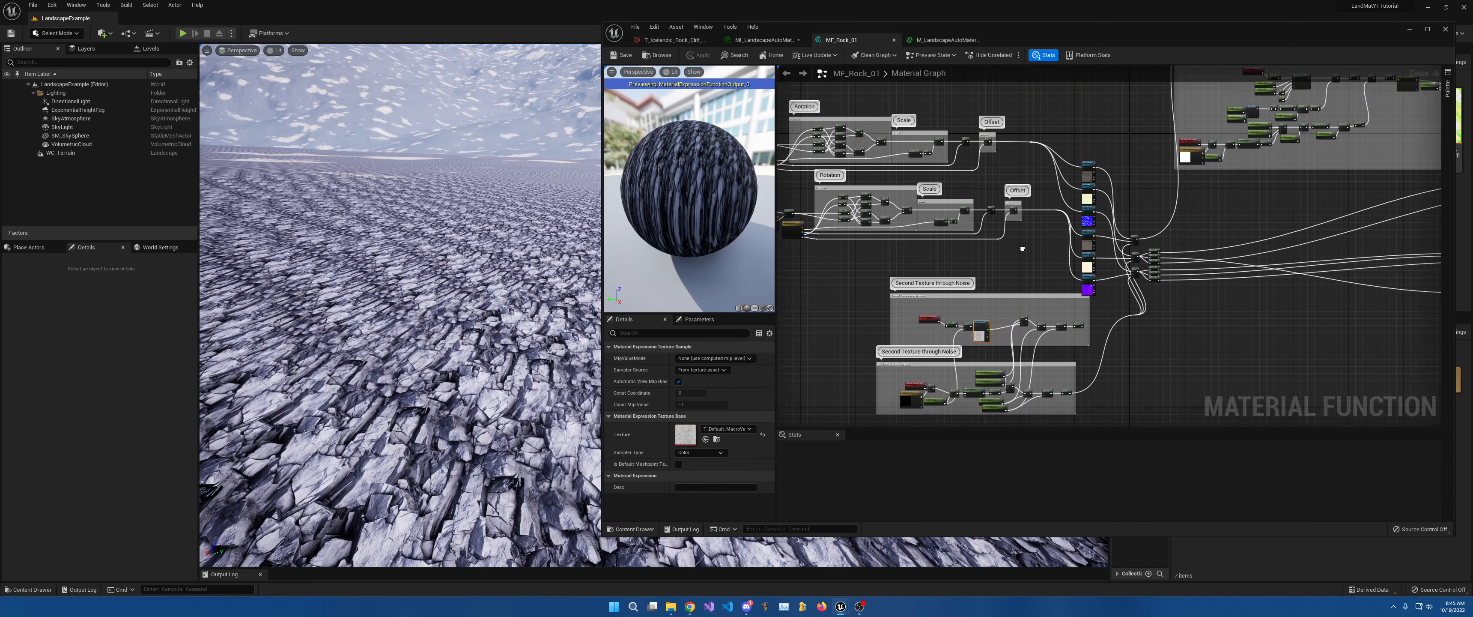
scroll(1022, 248, up, 5)
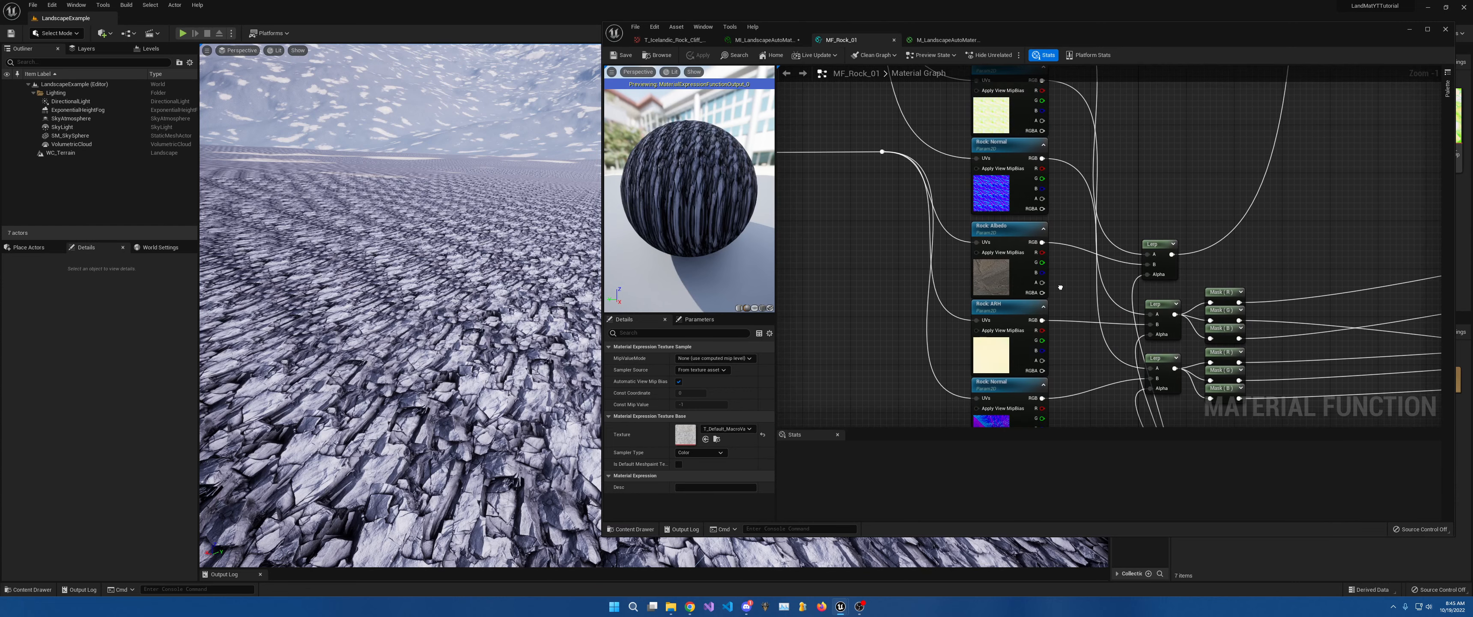
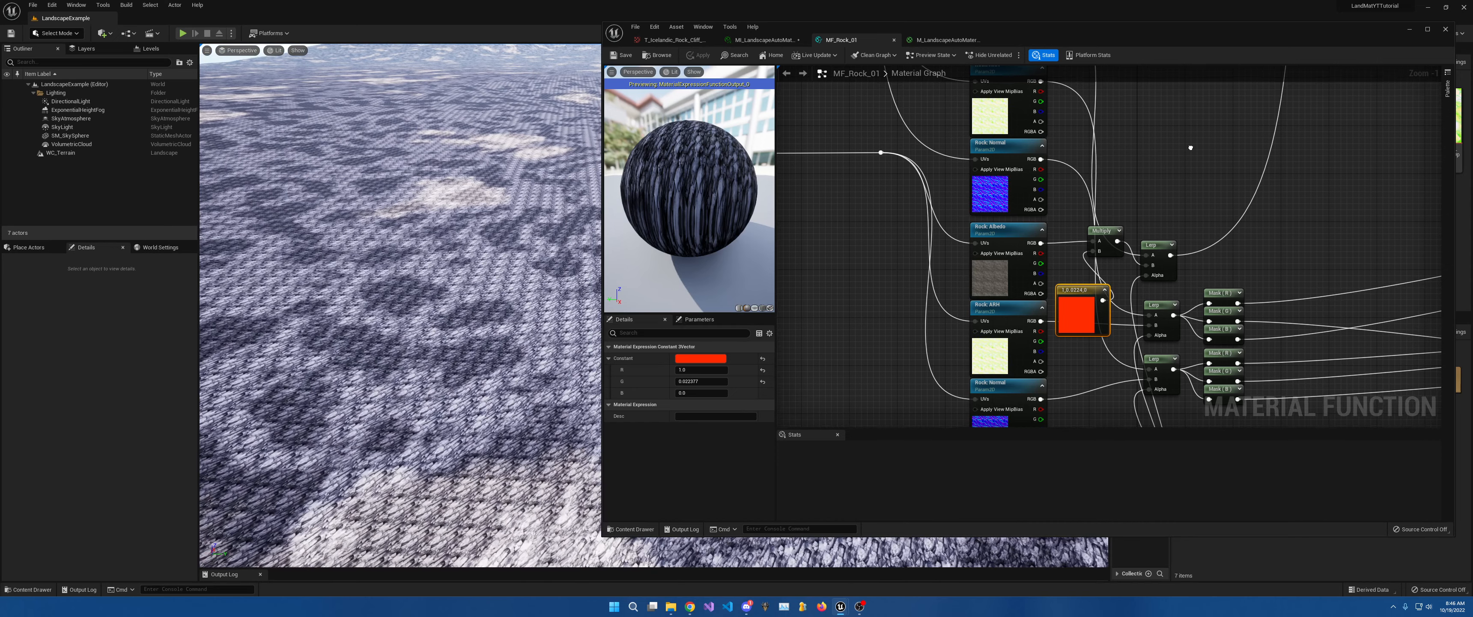
Pan the MF_Rock_01 graph to show the Lerp nodes and red Constant3Vector debug colour.
right_drag(1194, 192, 945, 287)
Wire the Lerp blend output into SetMaterialAttributes' Ambient Occlusion pin.
scroll(922, 343, down, 5)
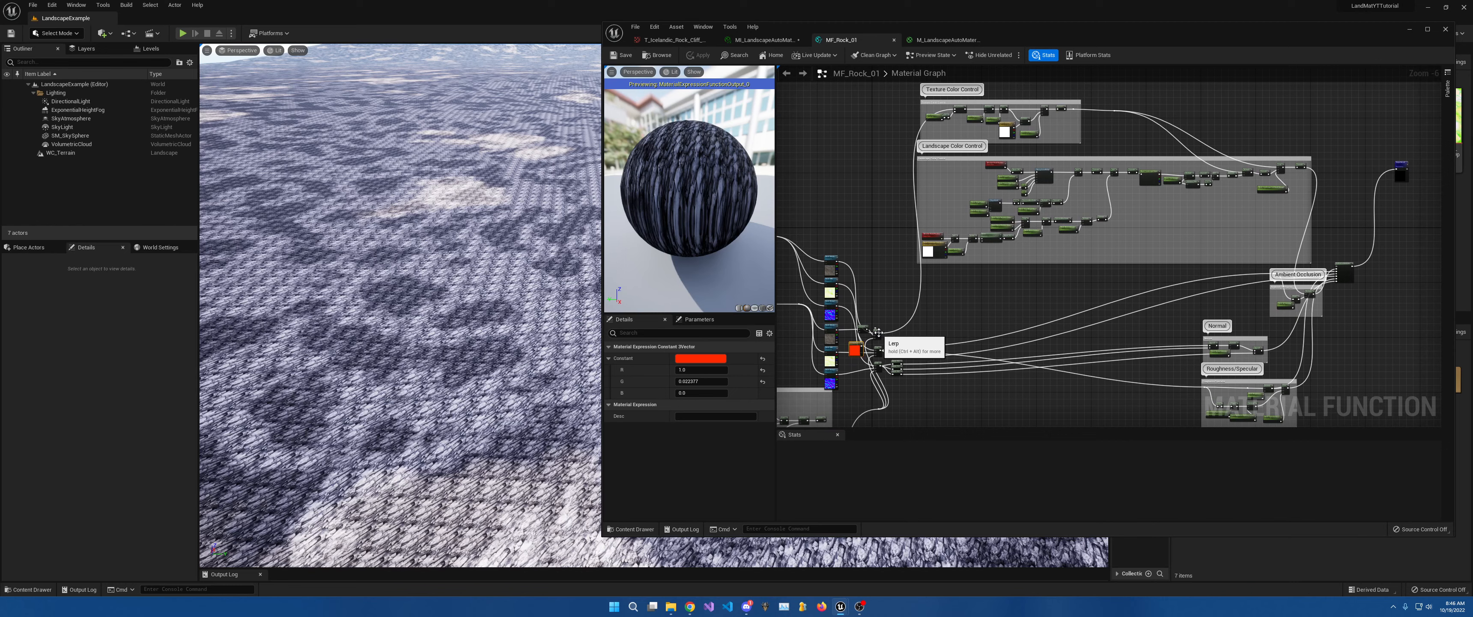
scroll(879, 333, up, 3)
right_drag(883, 336, 426, 337)
drag(1376, 269, 1288, 165)
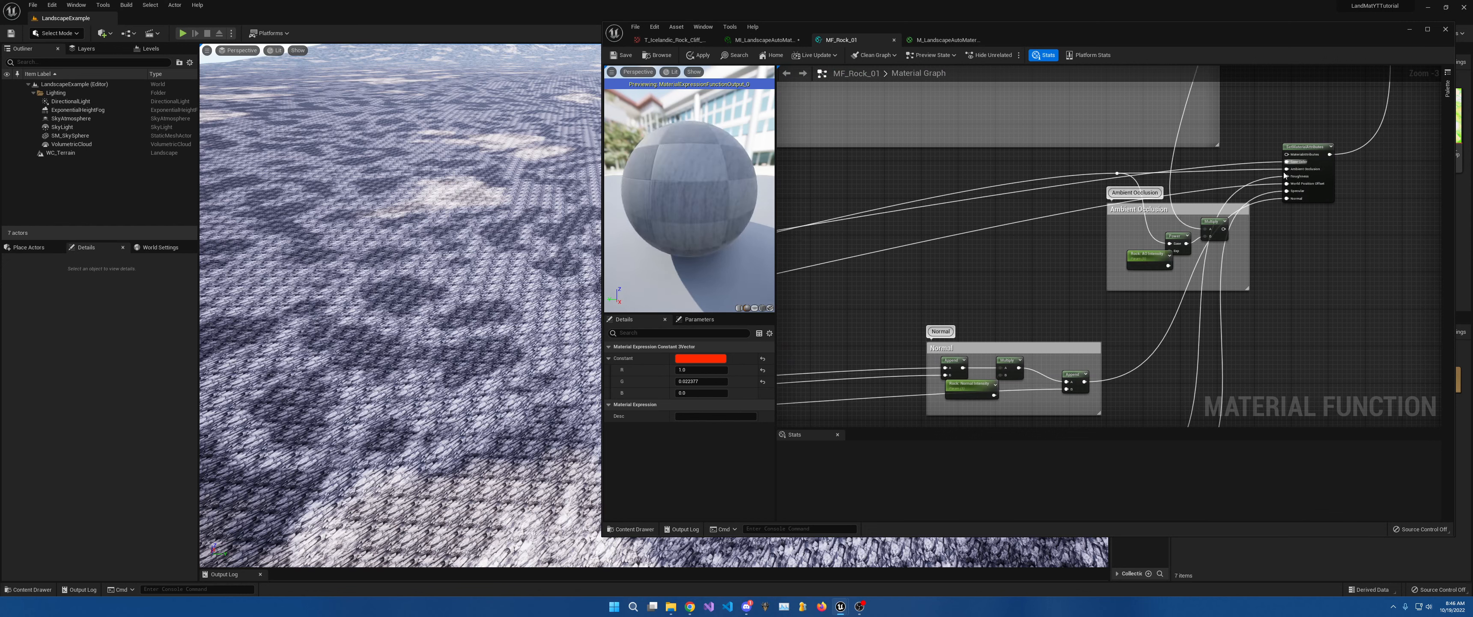
Save MF_Rock_01 and fly over the terrain to see the red patches.
click(622, 58)
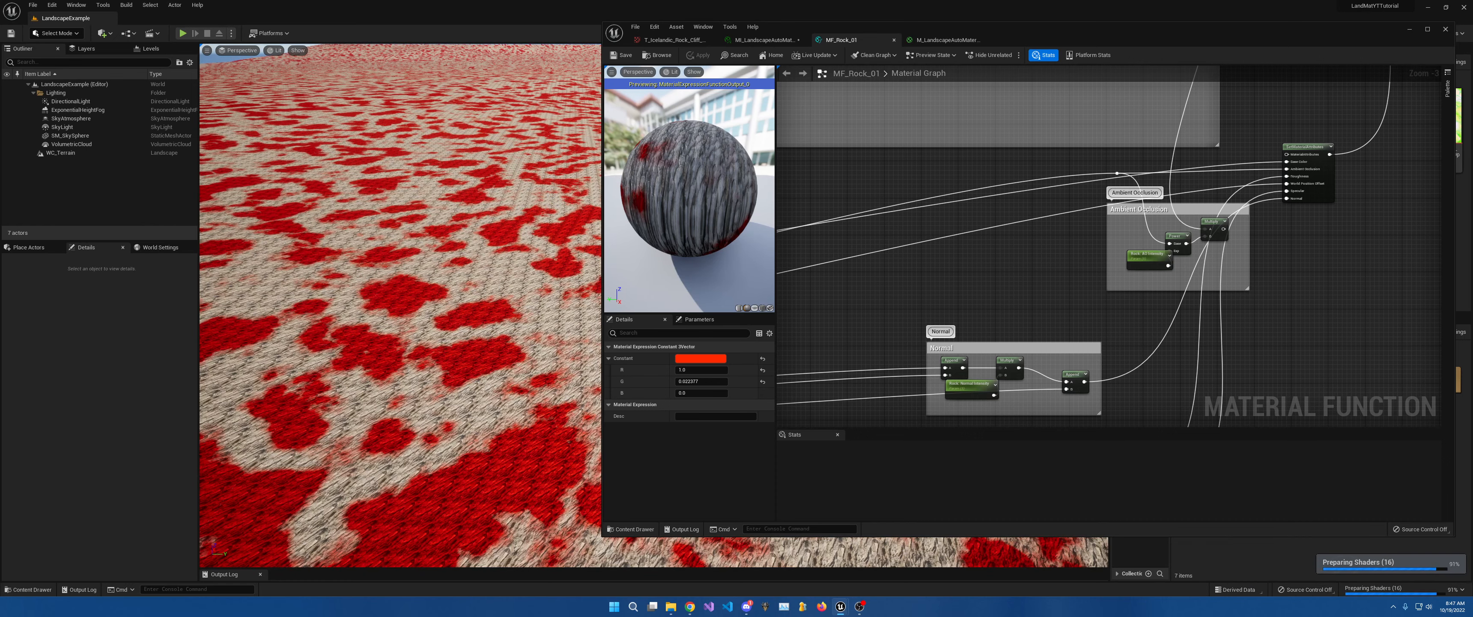
right_drag(539, 284, 597, 349)
key(w)
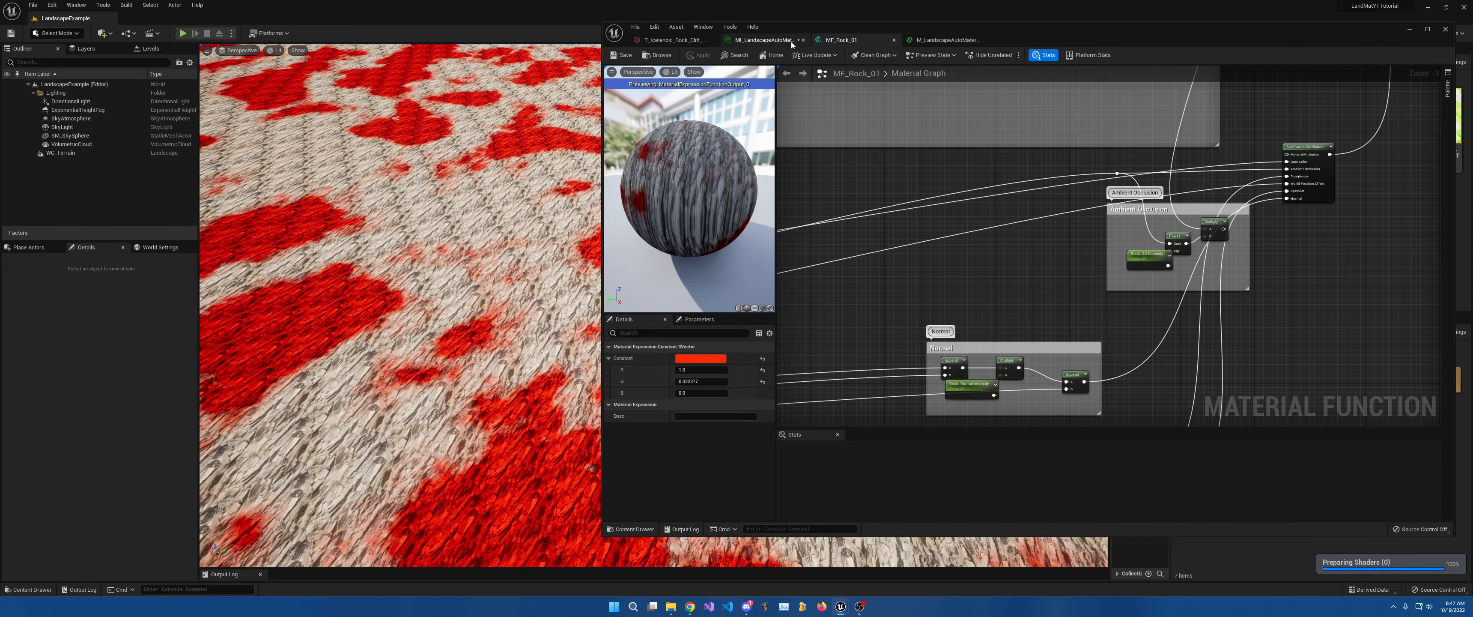
Bring up MI_LandscapeAutoMat and move its editor window aside to reveal the terrain.
click(760, 41)
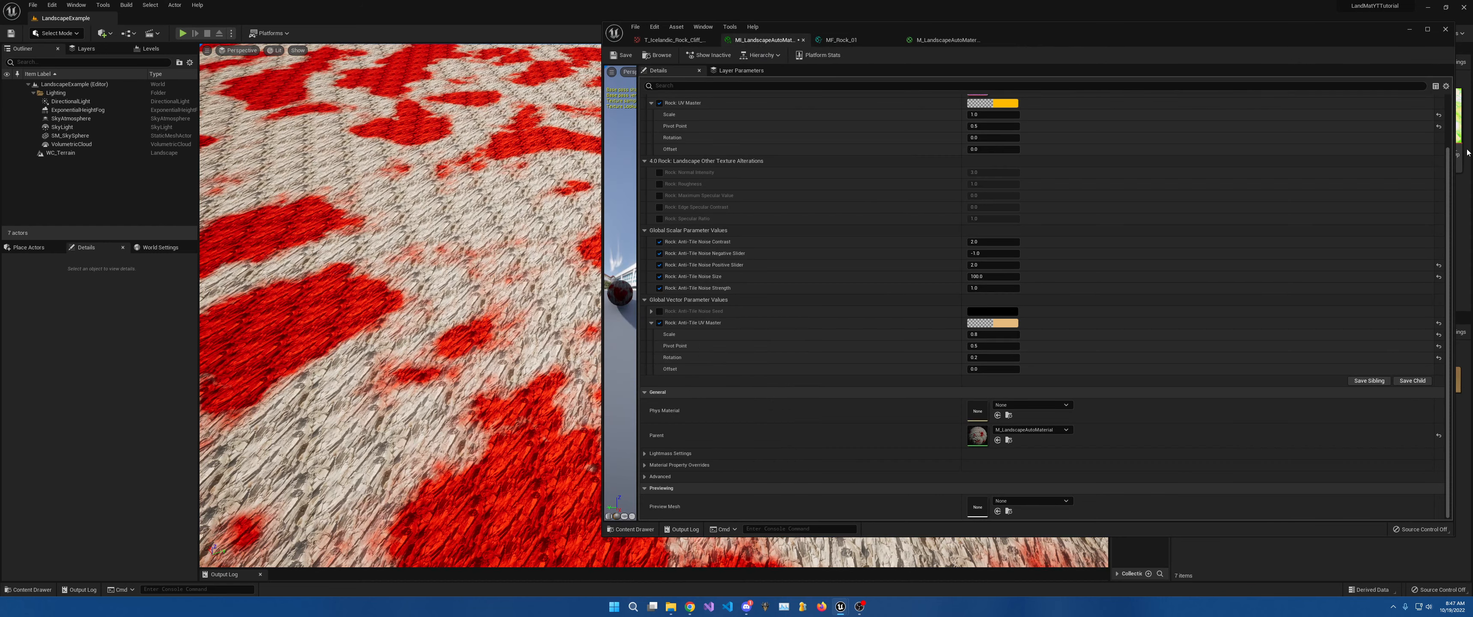
drag(1456, 171, 1033, 172)
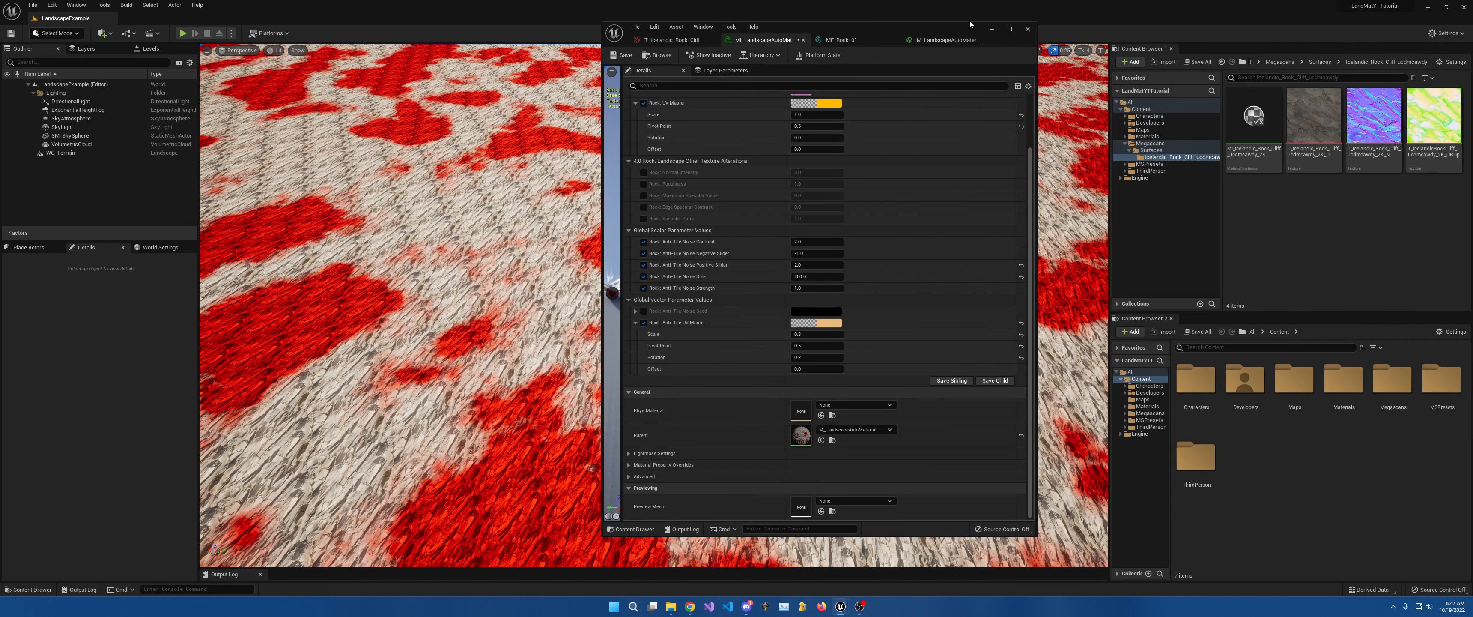
drag(888, 30, 1297, 57)
mouse_move(476, 155)
right_down()
mouse_move(477, 109)
mouse_move(476, 154)
right_up()
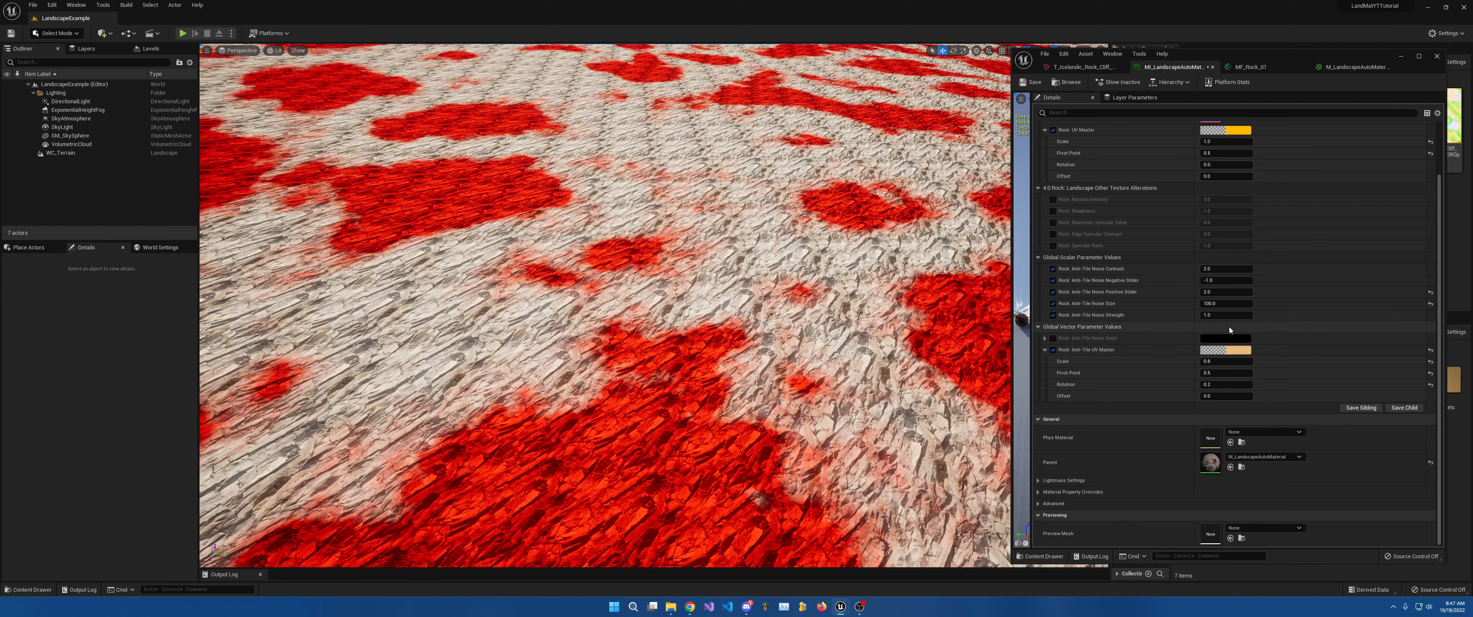
Try Anti-Tile Noise Size values 50 and 20, settling on 10.
click(1224, 304)
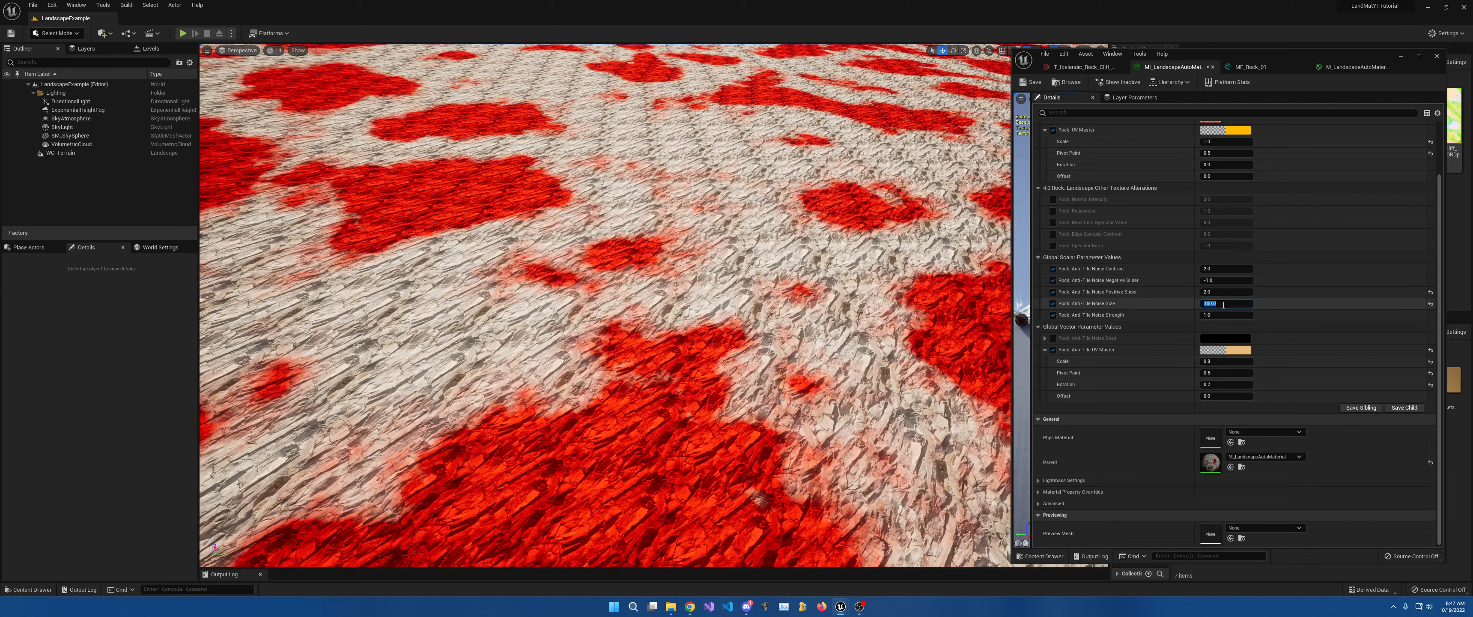
text(50)
key(Return)
text(20)
key(Return)
text(10)
key(Return)
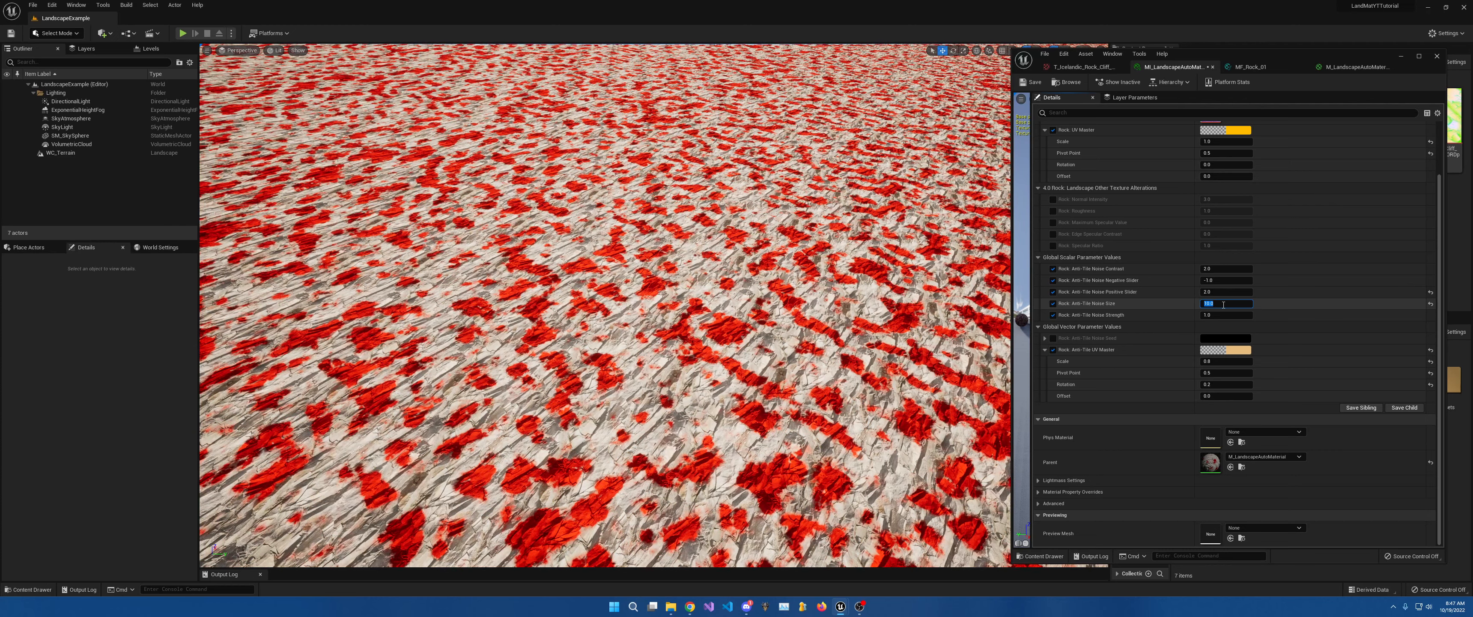
Set the Anti-Tile UV Master Offset to 0.5 and review the shrunken red patches.
right_drag(728, 198, 724, 158)
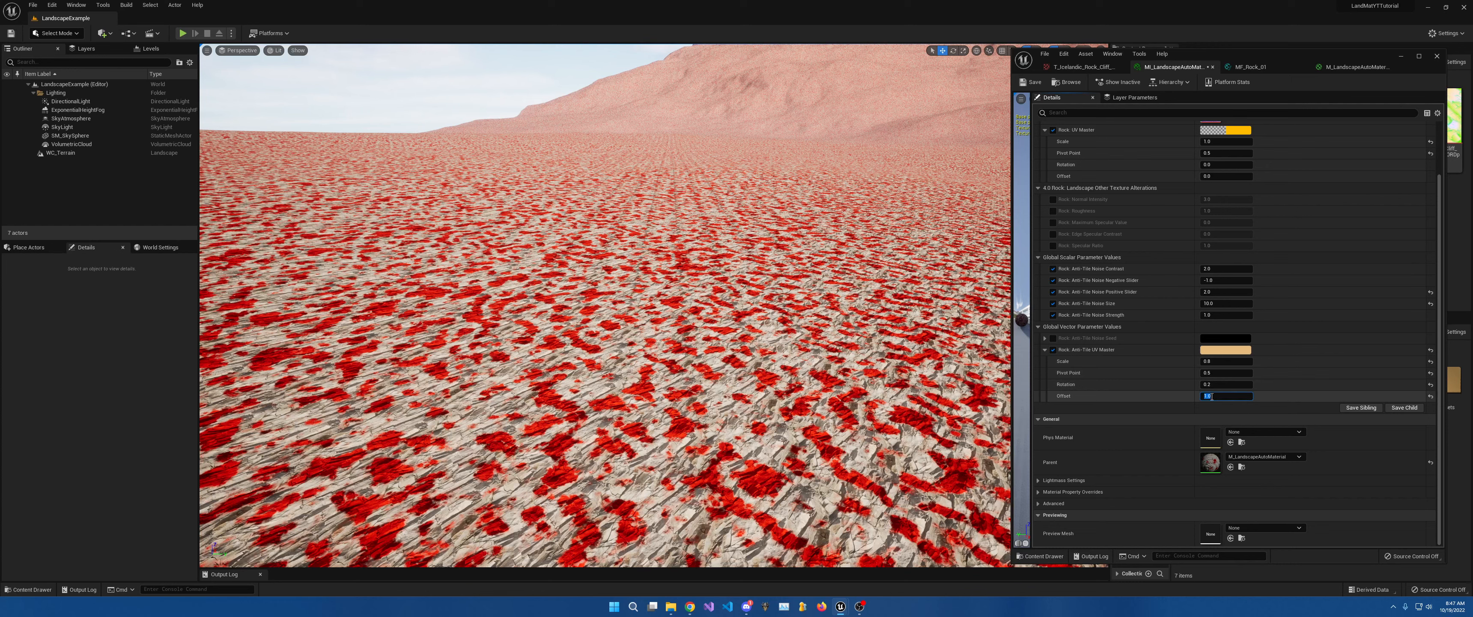
click(1212, 397)
text(.5)
key(Return)
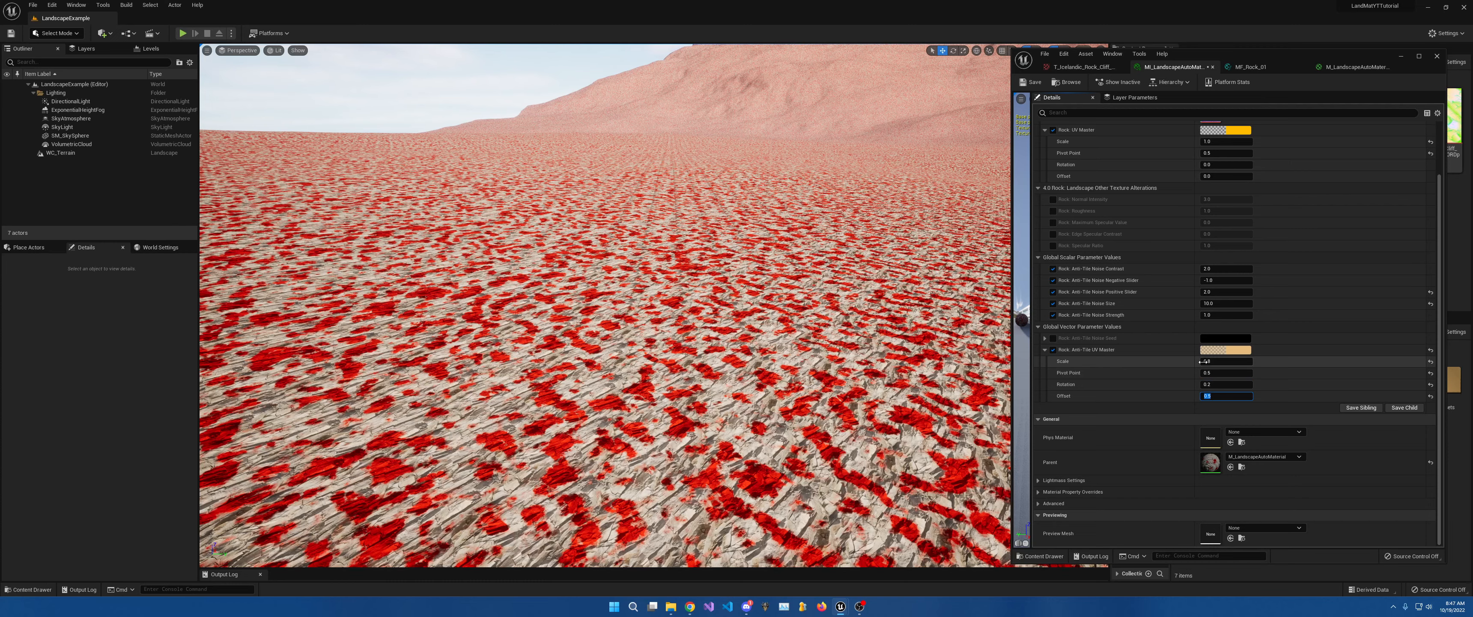
right_drag(801, 332, 881, 312)
right_drag(701, 332, 755, 325)
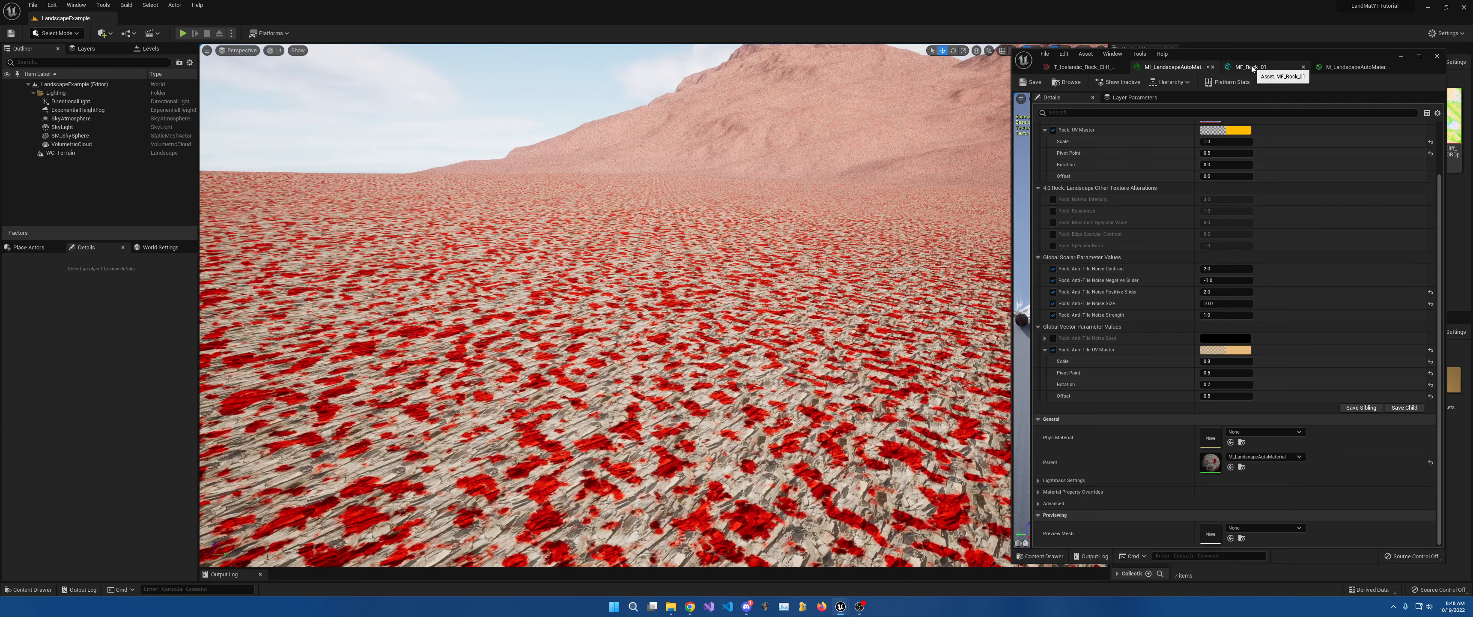
click(1251, 67)
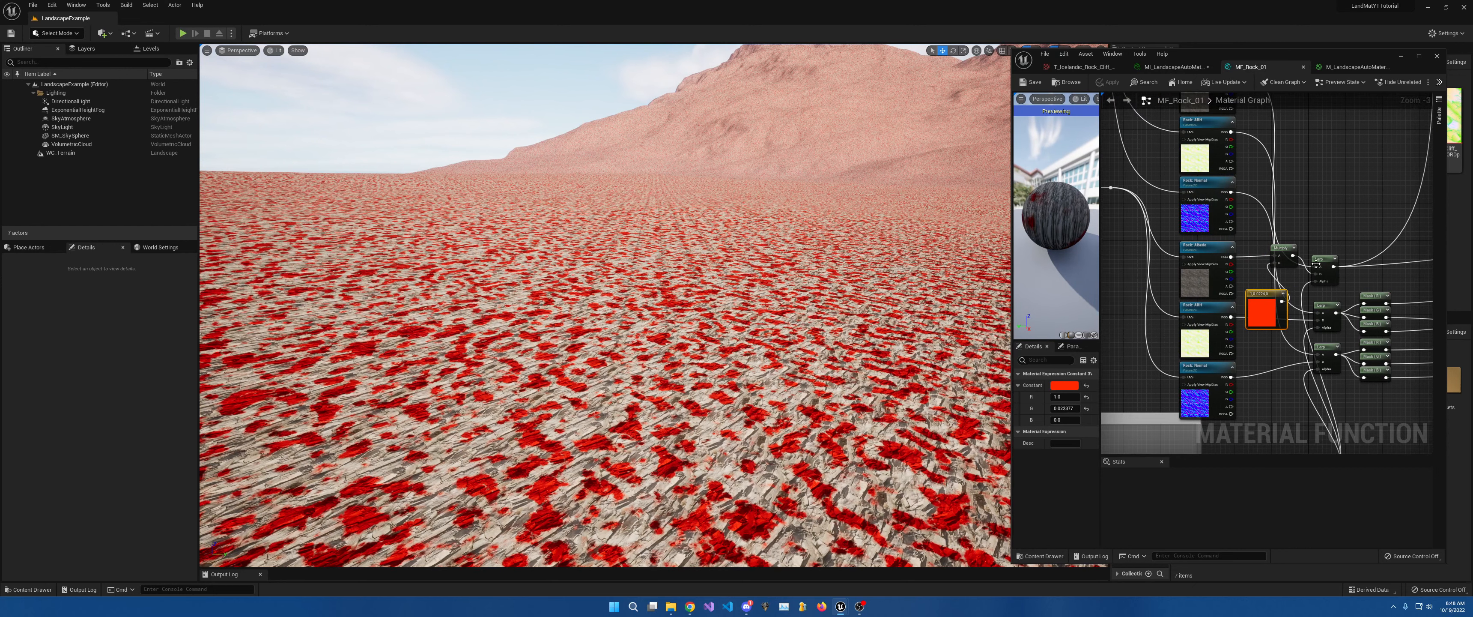
Connect the lower Rock Albedo RGB to Lerp A, move the Multiply node below, and save.
drag(1317, 266, 1231, 257)
right_drag(1410, 269, 1366, 275)
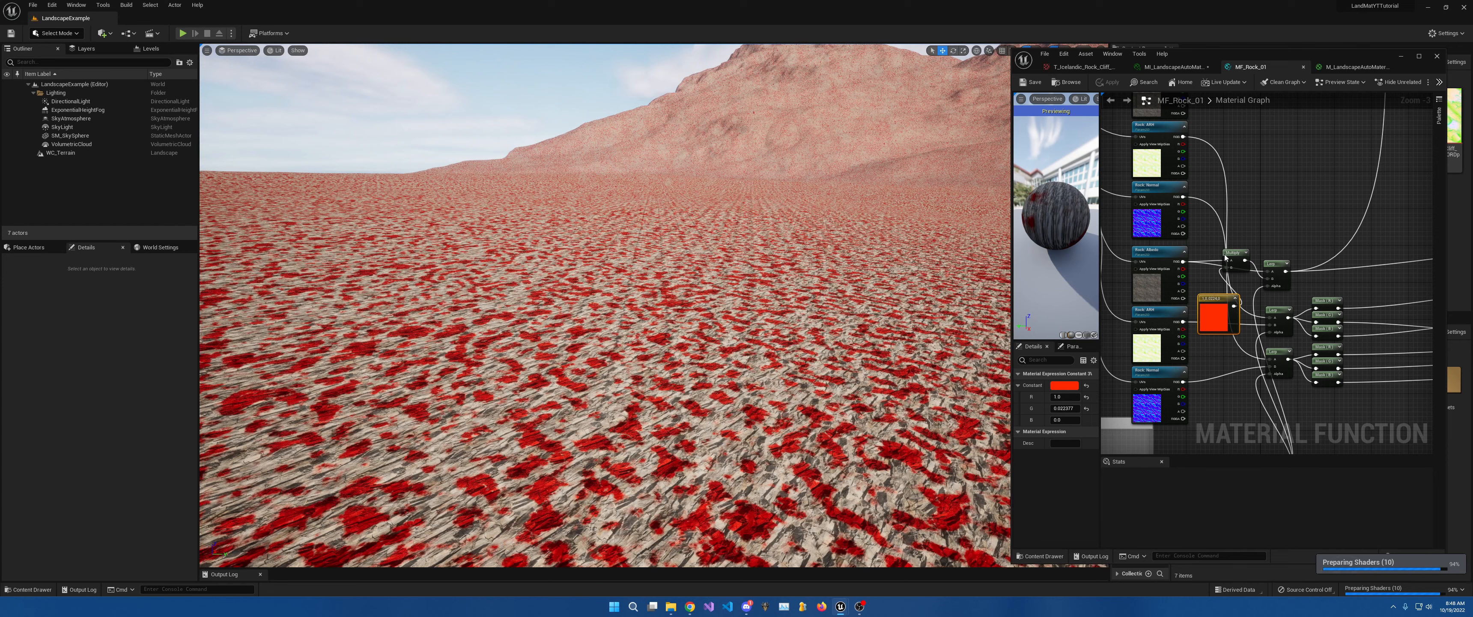
drag(1226, 257, 1228, 294)
drag(1183, 262, 1164, 139)
scroll(1263, 199, up, 2)
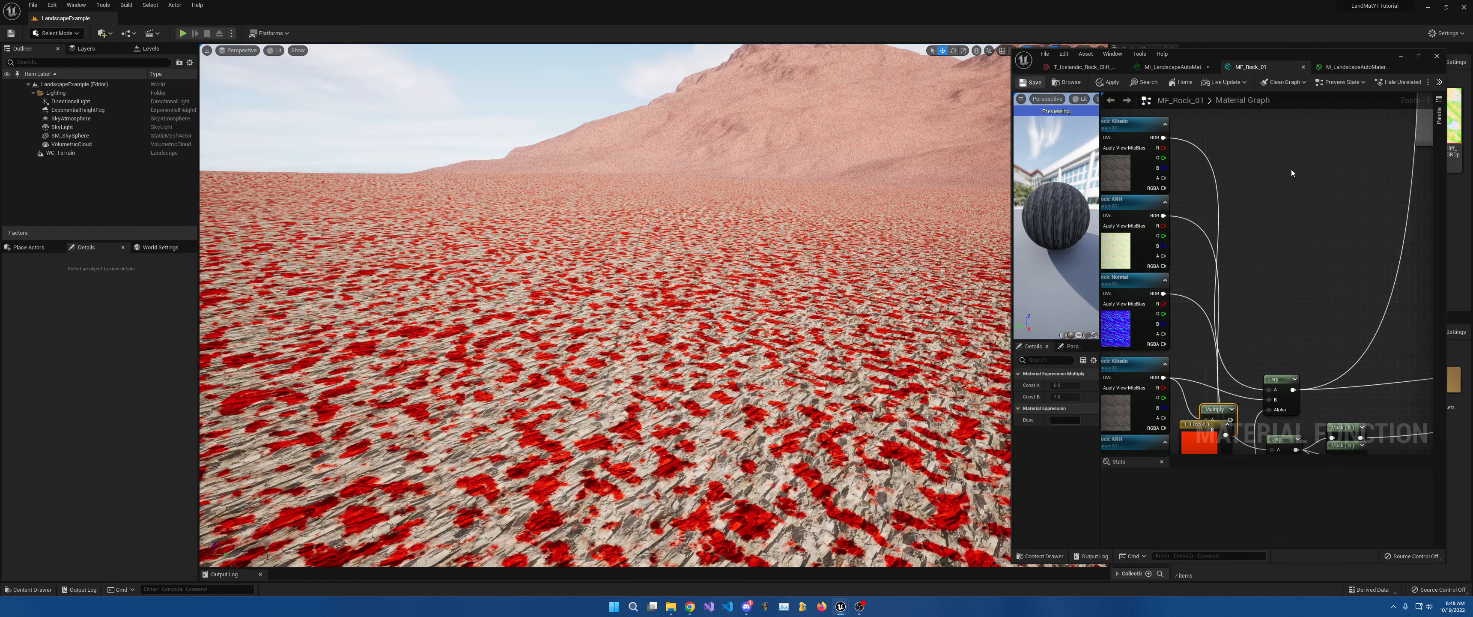
key(ctrl+s)
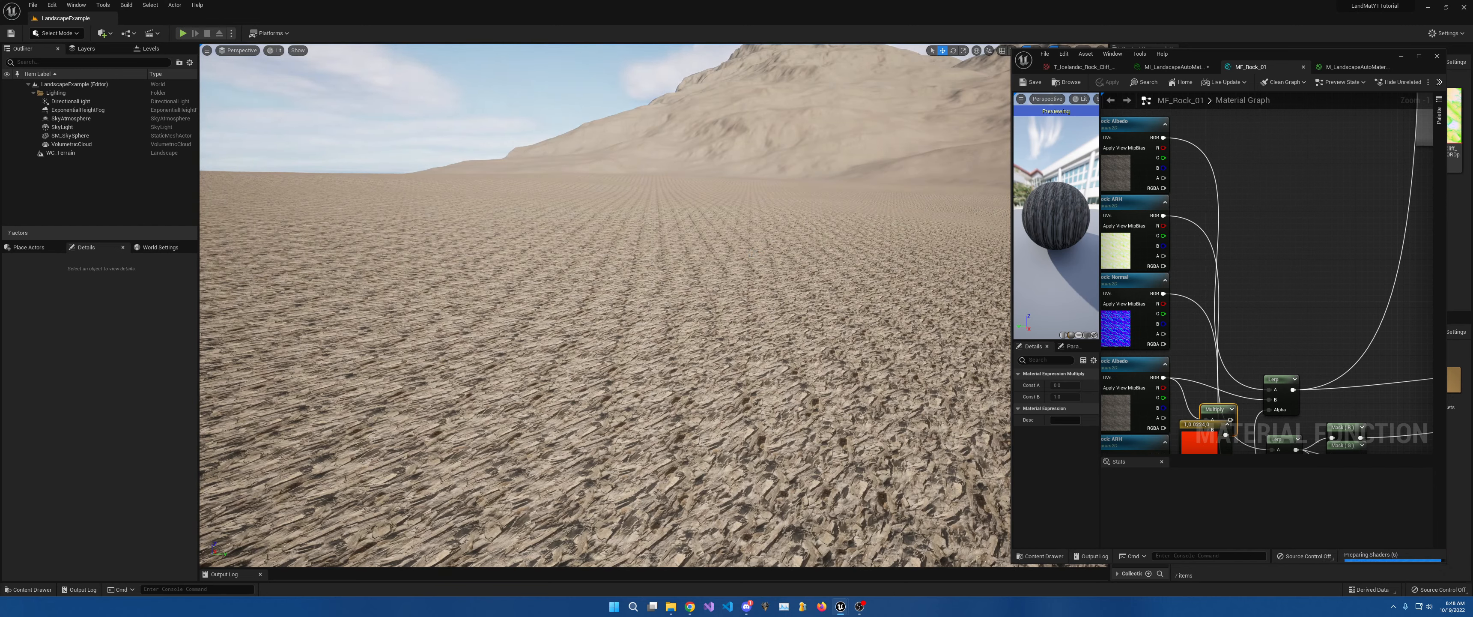
right_drag(1312, 358, 1417, 255)
Try Anti-Tile Noise Positive Slider values 3, 5, 1 and 4, settling on 3.
click(1172, 67)
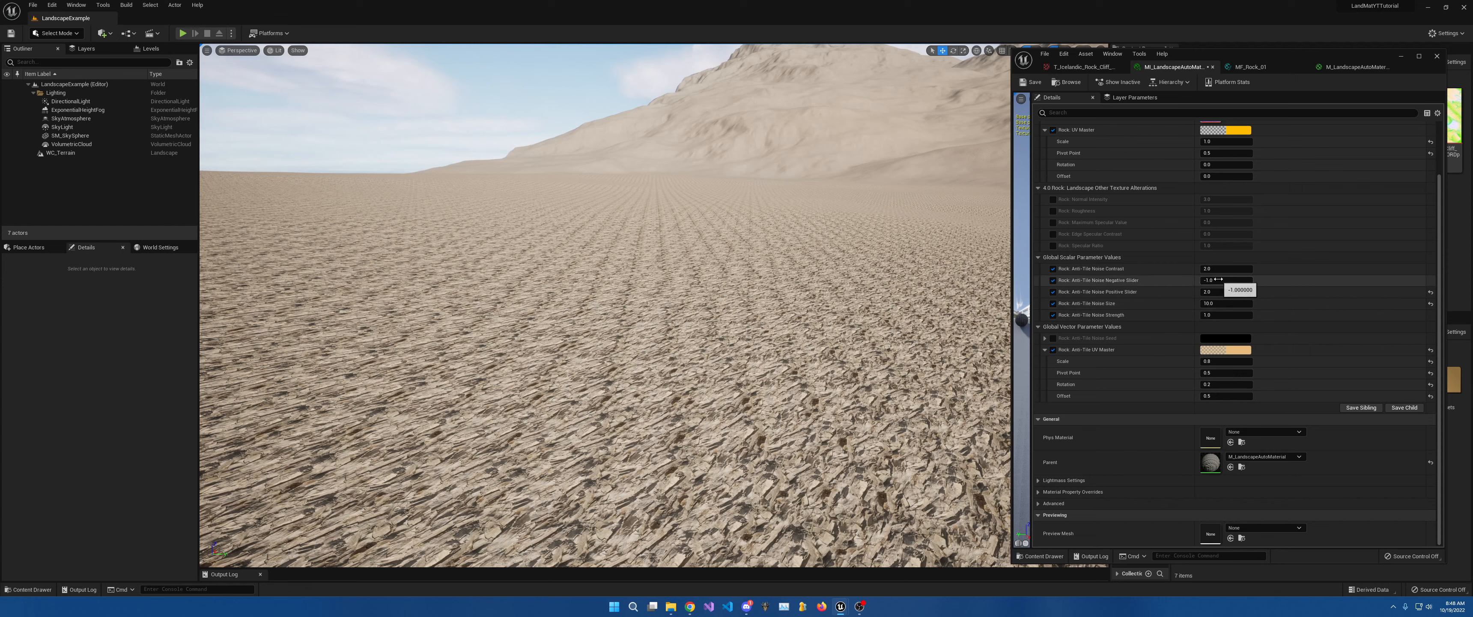
click(1224, 292)
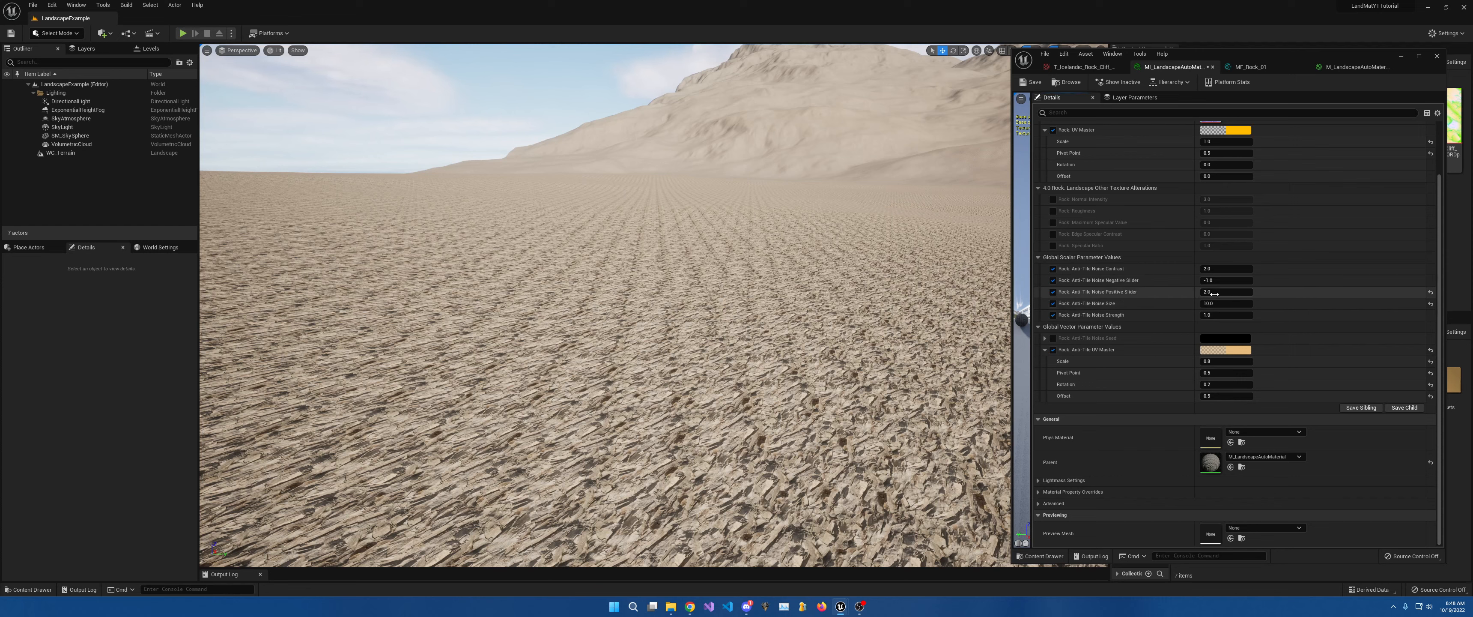
text(3)
key(Return)
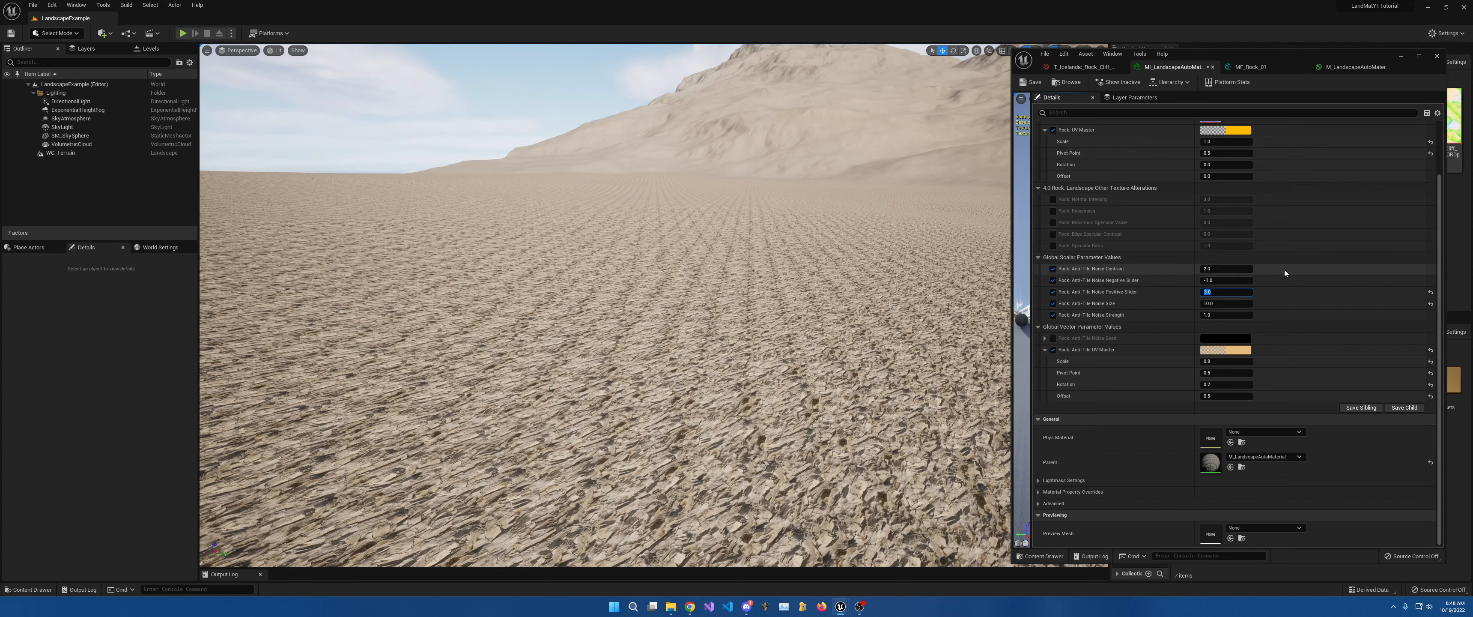
text(5)
key(Return)
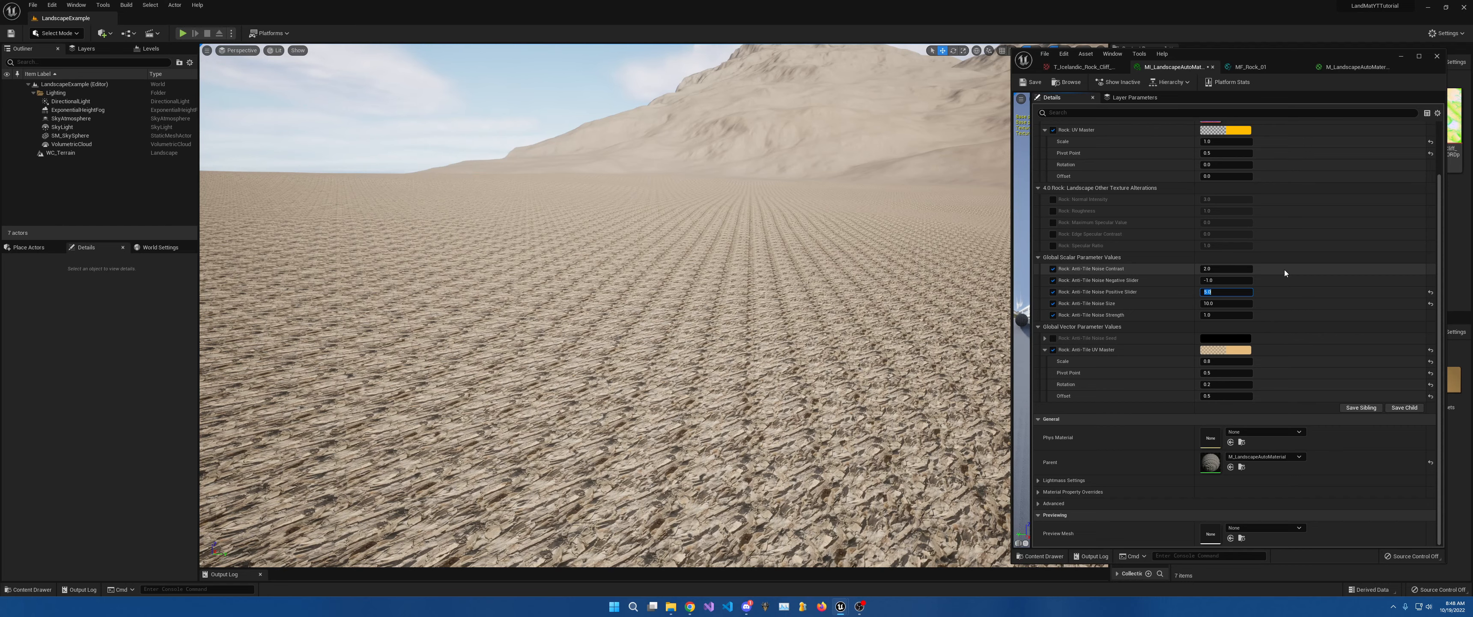
text(1)
key(Return)
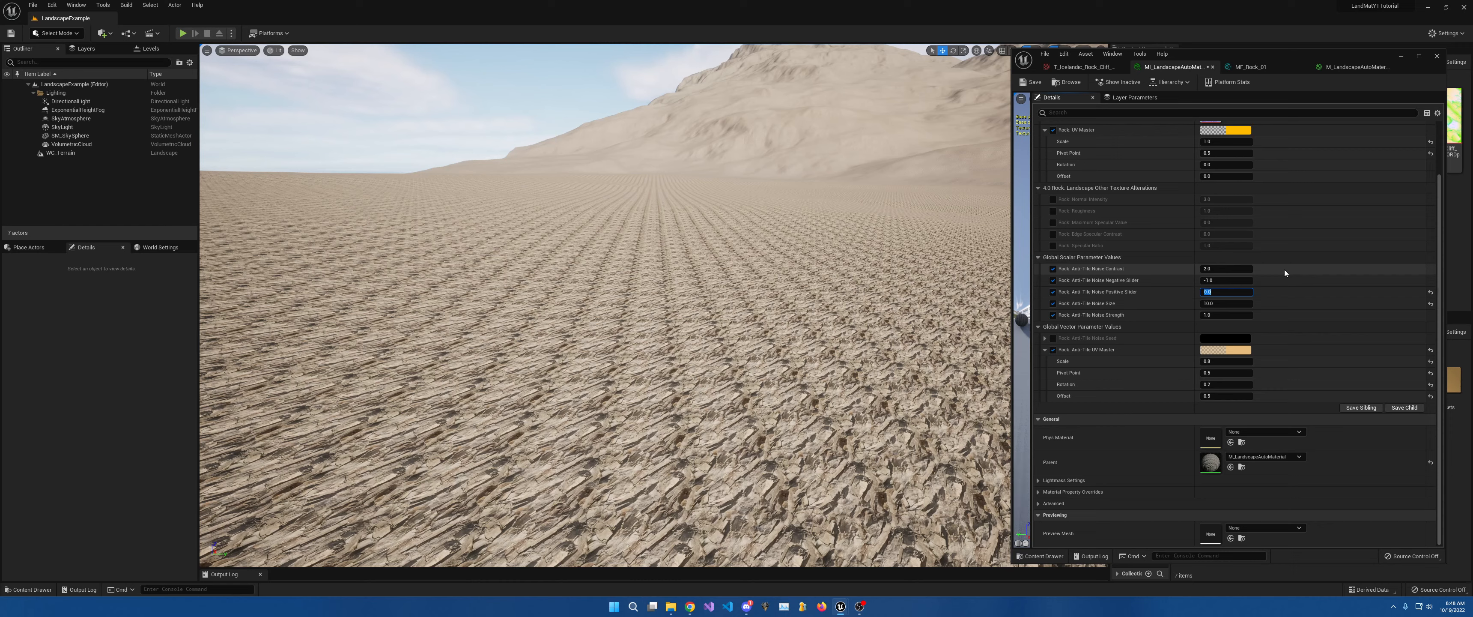
text(4)
key(Return)
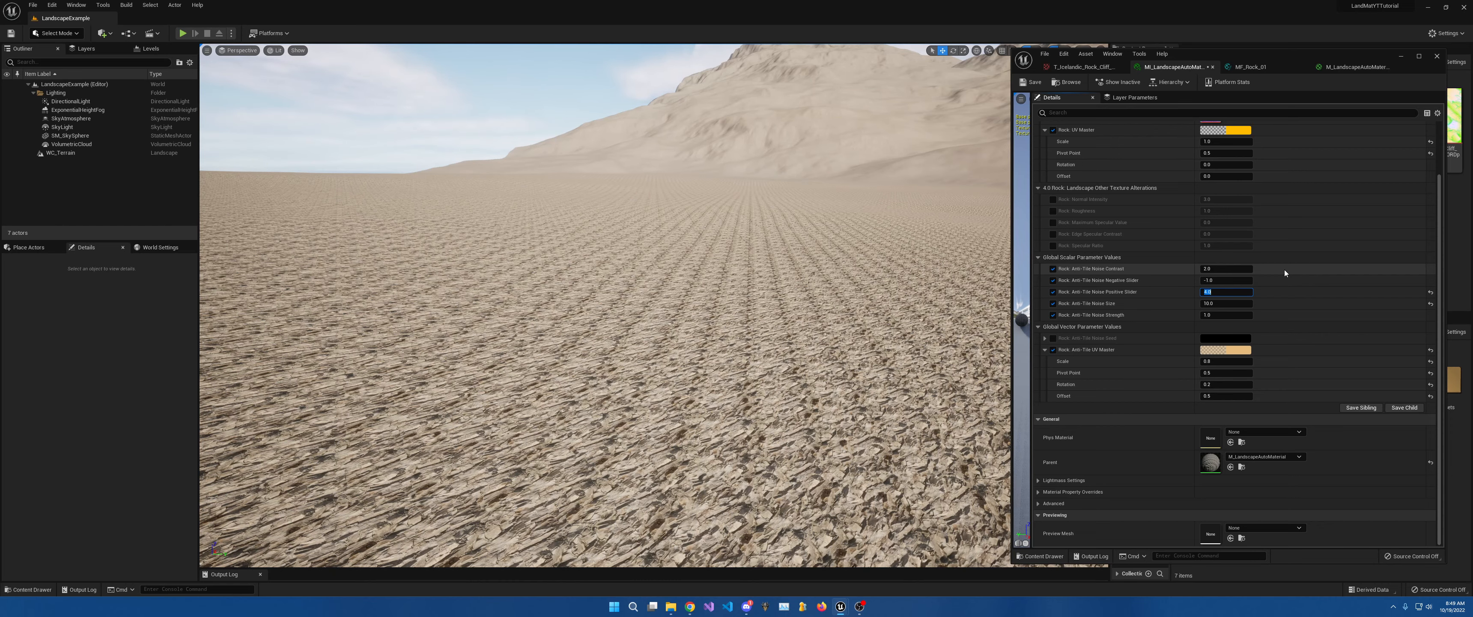
text(3)
key(Return)
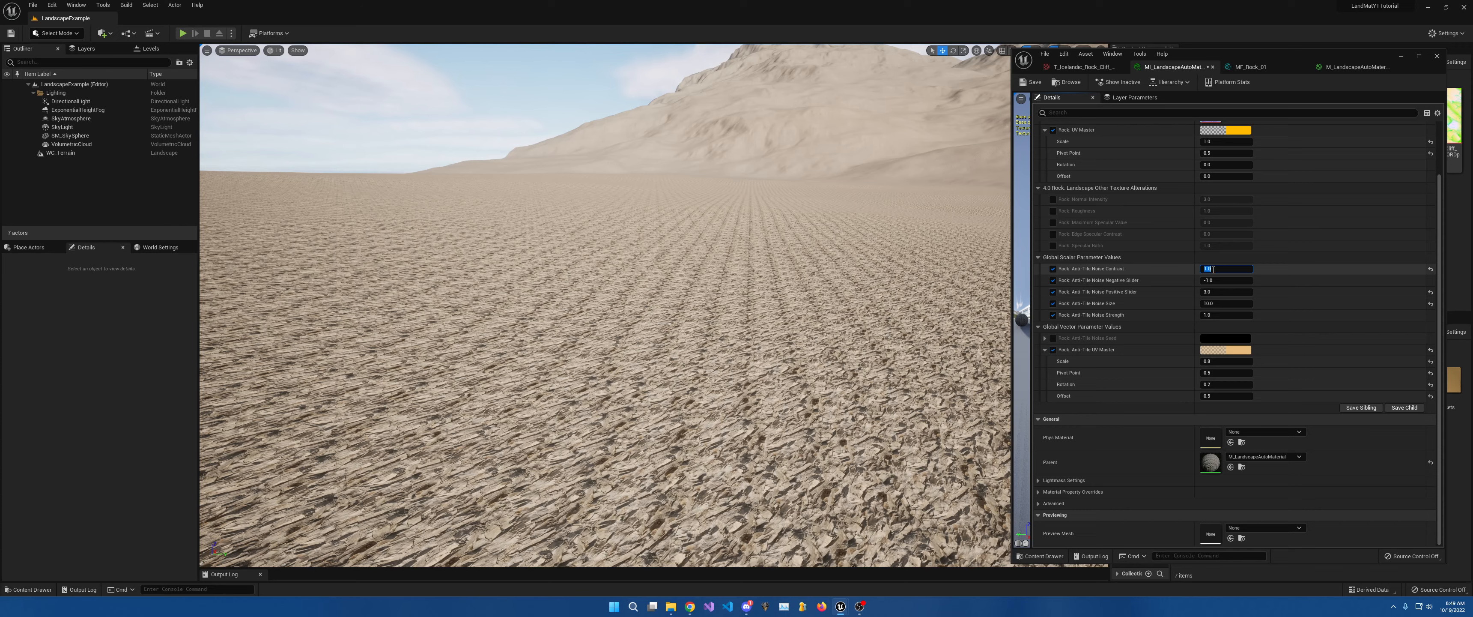
Try Anti-Tile Noise Contrast 5, return it to 1, and set Noise Strength to 2.
text(5)
key(Return)
text(1)
key(Return)
right_drag(761, 263, 915, 266)
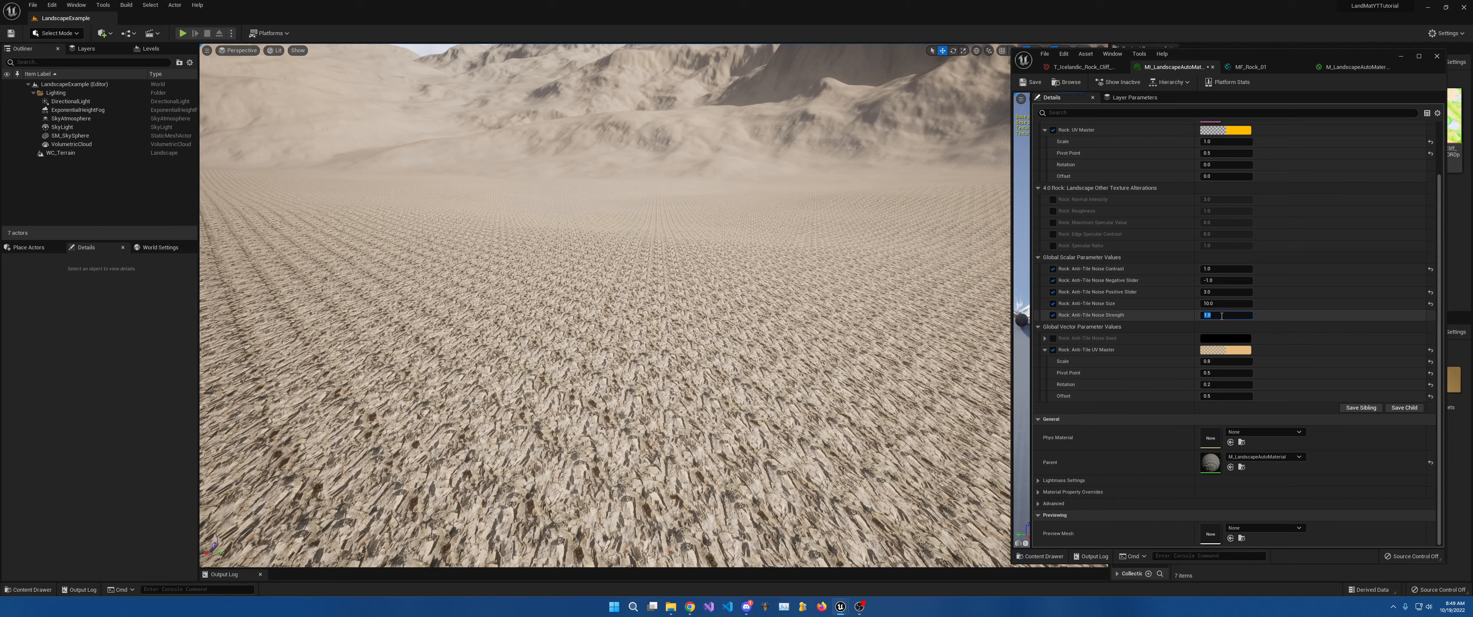
text(2)
key(Return)
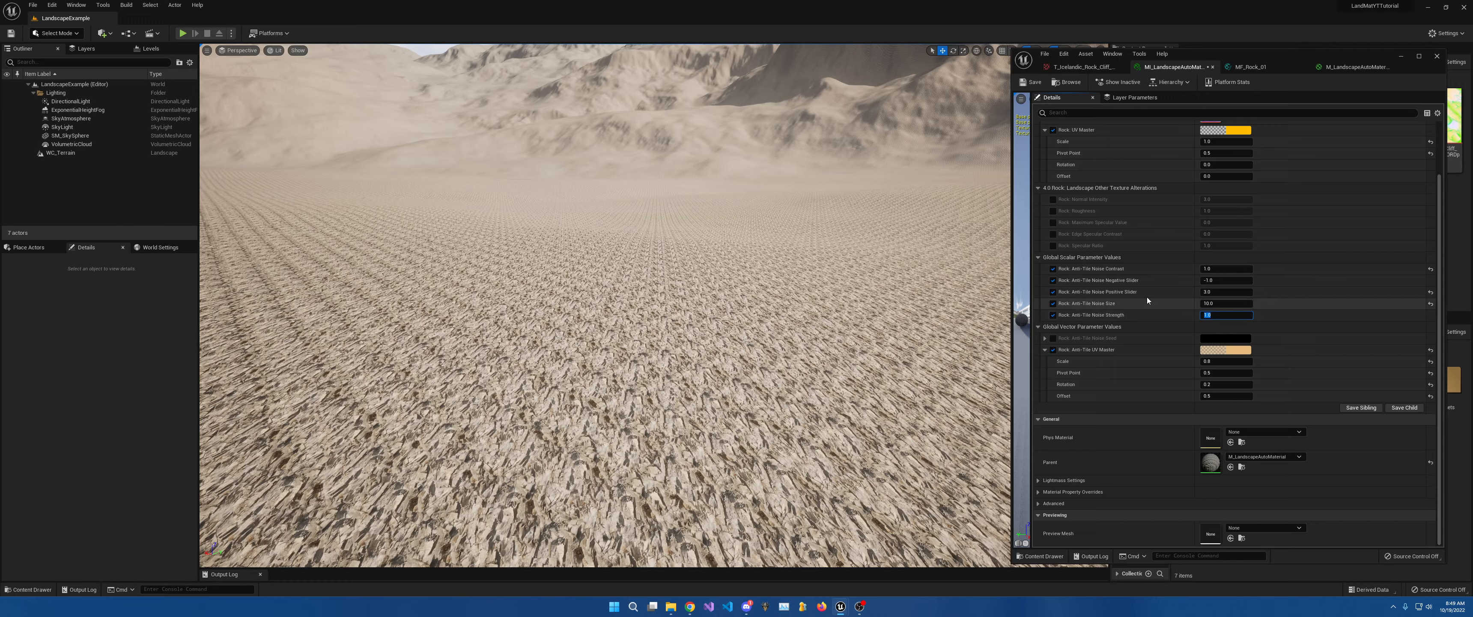
Set Anti-Tile Noise Size to 15, try 20, then return it to 15.
key(w)
right_drag(823, 275, 792, 321)
key(w)
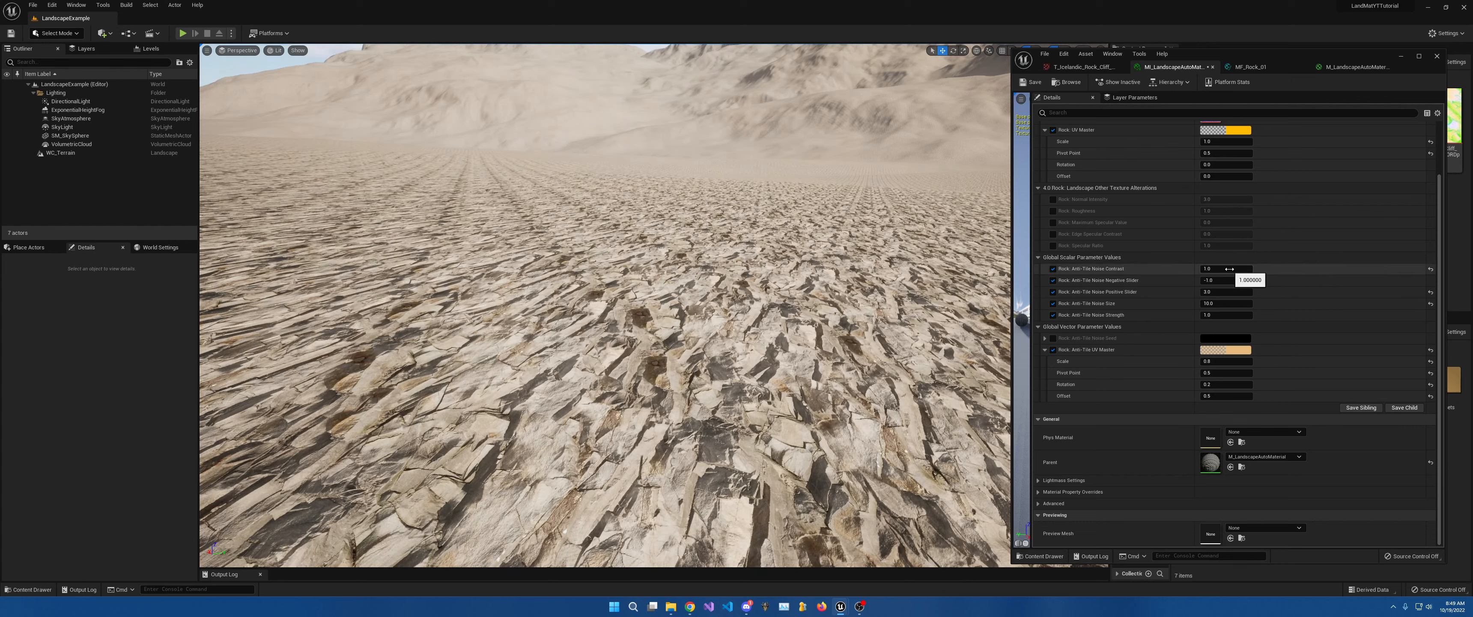
mouse_move(801, 321)
right_down()
mouse_move(803, 344)
mouse_move(791, 337)
right_up()
key(w)
right_drag(771, 298, 780, 298)
key(s)
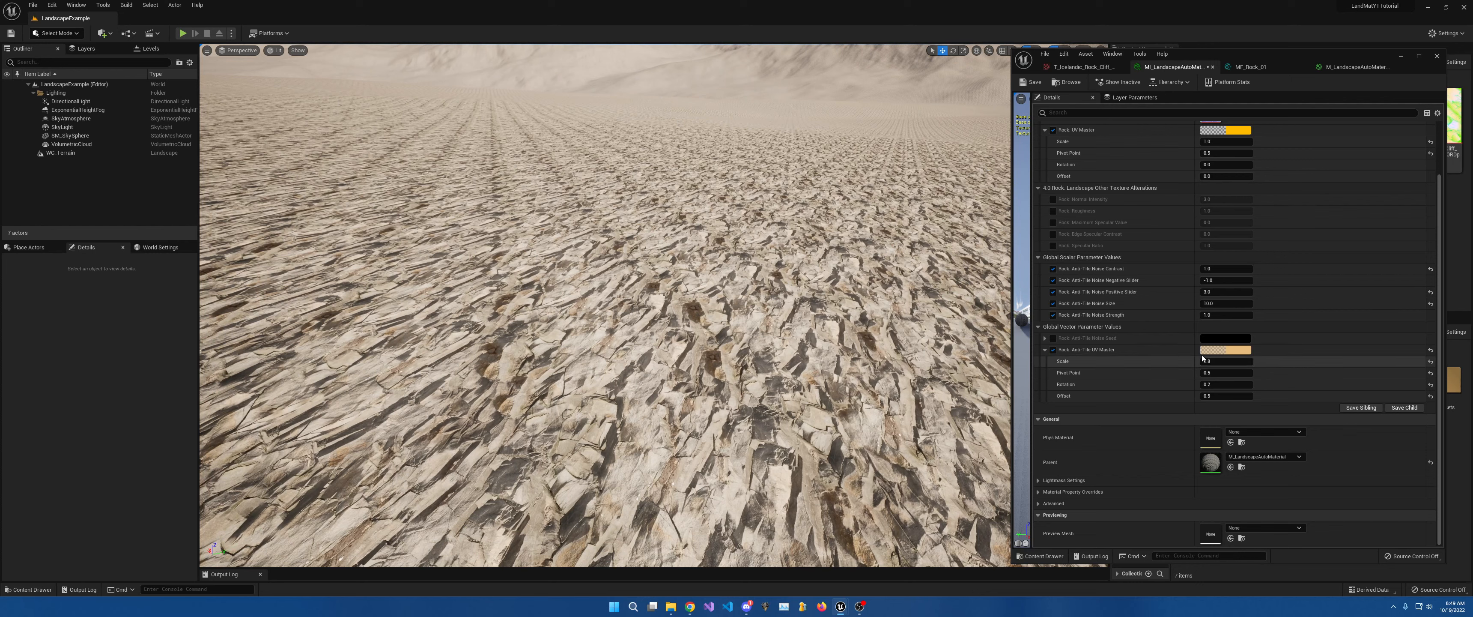
click(1209, 305)
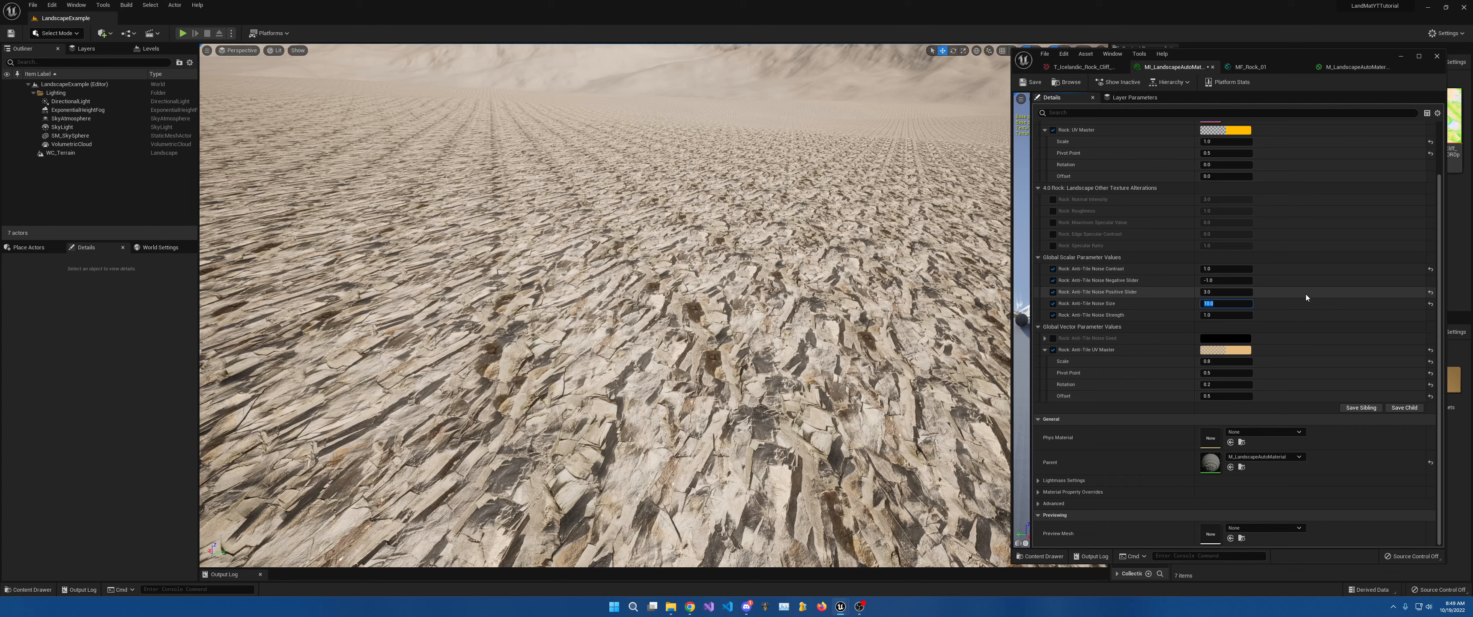
text(15)
key(Return)
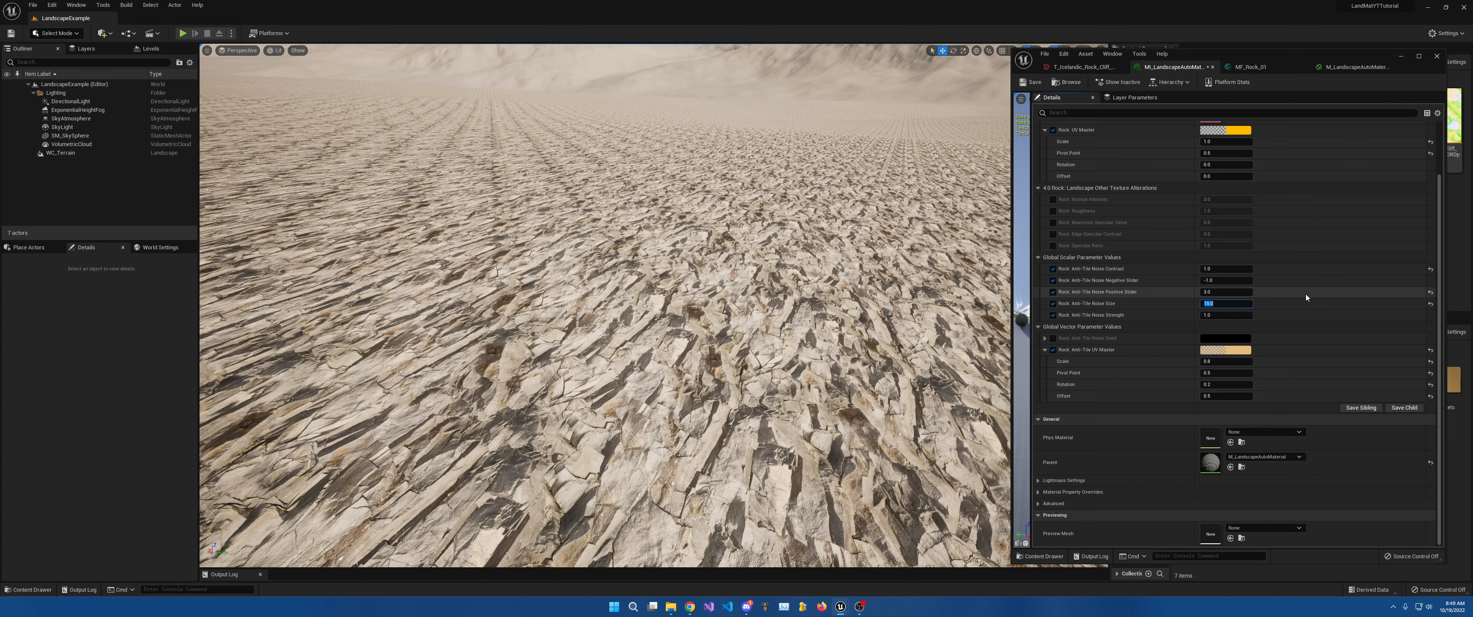
text(20)
key(Return)
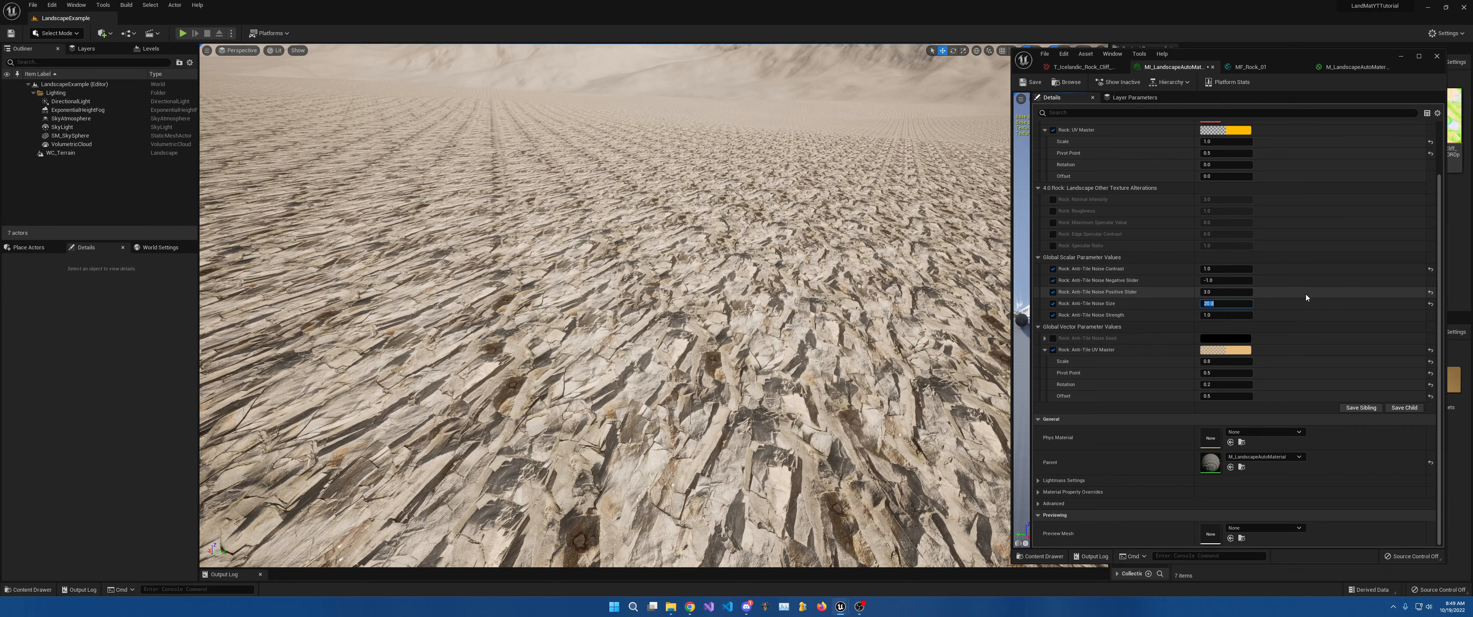
text(15)
key(Return)
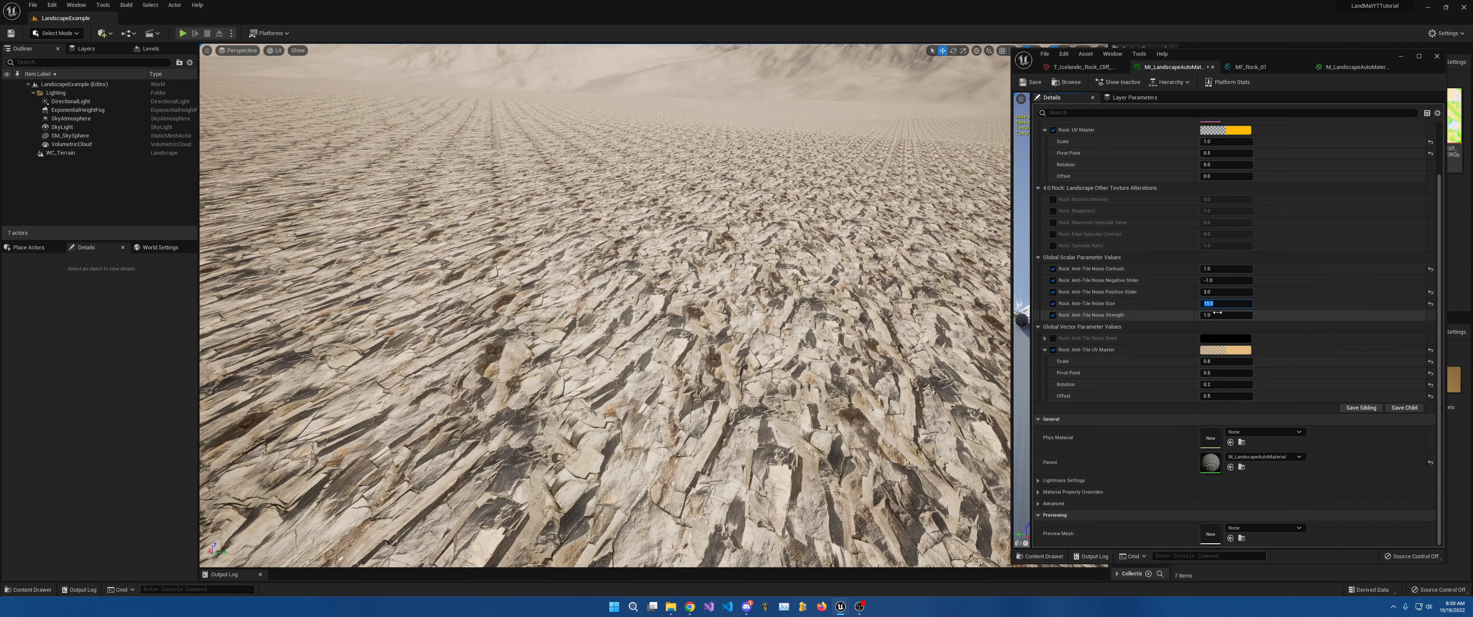
Feed the Multiply result into the Lerp's B input, bringing red patches back on the terrain.
click(1268, 66)
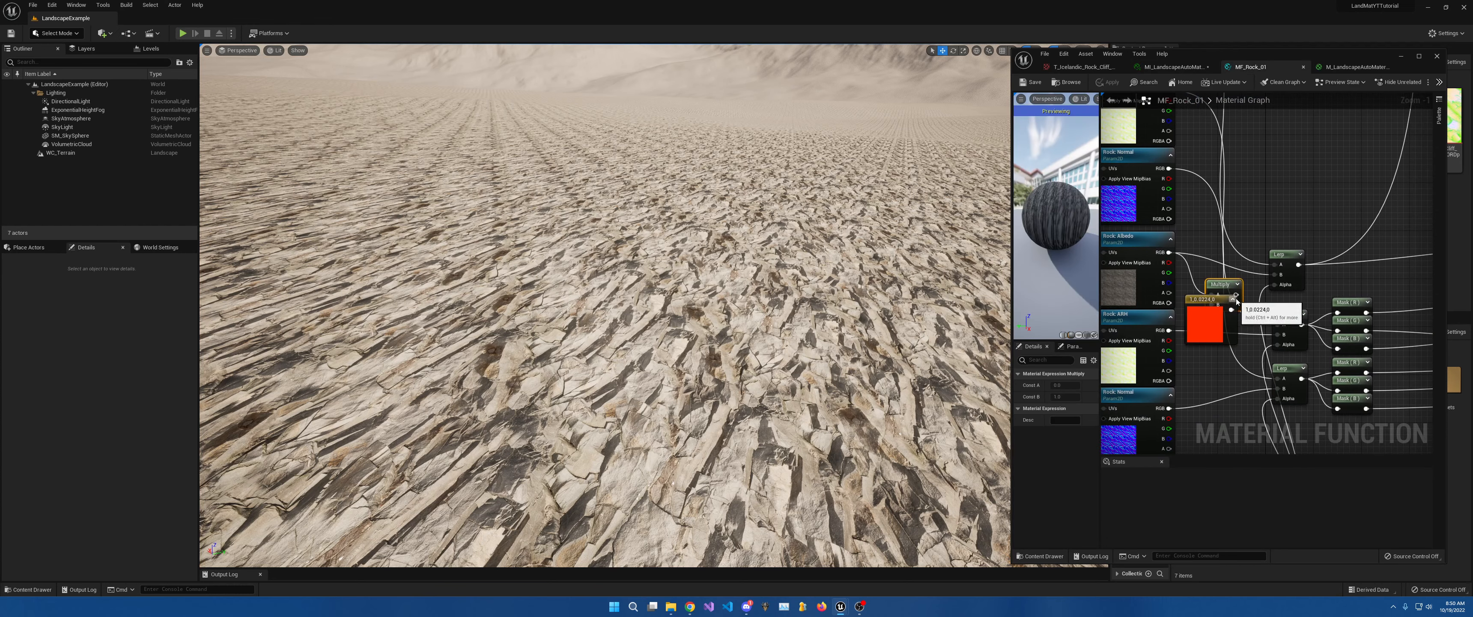
drag(1235, 293, 1279, 276)
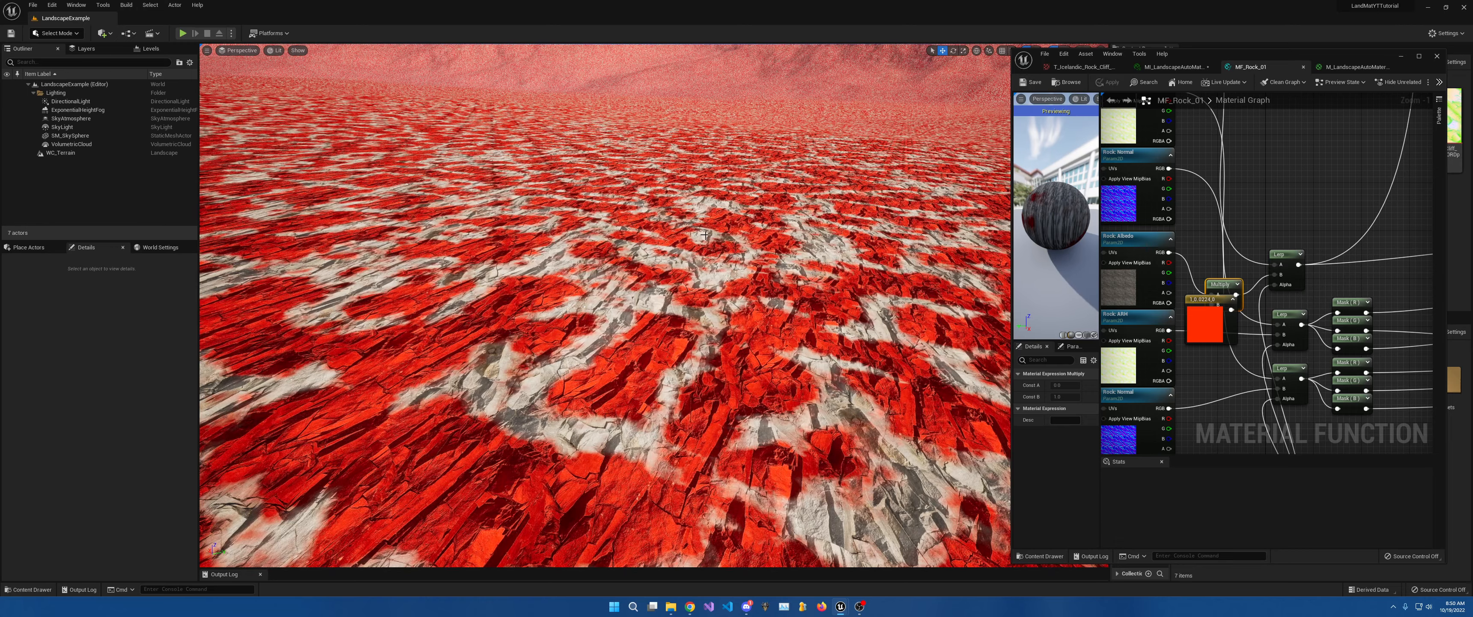
mouse_move(705, 231)
right_down()
mouse_move(687, 247)
mouse_move(689, 195)
mouse_move(688, 219)
right_up()
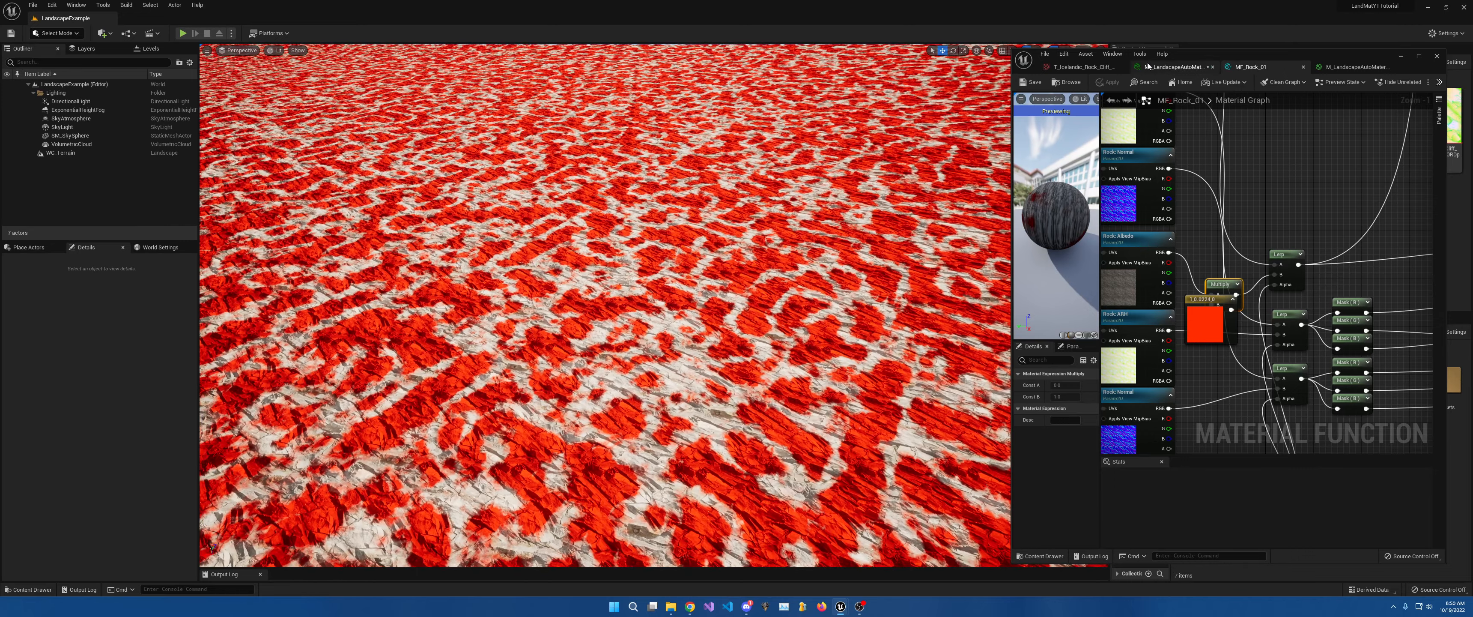
click(1173, 67)
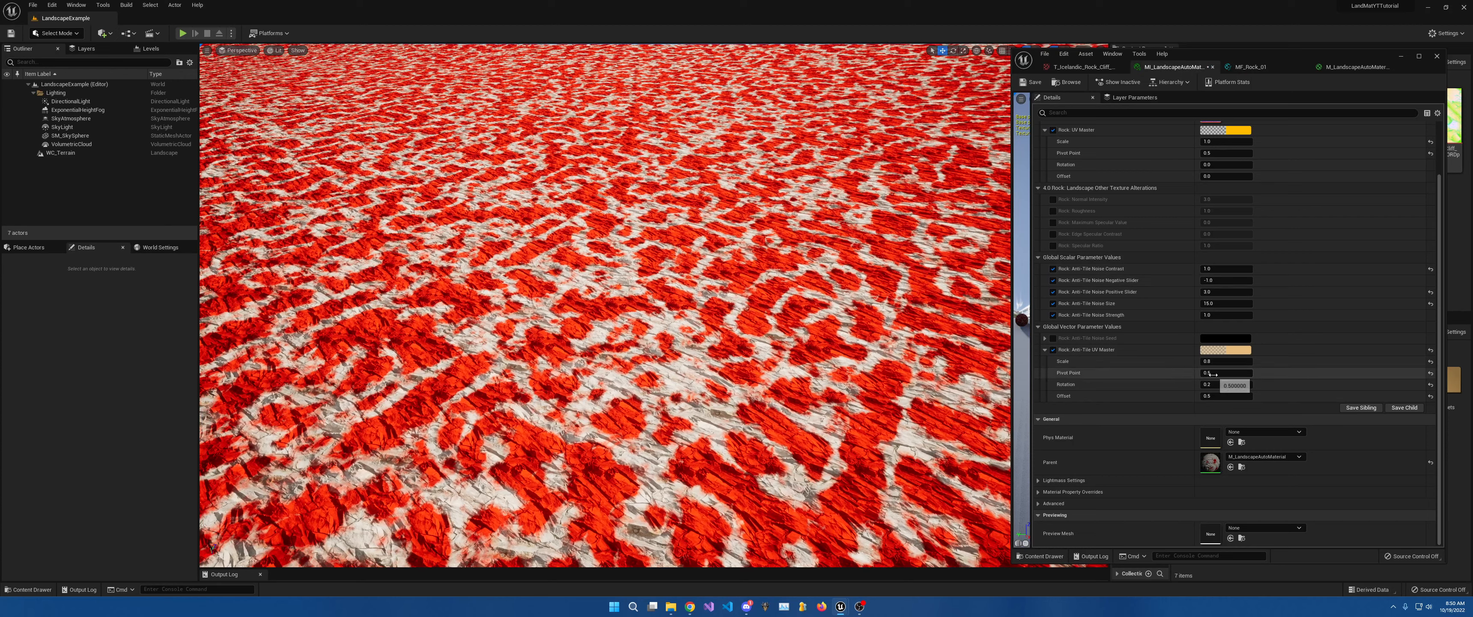
click(1219, 270)
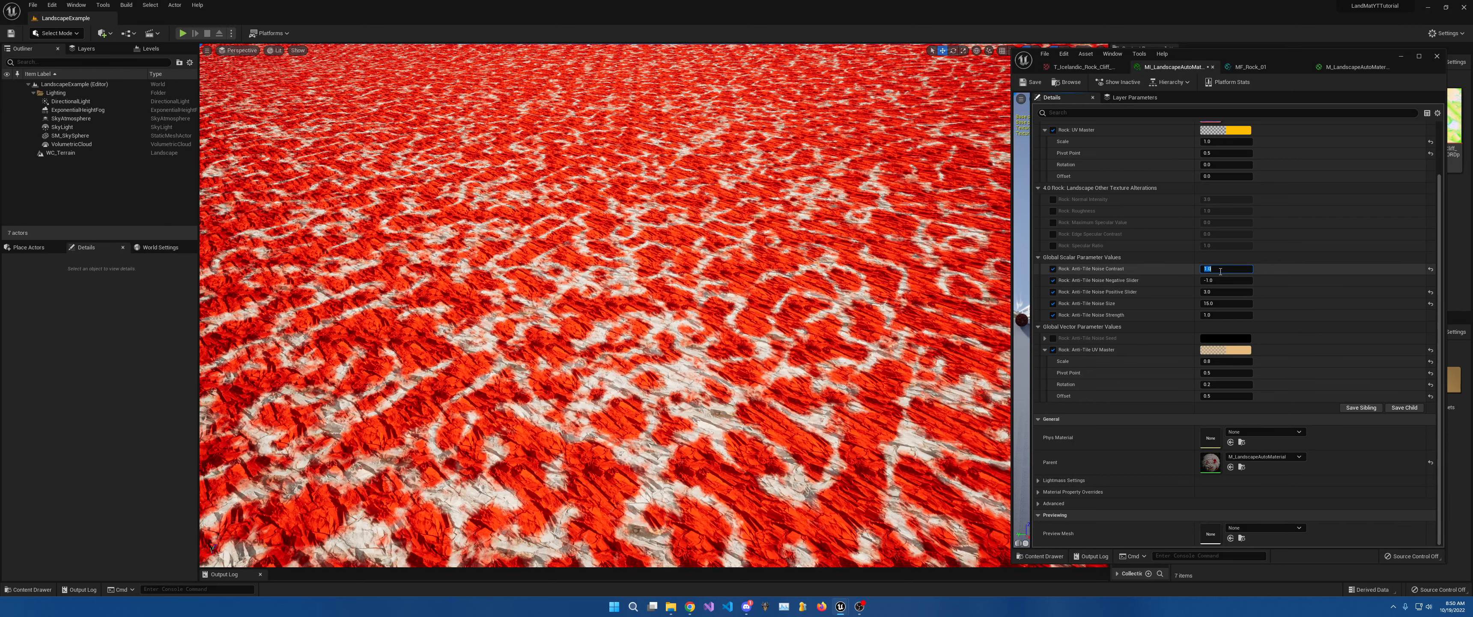
text(2)
key(Return)
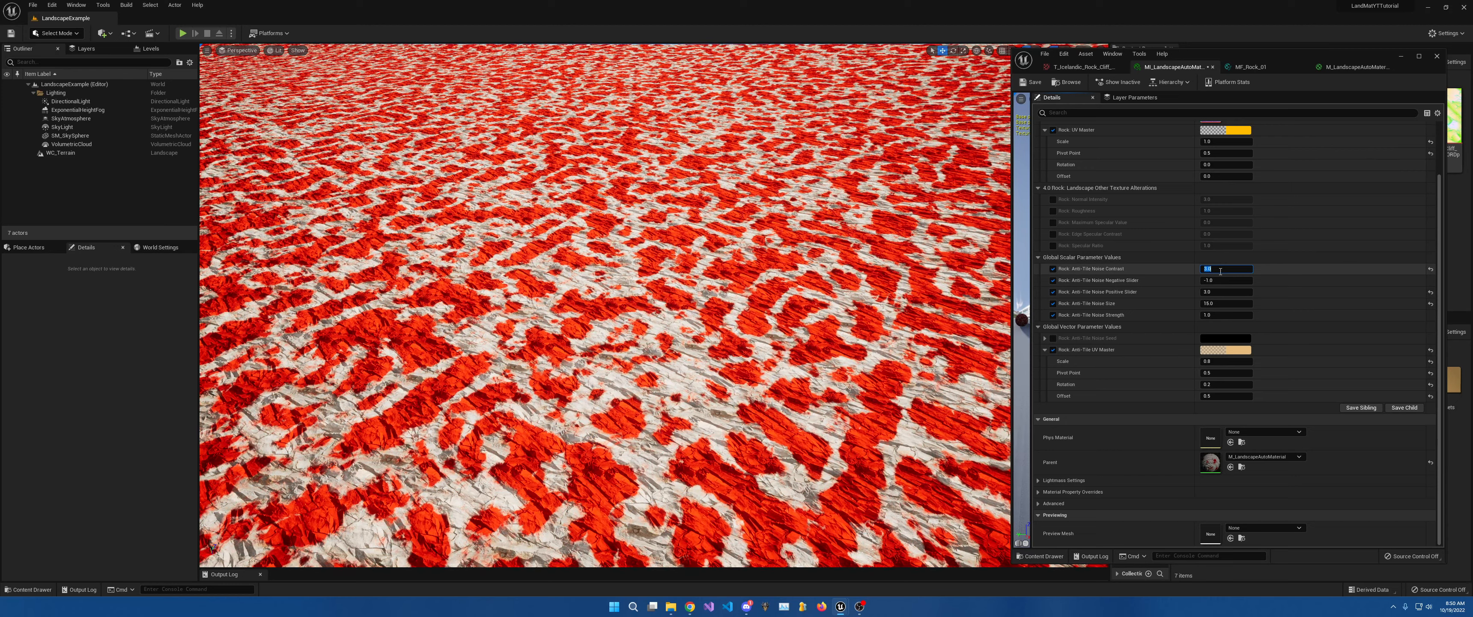
text(1)
key(Return)
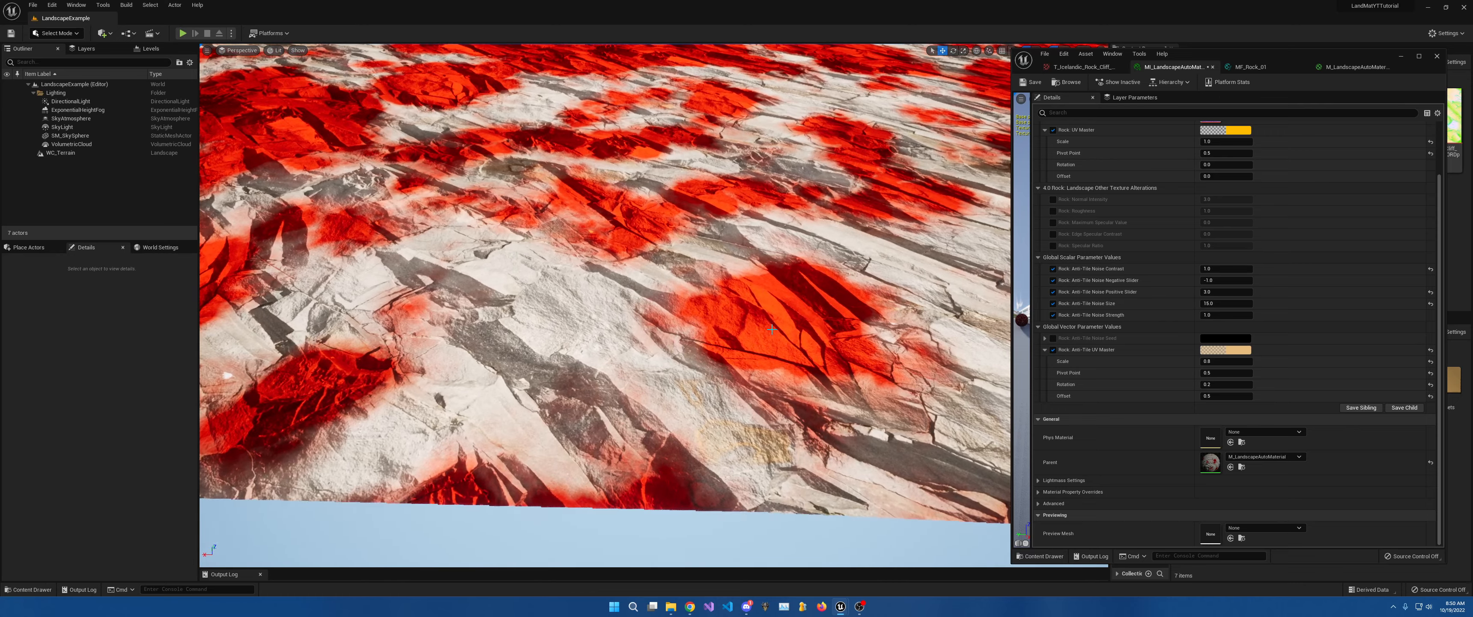
click(1223, 316)
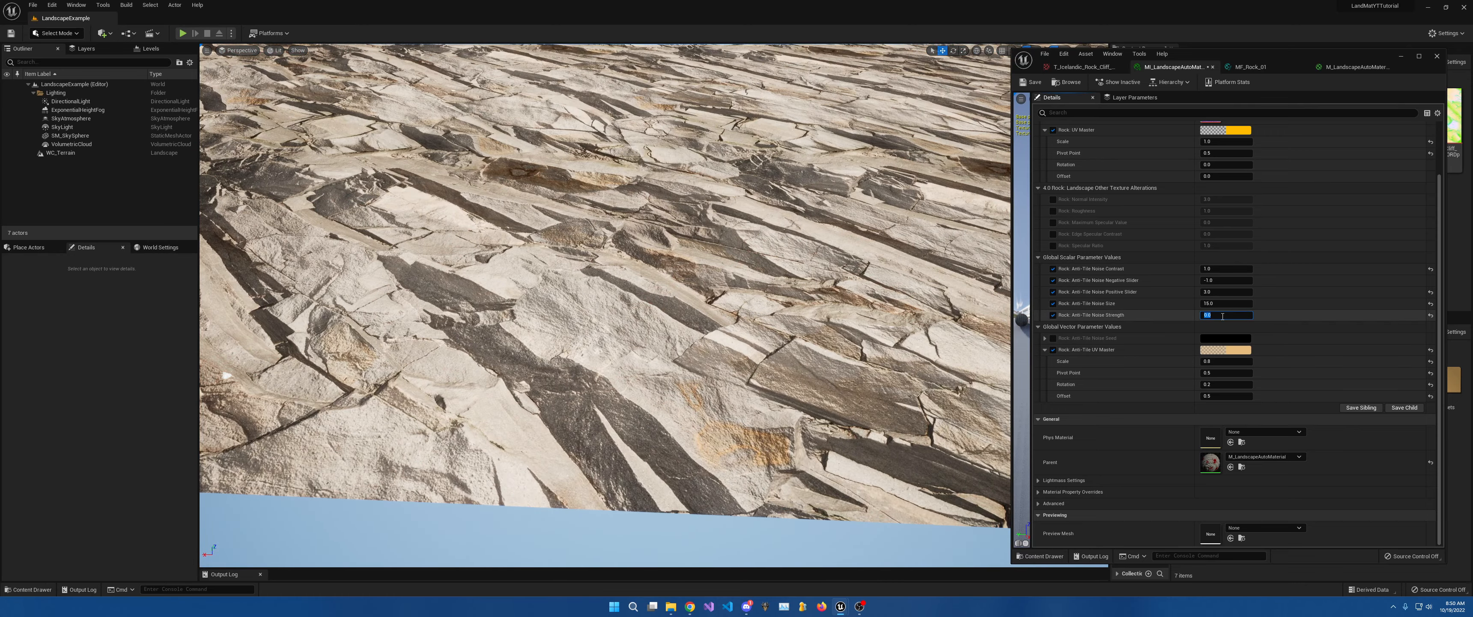
key(Return)
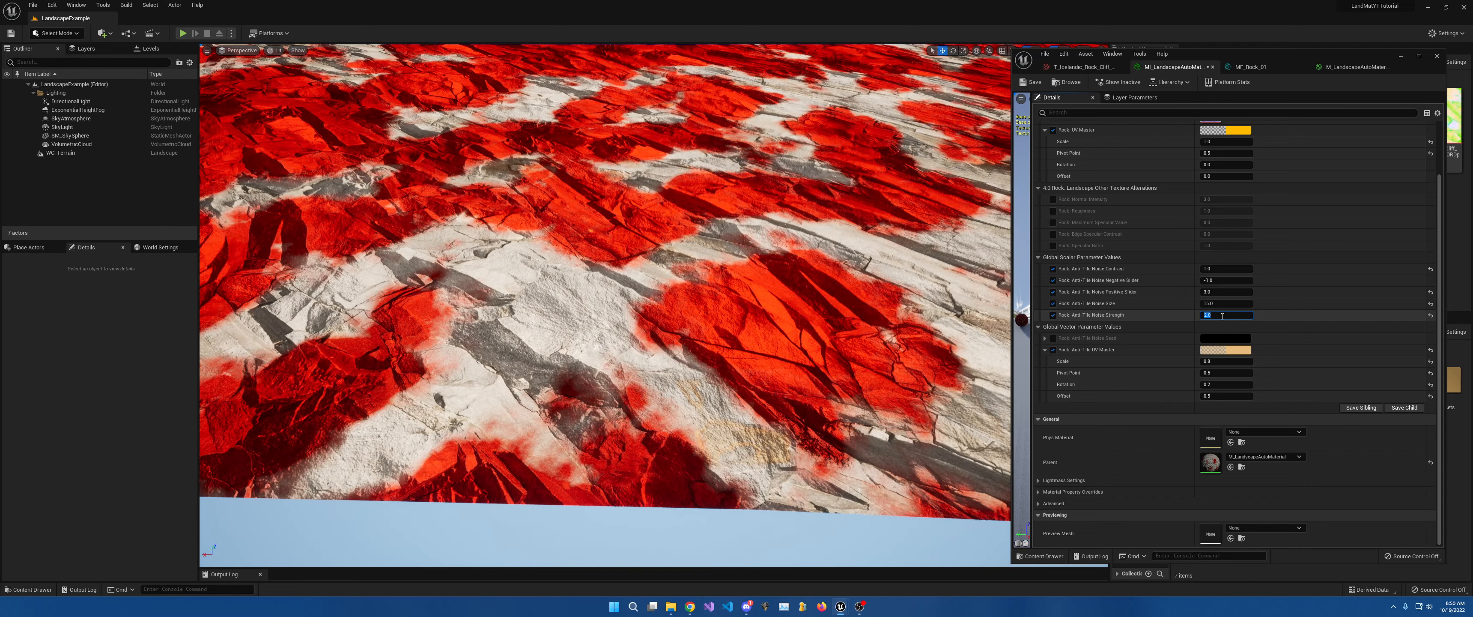
text(3)
key(Return)
text(4)
key(Return)
text(5)
key(Return)
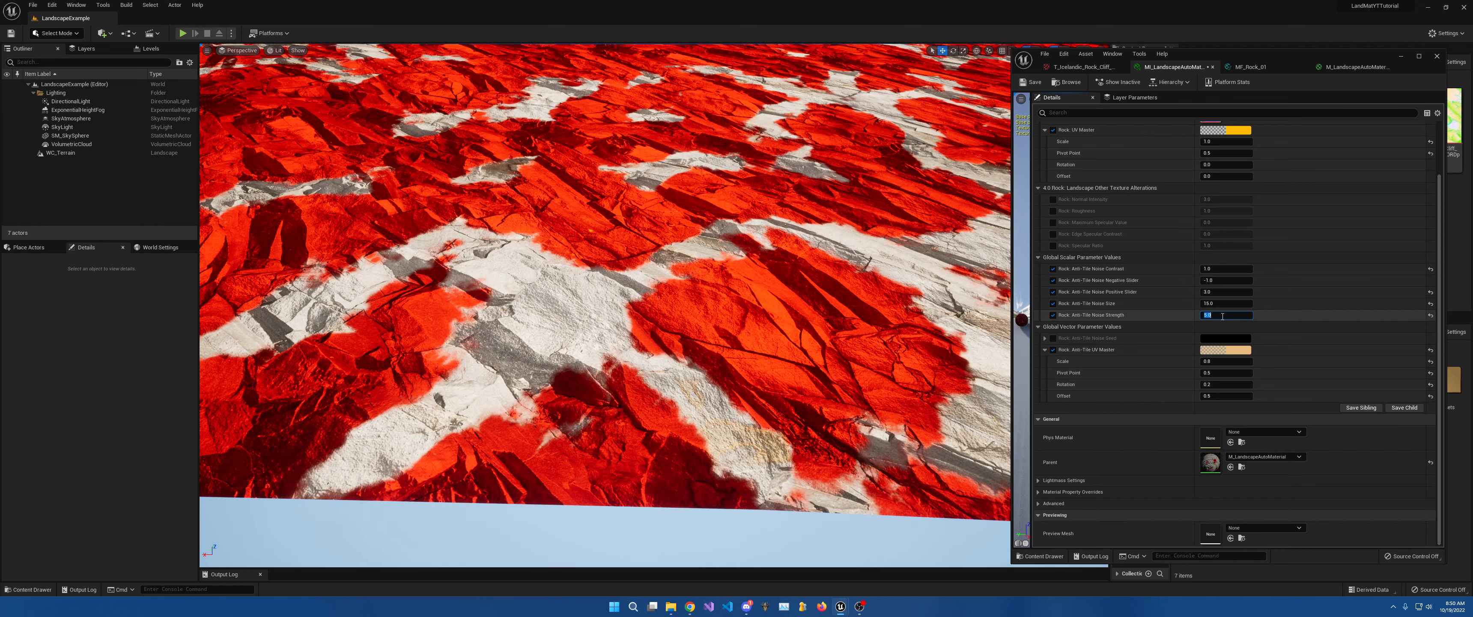
text(1)
key(Return)
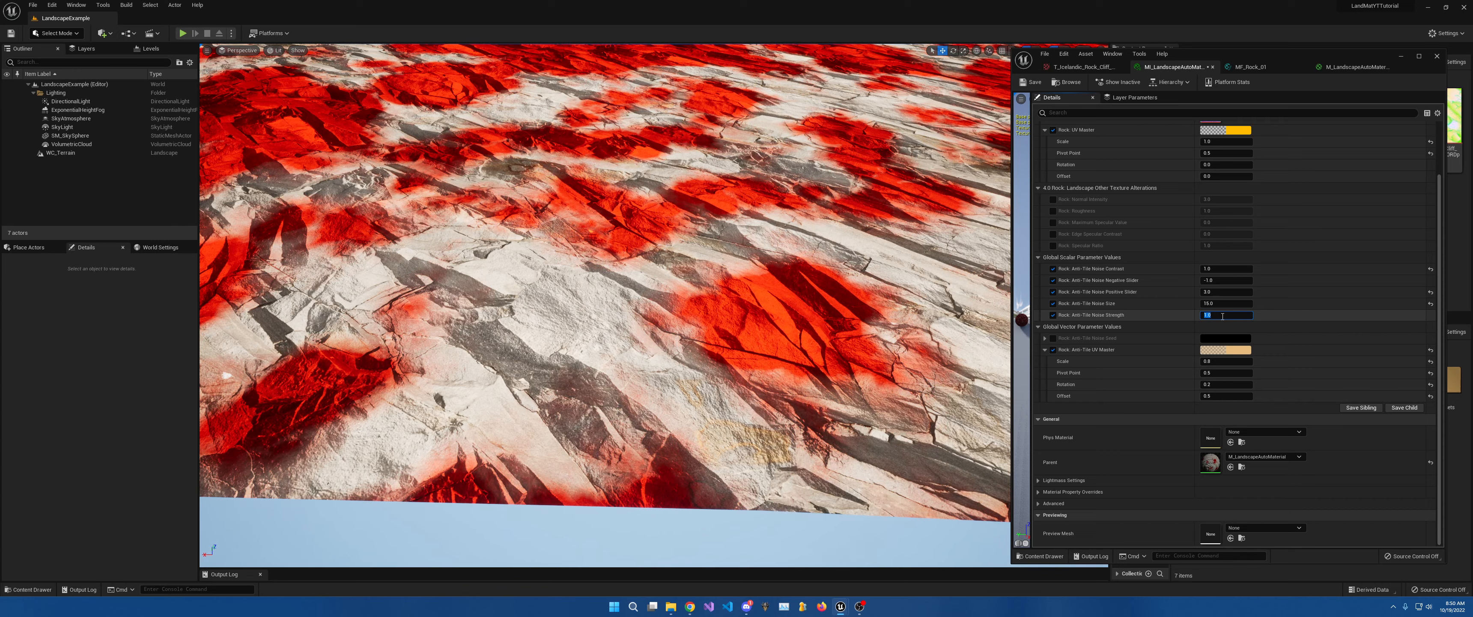
text(0)
key(Return)
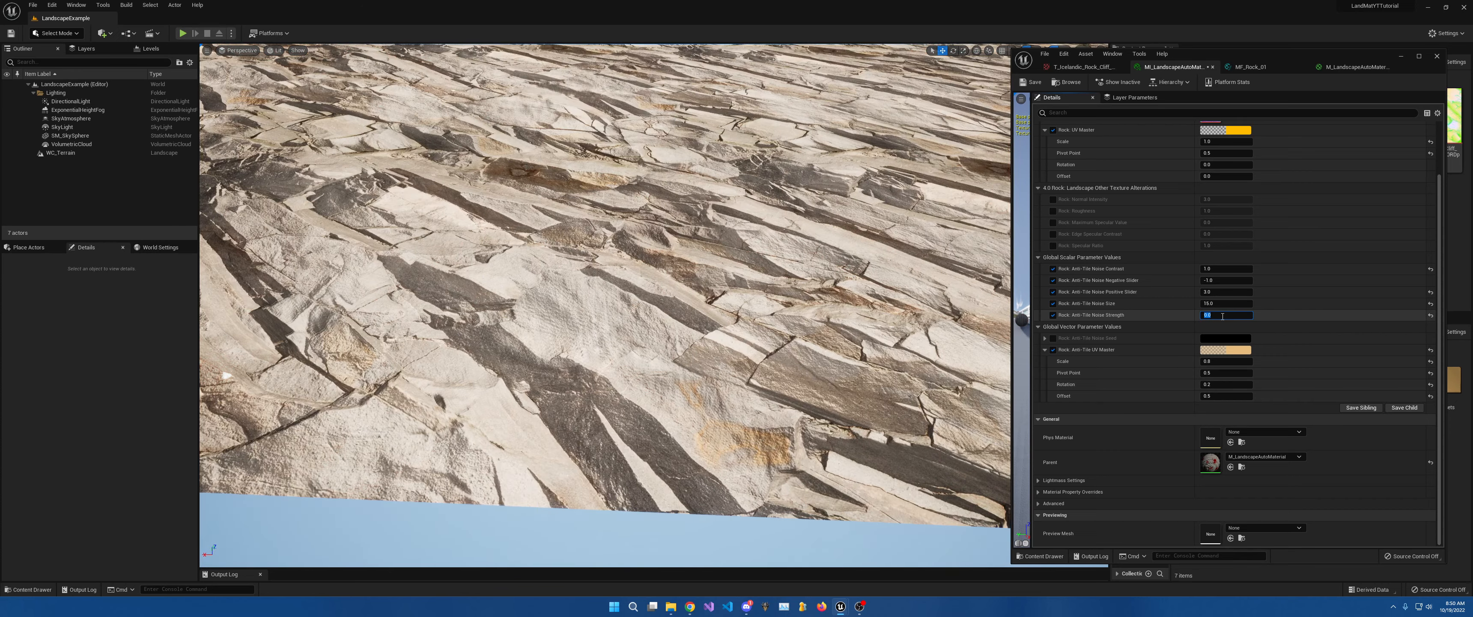
text(1)
key(Return)
text(0)
key(Return)
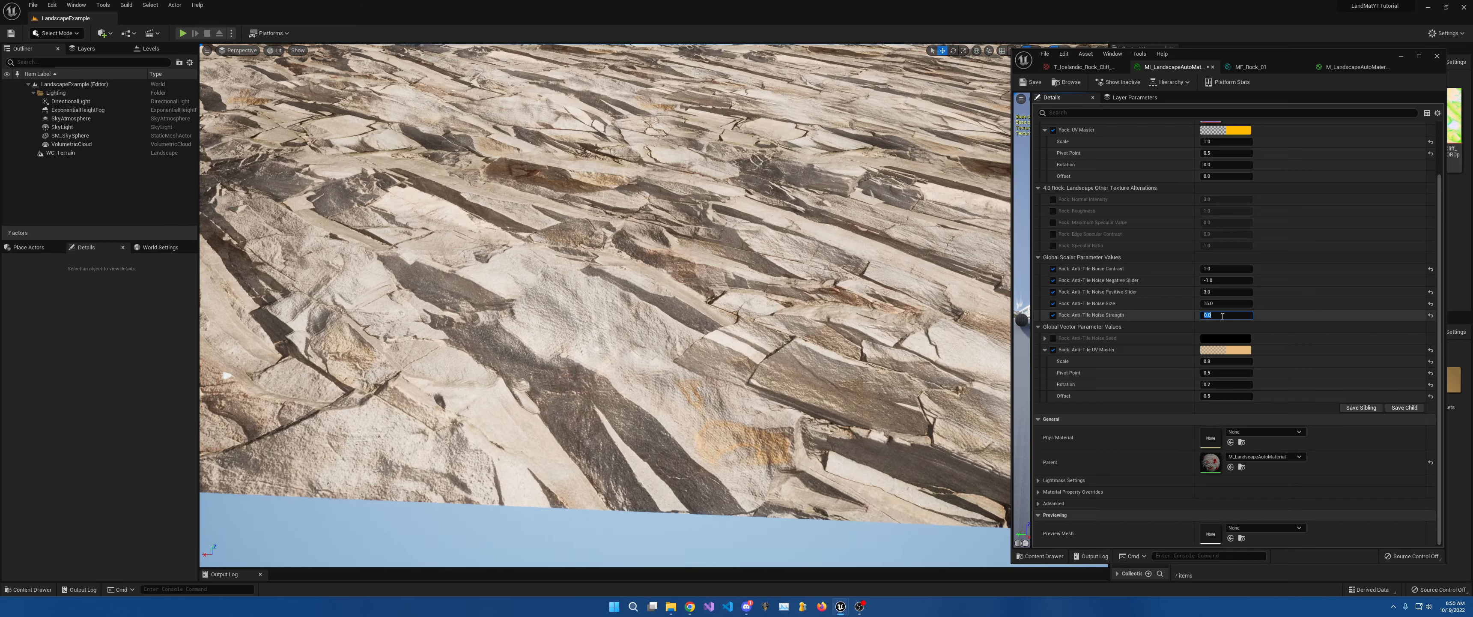
text(1)
key(Return)
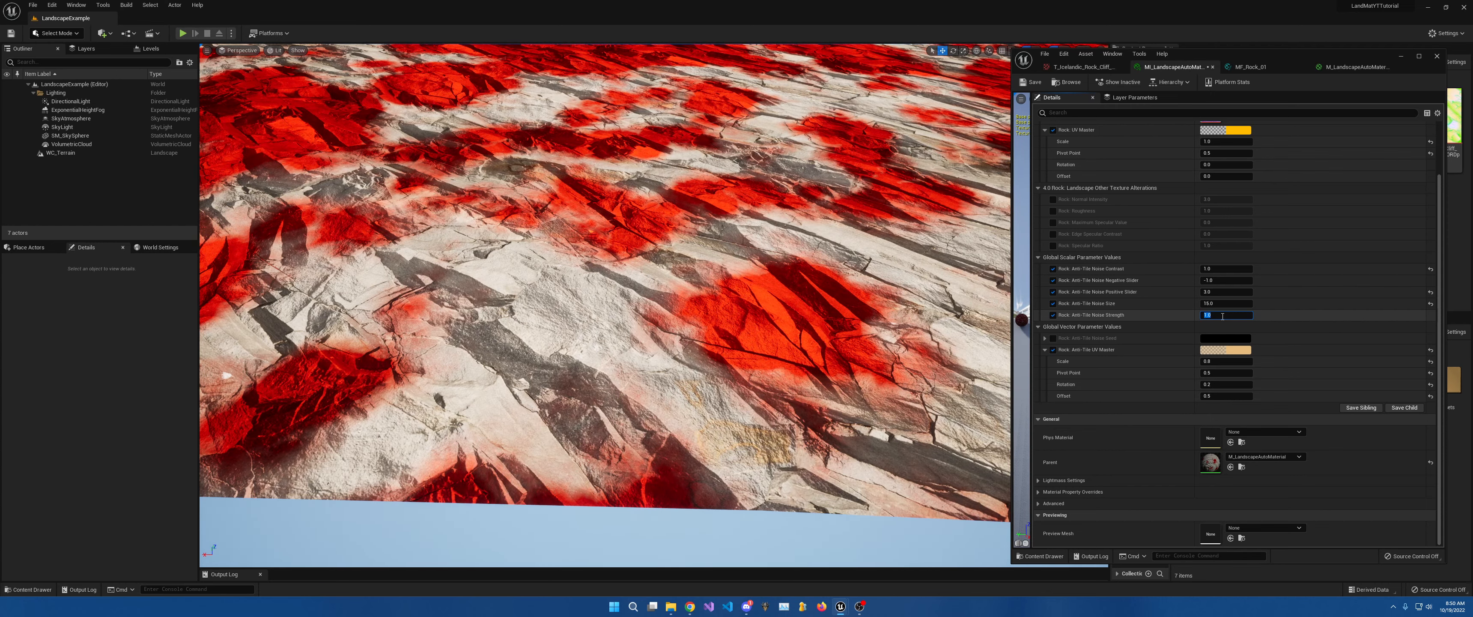
text(0)
key(Return)
text(1)
key(Return)
text(0)
key(Return)
text(1)
key(Return)
key(s)
right_drag(846, 228, 798, 252)
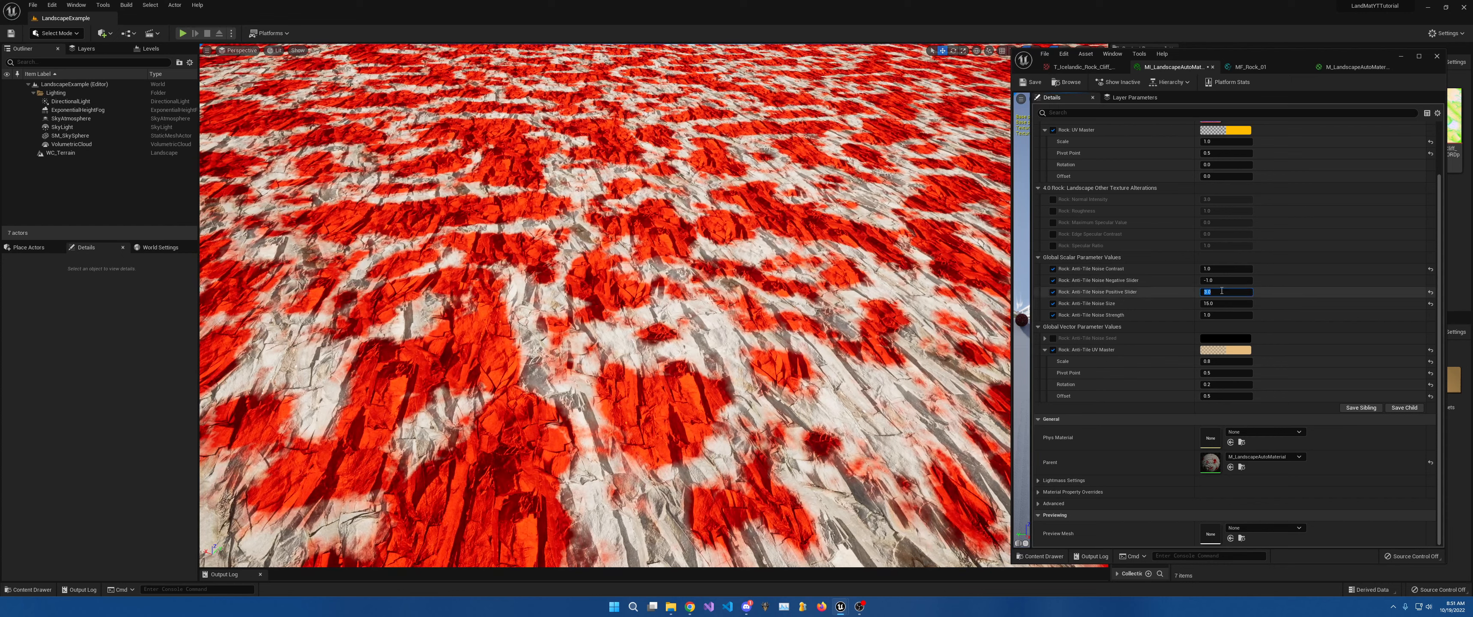
key(Return)
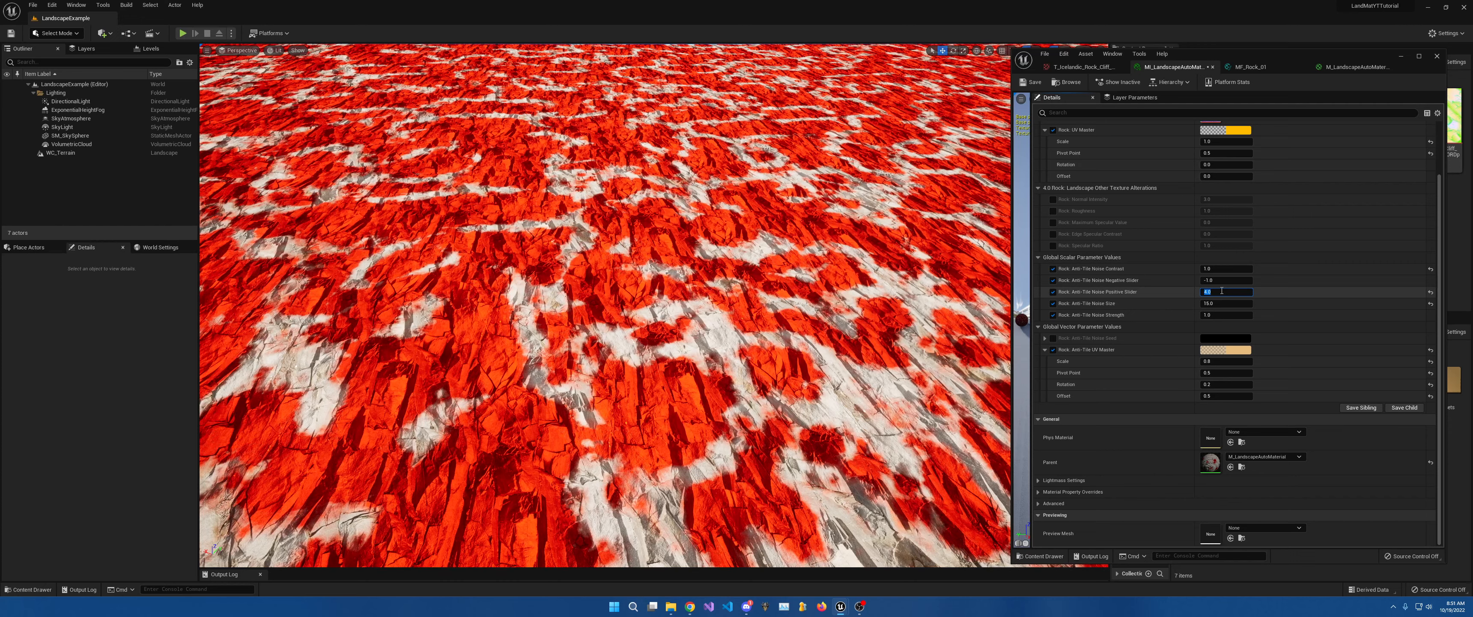
text(3)
key(Return)
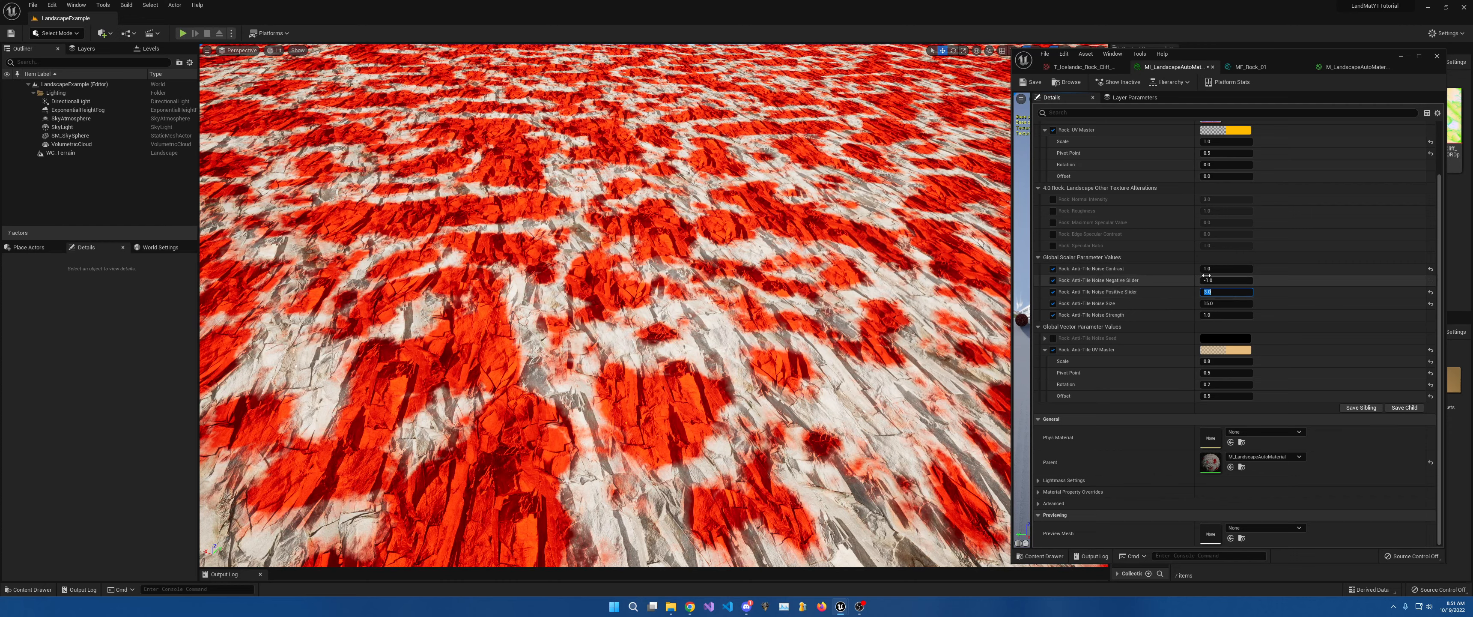
click(1219, 283)
key(Return)
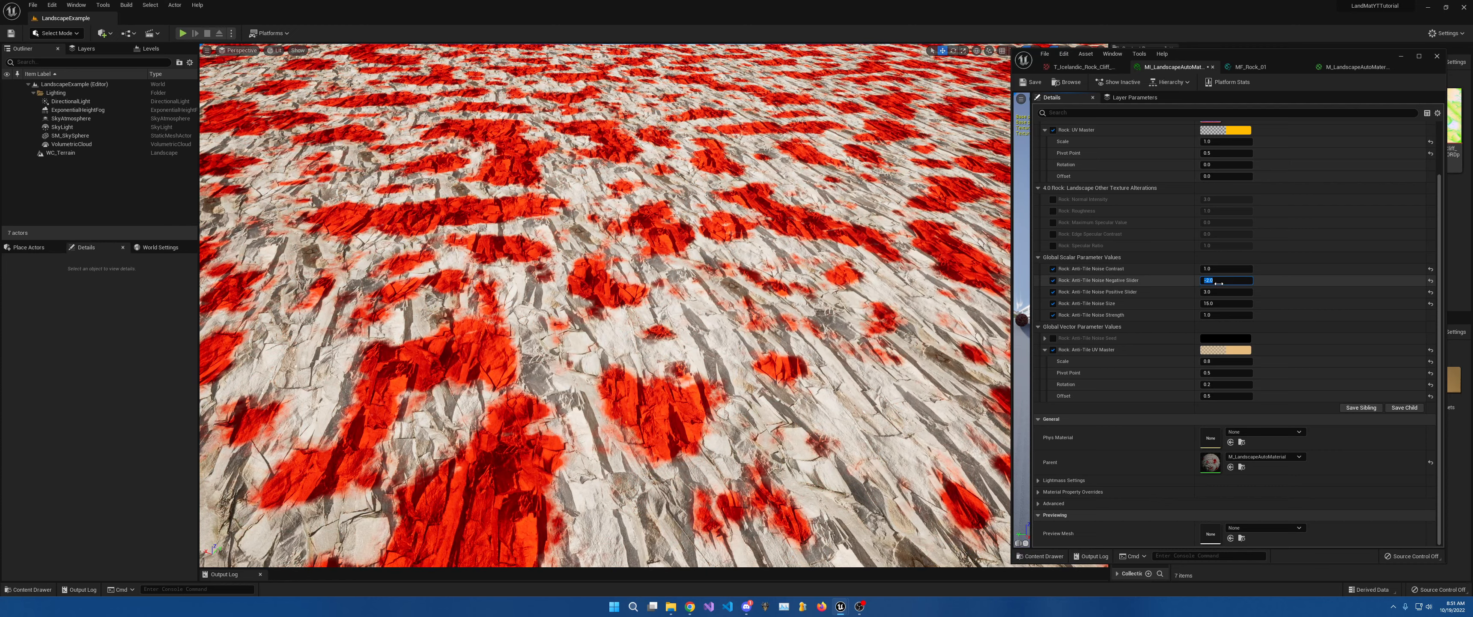
text(-1)
key(Return)
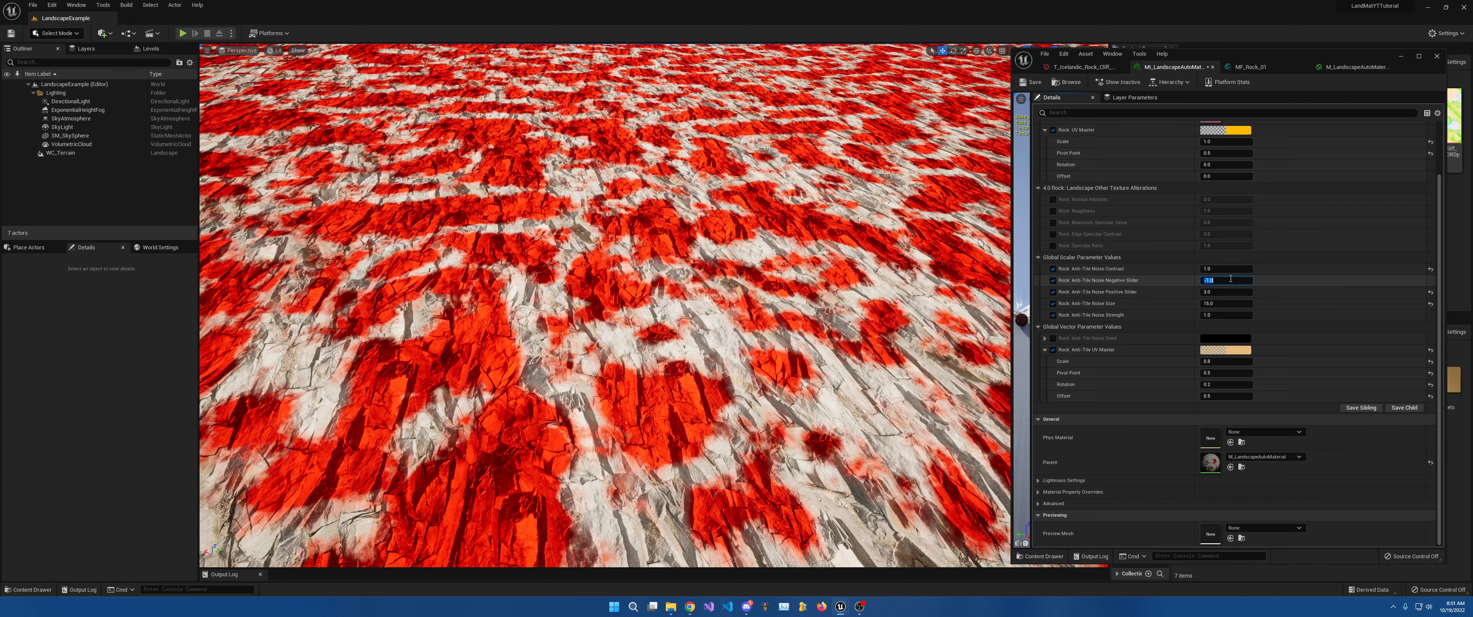
click(1224, 314)
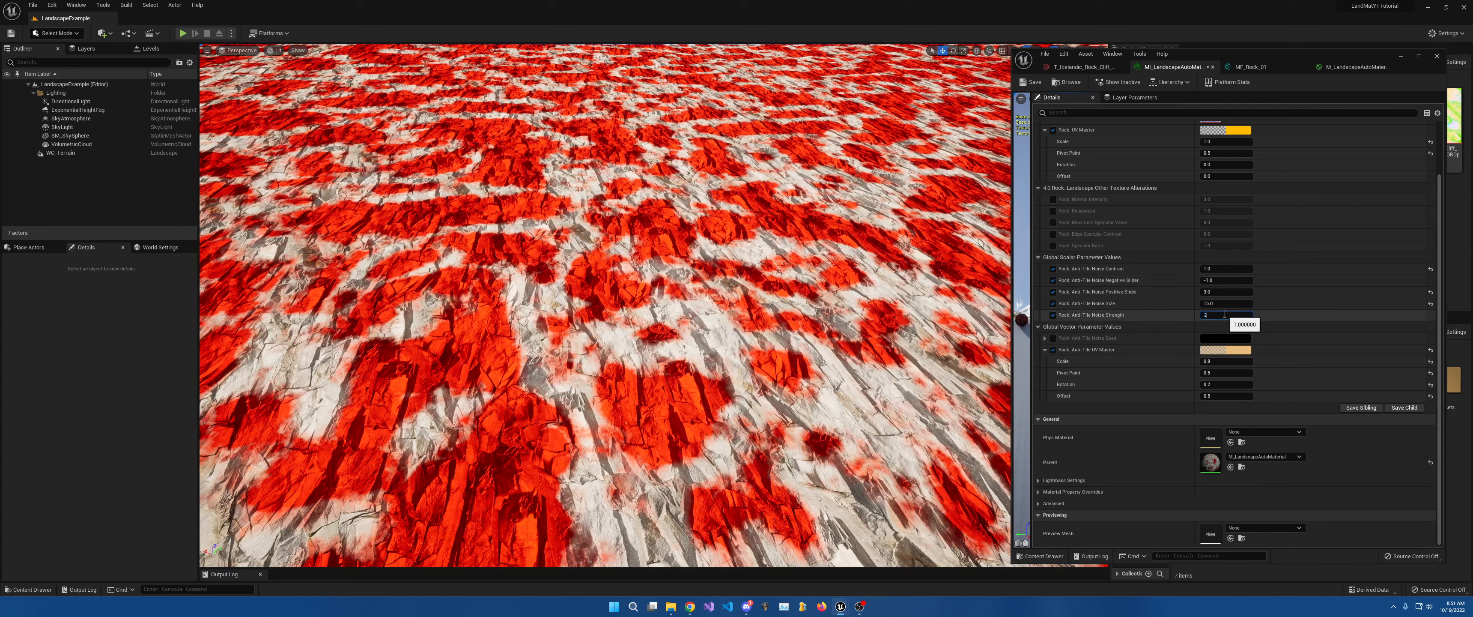
text(2)
key(Return)
right_drag(857, 247, 863, 221)
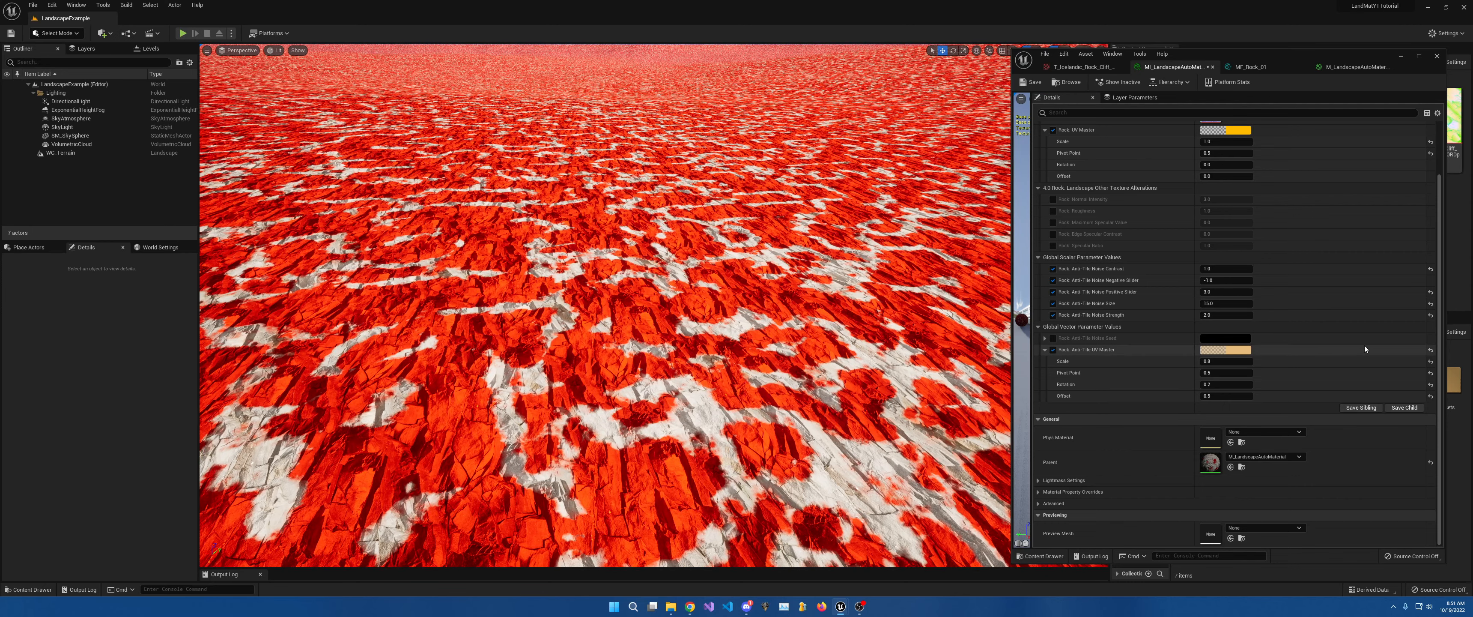
click(1216, 316)
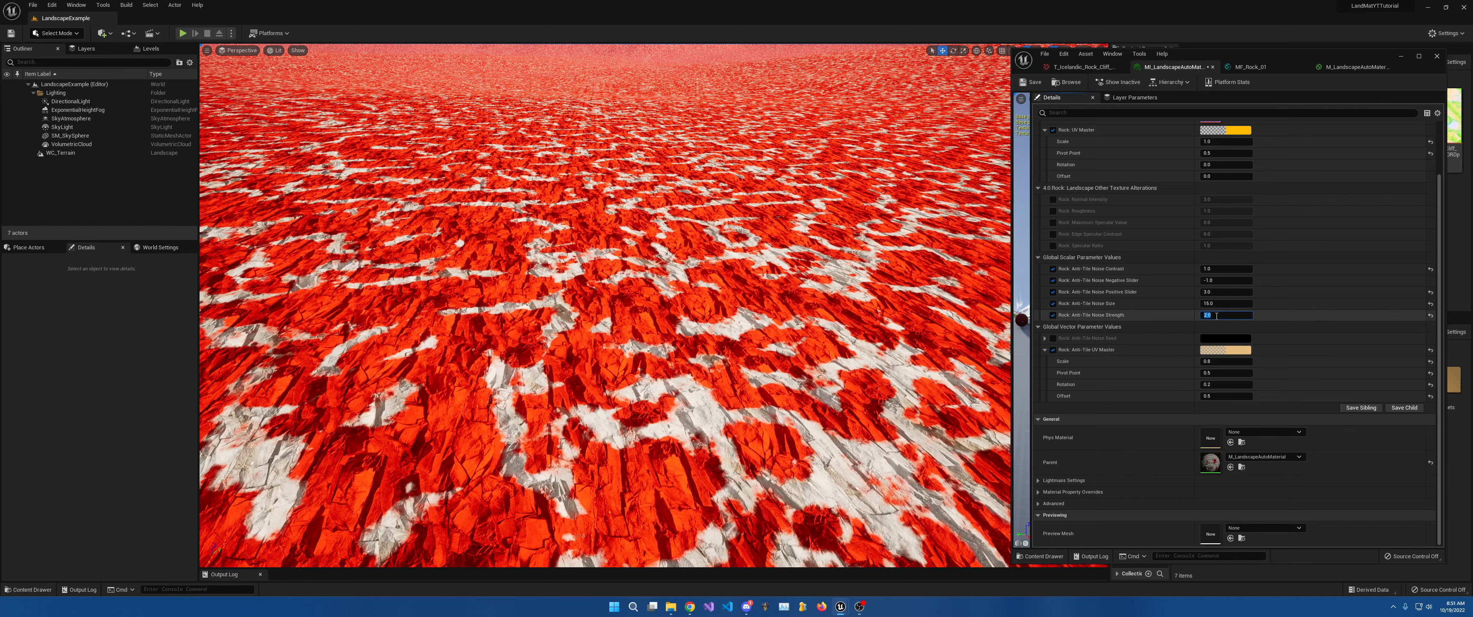
text(1)
key(Return)
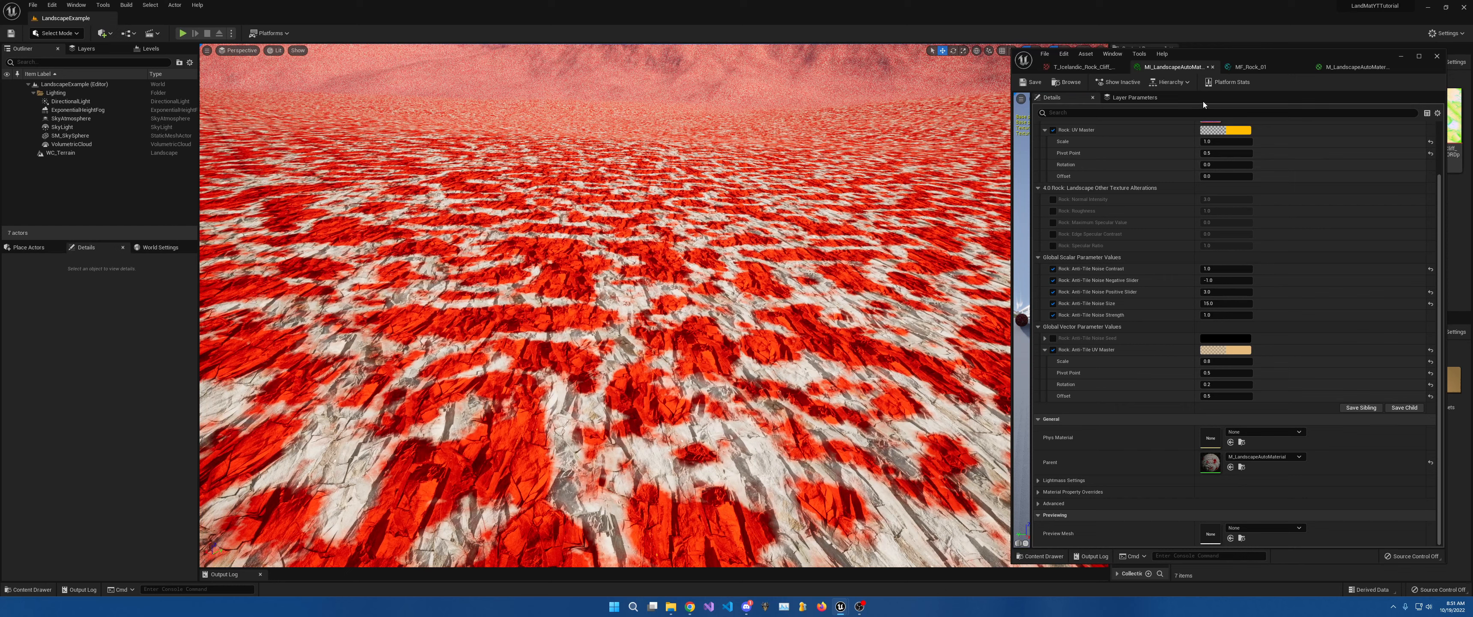
Wire Rock: Albedo RGB into the top Lerp's B and the Multiply output into Base Color.
click(1246, 70)
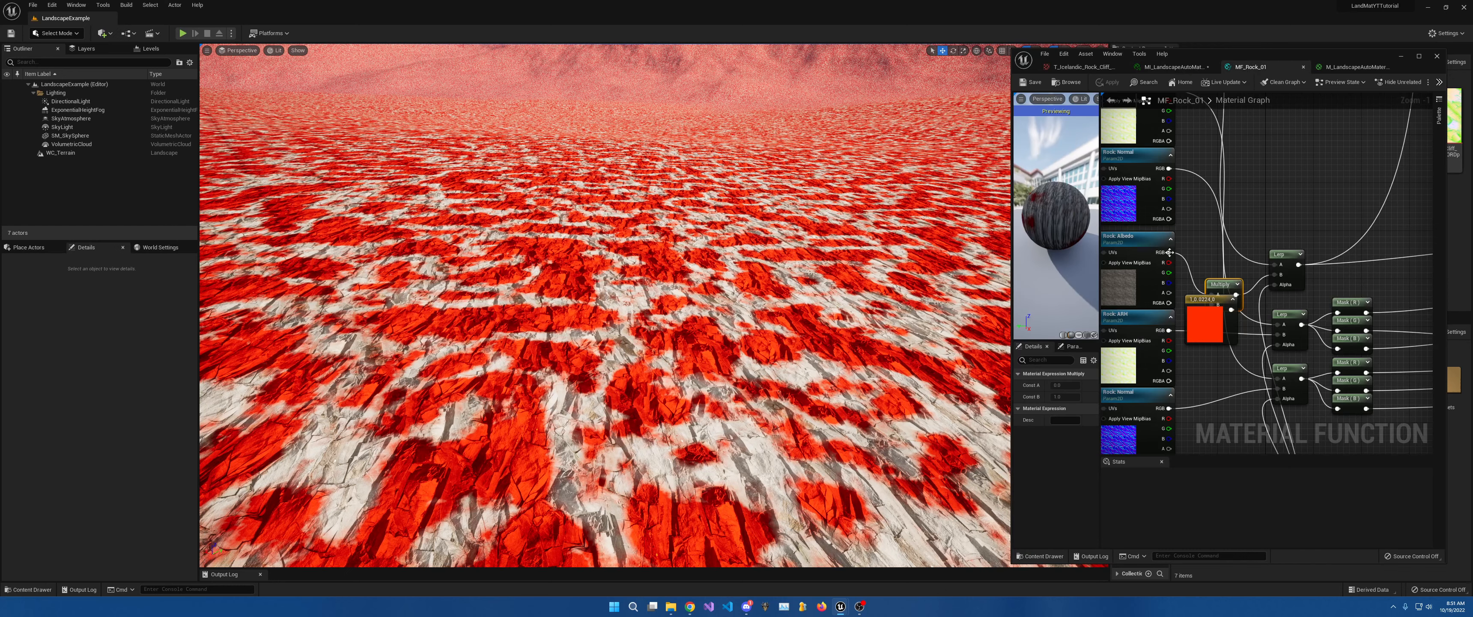
drag(1169, 252, 1275, 274)
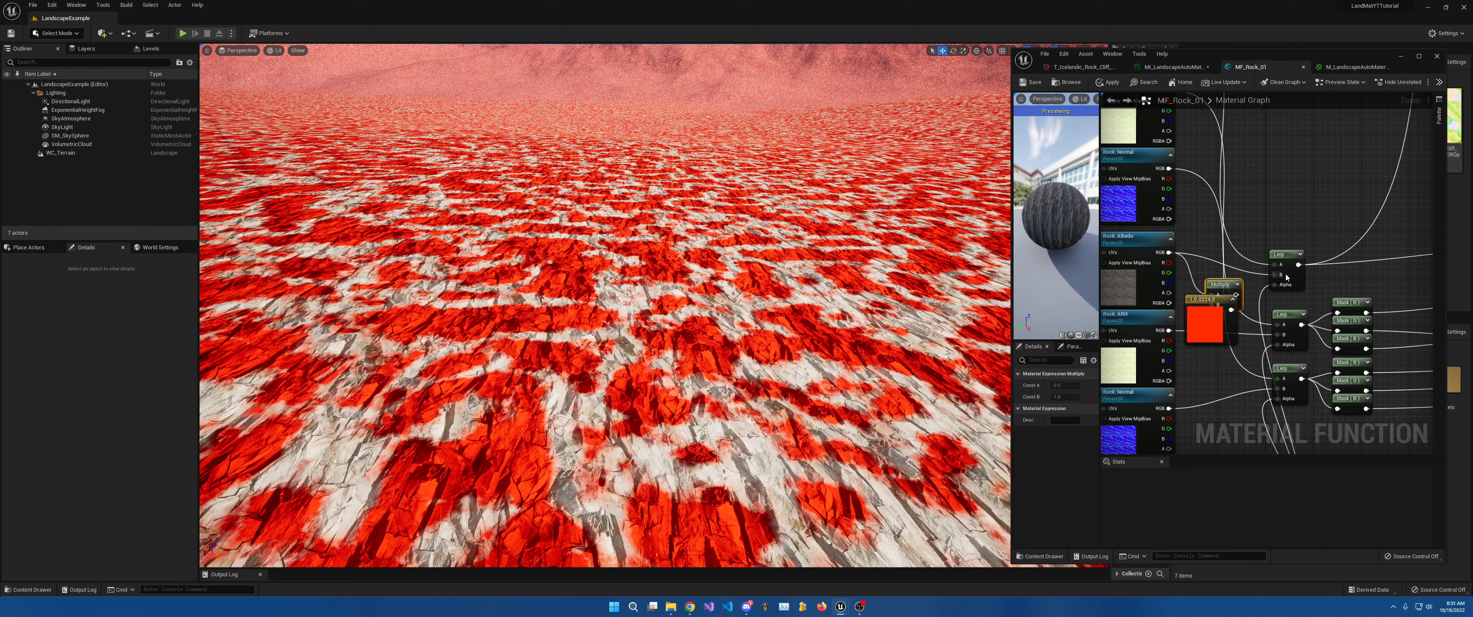
scroll(1275, 274, down, 4)
scroll(1317, 268, down, 1)
right_drag(1316, 268, 1147, 296)
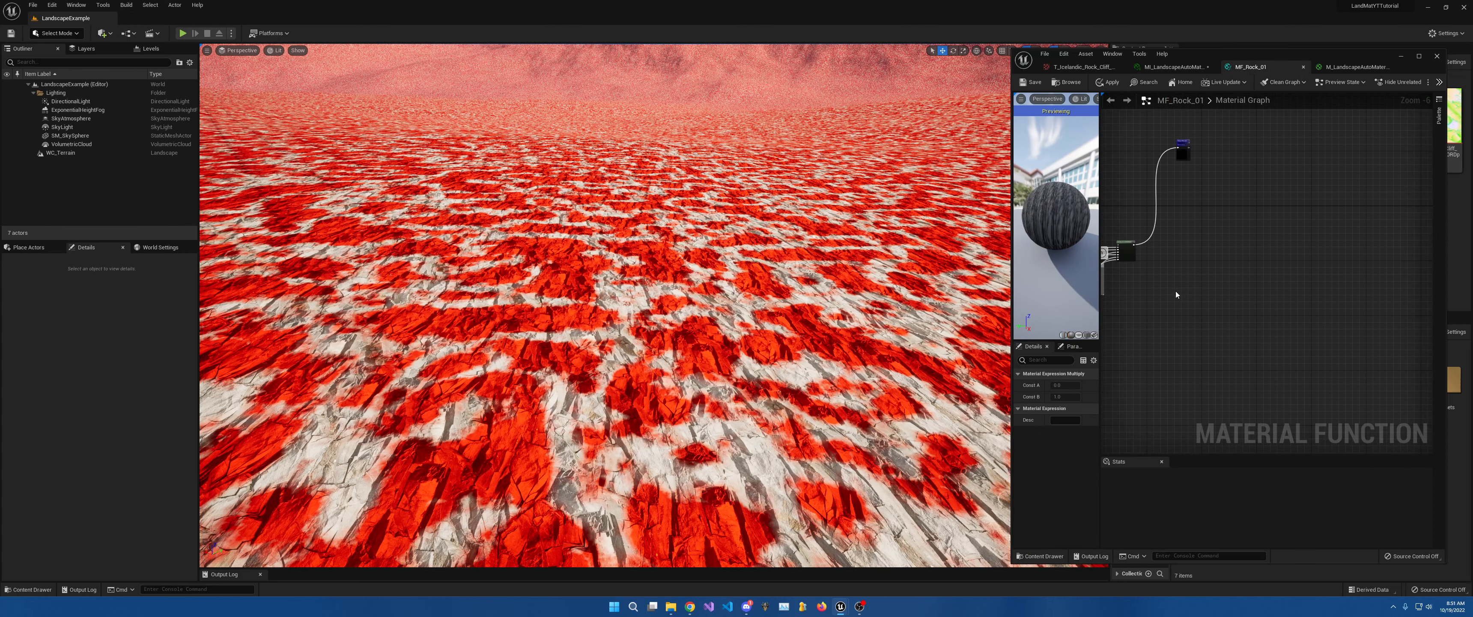
scroll(1224, 275, up, 5)
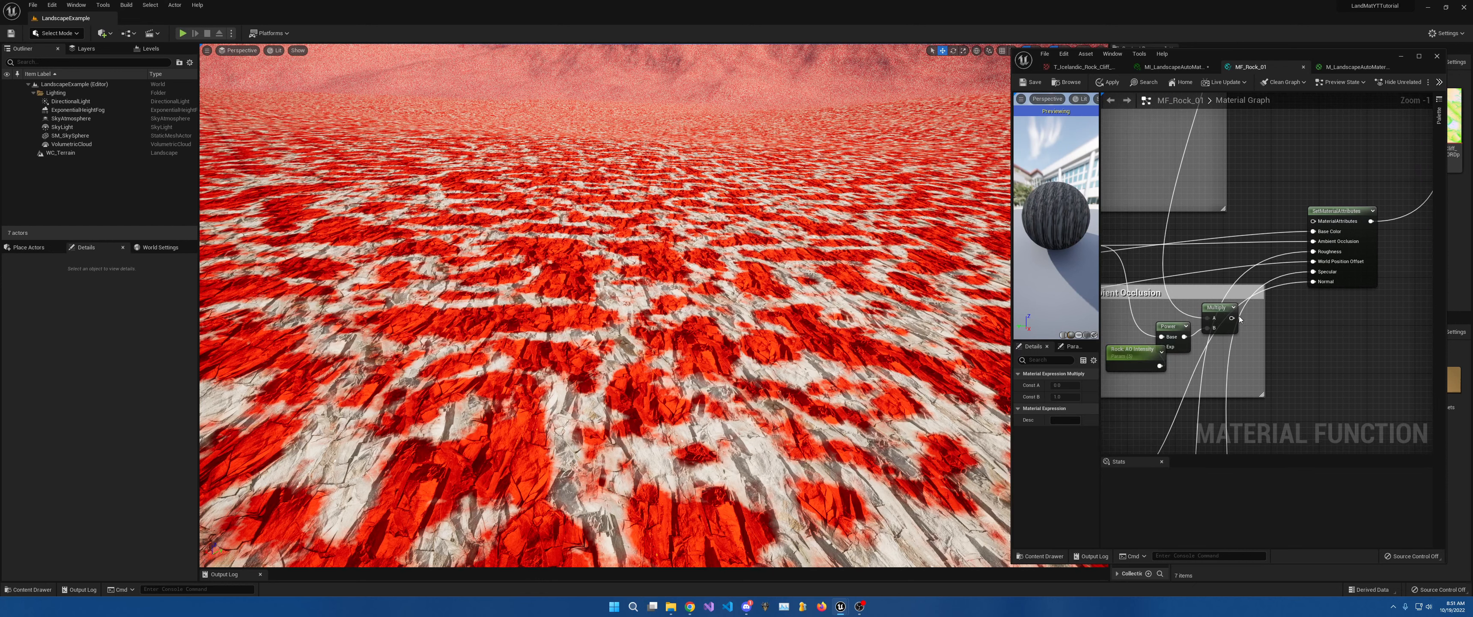
drag(1232, 318, 1314, 231)
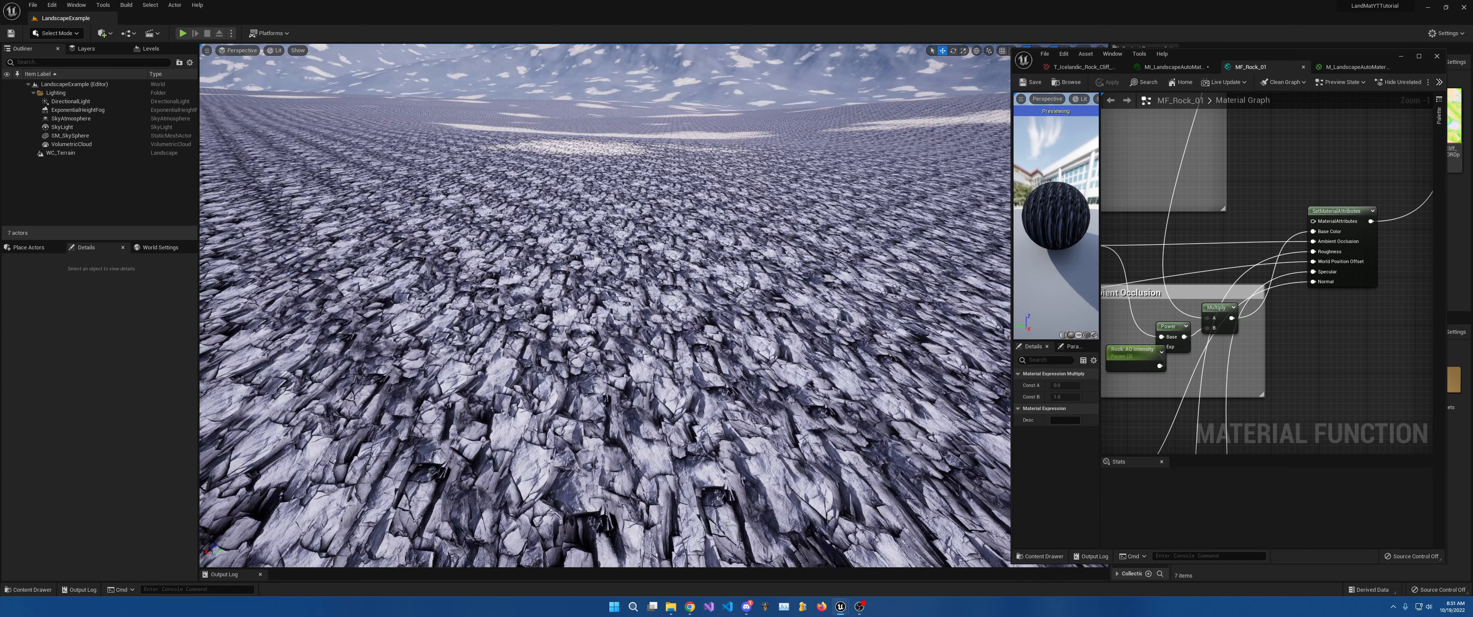
Fly low over the terrain to check the plain rock texture without red.
right_drag(607, 308, 621, 274)
key(e)
key(a)
right_drag(849, 263, 873, 283)
key(w)
key(w)
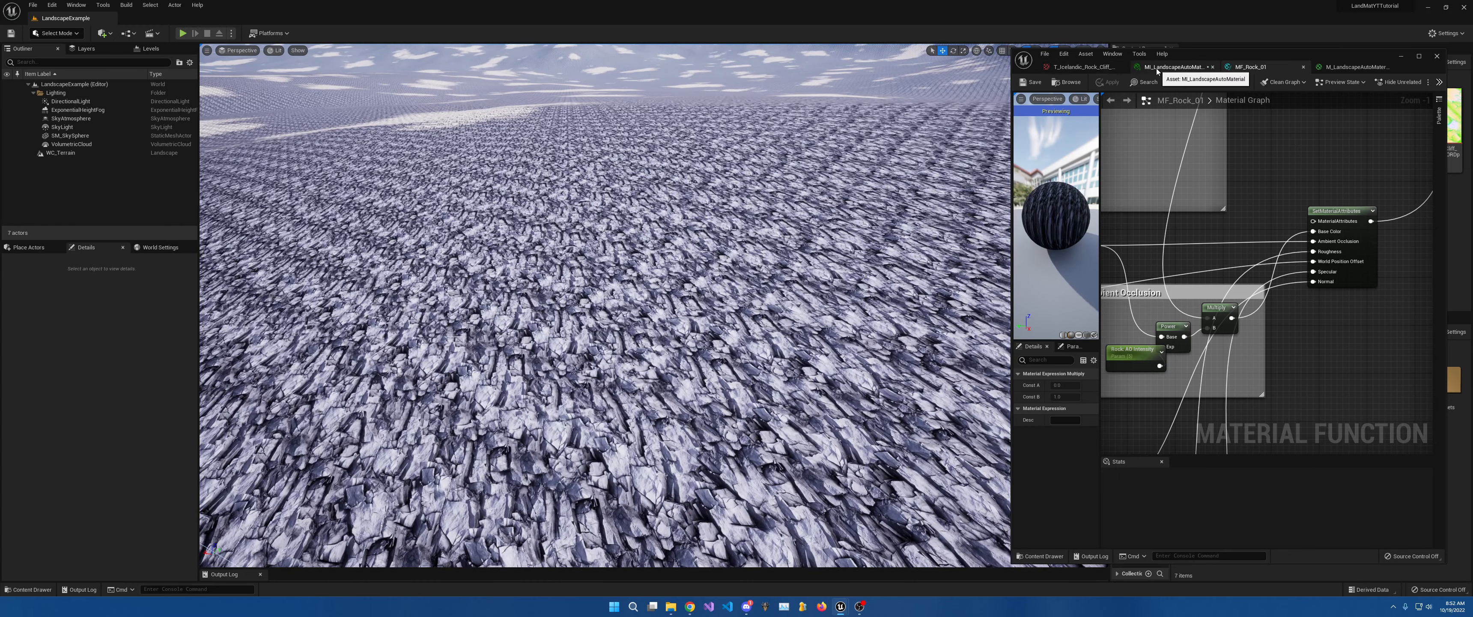
Survey the plain rock terrain and mountains from the viewport camera, then return to MF_Rock_01.
click(1169, 67)
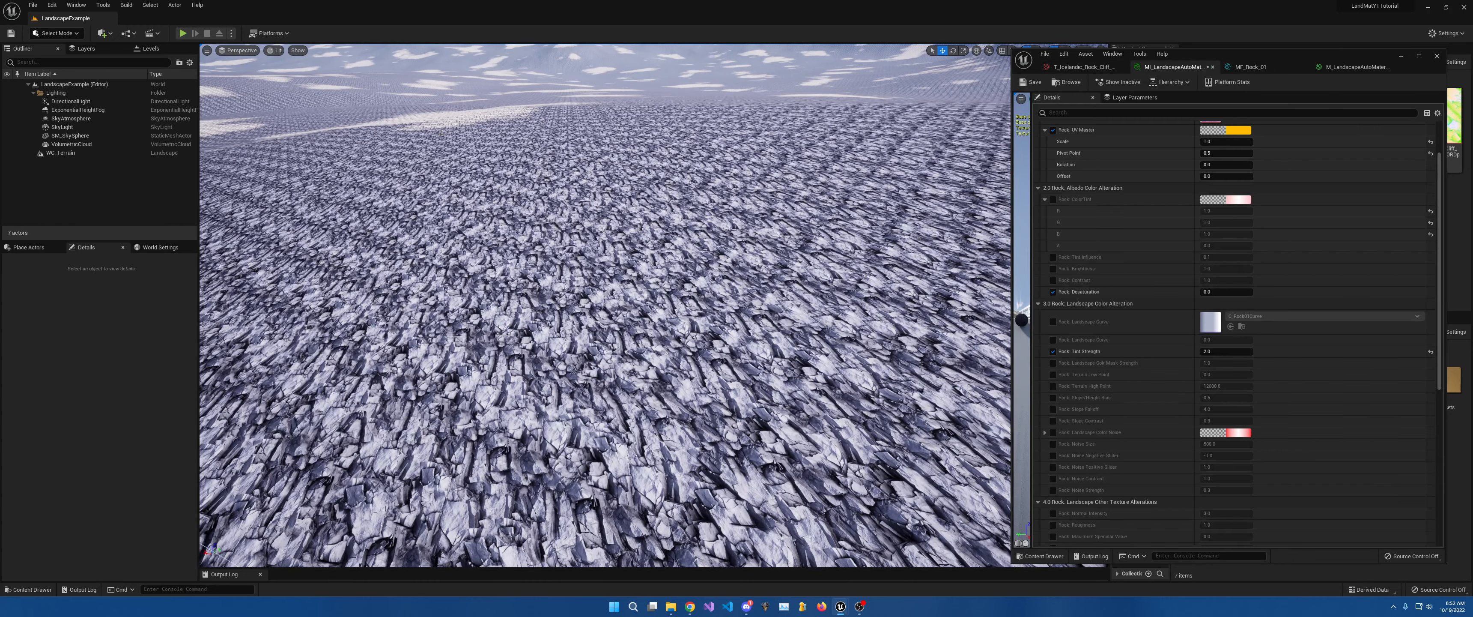
key(e)
right_drag(800, 308, 744, 311)
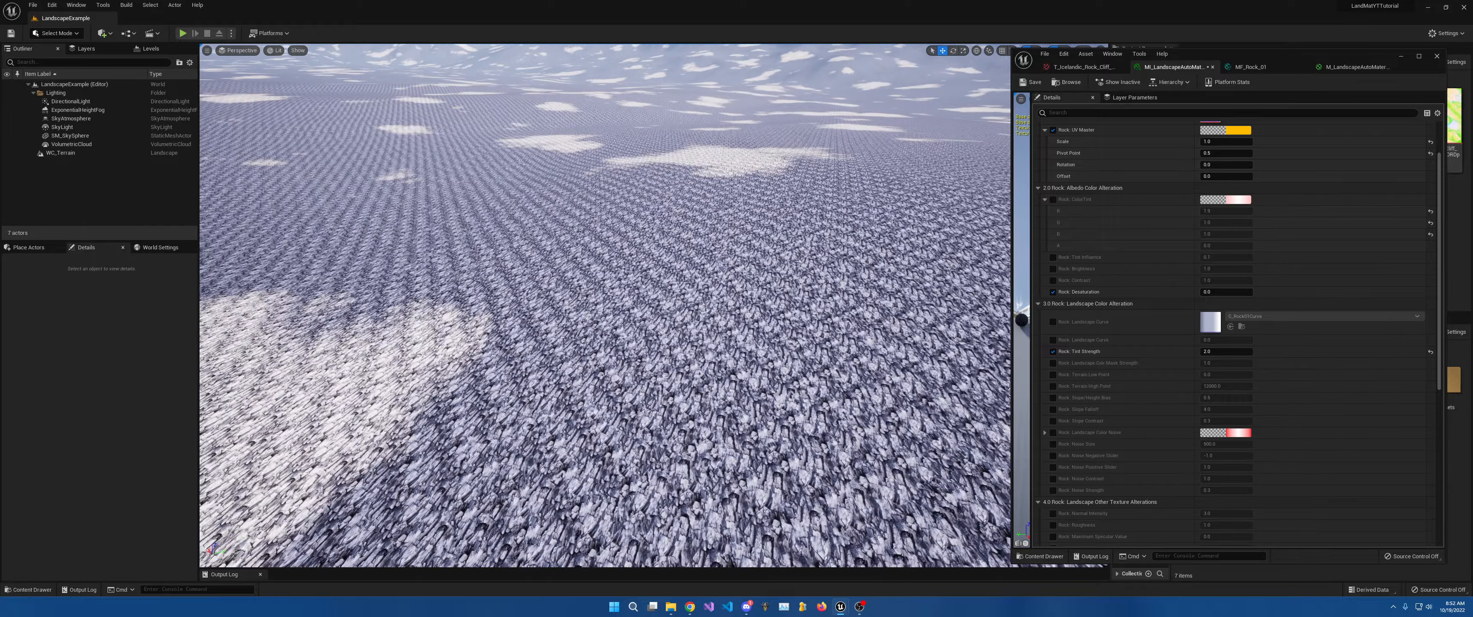
right_drag(374, 200, 335, 166)
key(q)
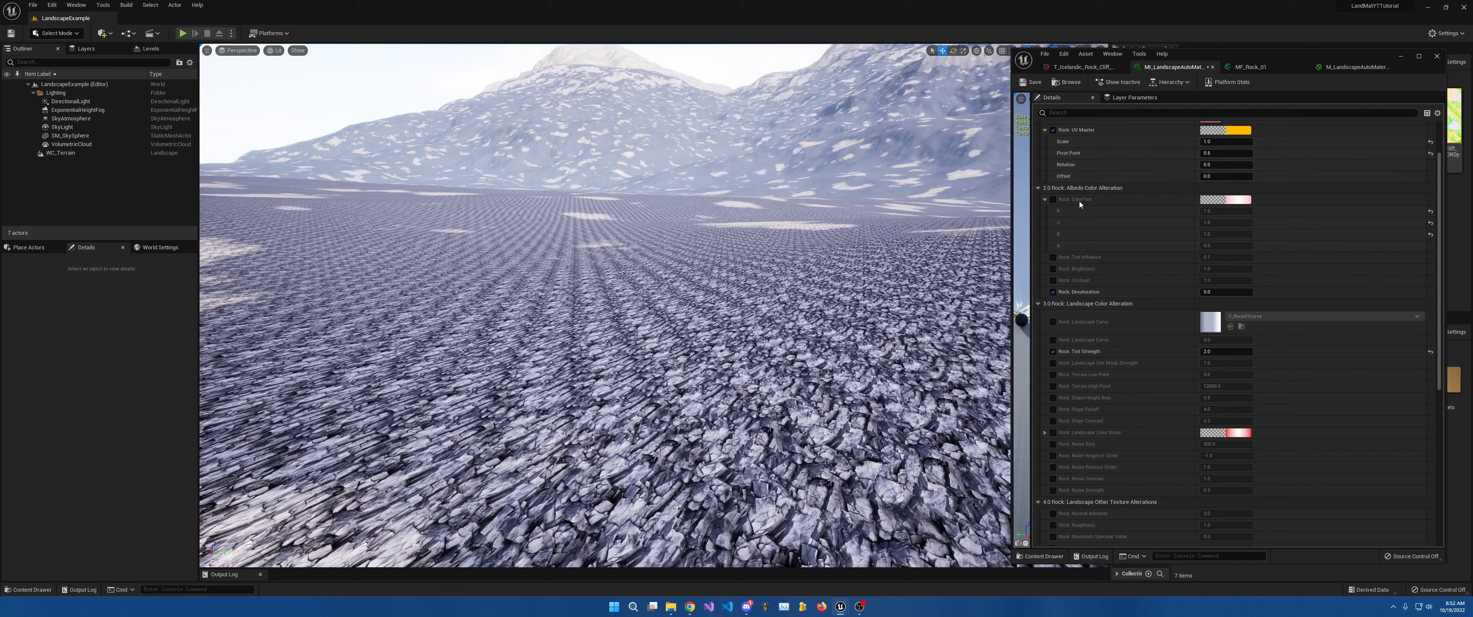
click(1247, 68)
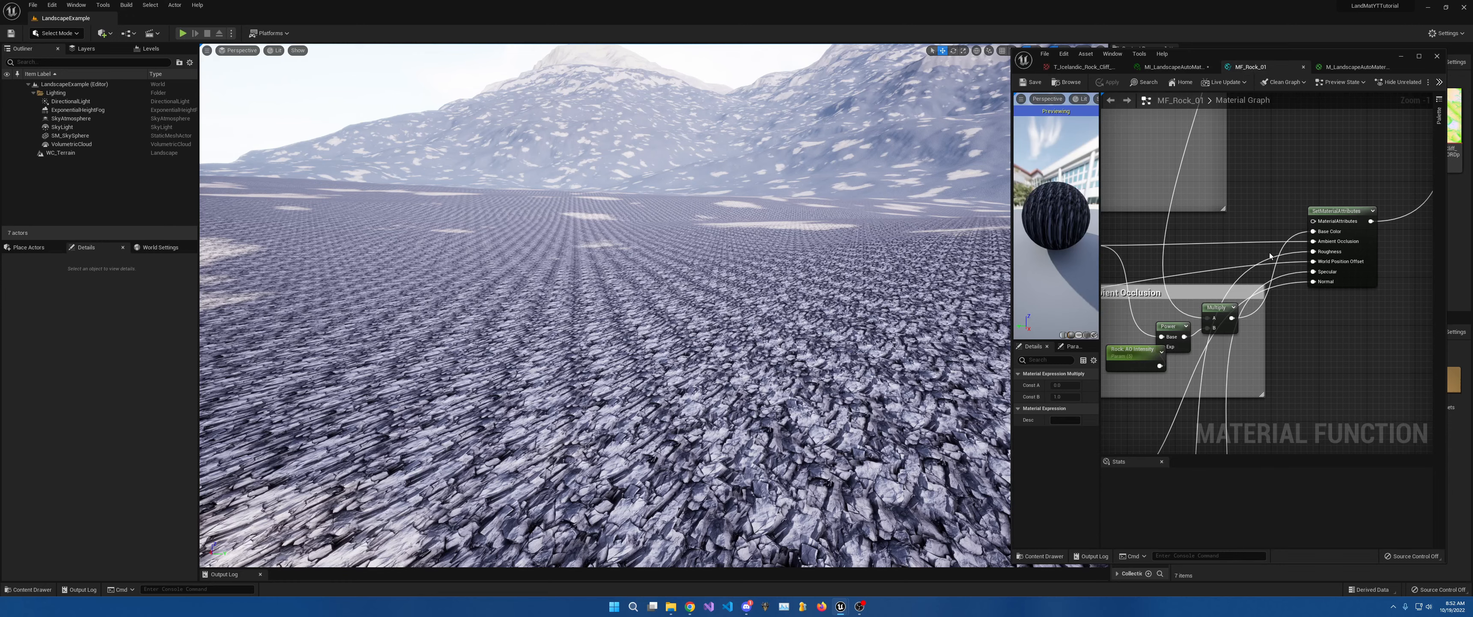
scroll(1270, 256, down, 5)
Widen the material editor and move the three Lerp and six Mask nodes further right.
right_drag(1269, 265, 1300, 302)
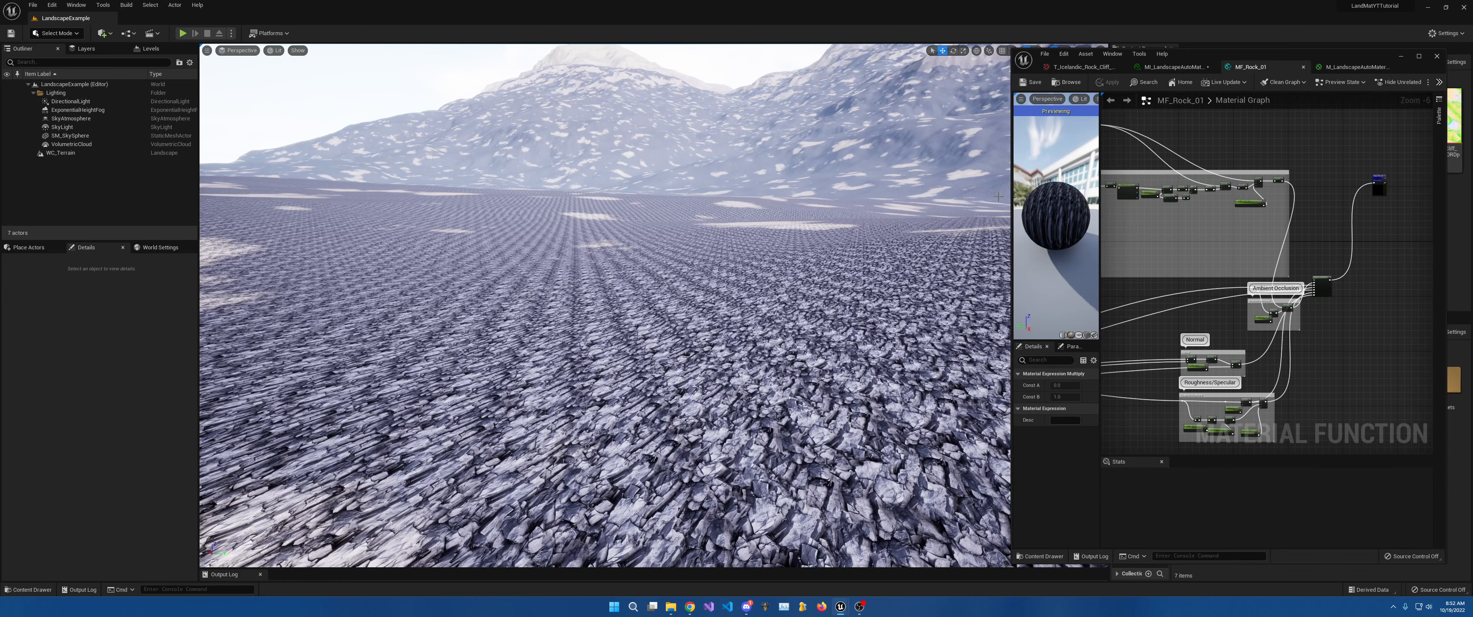
drag(1012, 201, 745, 201)
right_drag(986, 268, 1296, 194)
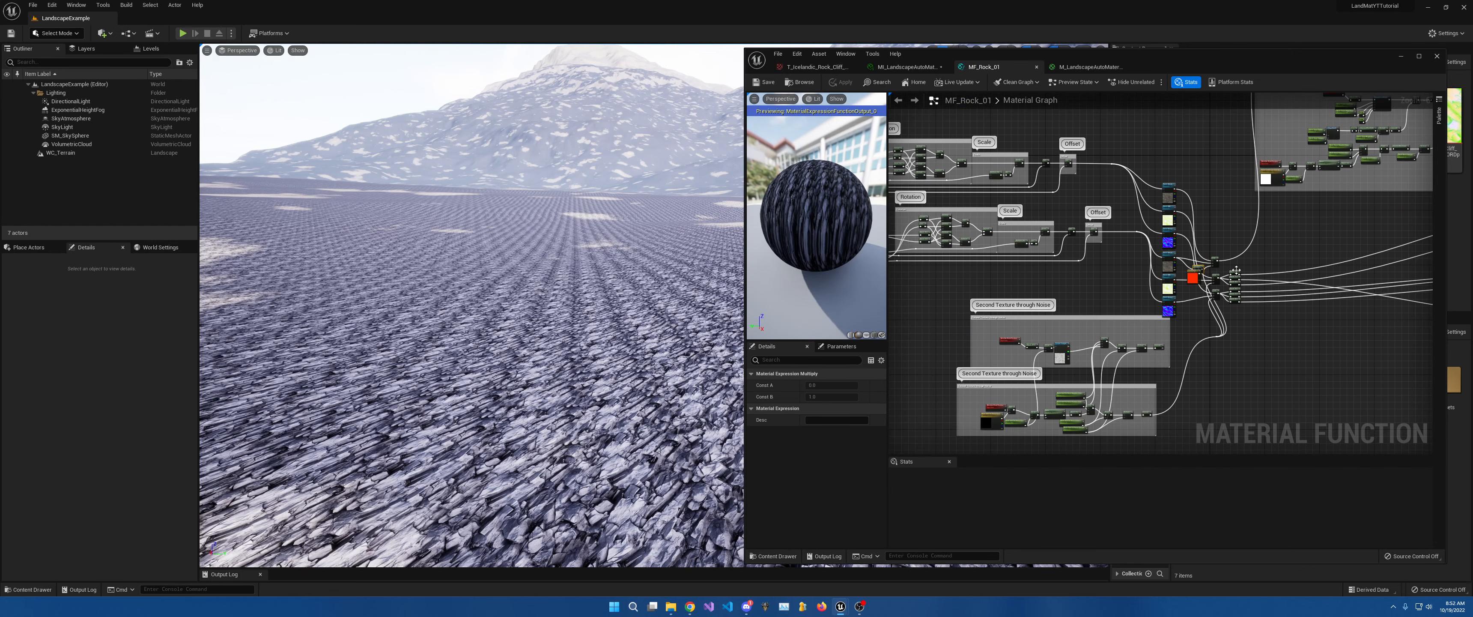
scroll(1246, 279, up, 3)
drag(1151, 203, 1238, 361)
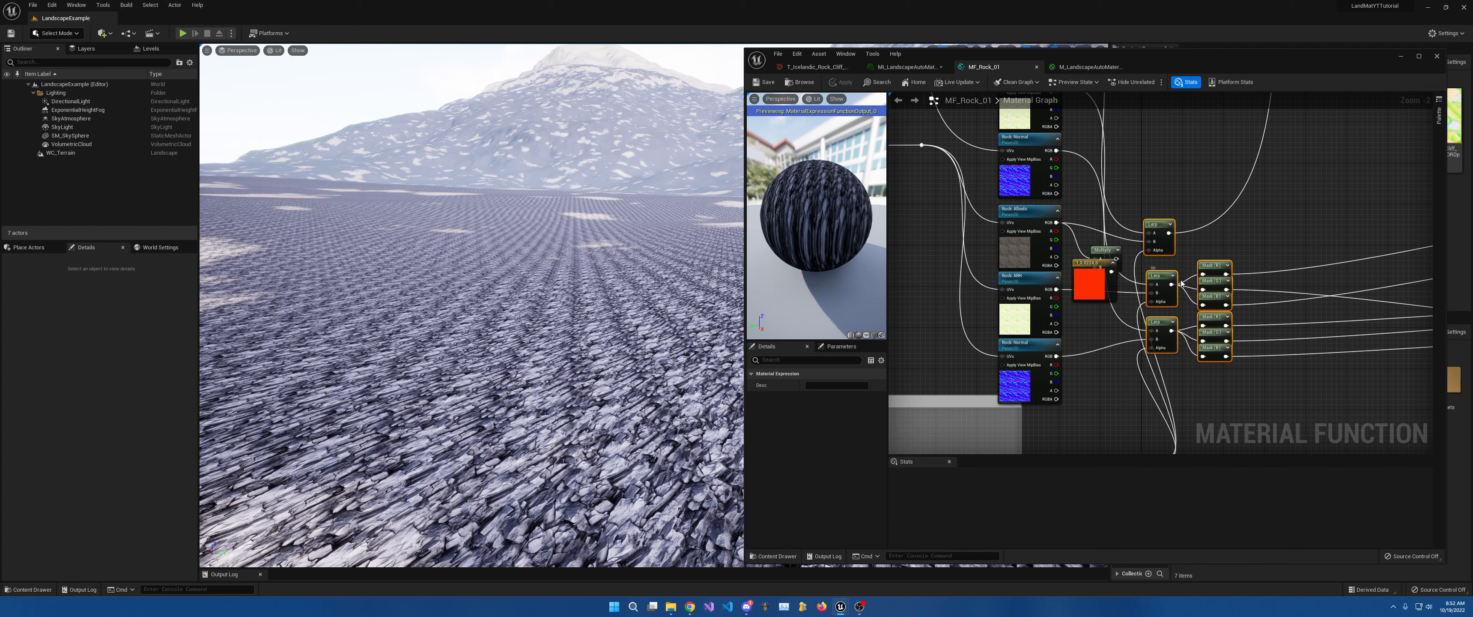
drag(1182, 283, 1381, 288)
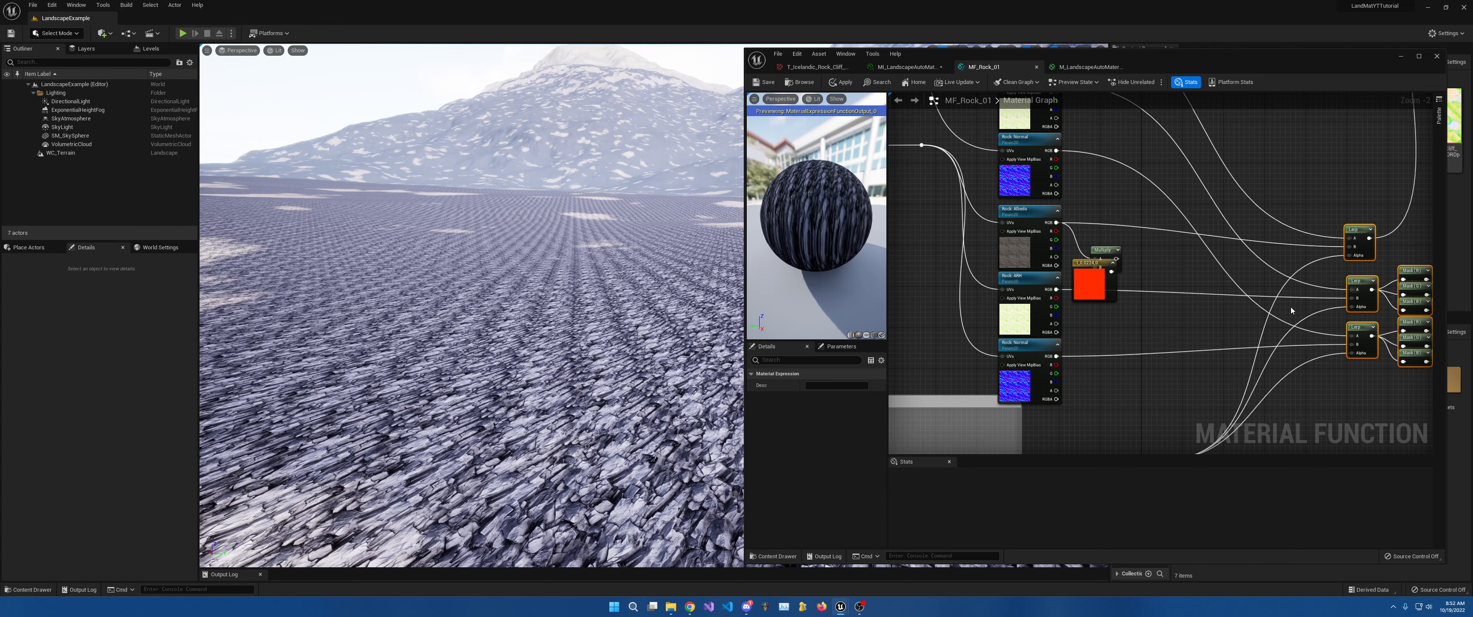
right_drag(1200, 317, 1281, 299)
scroll(1129, 404, down, 5)
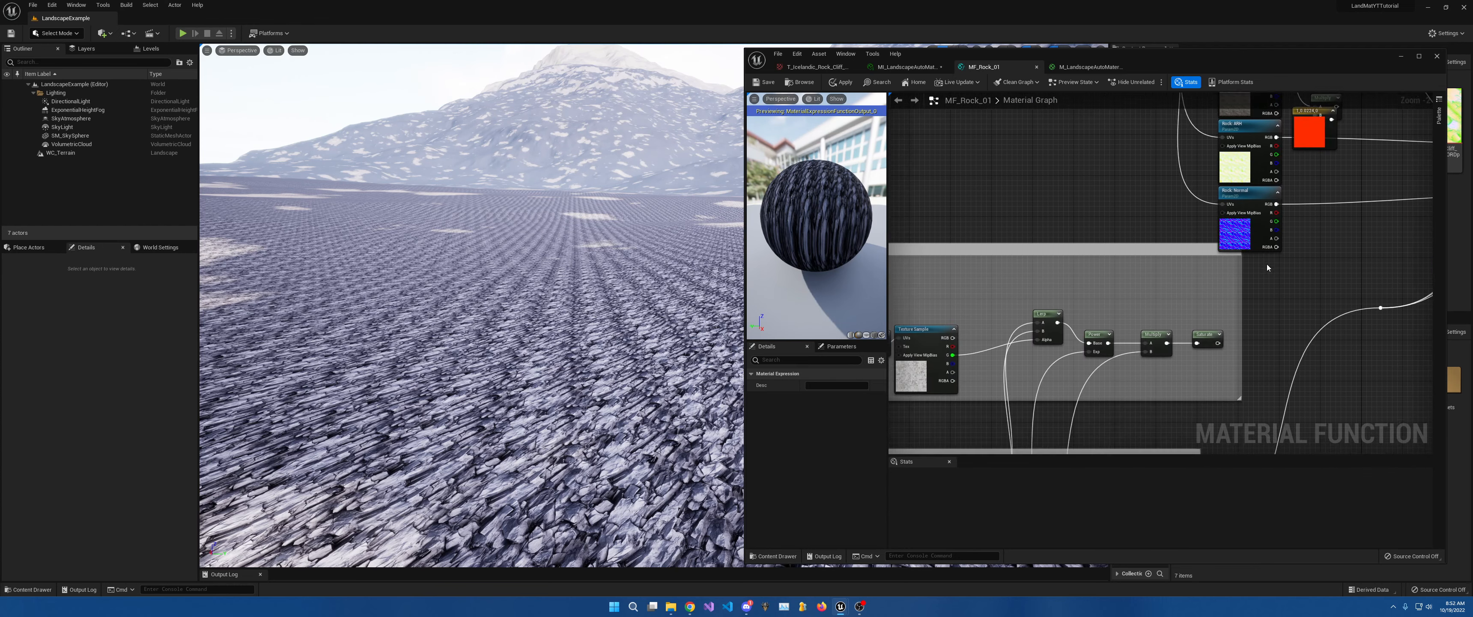
Delete the upper Second Texture through Noise group, shift the remaining one down-right, and add a reroute.
drag(1052, 250, 1257, 302)
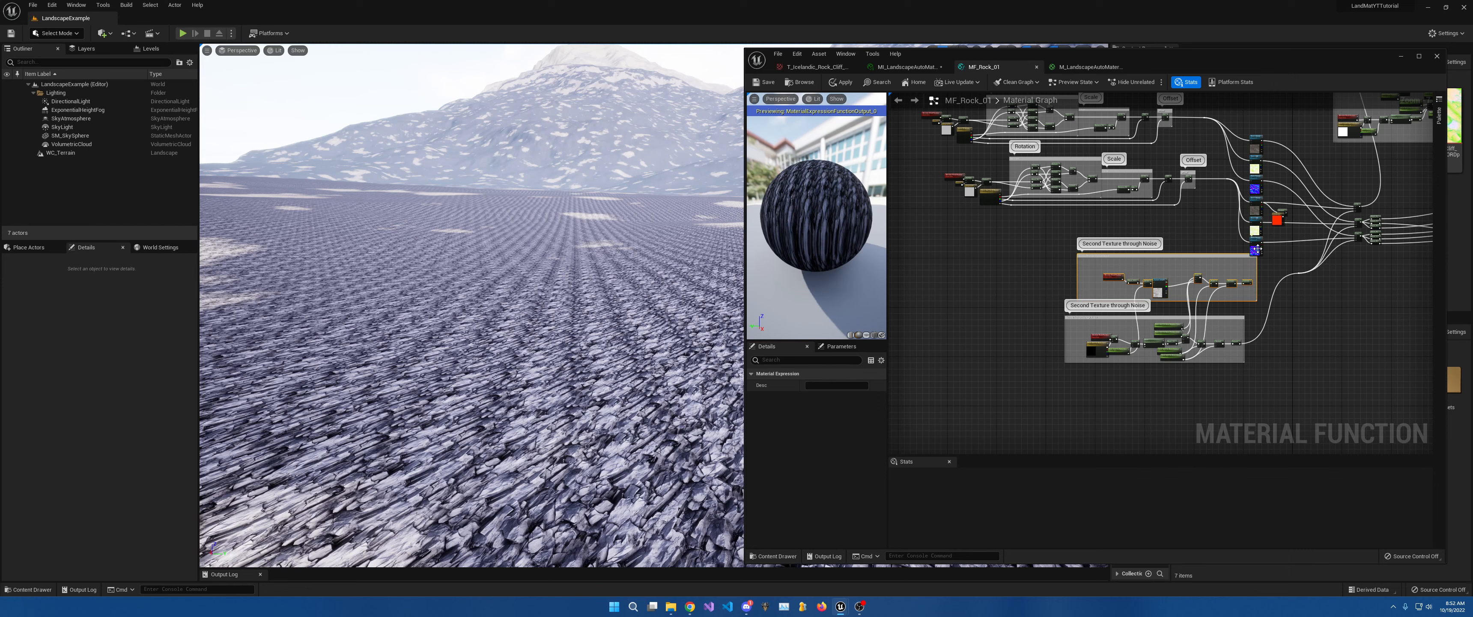
key(Delete)
drag(1033, 301, 1260, 376)
drag(1250, 333, 1378, 380)
double_click(1299, 273)
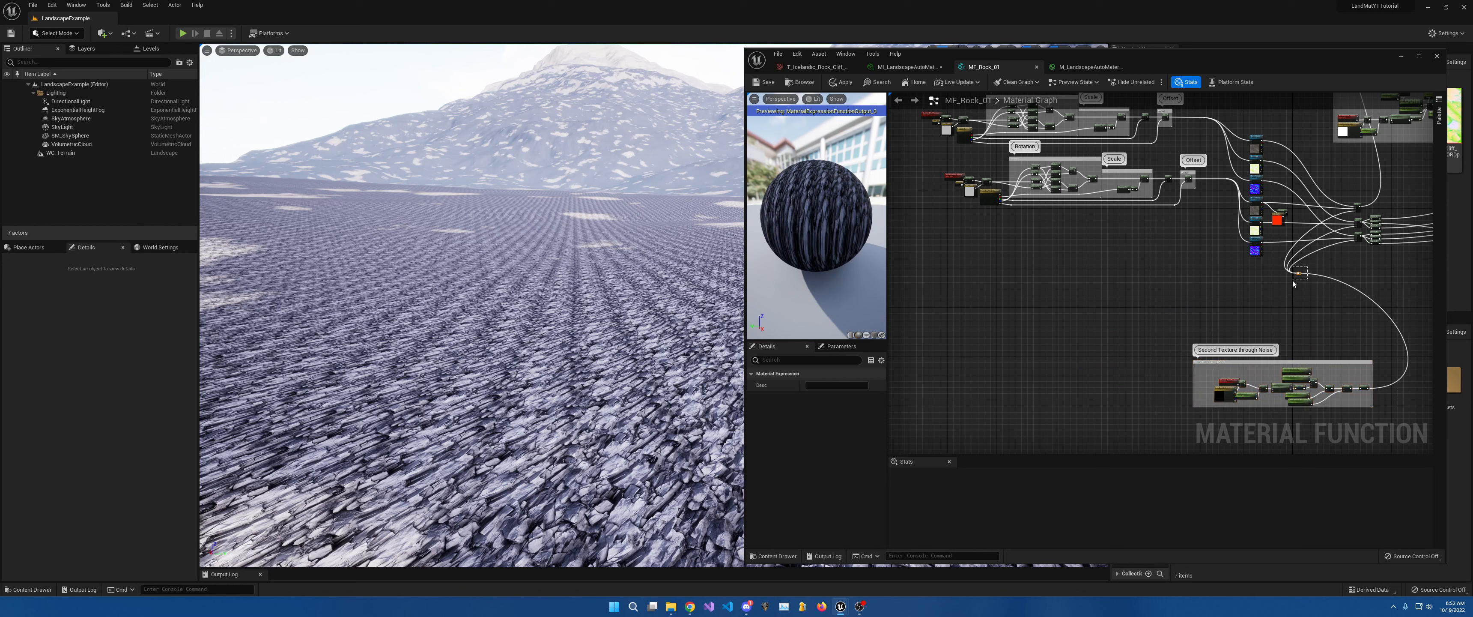
drag(1299, 275, 1356, 259)
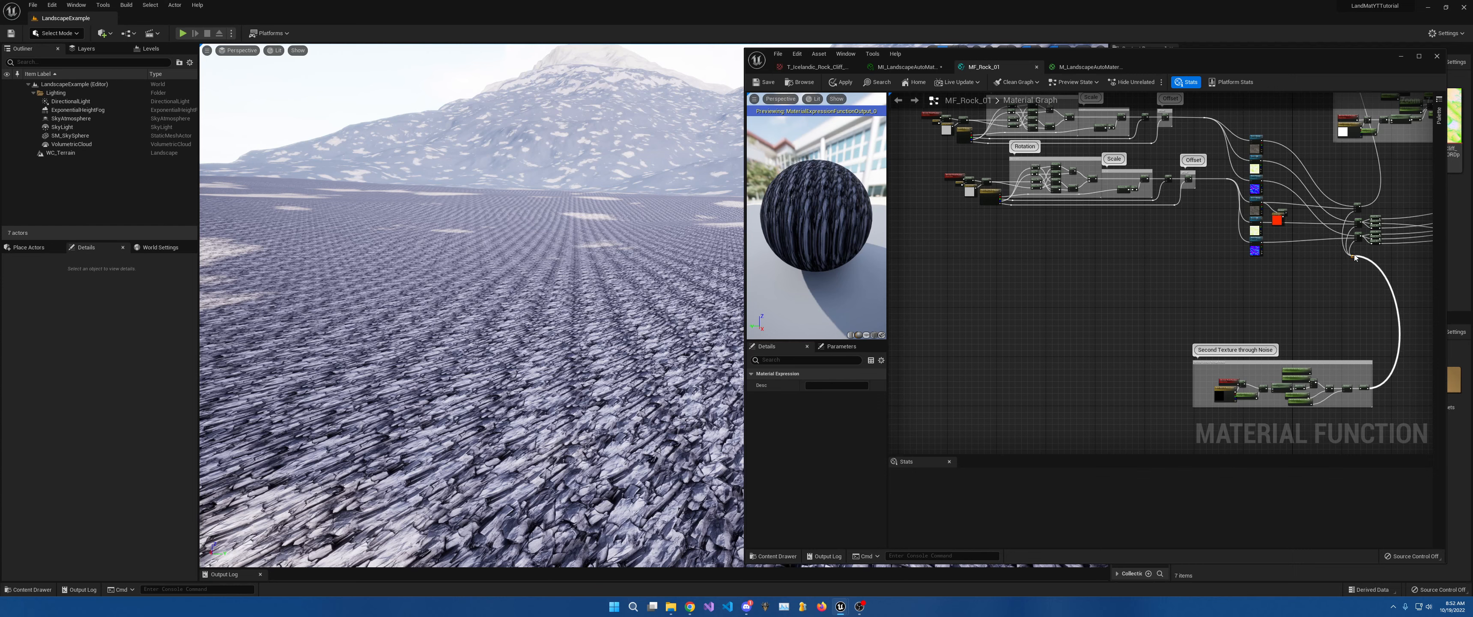
Delete the red debug colour node and its neighbour.
right_drag(1183, 270, 1257, 326)
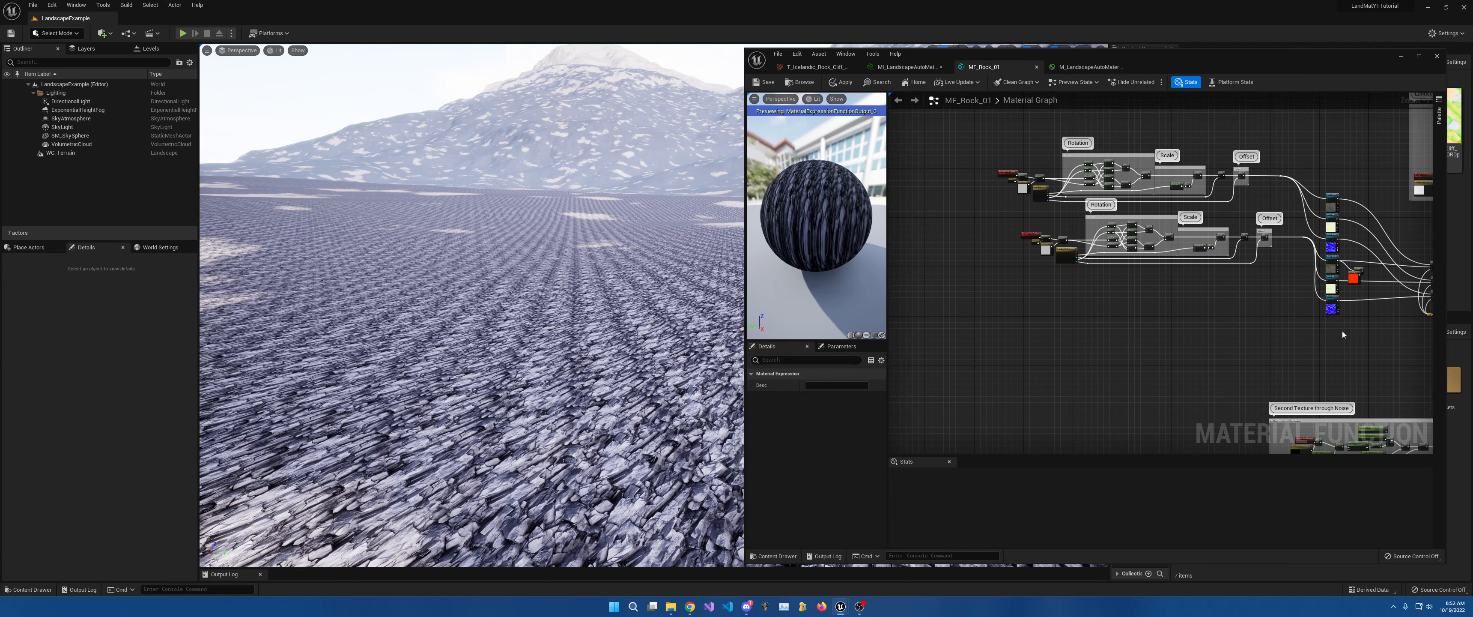
drag(1367, 261, 1355, 276)
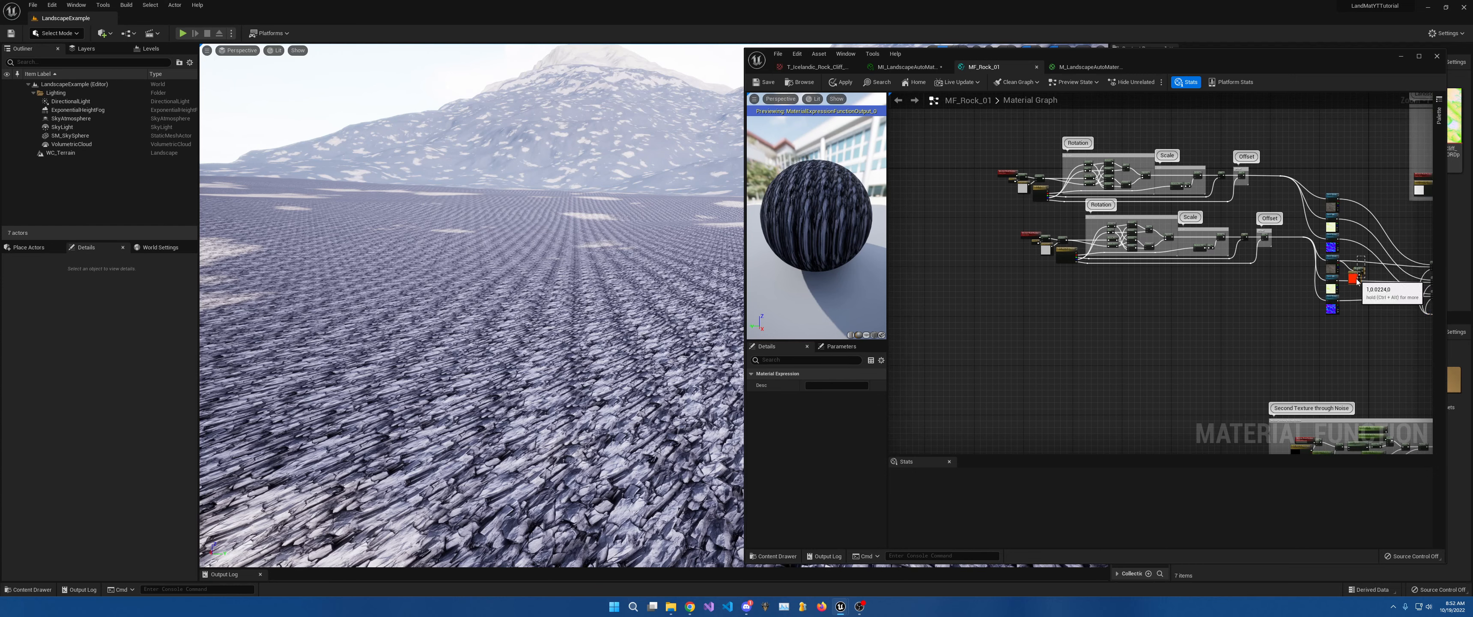
key(Delete)
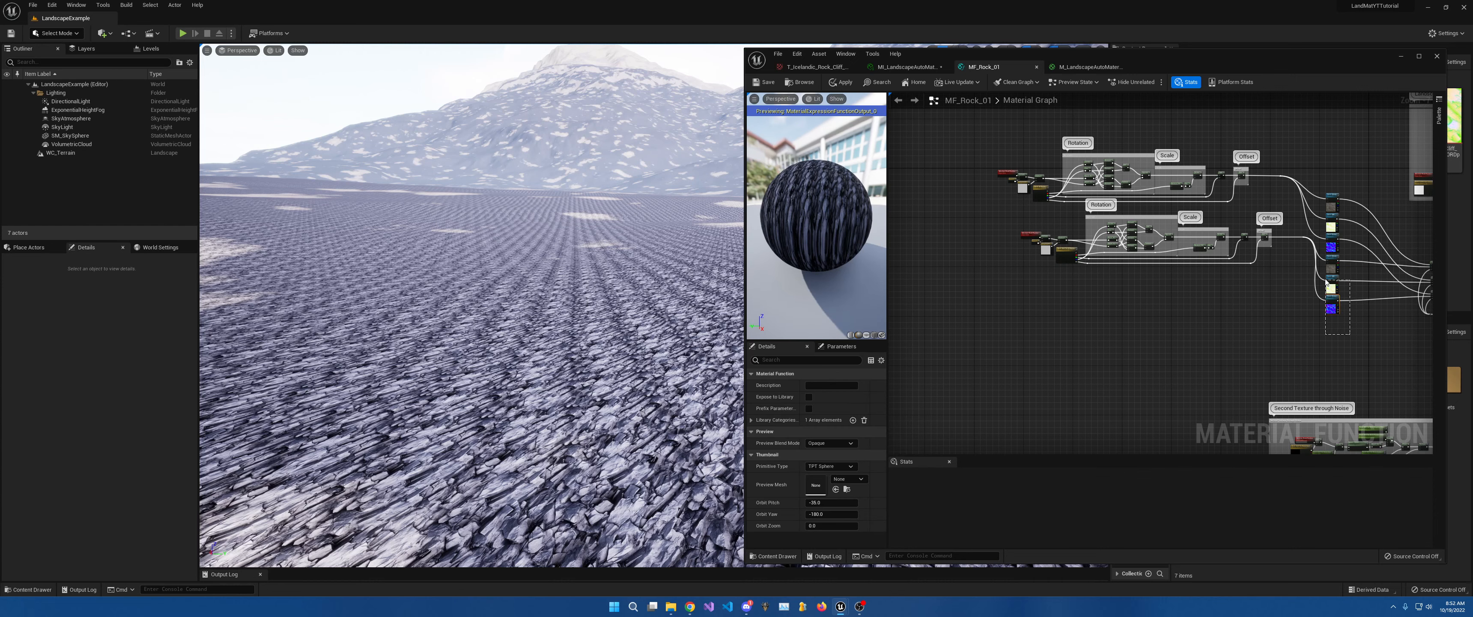
Copy the second Rotation/Scale/Offset UV group with its texture samplers and place it beneath.
drag(1324, 266, 1123, 273)
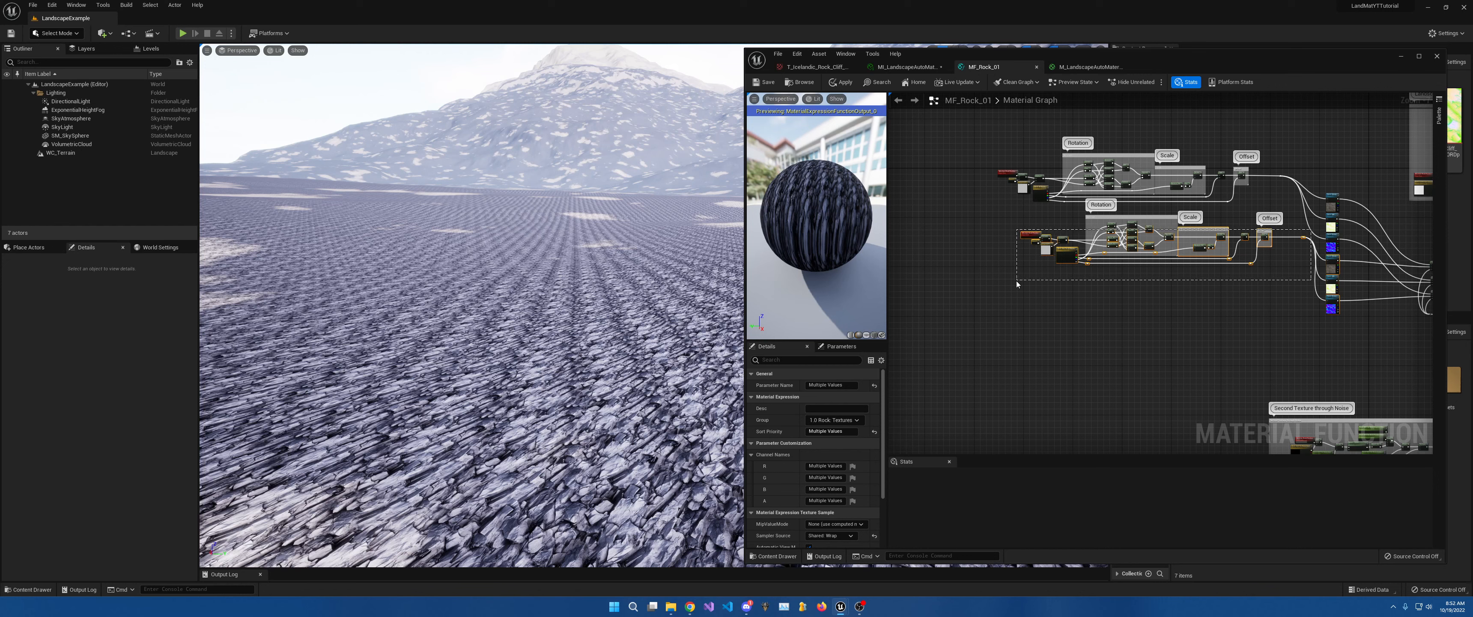
drag(1017, 284, 1016, 282)
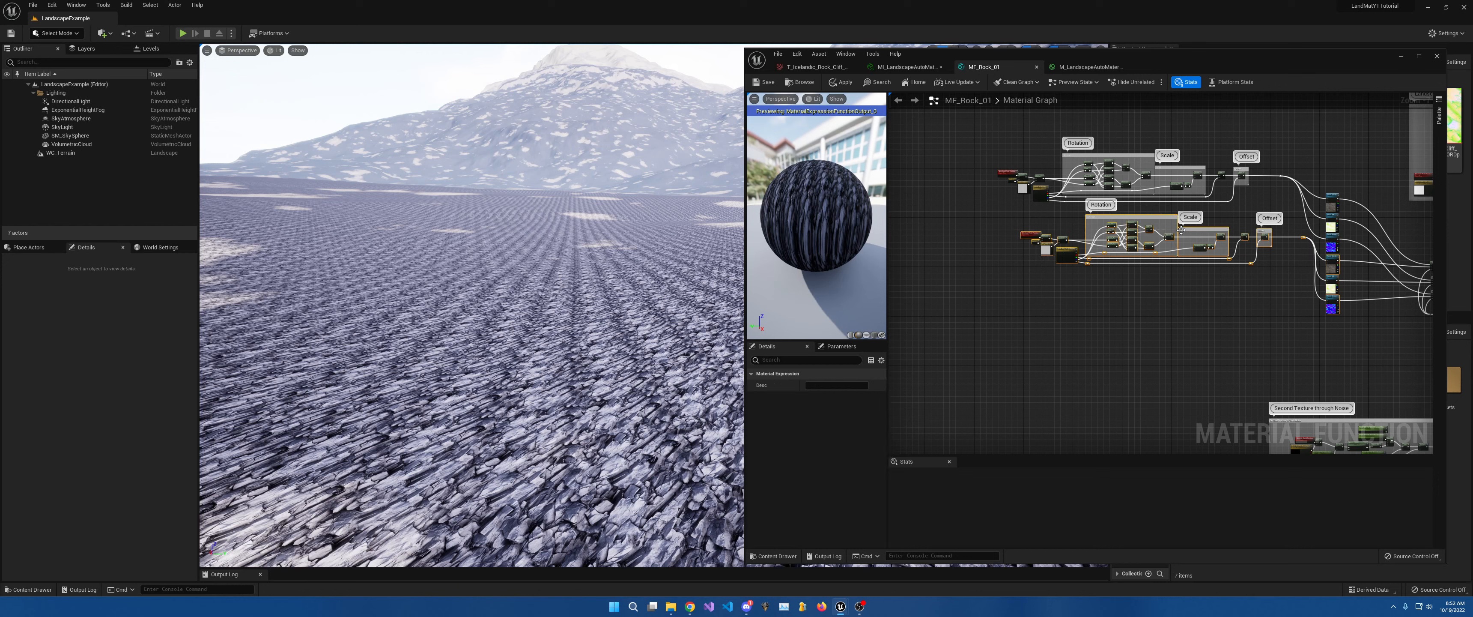
key(ctrl+d)
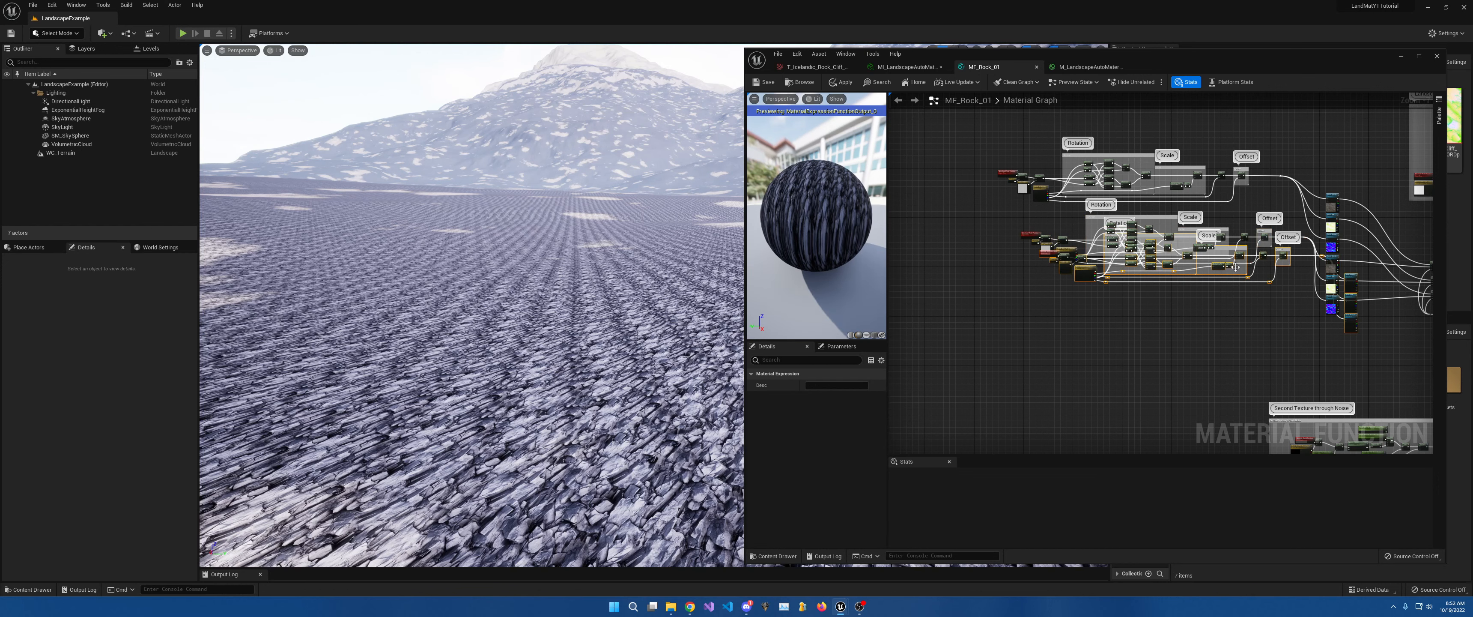
drag(1357, 282, 1334, 327)
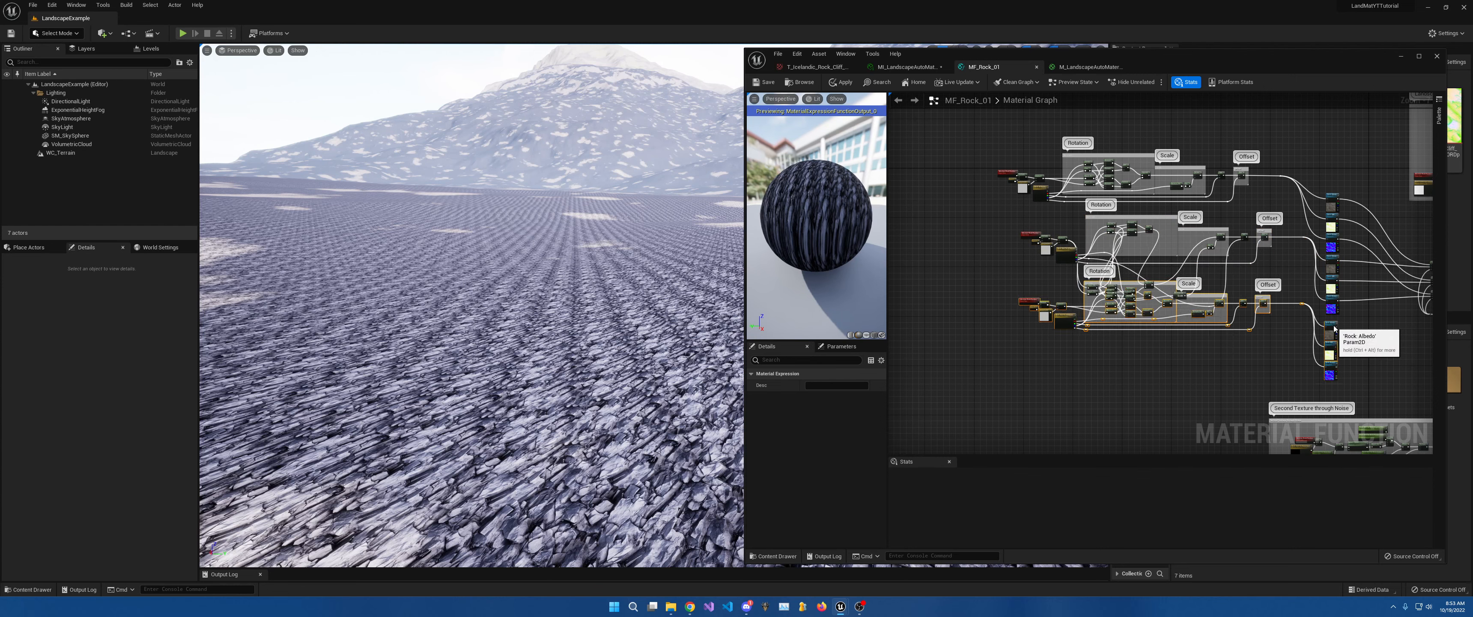
key(ctrl+z)
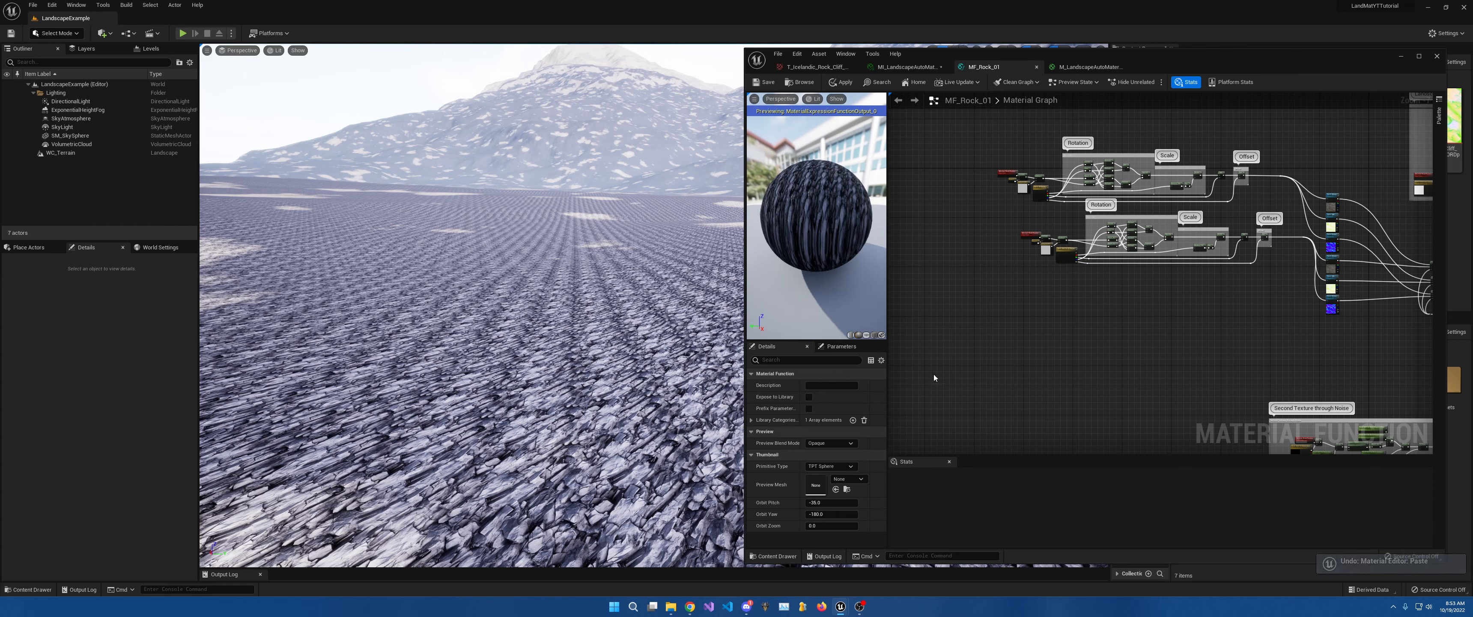
key(ctrl+v)
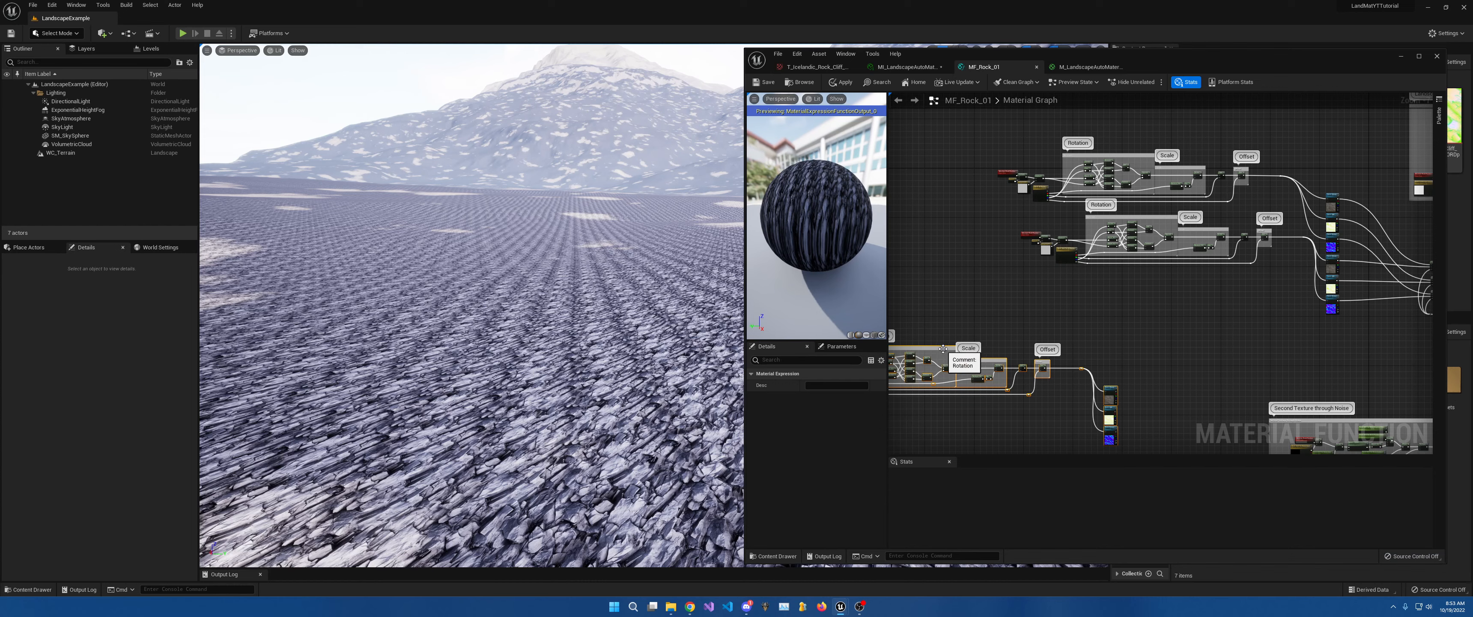
drag(937, 347, 1163, 296)
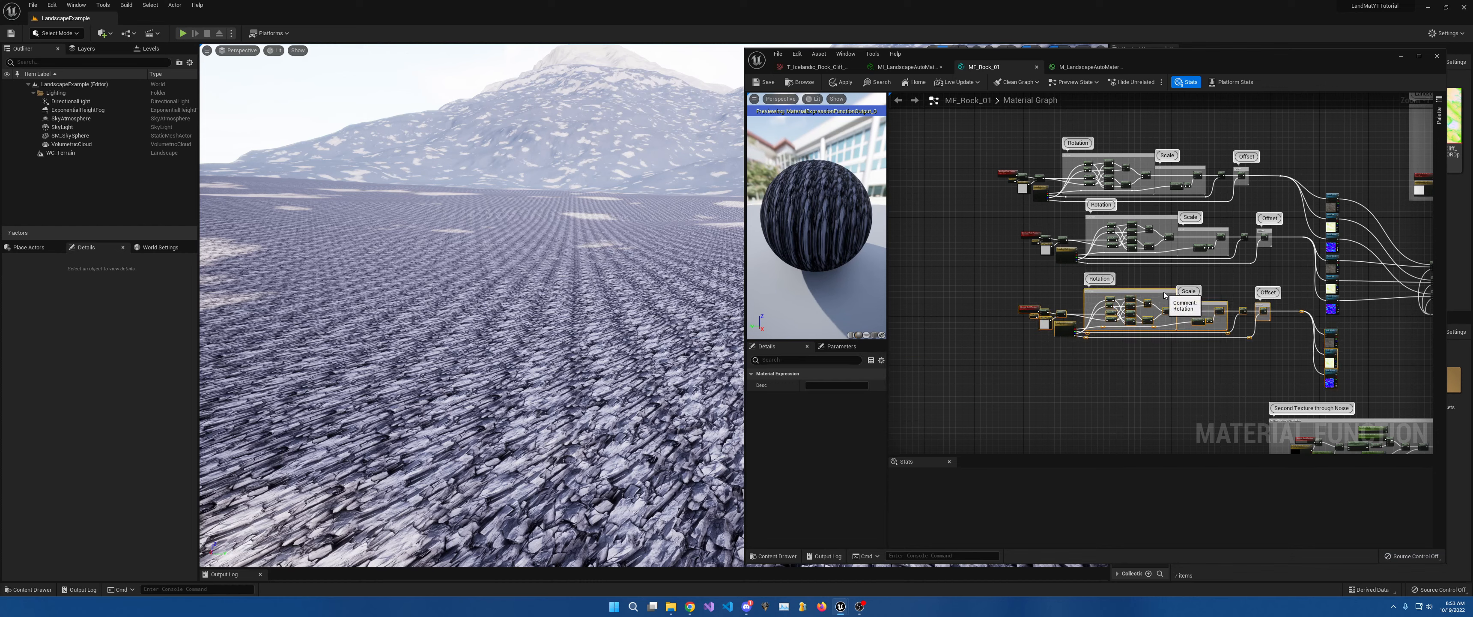
scroll(1051, 325, up, 5)
click(1107, 312)
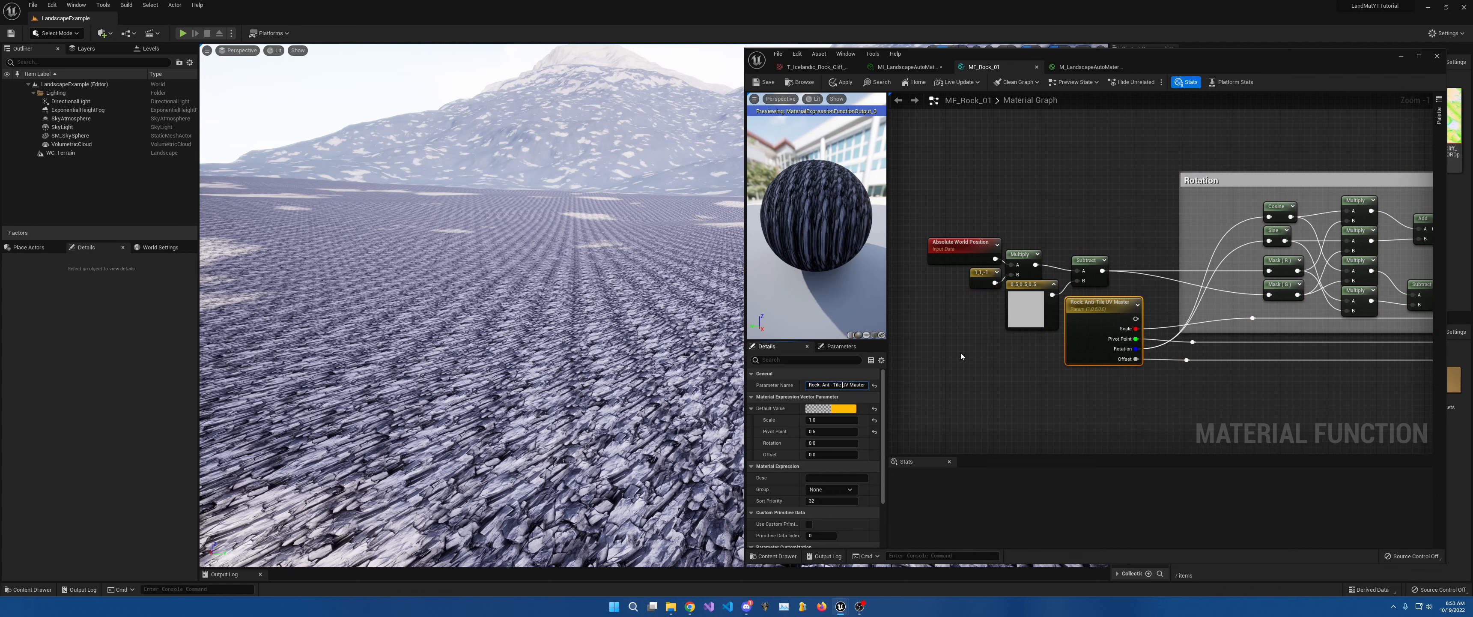
Paste copies of the three Lerp nodes next to the rock texture samplers.
text(2)
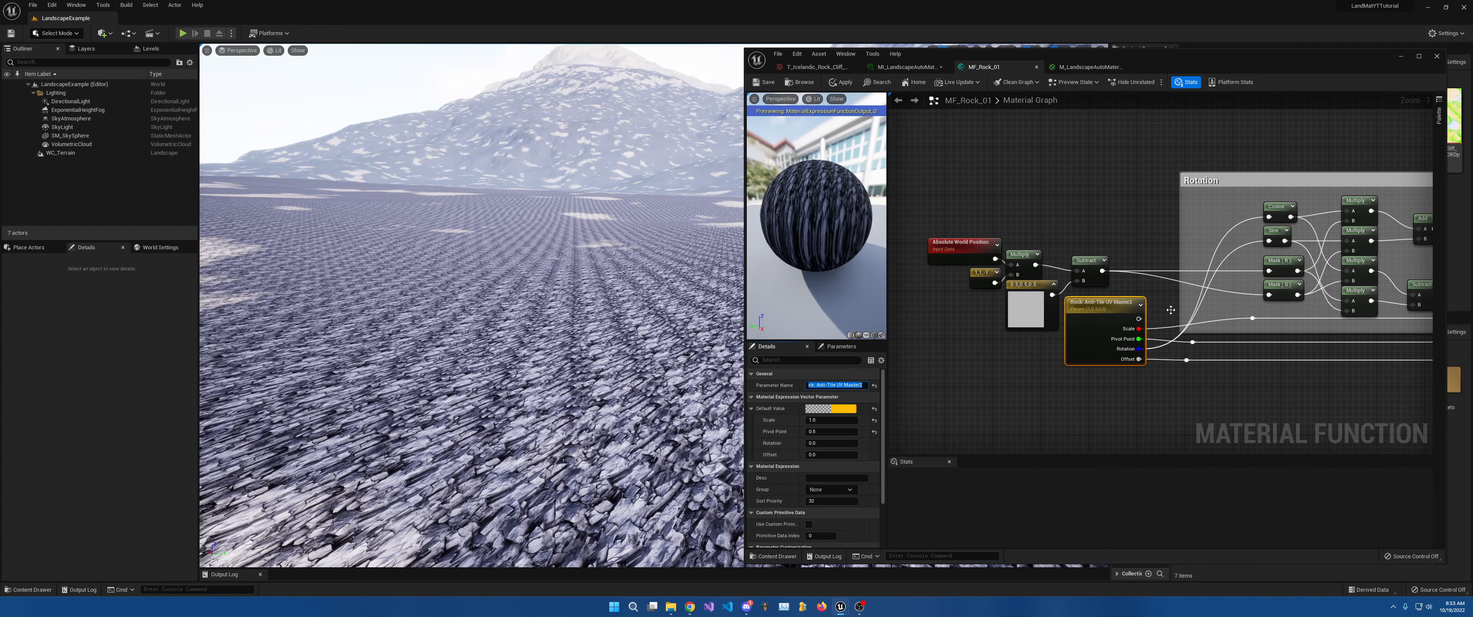
scroll(1161, 275, down, 5)
right_drag(1195, 244, 1028, 232)
scroll(1154, 169, up, 4)
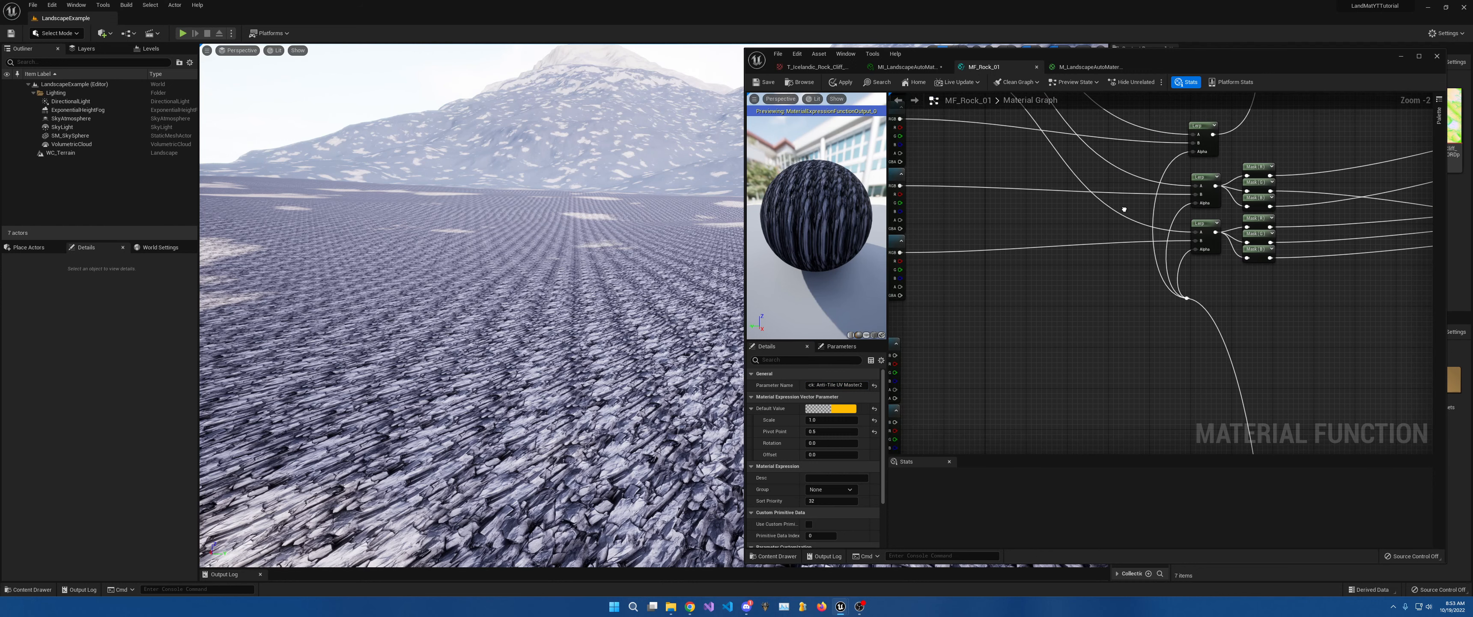
drag(1199, 120, 1220, 258)
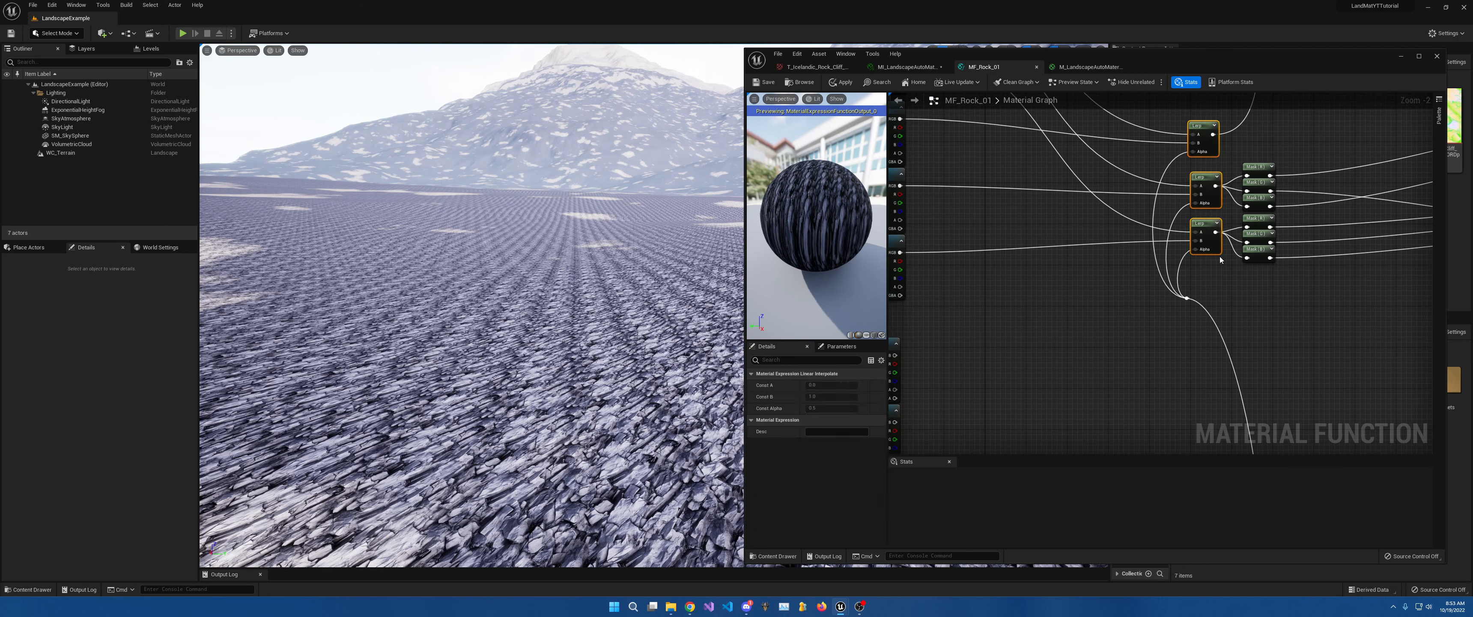
key(ctrl+v)
right_drag(1016, 327, 1174, 358)
Wire Rock Albedo, Rock ARH and Rock Normal into the new Lerps' A and B inputs.
drag(1034, 154, 1161, 329)
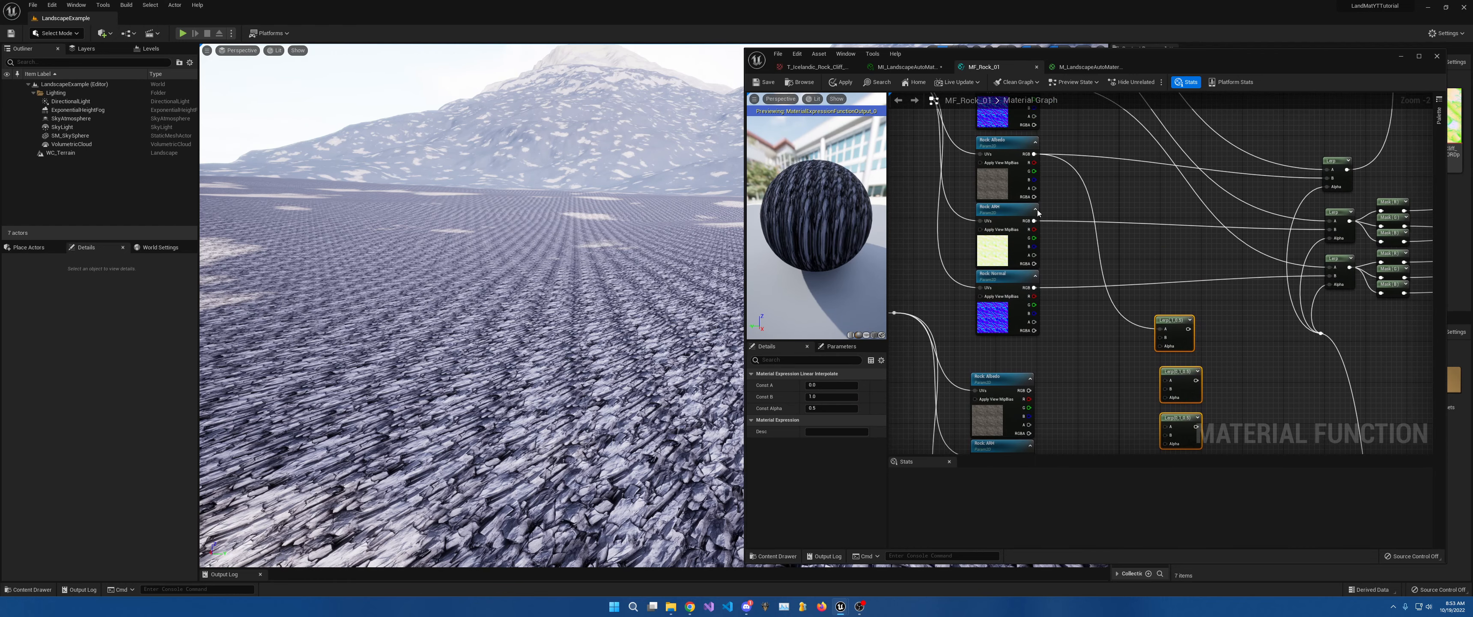
drag(1033, 221, 1165, 382)
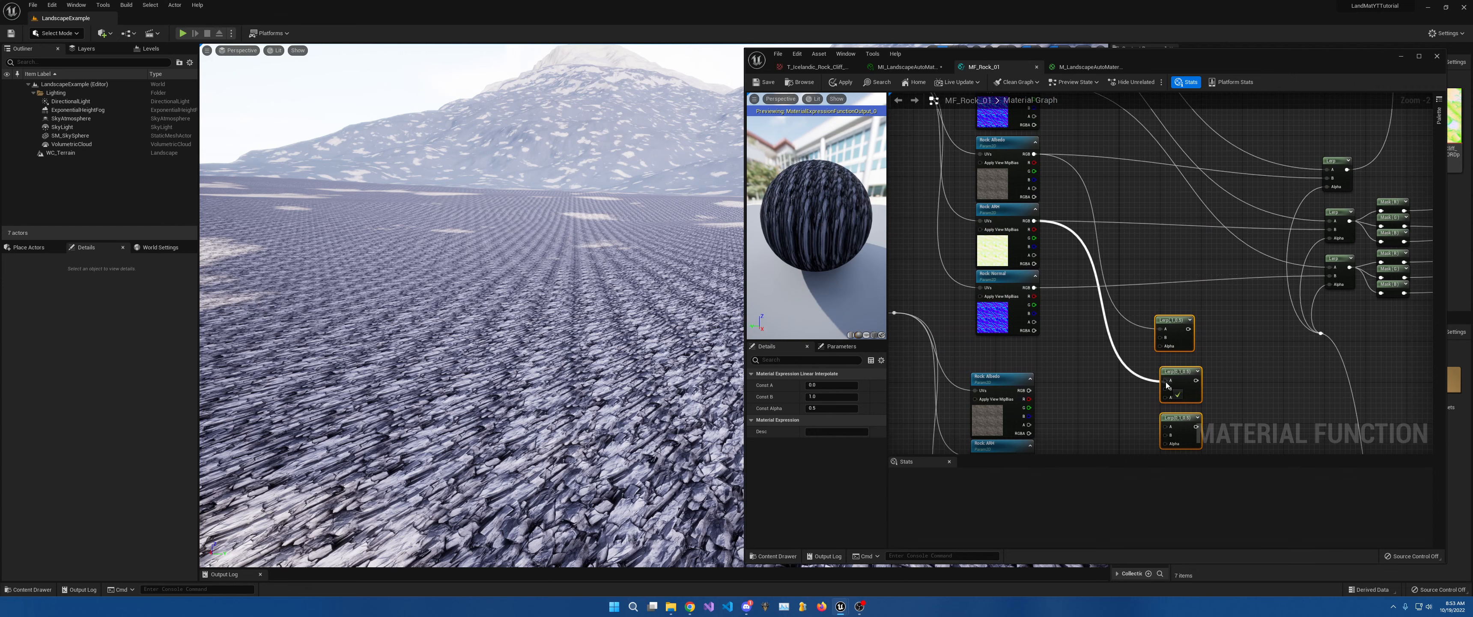
drag(1033, 288, 1165, 426)
right_drag(1147, 417, 1228, 228)
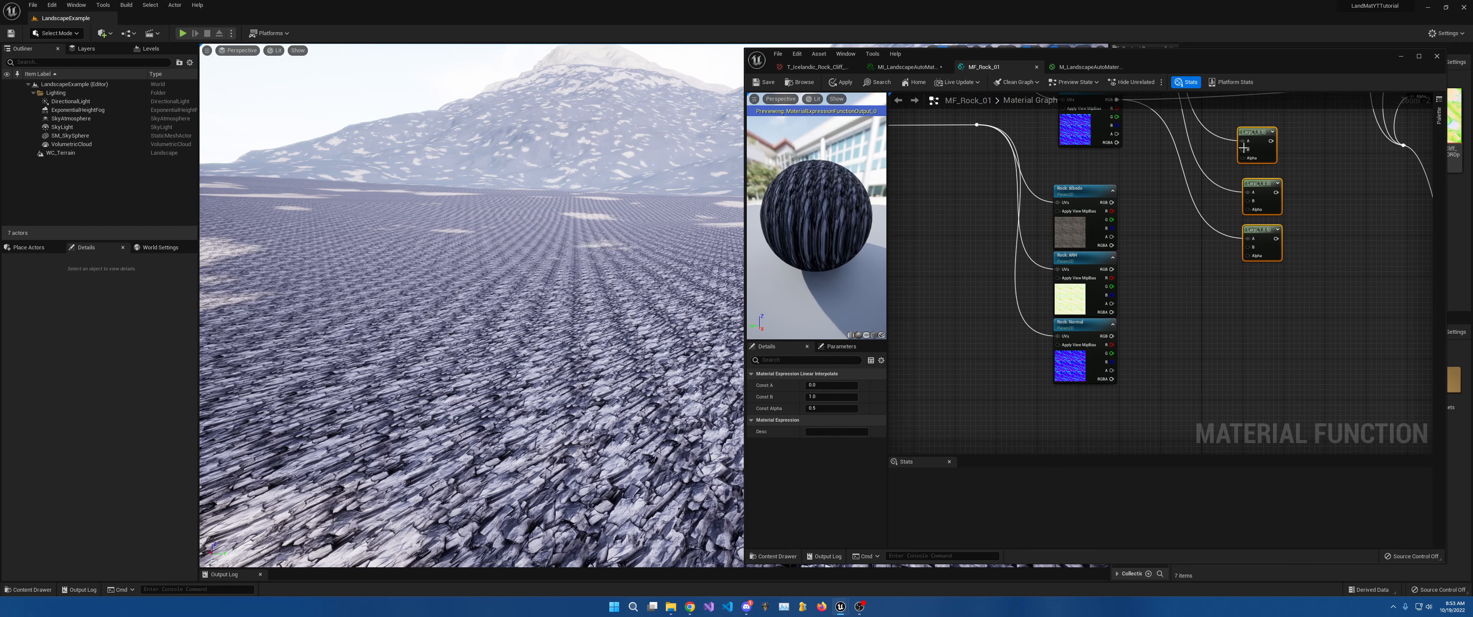
drag(1243, 148, 1112, 203)
drag(1112, 269, 1248, 205)
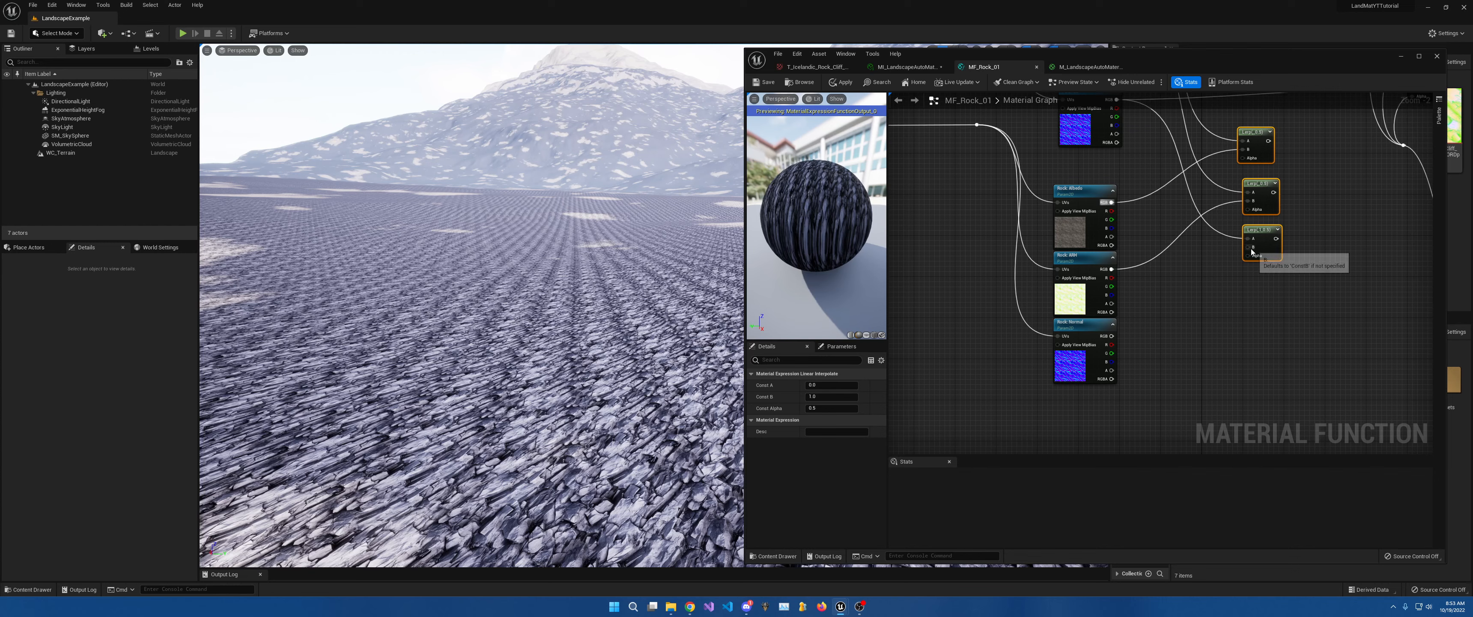
drag(1248, 247, 1115, 335)
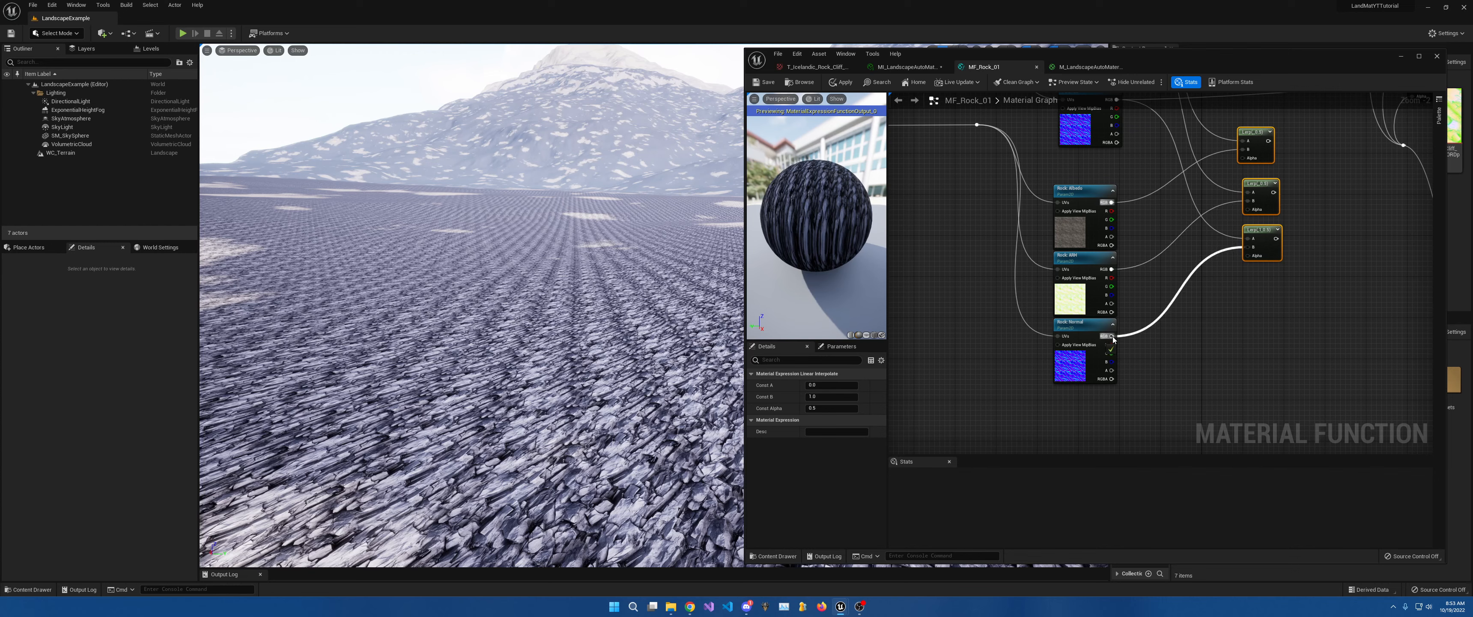
right_drag(1316, 218, 1110, 385)
Feed each Lerp(0.5) output into the B input of its upper blend Lerp.
drag(1057, 315, 1200, 164)
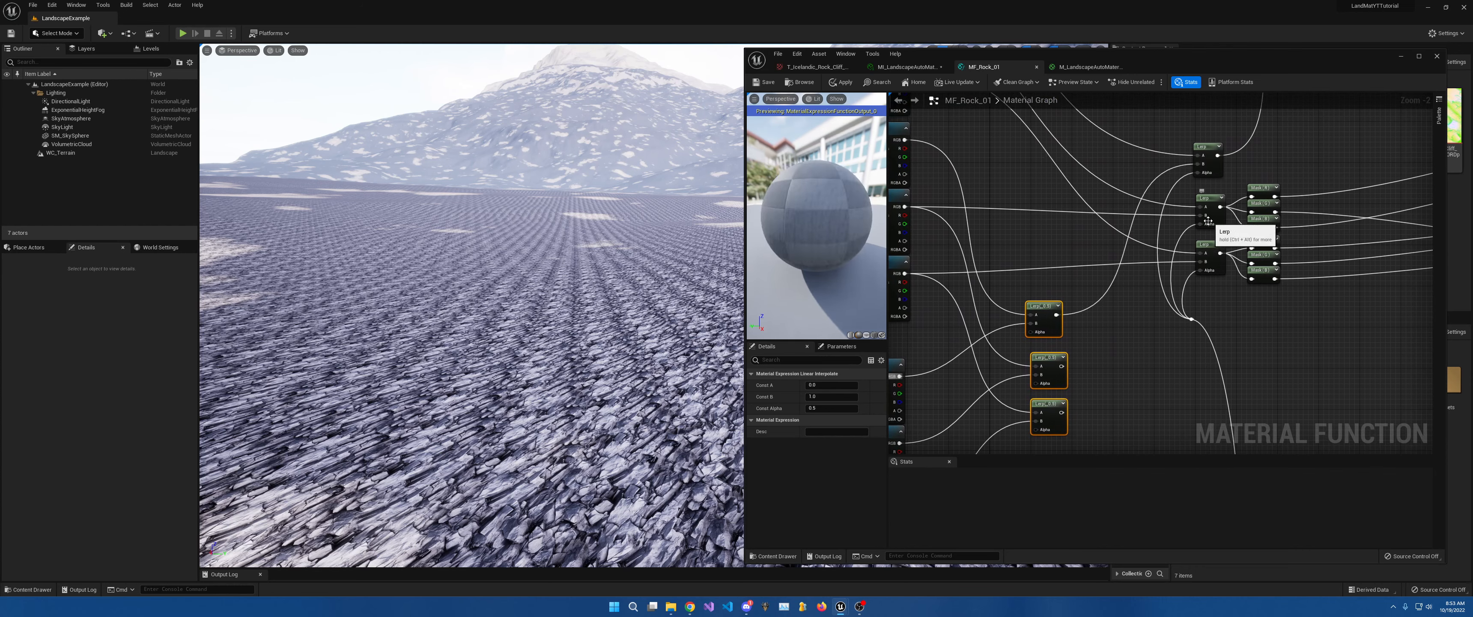
drag(1200, 215, 1064, 371)
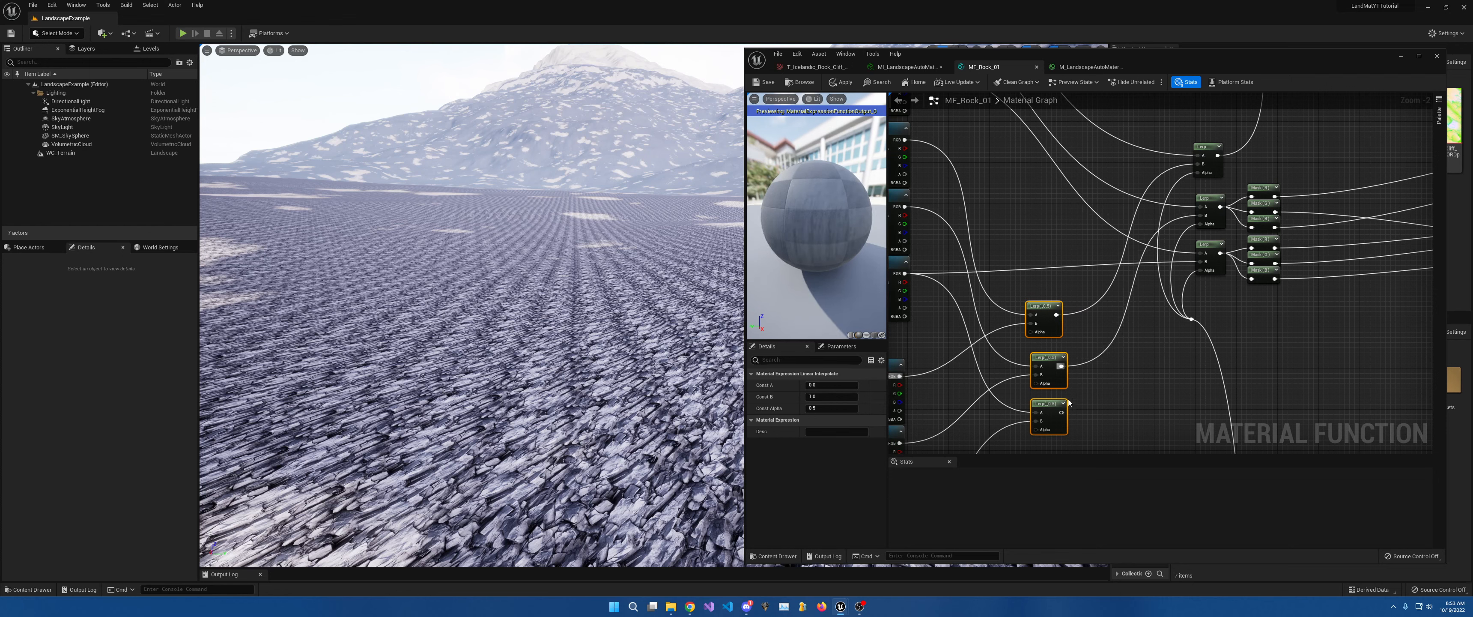
drag(1061, 412, 1201, 261)
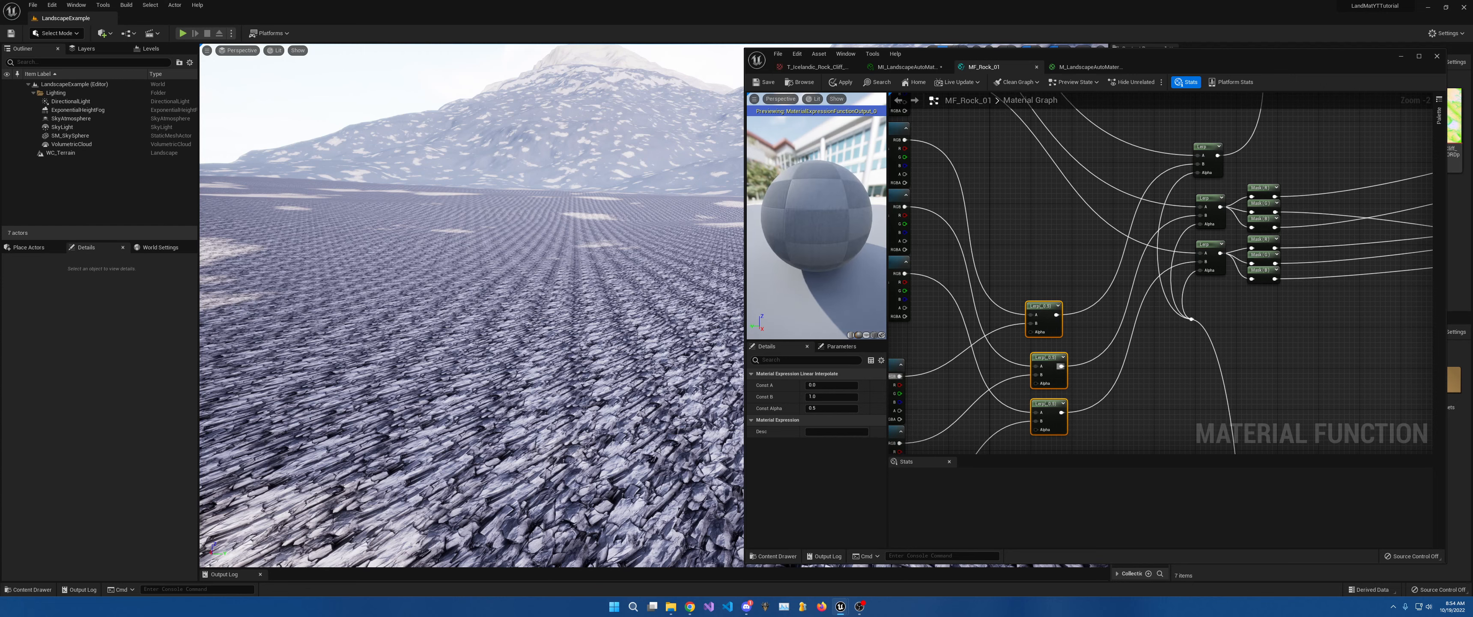
right_drag(991, 209, 1197, 241)
right_drag(1143, 277, 1086, 195)
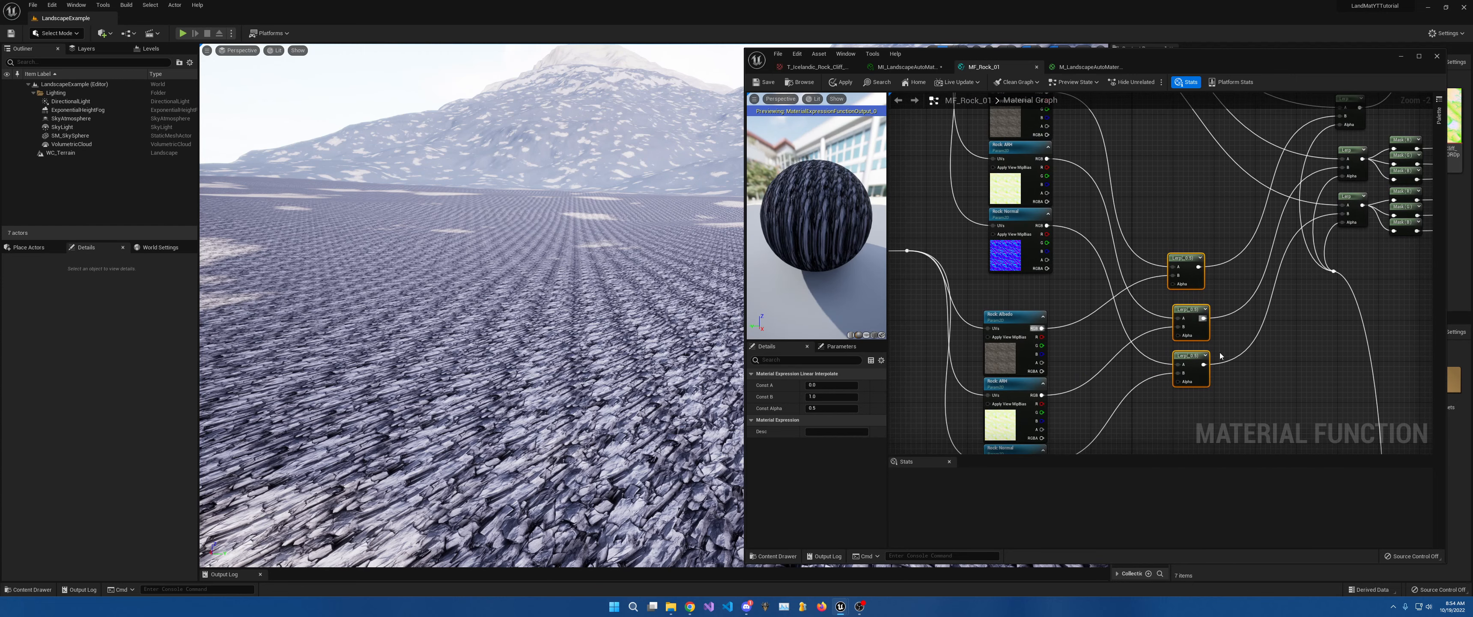
right_drag(1235, 311, 1291, 96)
scroll(1282, 119, down, 4)
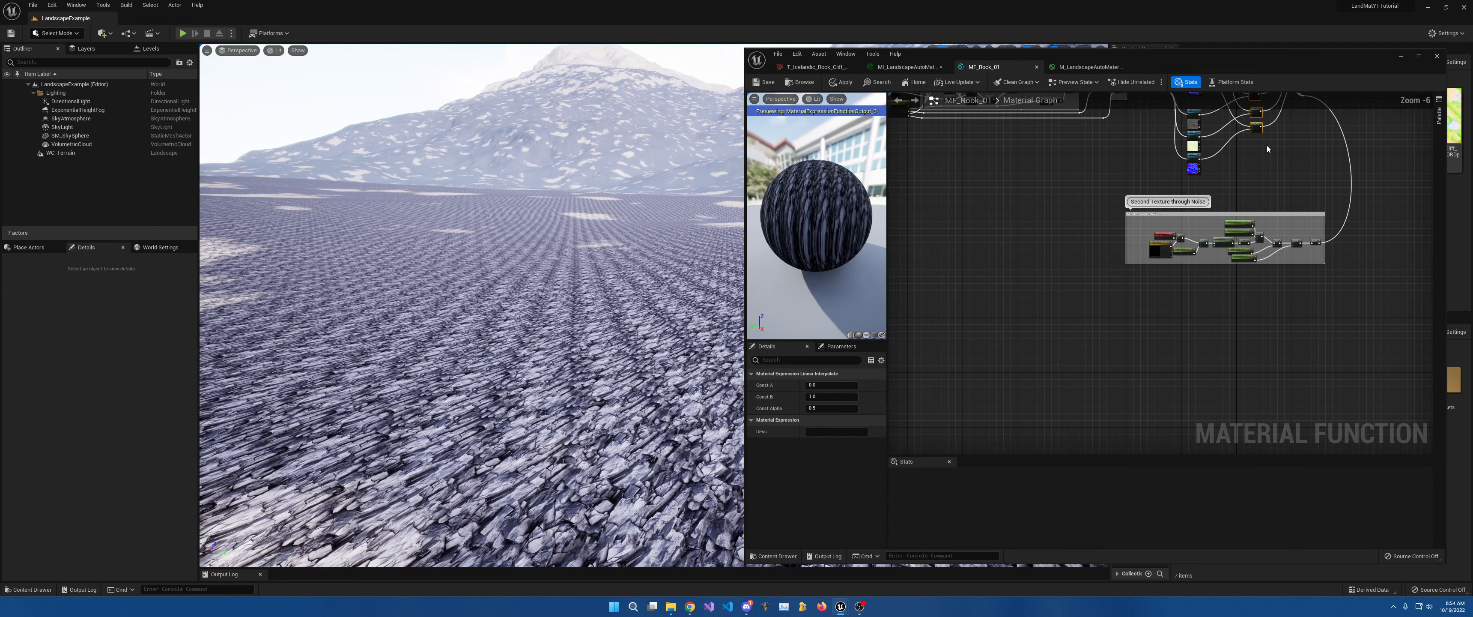
right_drag(1268, 145, 1157, 256)
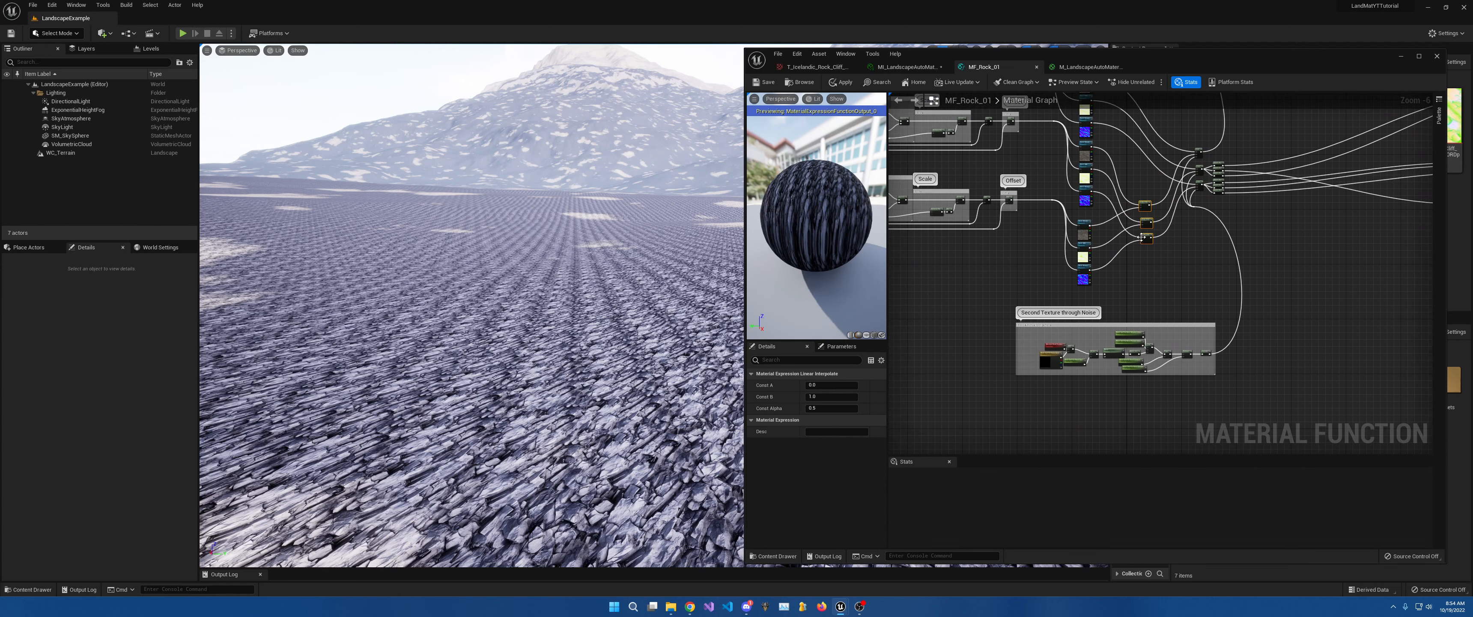
Duplicate the Second Texture through Noise group and place the copy above the original.
click(1017, 325)
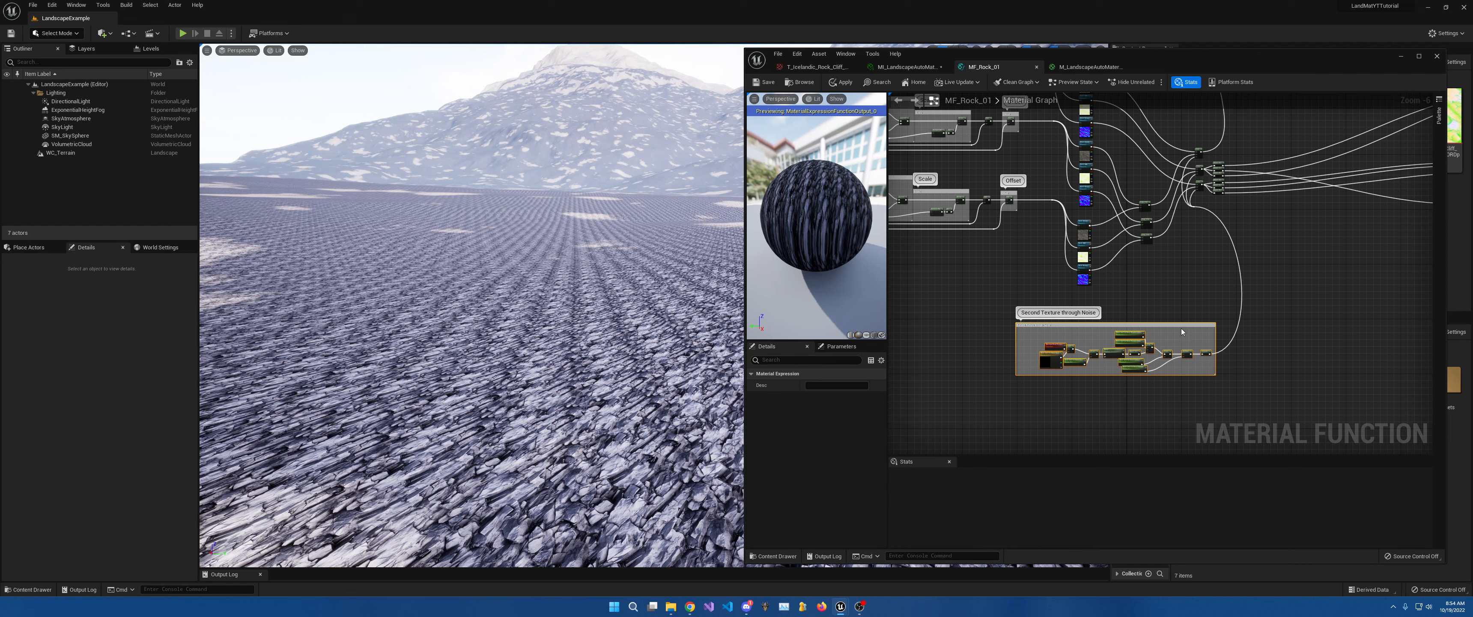
drag(1182, 332, 1139, 367)
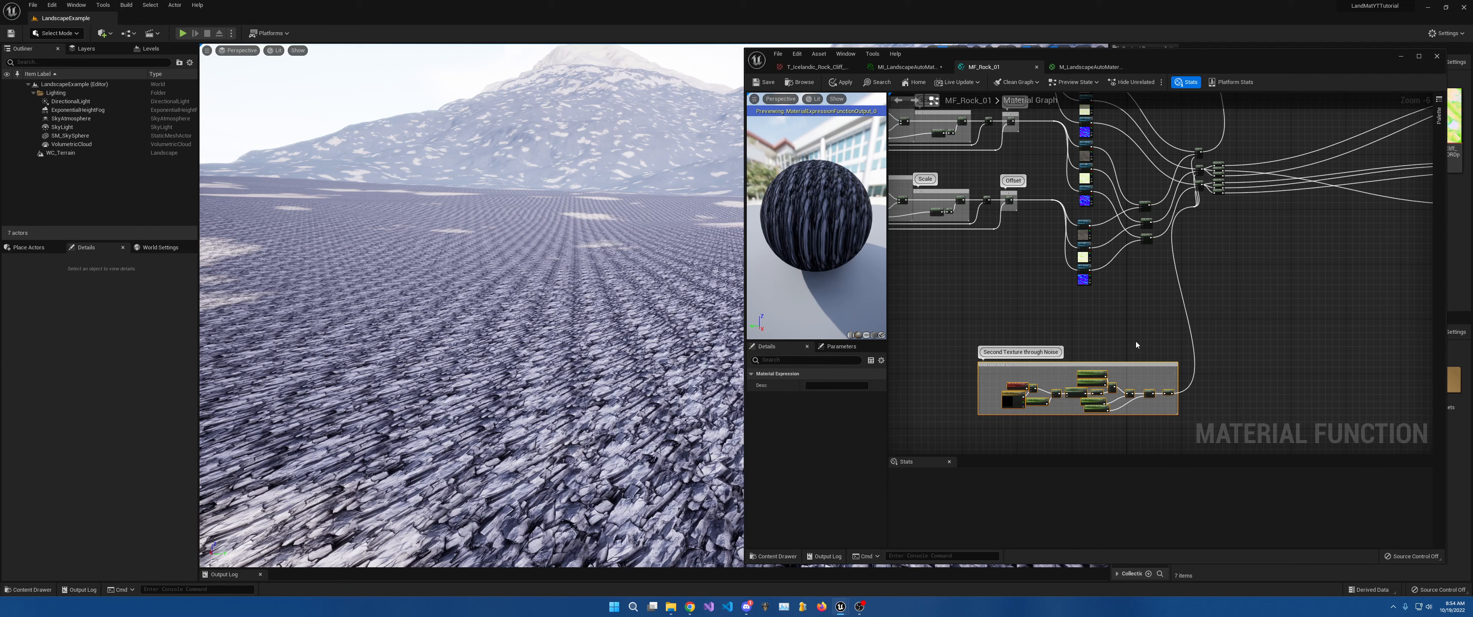
key(ctrl+d)
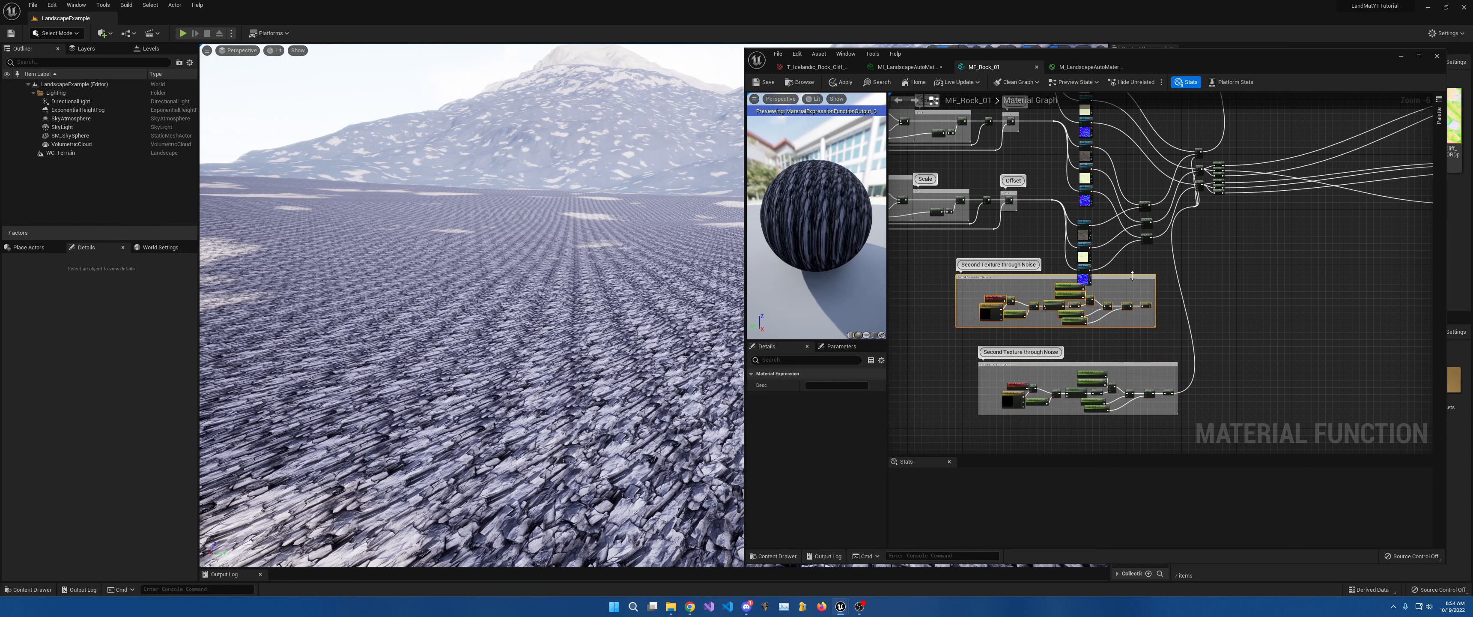
drag(1132, 278, 1103, 293)
scroll(1124, 304, up, 1)
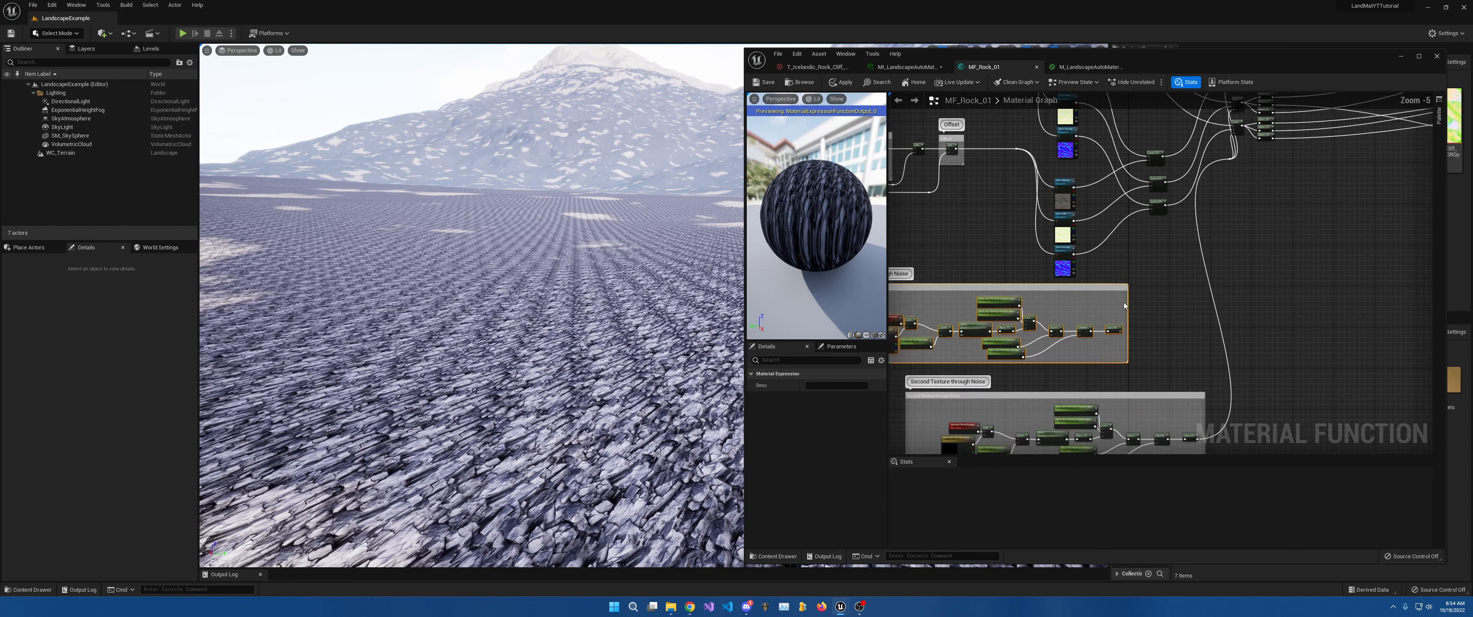
scroll(1124, 305, up, 3)
Wire the copied group's Saturate output into each Lerp(0.5) Alpha input.
drag(1134, 400, 1200, 165)
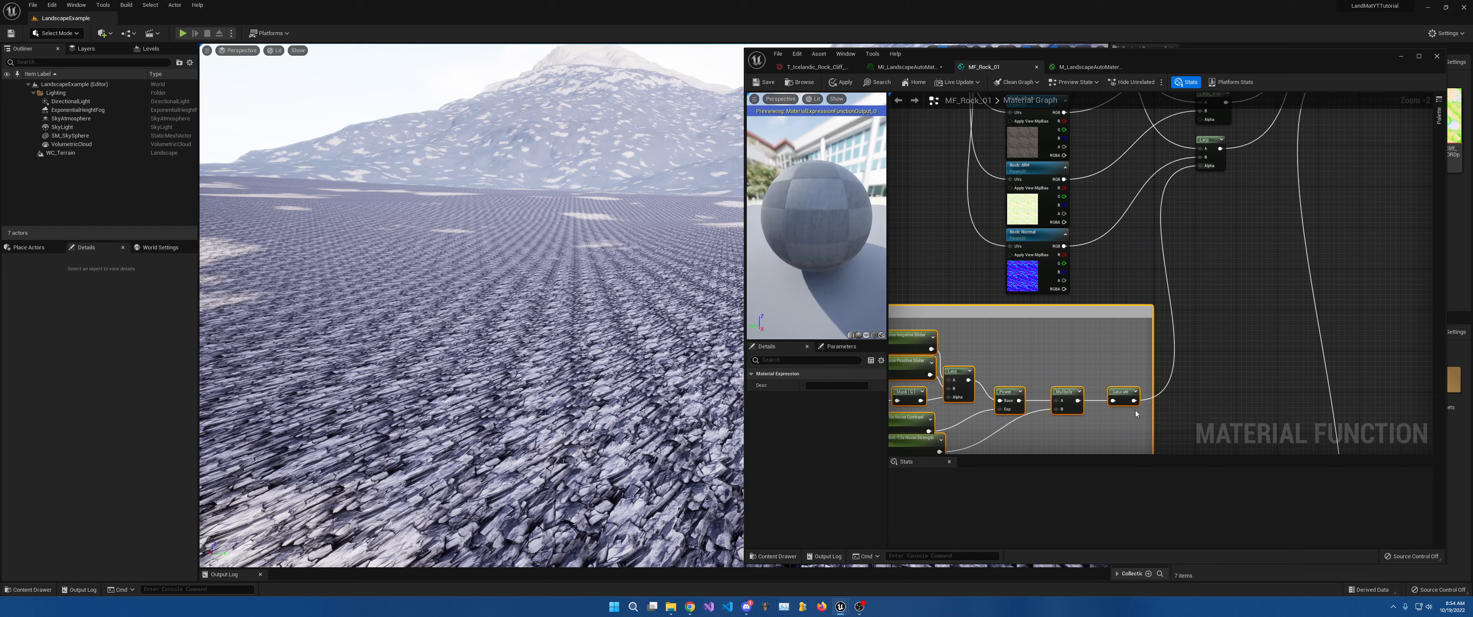
drag(1135, 400, 1201, 146)
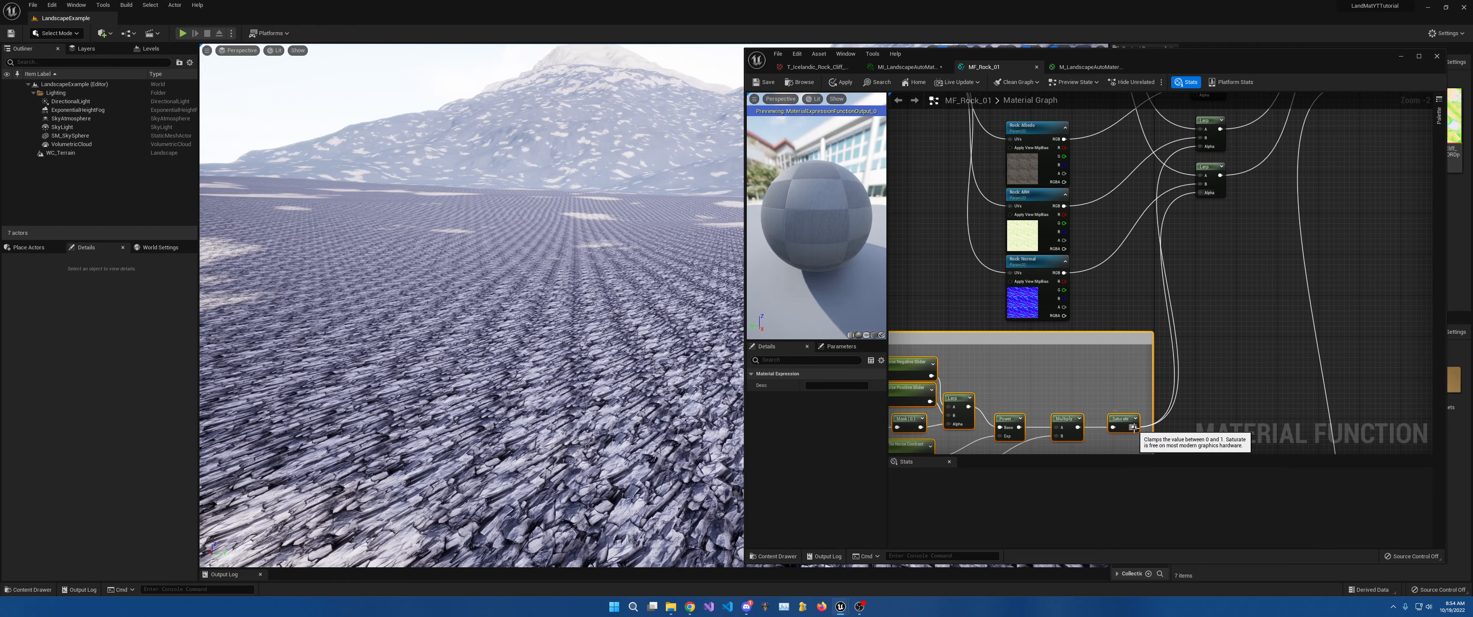
drag(1134, 428, 1199, 178)
right_drag(1126, 229, 1331, 35)
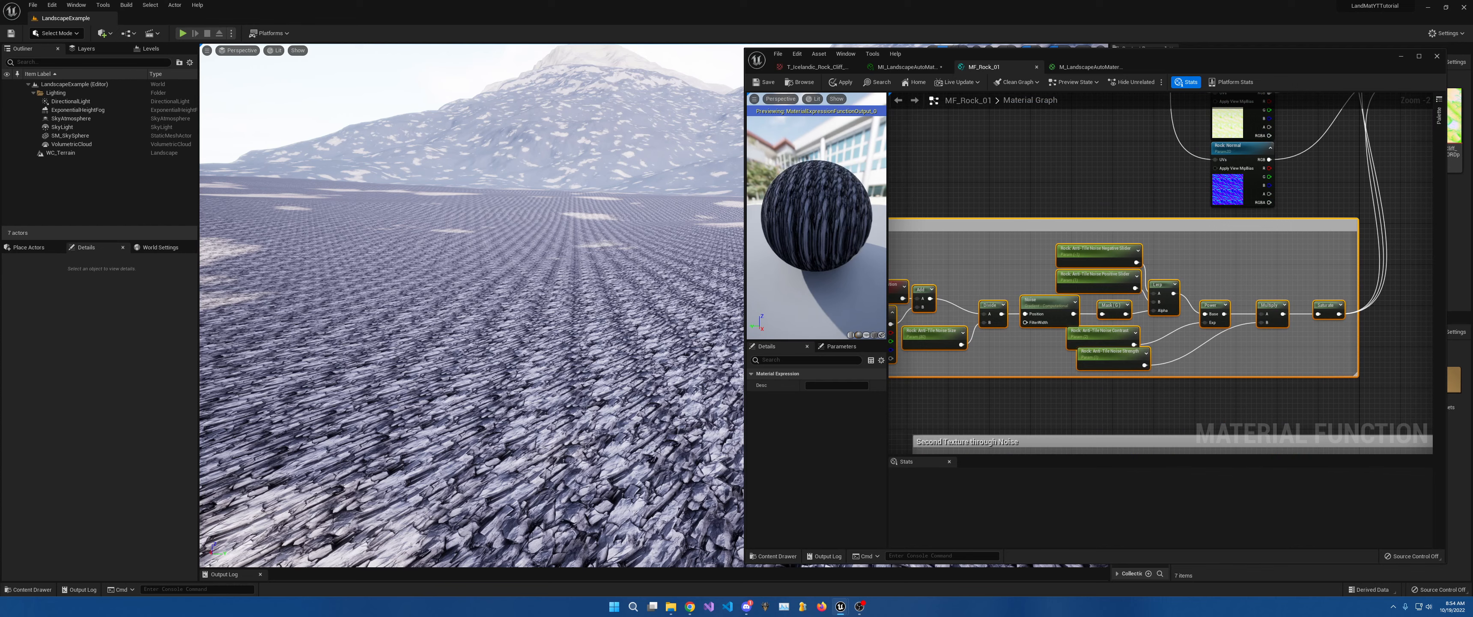
right_drag(1101, 285, 1194, 250)
scroll(1025, 280, up, 2)
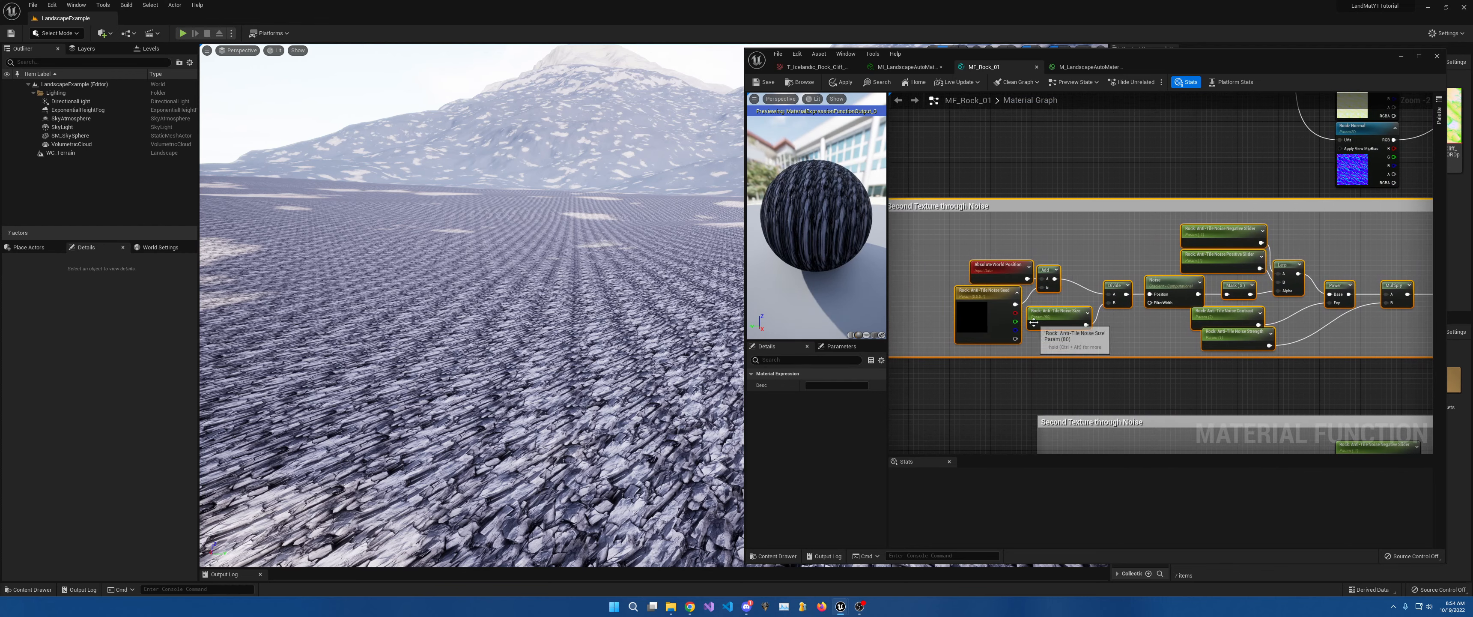
right_drag(1073, 322, 1052, 328)
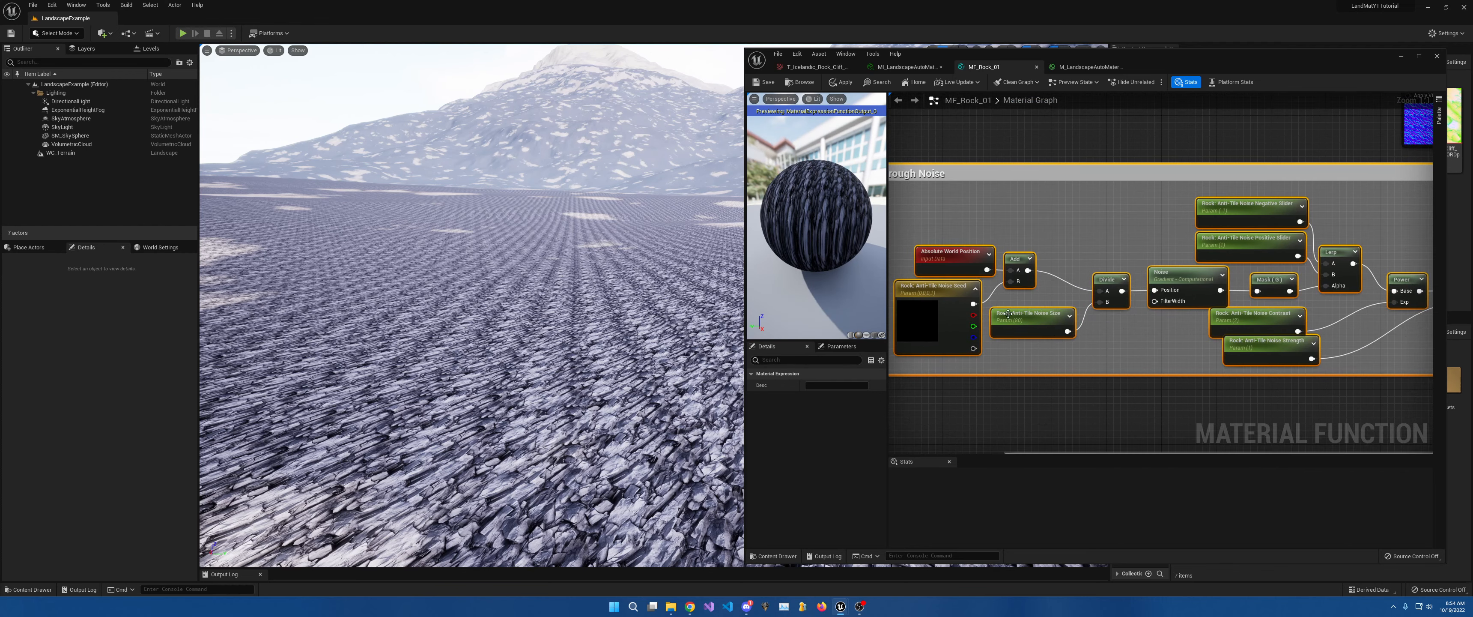
Rename the copied Noise Size and Negative Slider parameters to Size2 and Negative Slider2.
click(934, 289)
click(1052, 313)
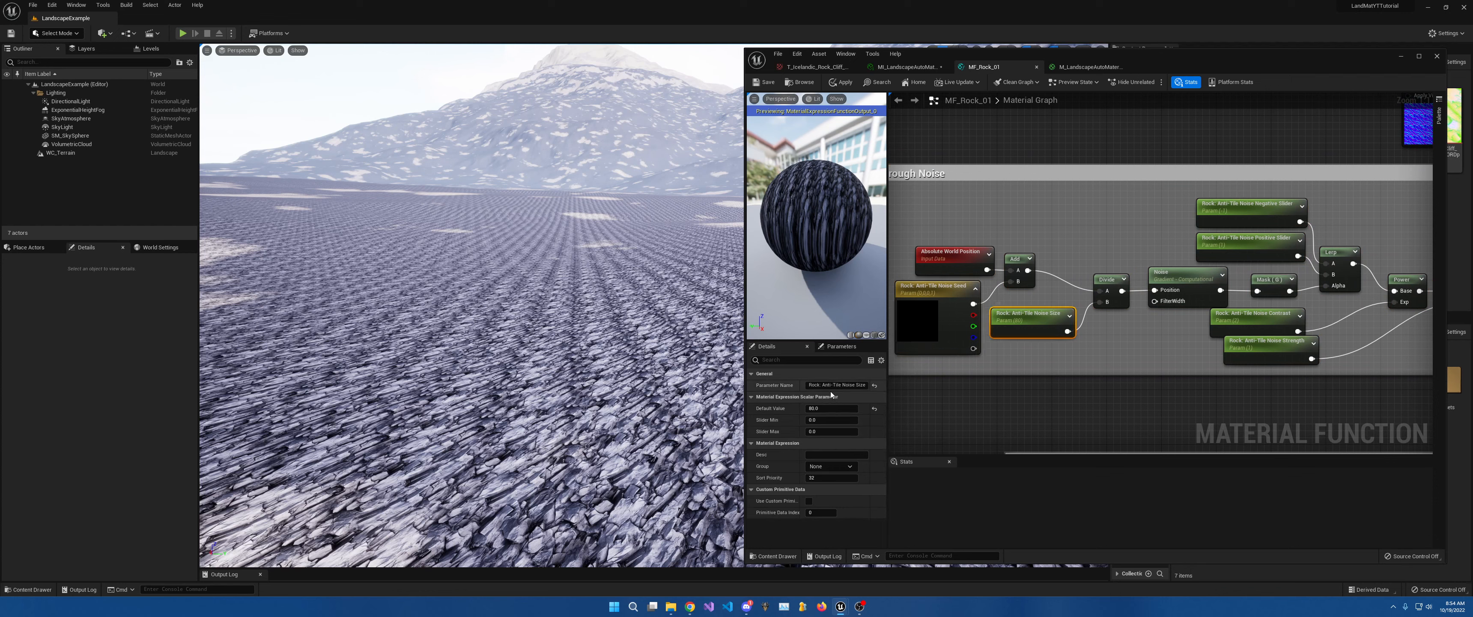
click(865, 385)
text(2)
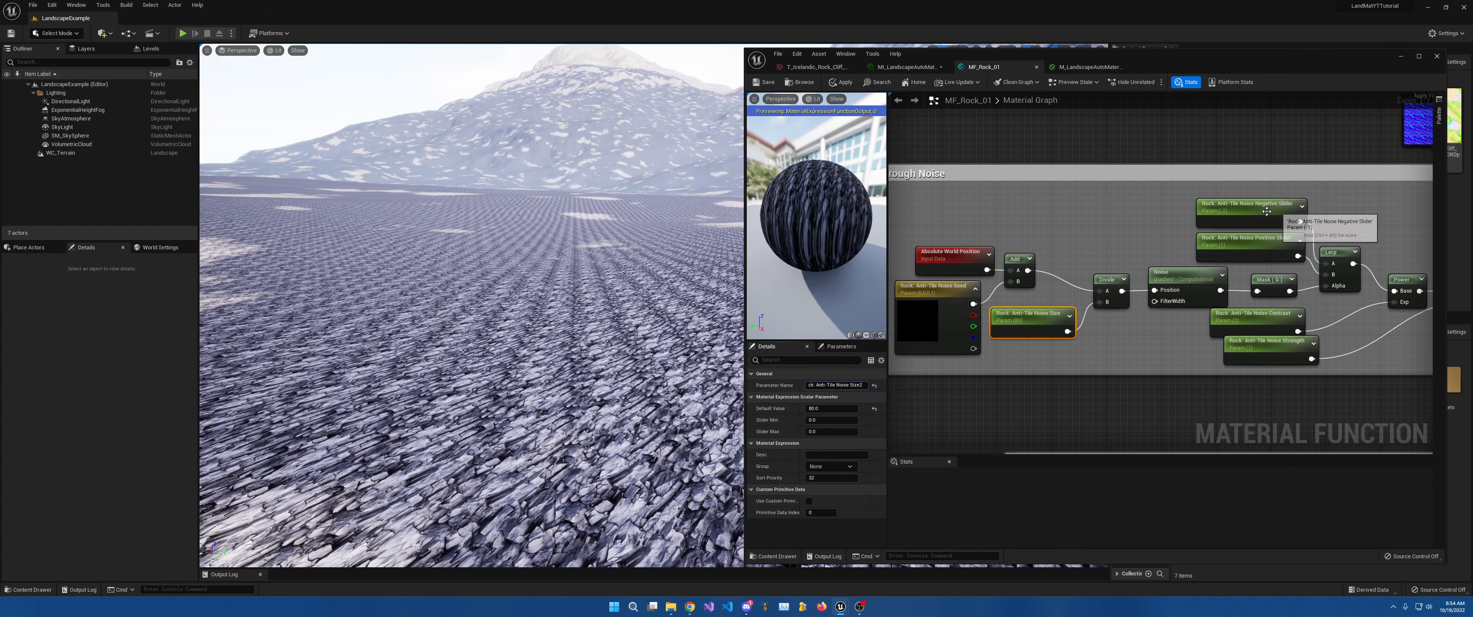
click(1252, 218)
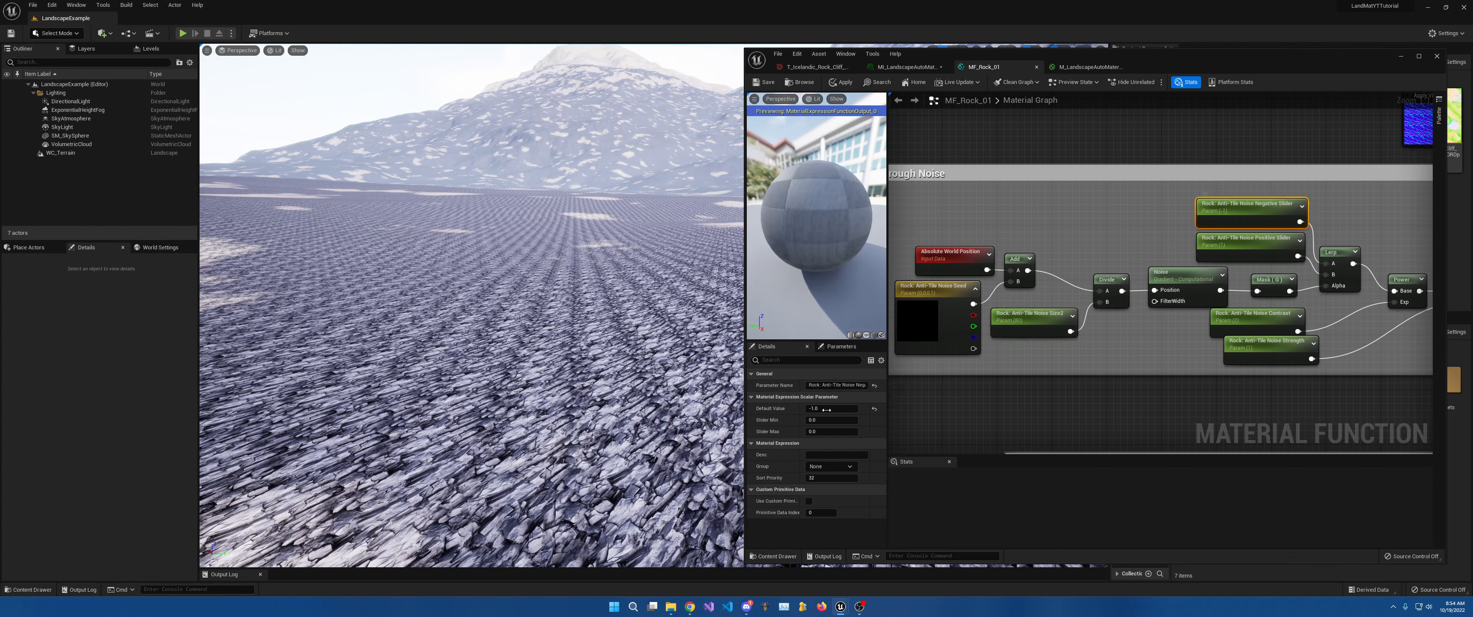
click(866, 385)
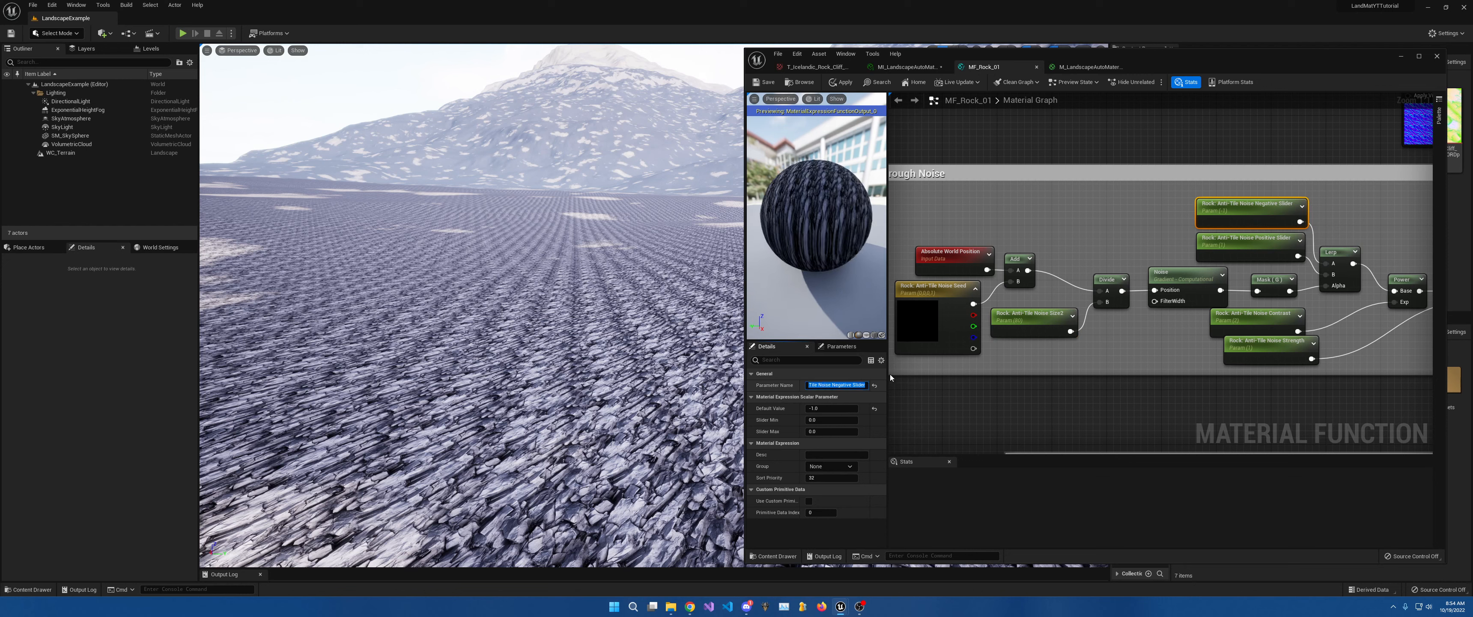
key(End)
click(1267, 250)
Rename the copied Positive Slider, Contrast and Strength parameters with a trailing 2.
click(865, 385)
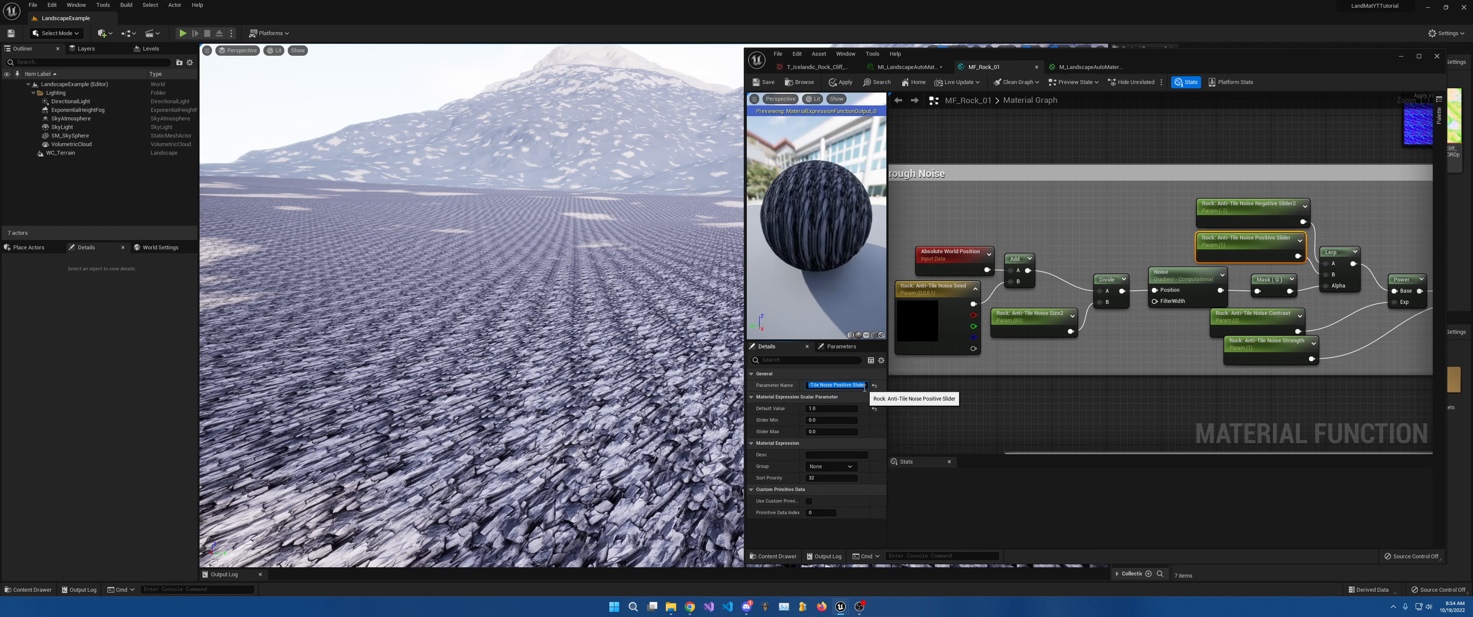
click(1271, 318)
click(862, 385)
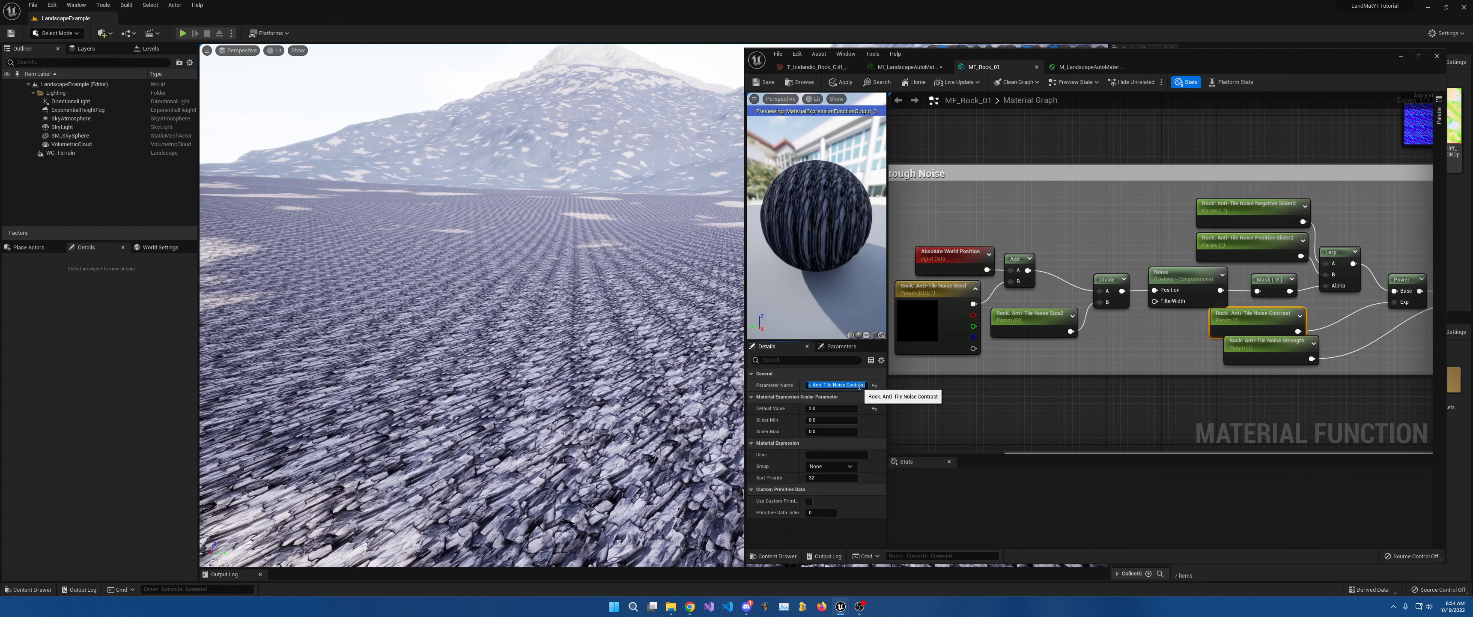
text(2)
click(1310, 351)
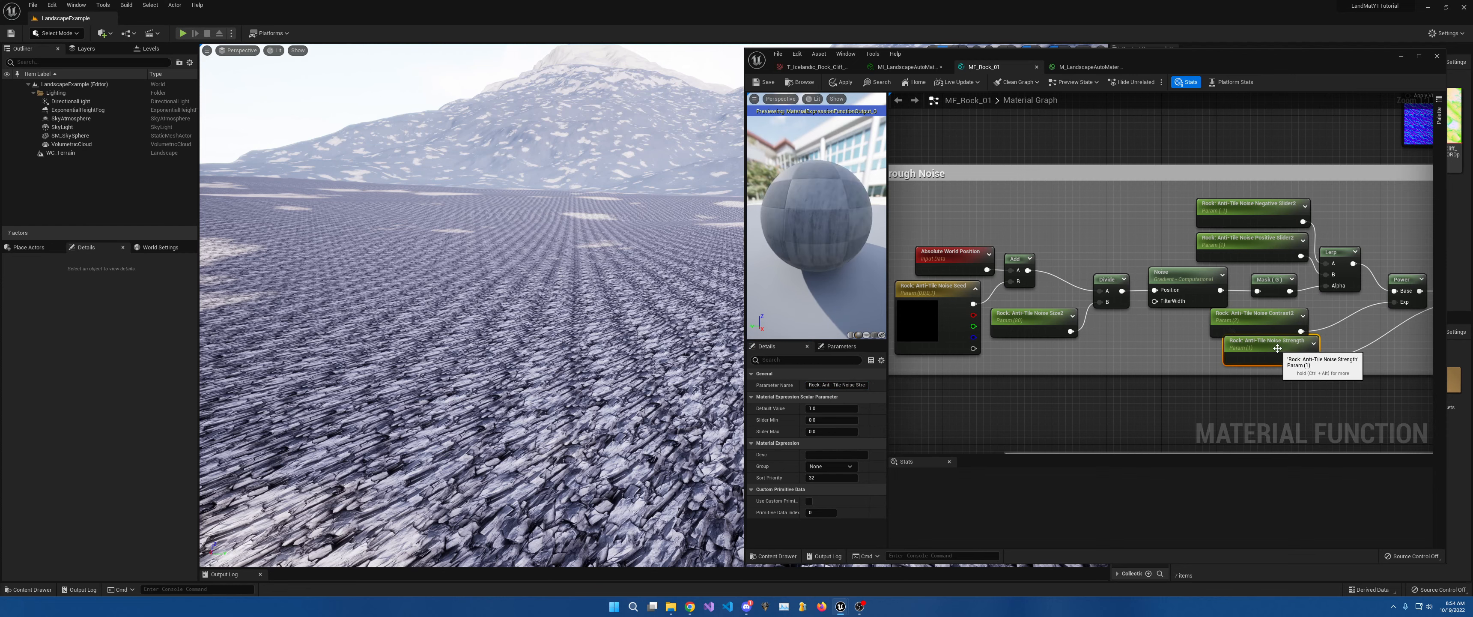
click(863, 385)
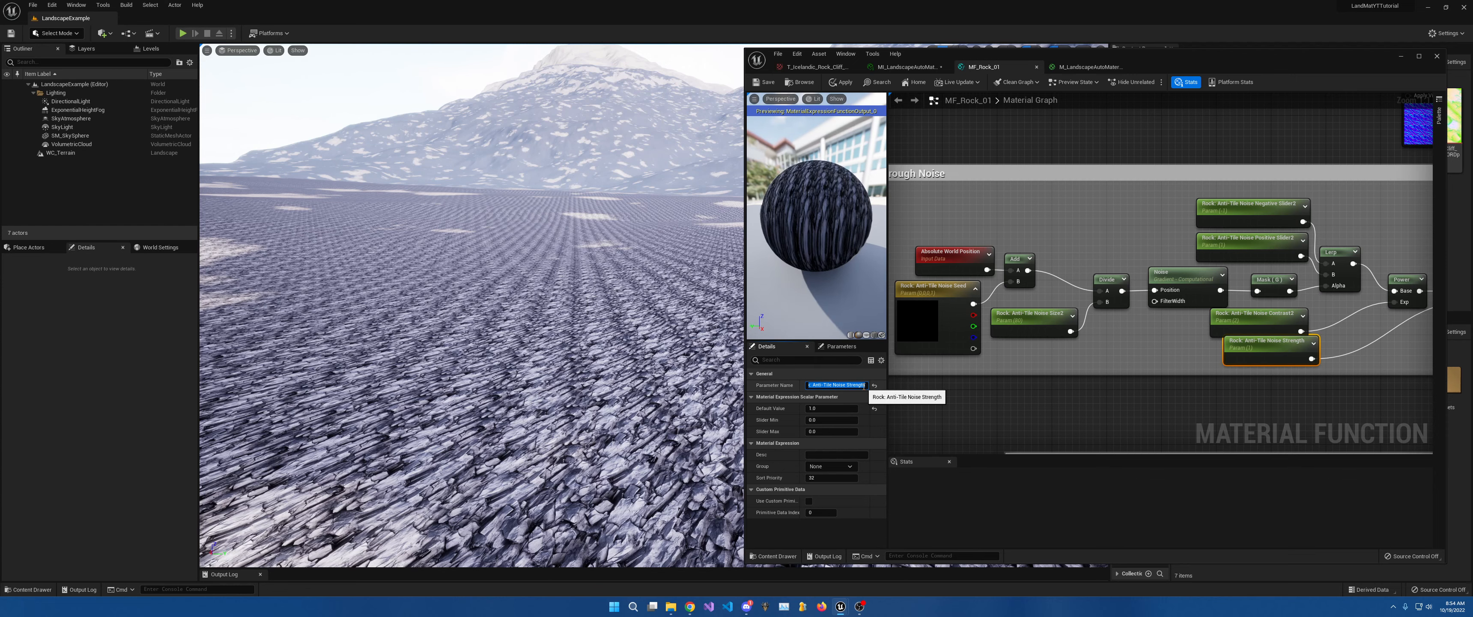
right_drag(1148, 349, 934, 402)
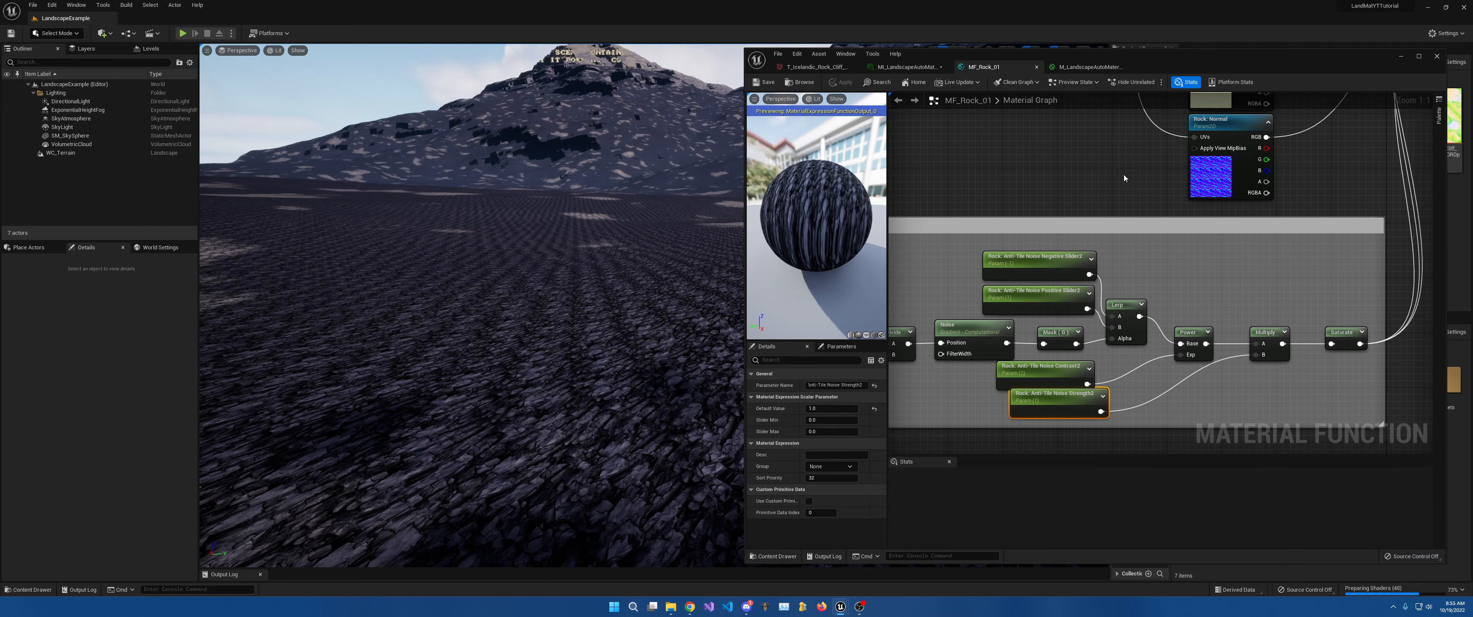
right_drag(1042, 248, 1038, 253)
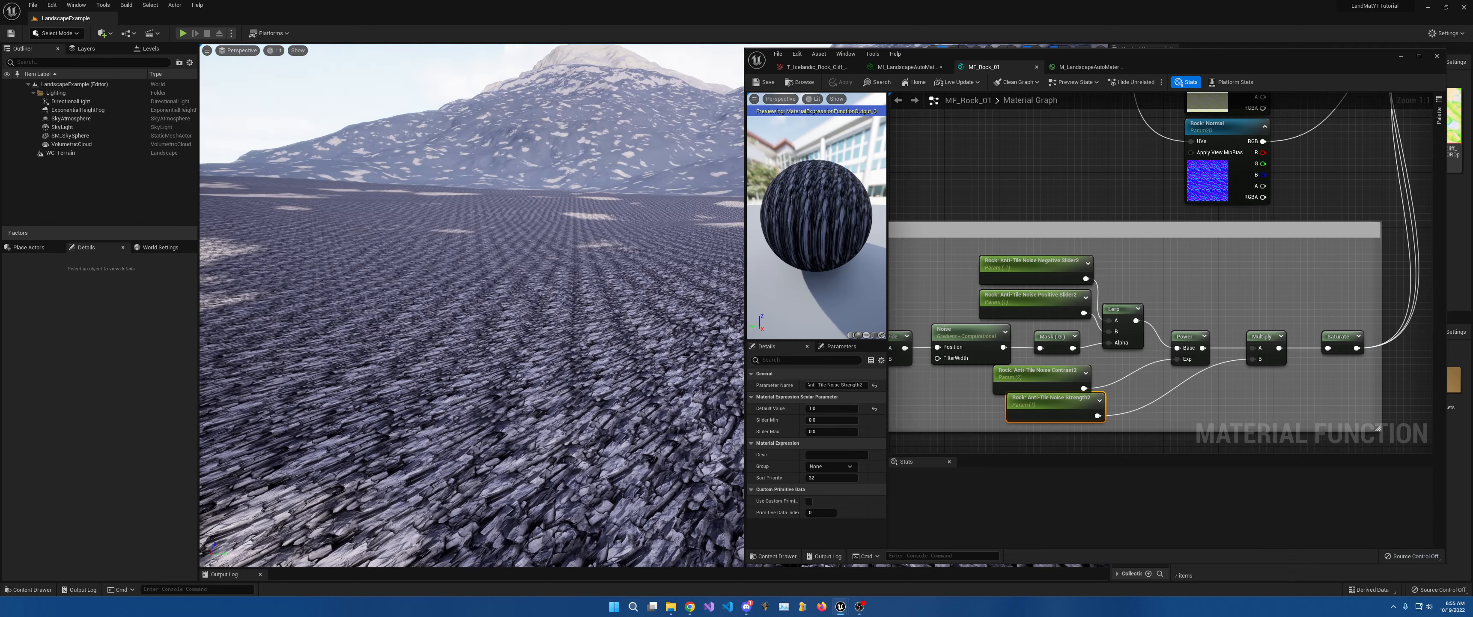
scroll(1144, 254, down, 5)
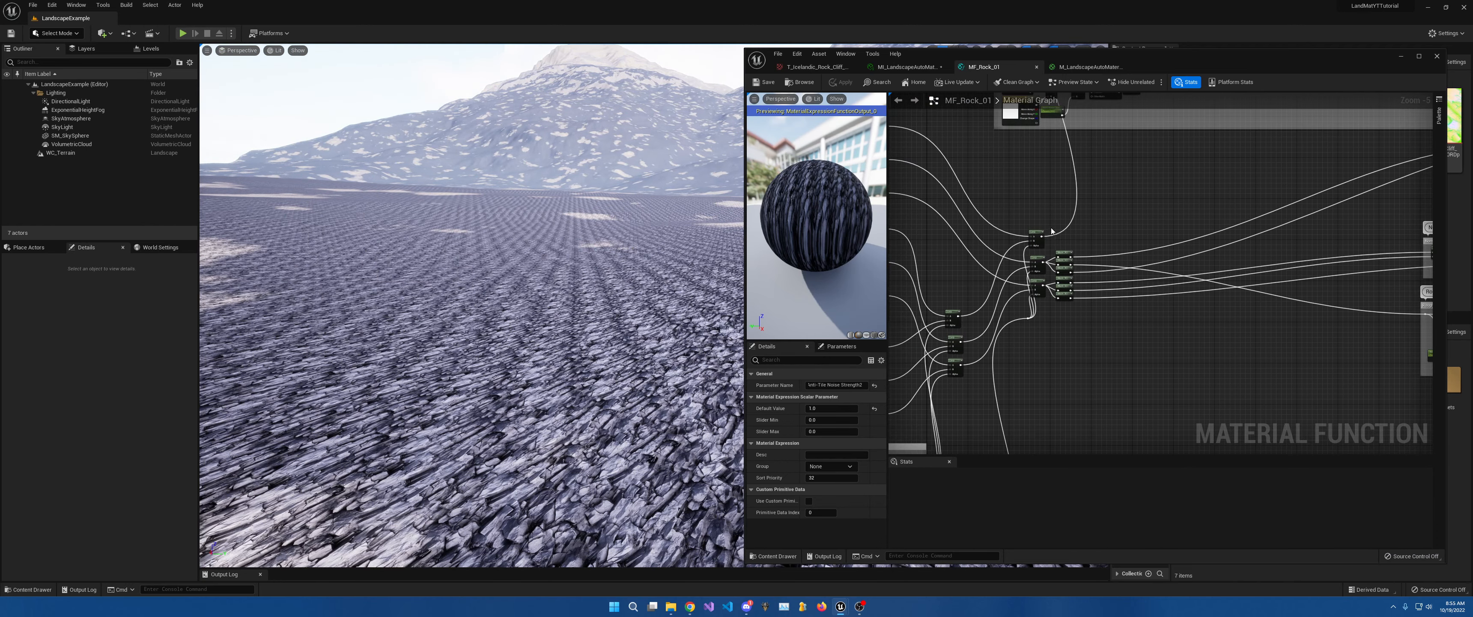
Add a Multiply node by searching 'multip' and position it beside the blend Lerps.
drag(1042, 237, 1137, 149)
scroll(1265, 163, up, 5)
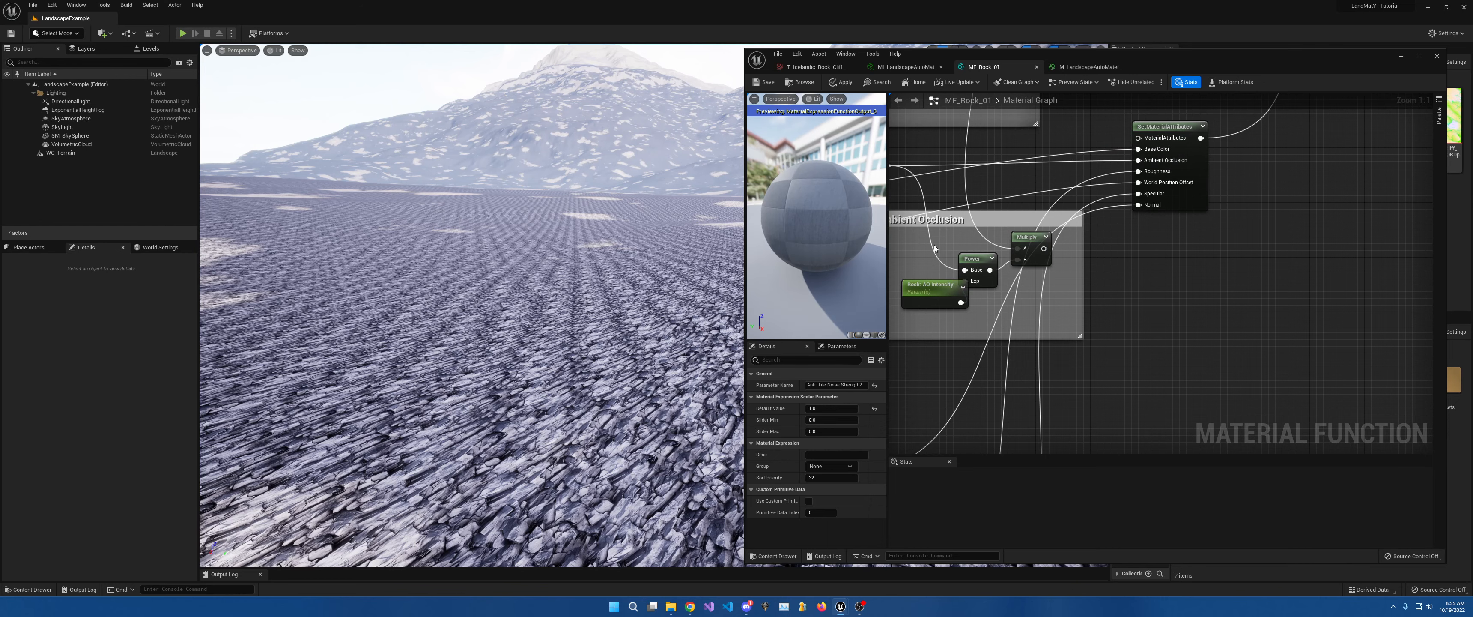
scroll(935, 247, down, 6)
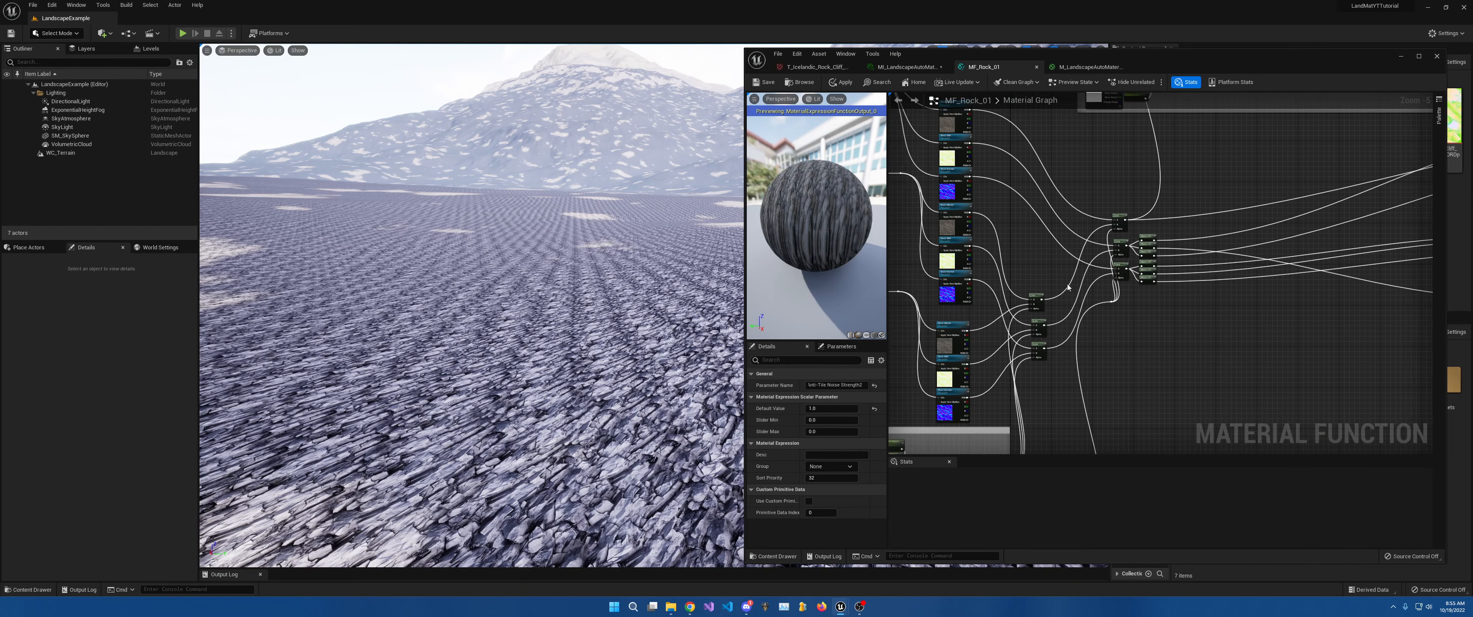
scroll(1011, 314, up, 2)
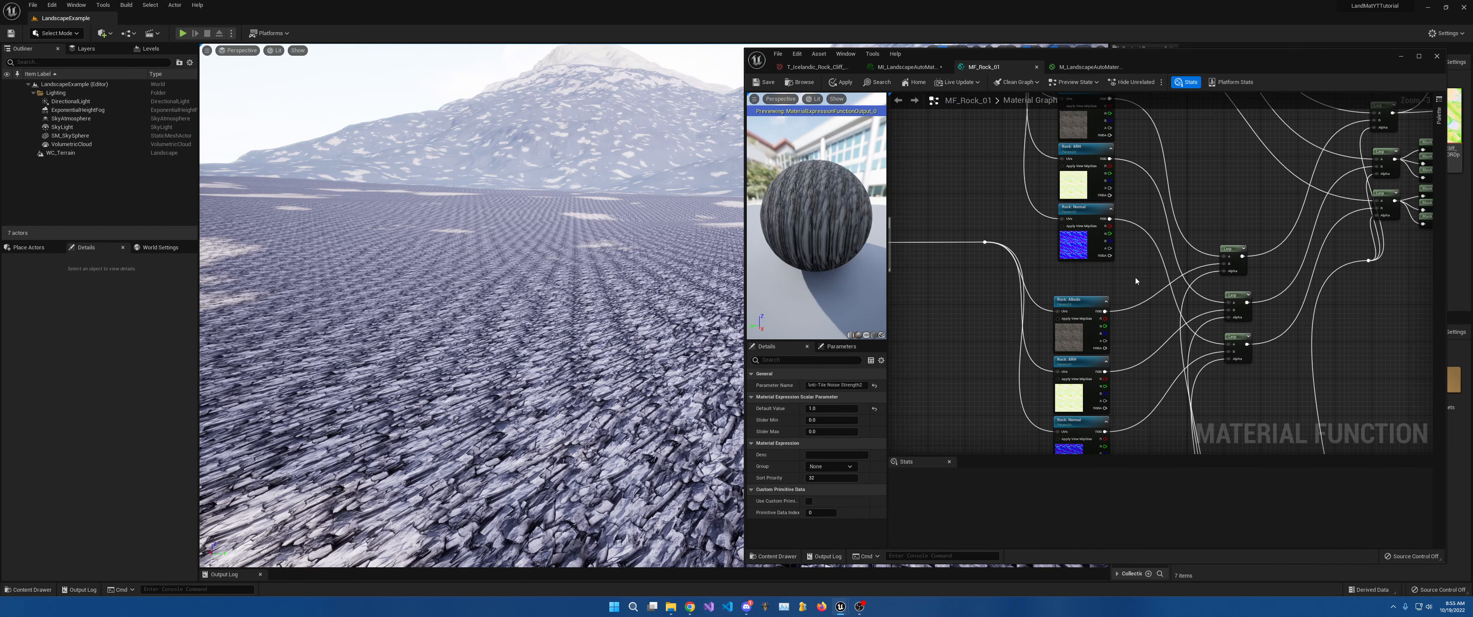
right_click(1124, 265)
text(mul)
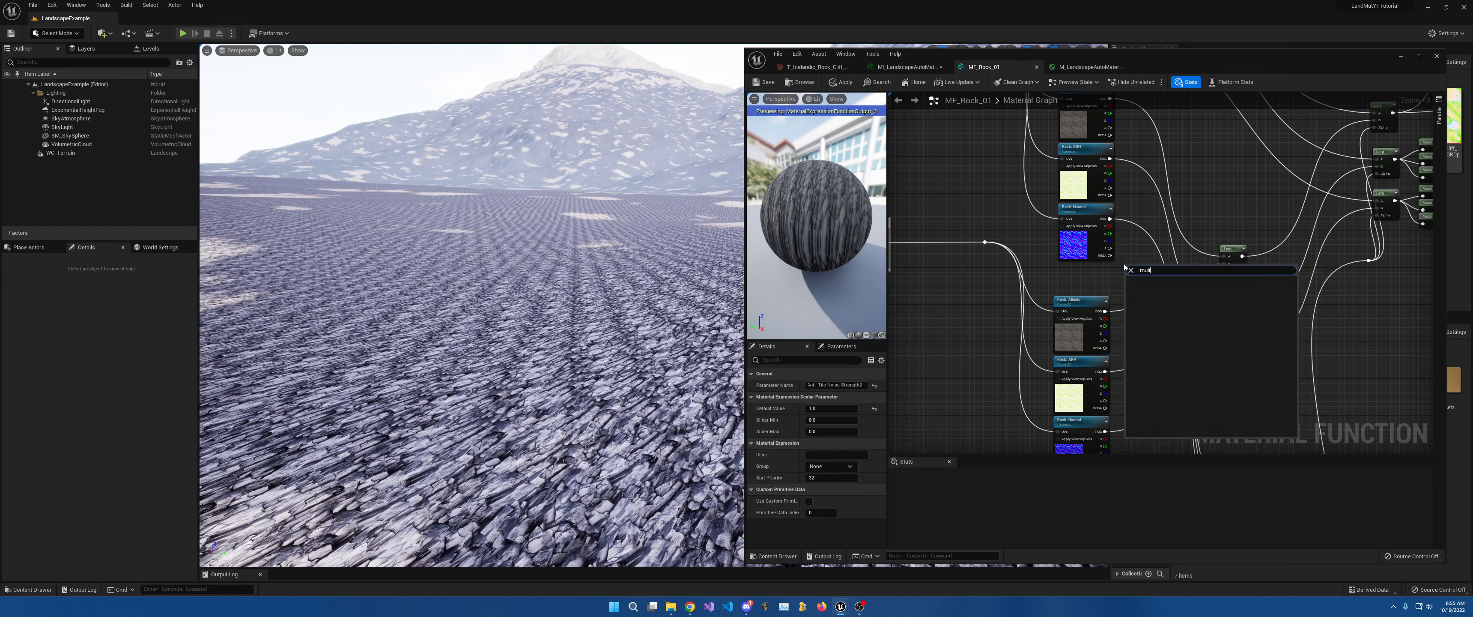
text(tip)
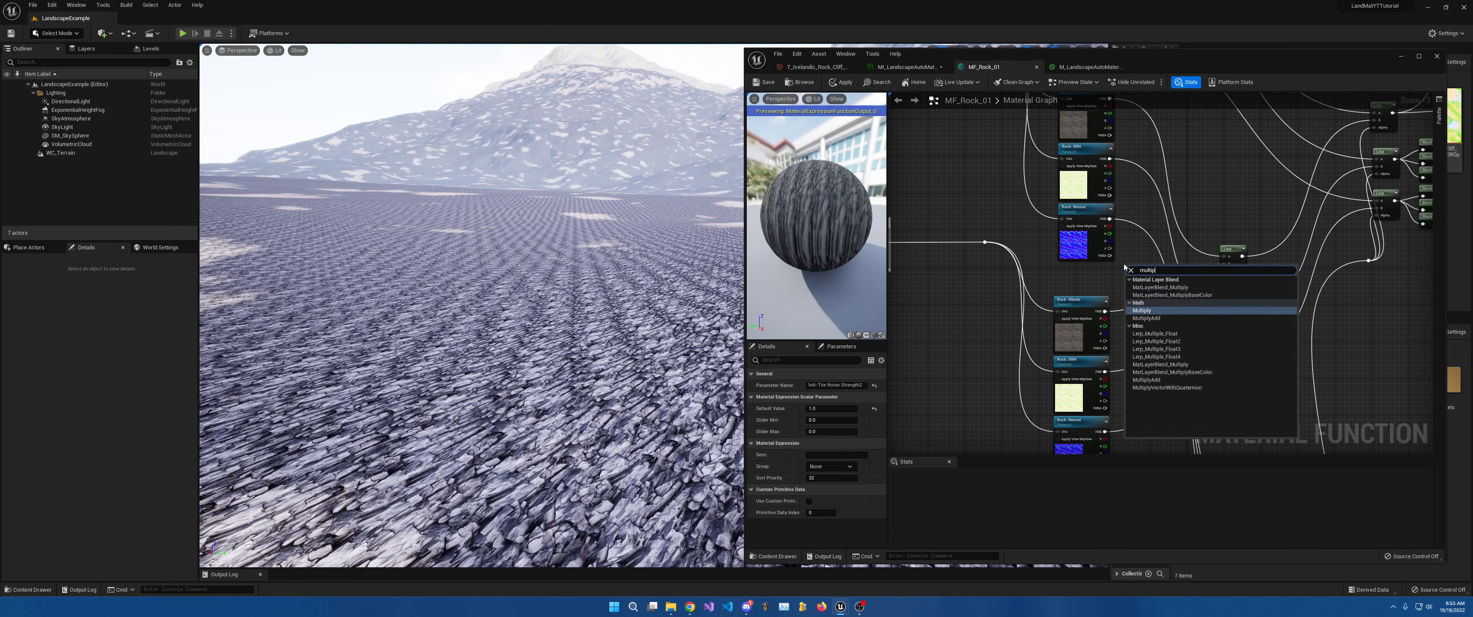
key(Return)
scroll(1102, 274, up, 3)
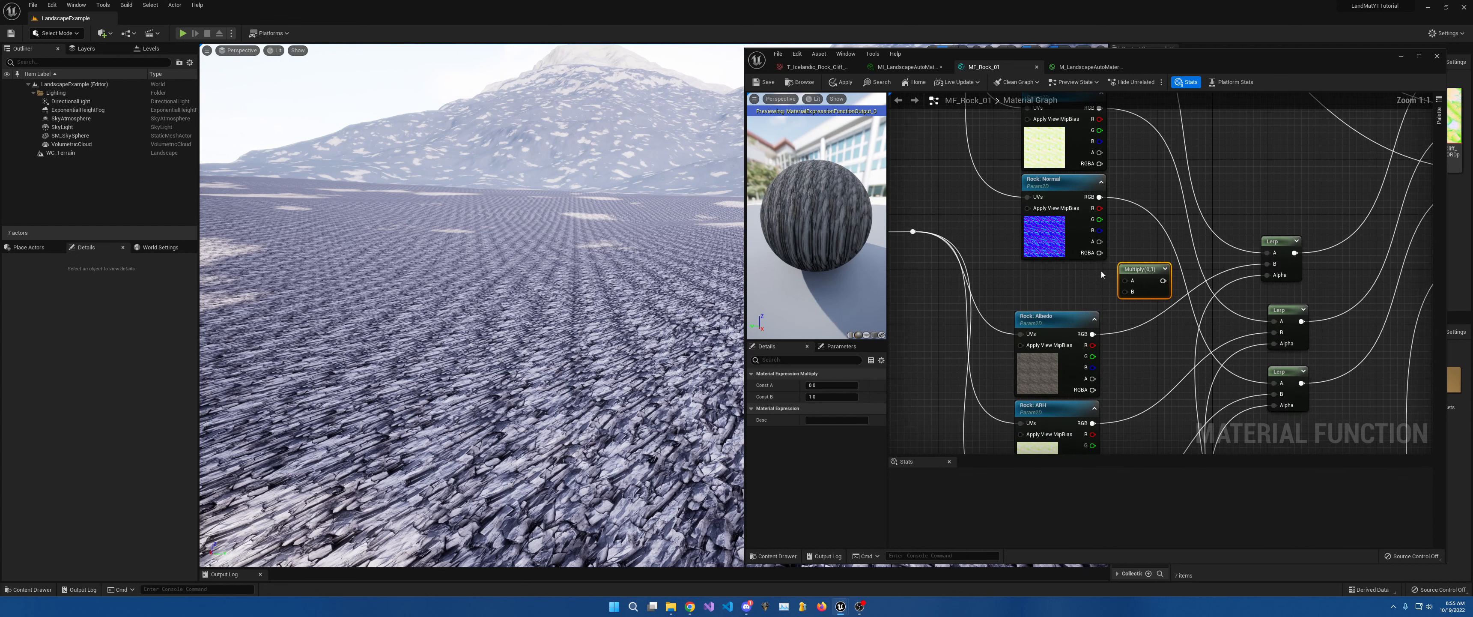
drag(1140, 269, 1146, 304)
click(1121, 301)
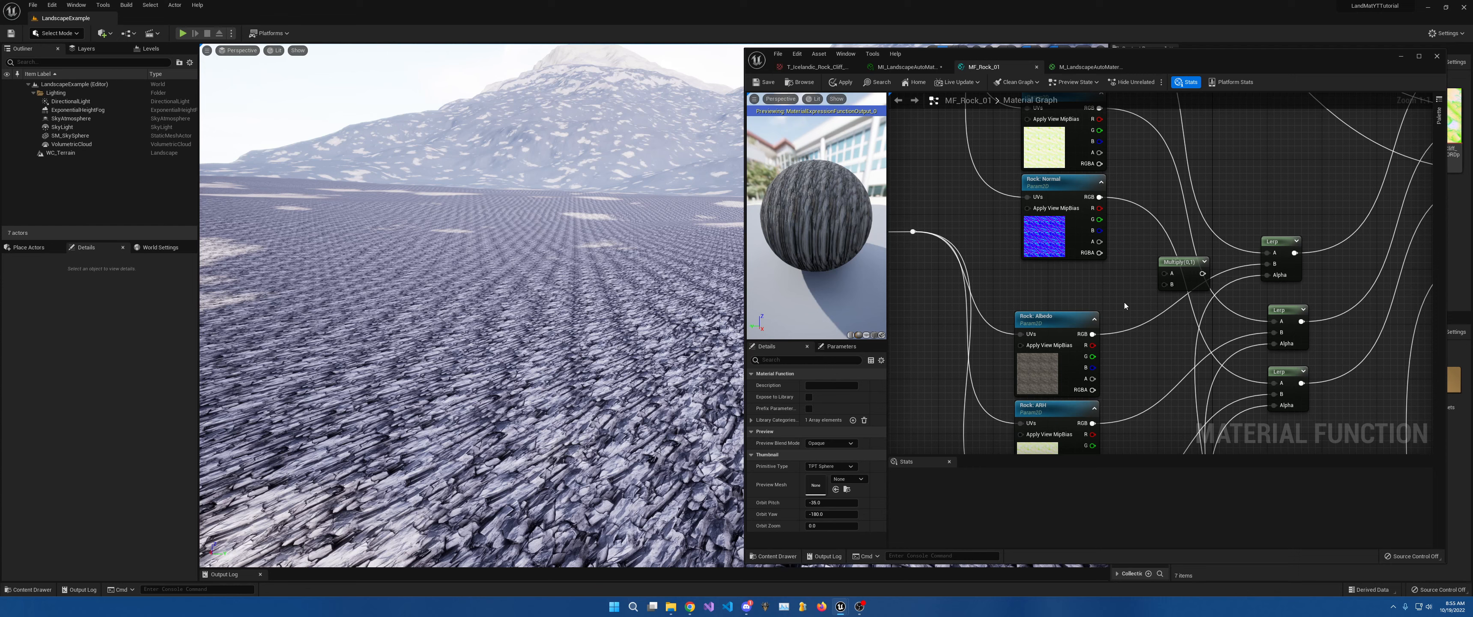
Add a Debug Color 1 vector parameter and set it to full magenta.
click(1124, 301)
text(vvvvvv)
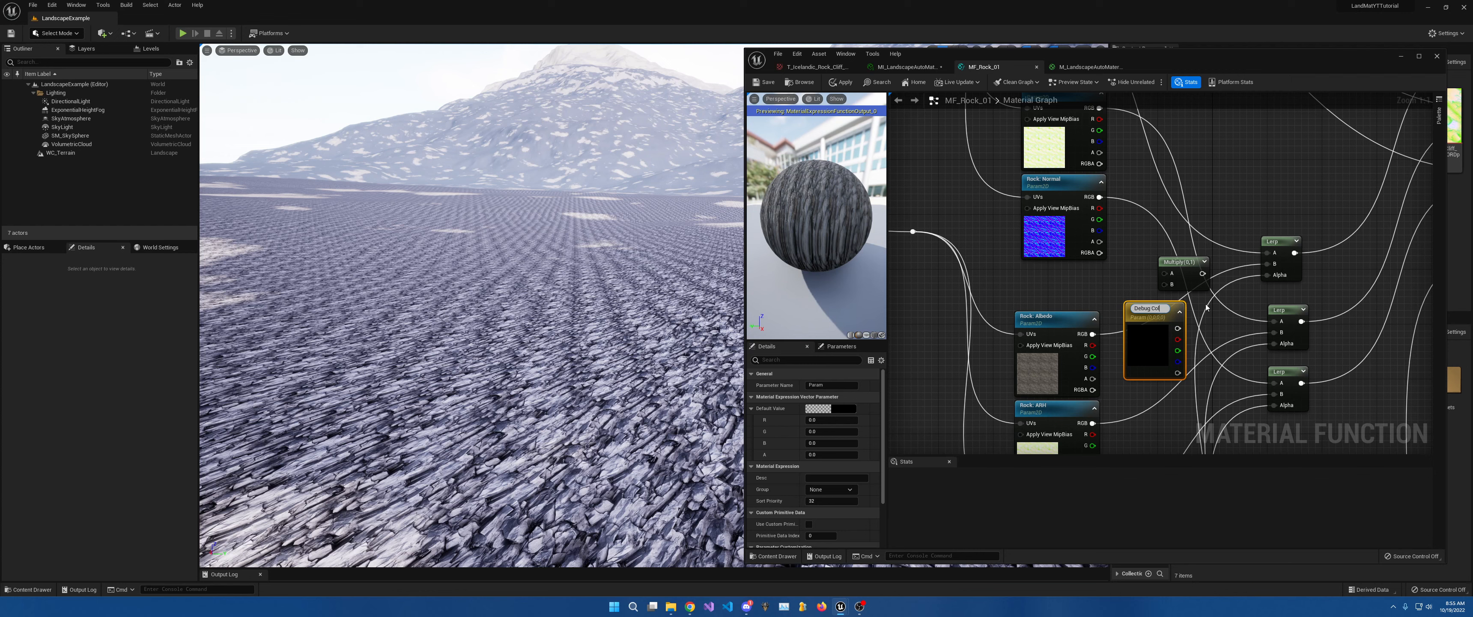
key(Return)
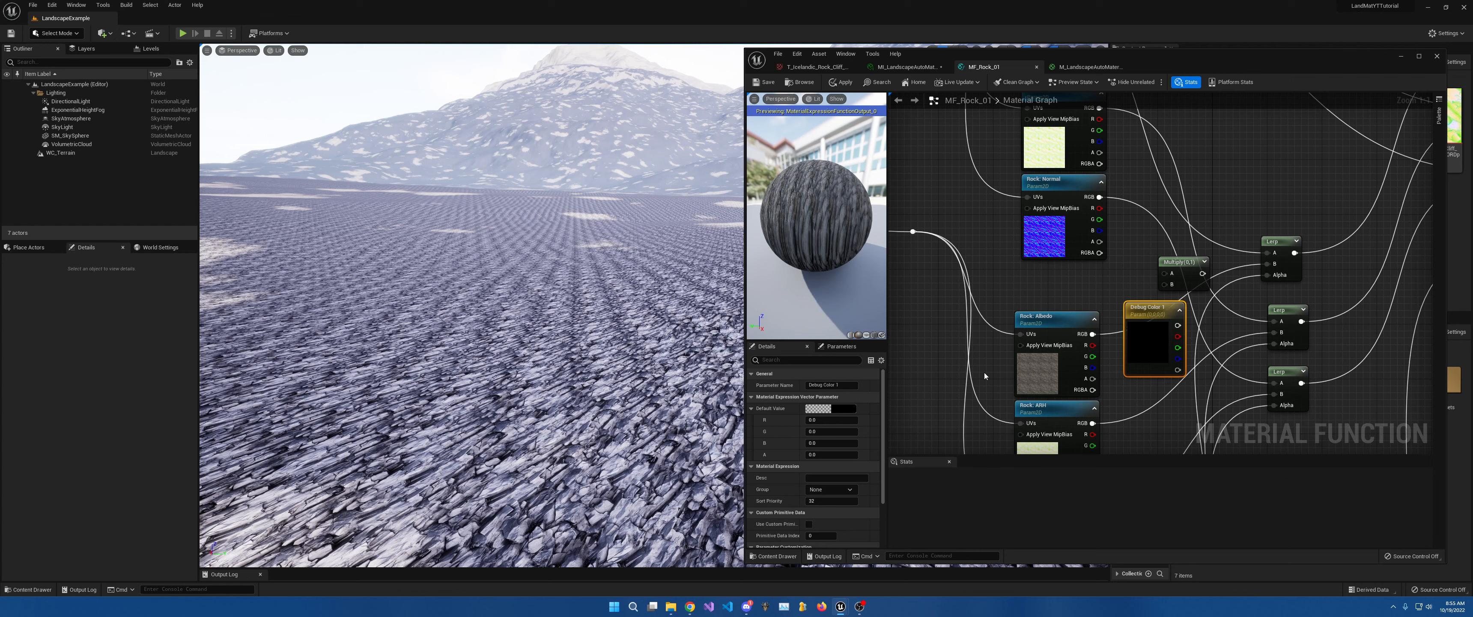
click(836, 409)
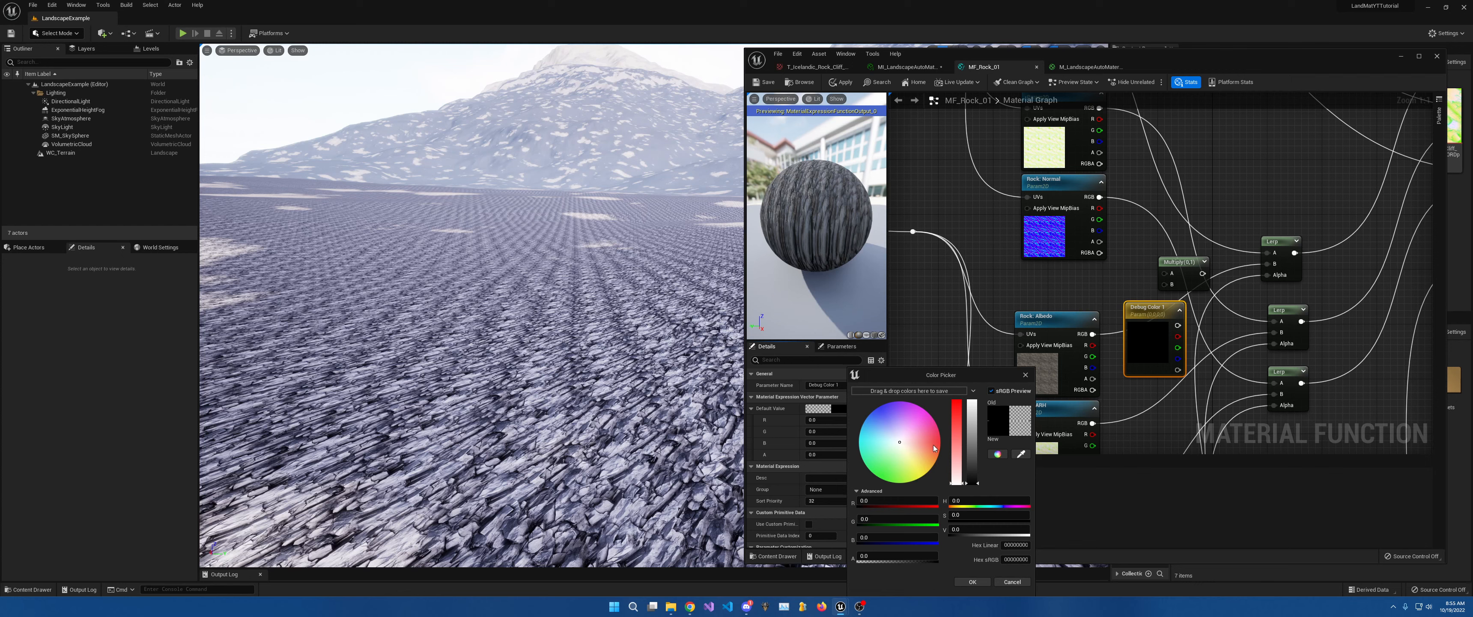
click(927, 415)
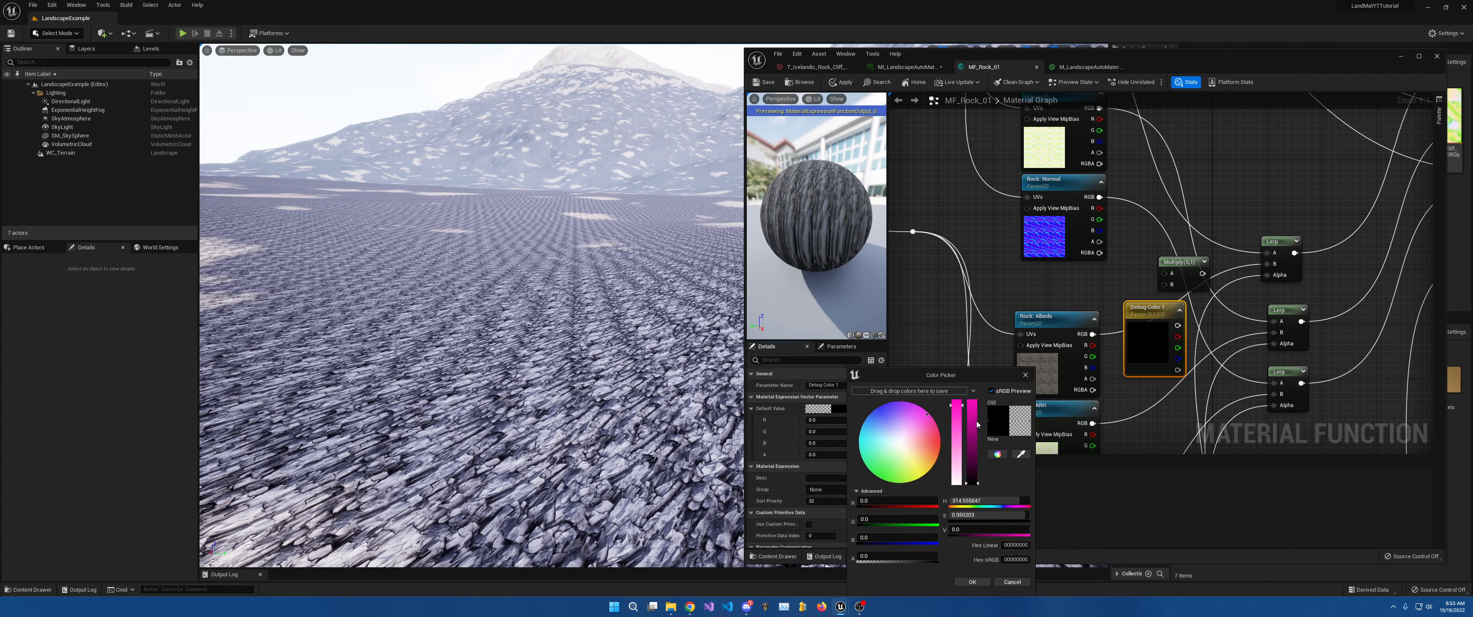
drag(974, 424, 973, 401)
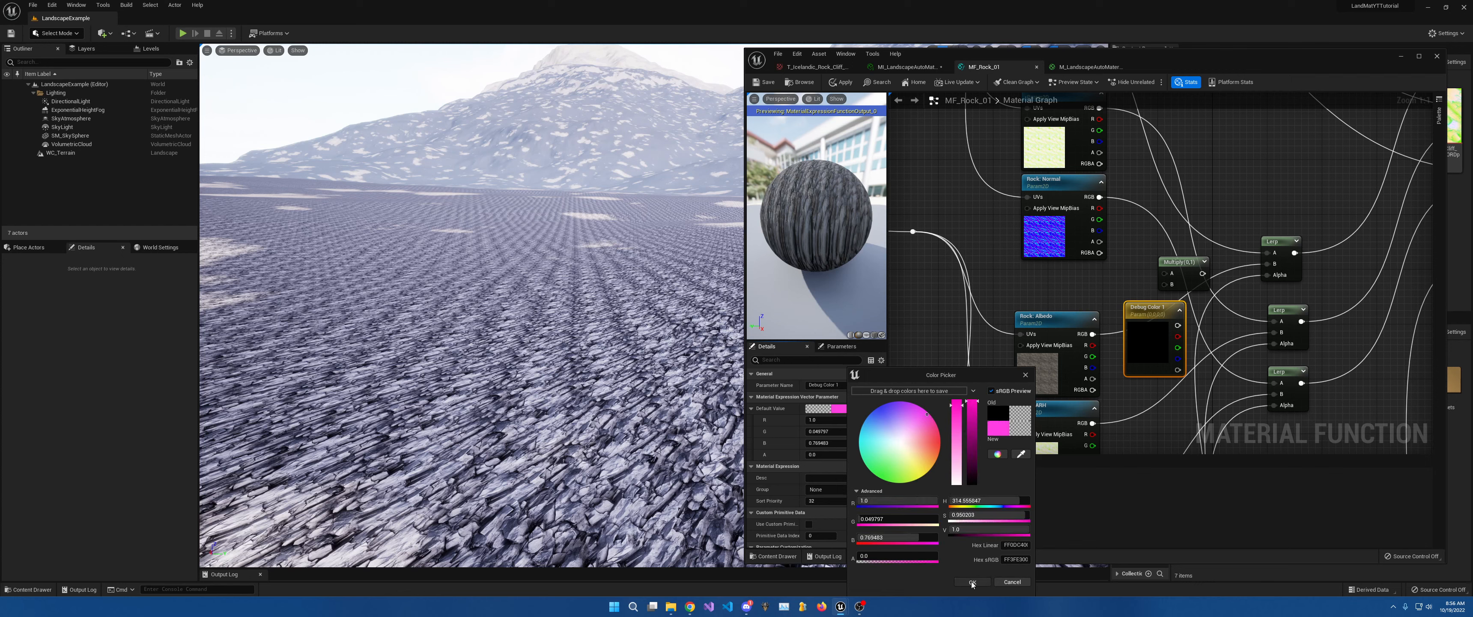
click(972, 582)
Multiply Rock Albedo by Debug Color 1 and feed the result into the top Lerp's B.
drag(1195, 325, 1165, 285)
drag(1093, 333, 1146, 365)
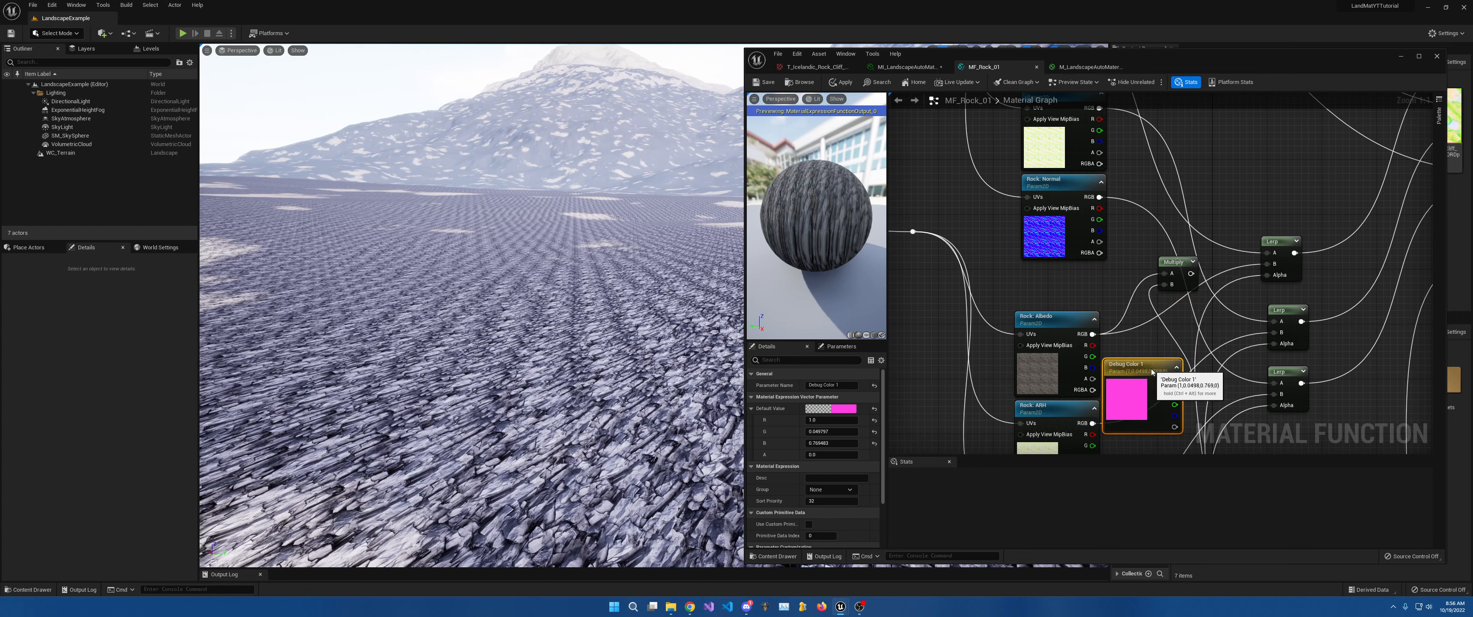
drag(1191, 274, 1267, 264)
drag(1177, 261, 1205, 292)
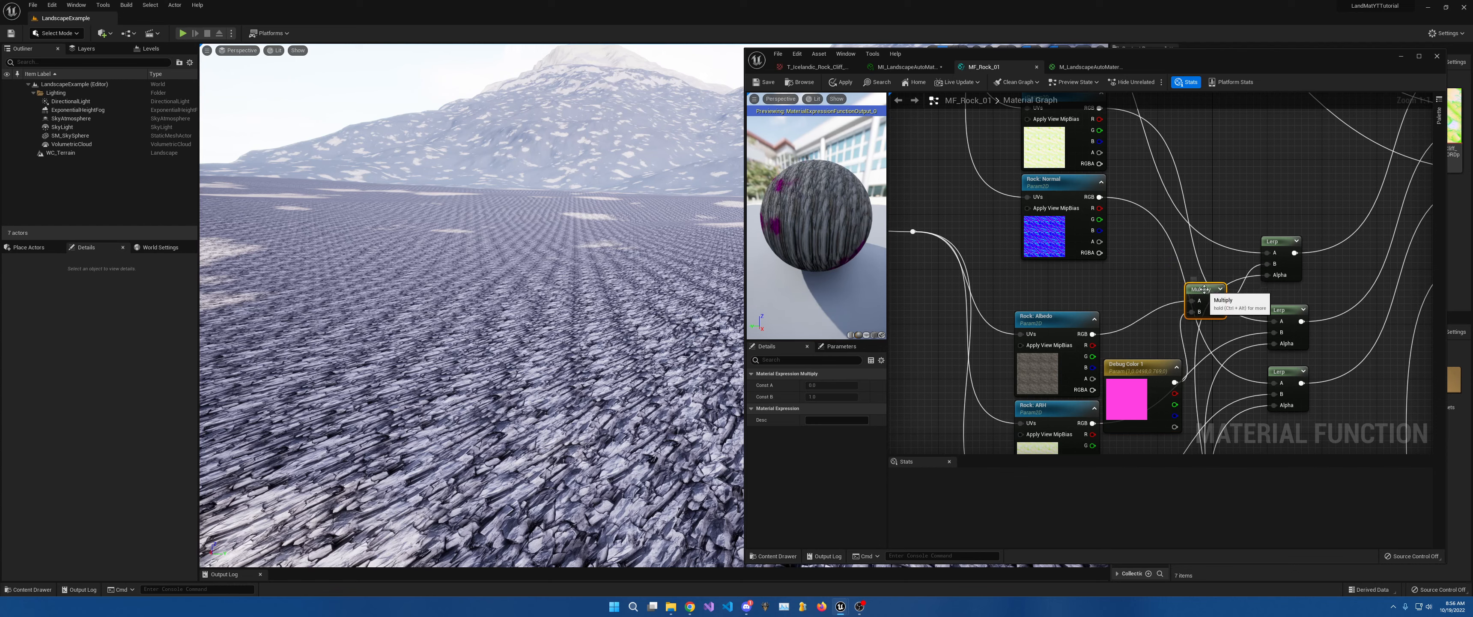
right_drag(1202, 195, 1198, 224)
Duplicate the Multiply and colour node, wiring Rock Albedo × copied colour into another Lerp's A.
key(ctrl+v)
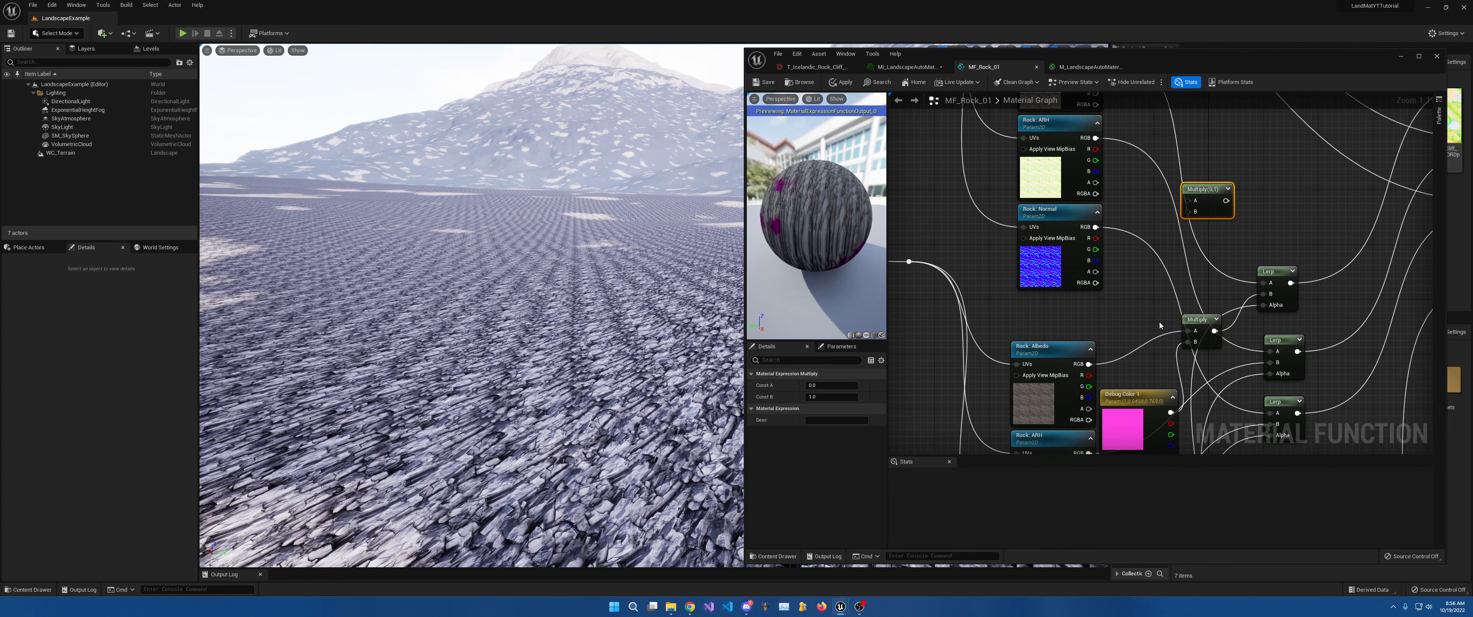
click(1148, 399)
key(ctrl+c)
key(ctrl+v)
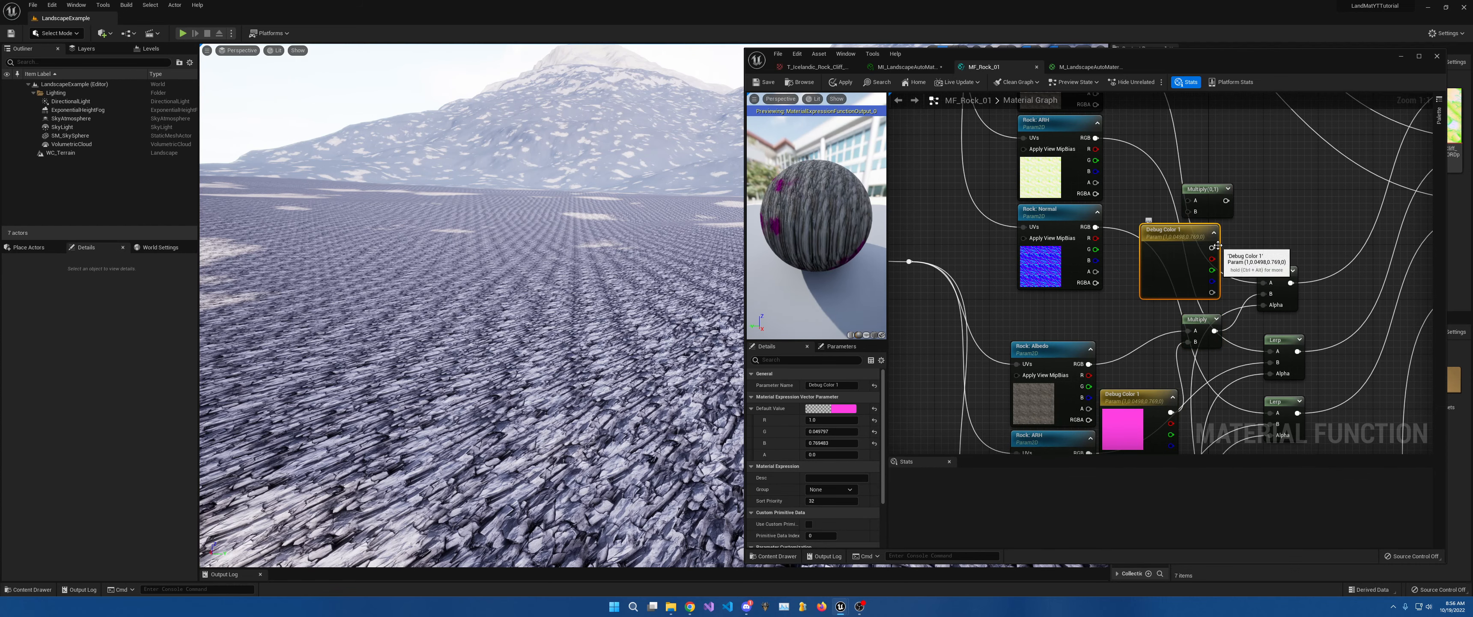
drag(1188, 211, 1168, 230)
right_drag(1143, 162, 1136, 245)
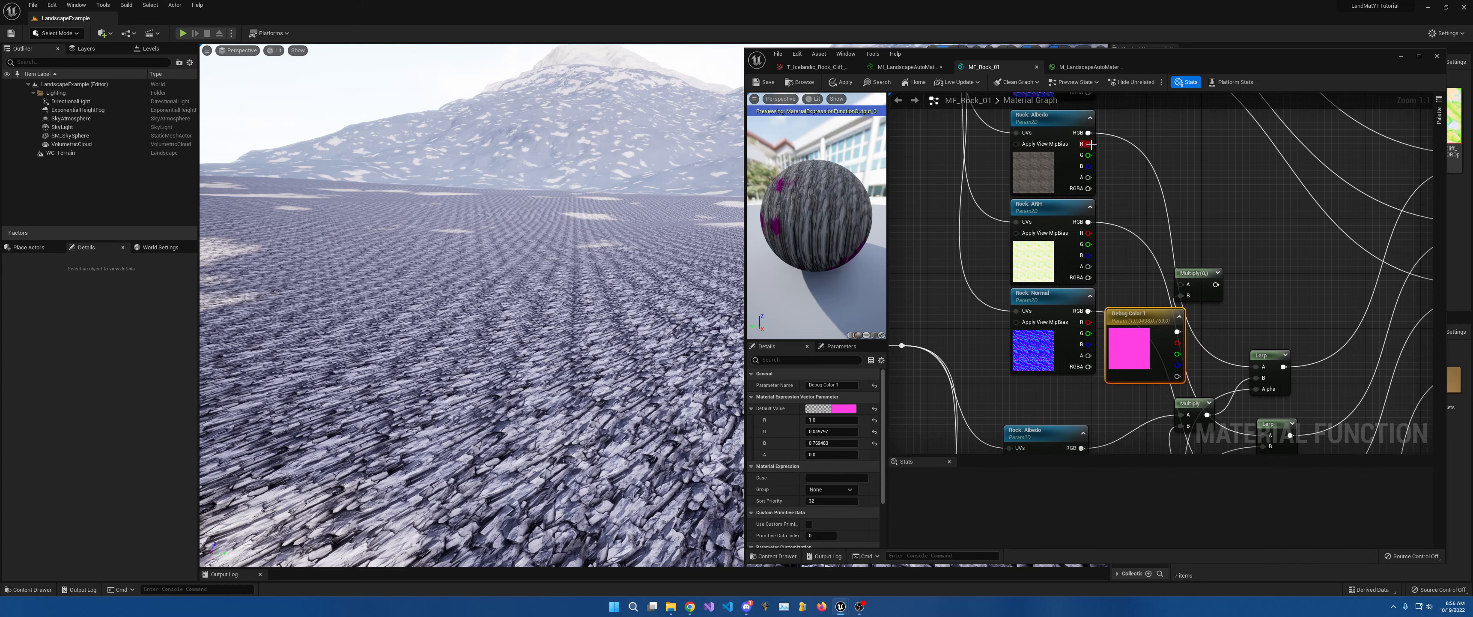
drag(1088, 133, 1257, 368)
right_drag(1218, 400, 1219, 221)
Set Debug Color 2 to blue, save the function, and inspect the pink-and-blue terrain.
click(1137, 298)
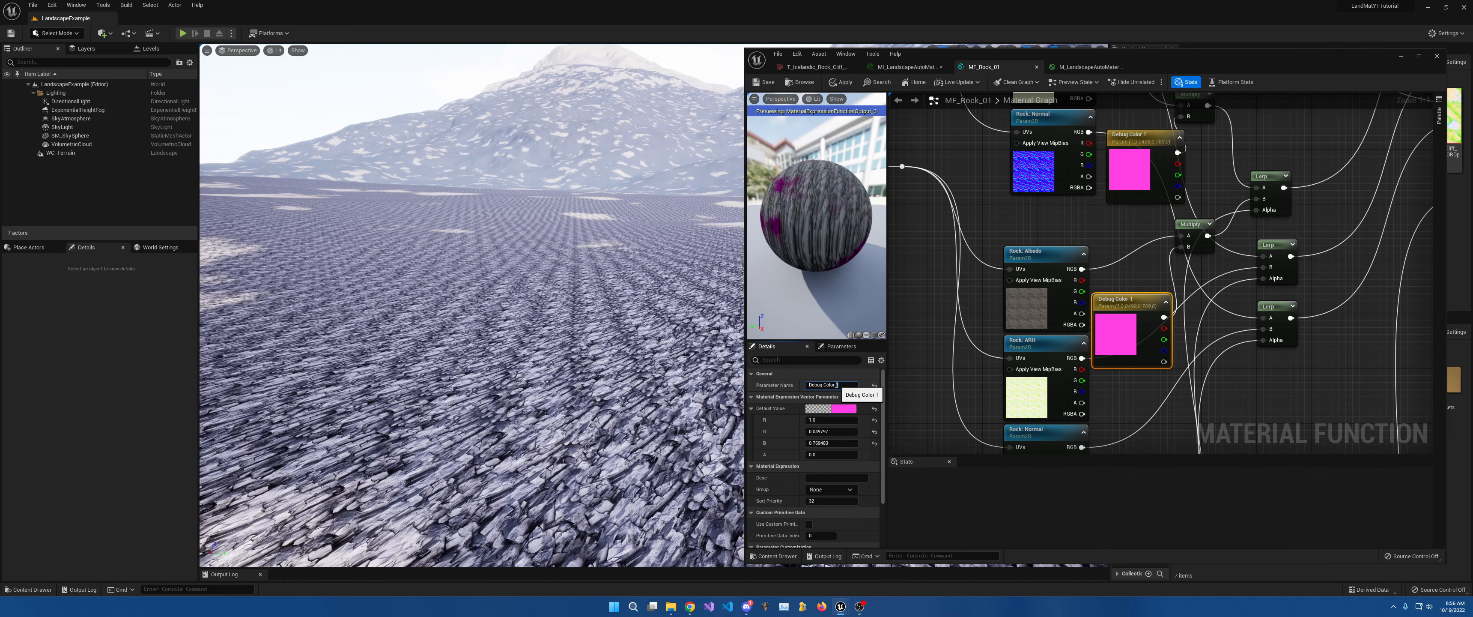
right_drag(1159, 320, 1111, 261)
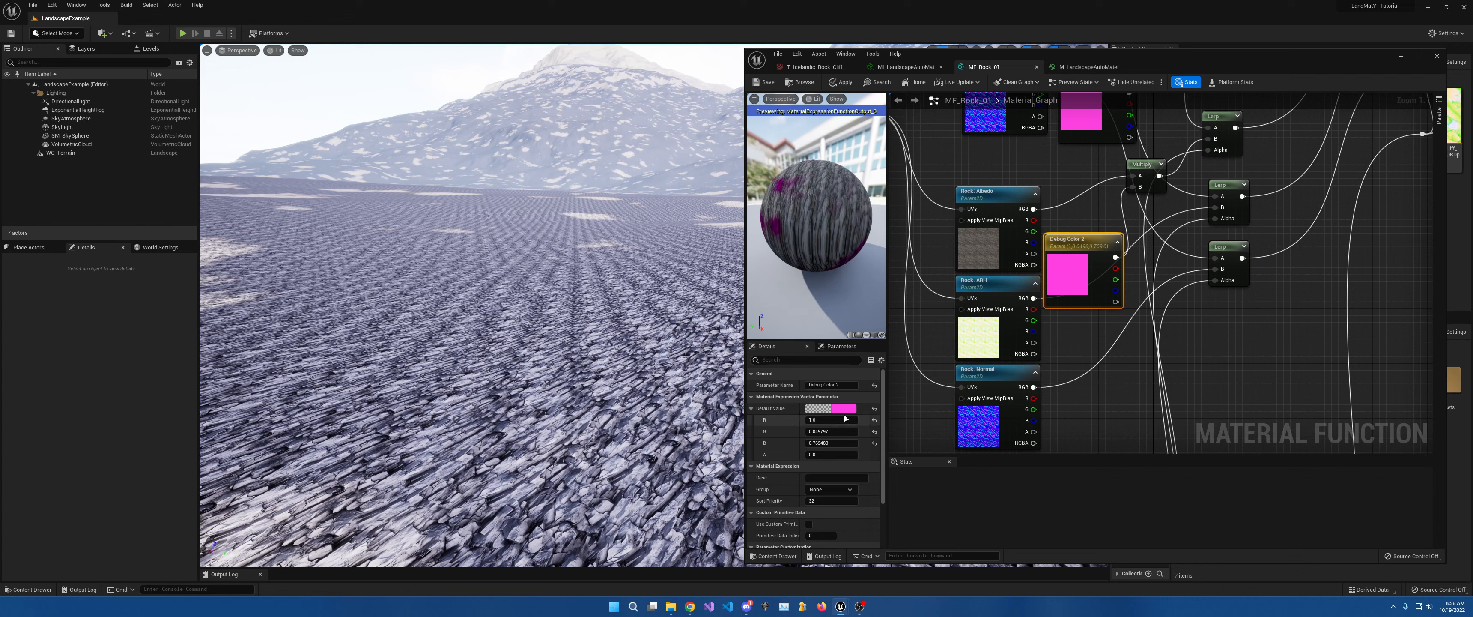
click(844, 409)
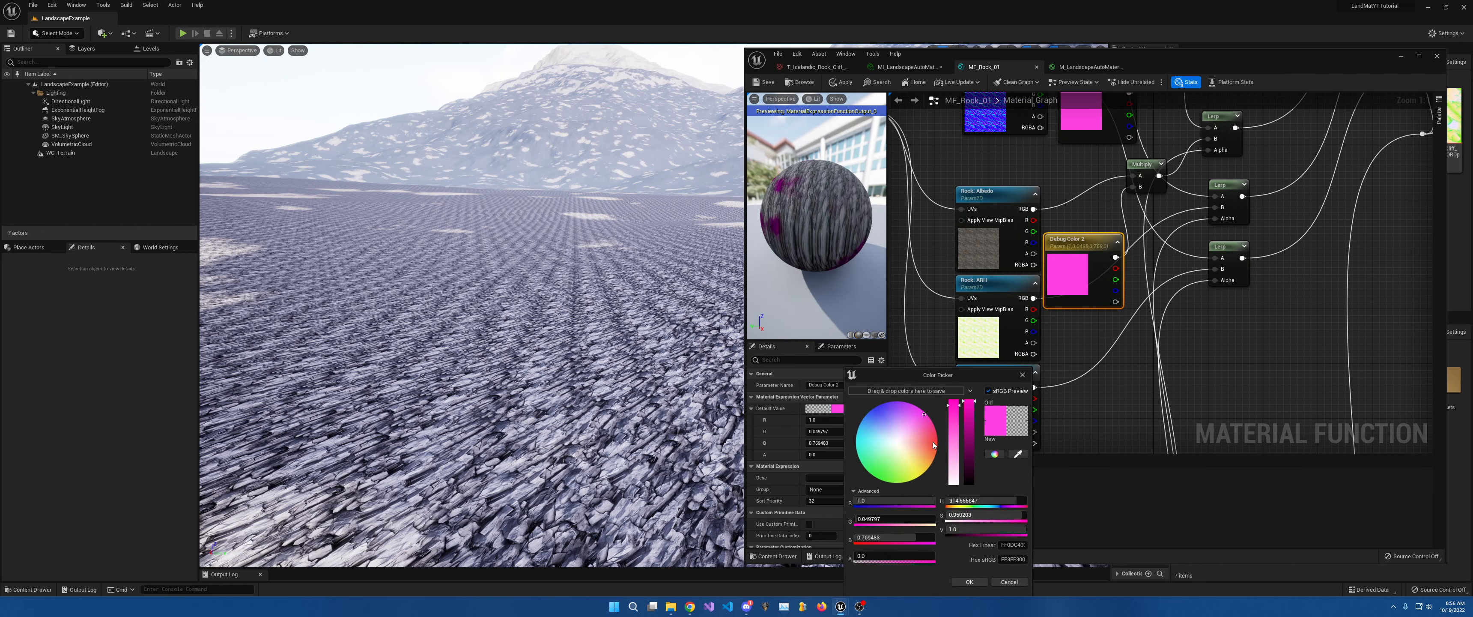
click(876, 416)
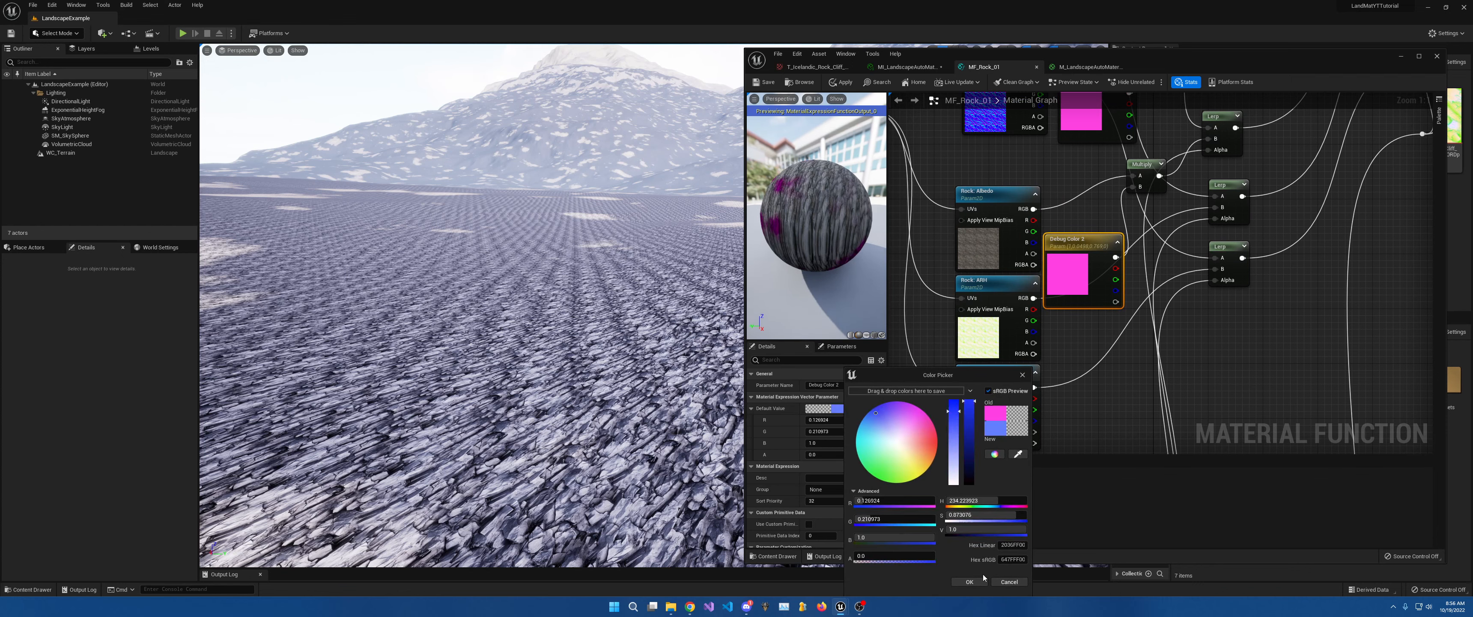
click(979, 581)
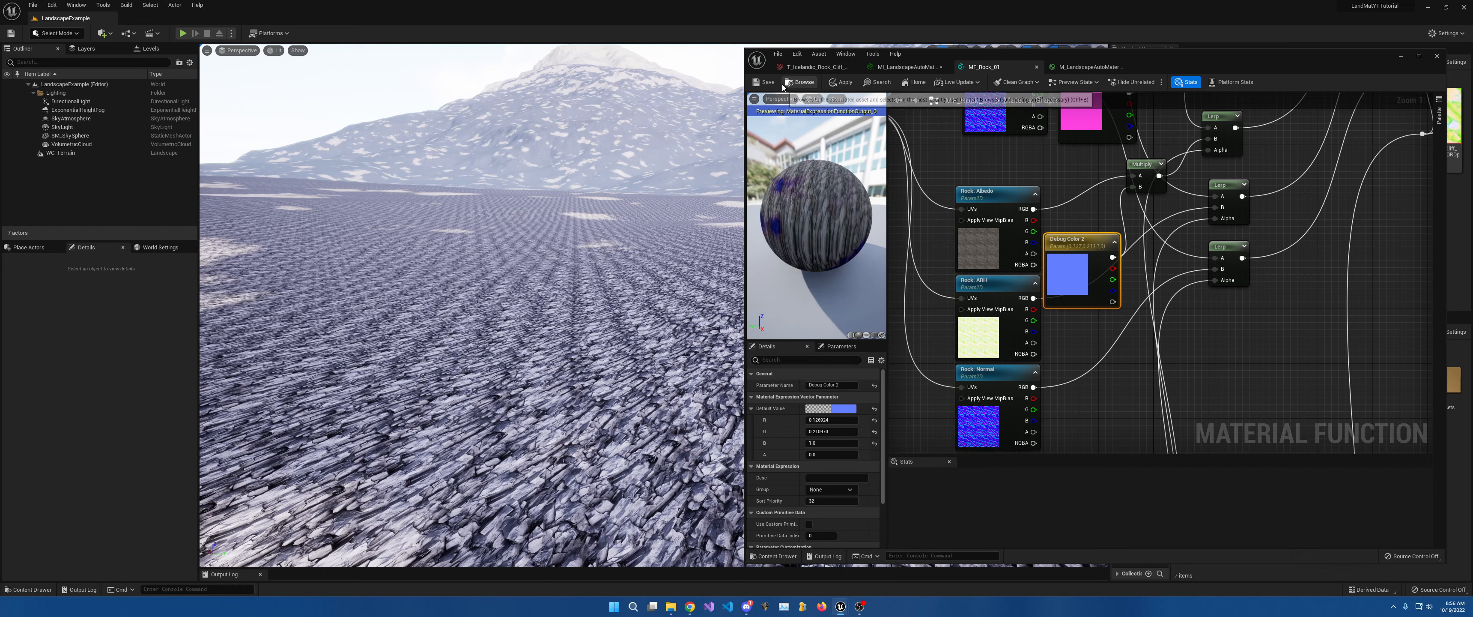
click(759, 85)
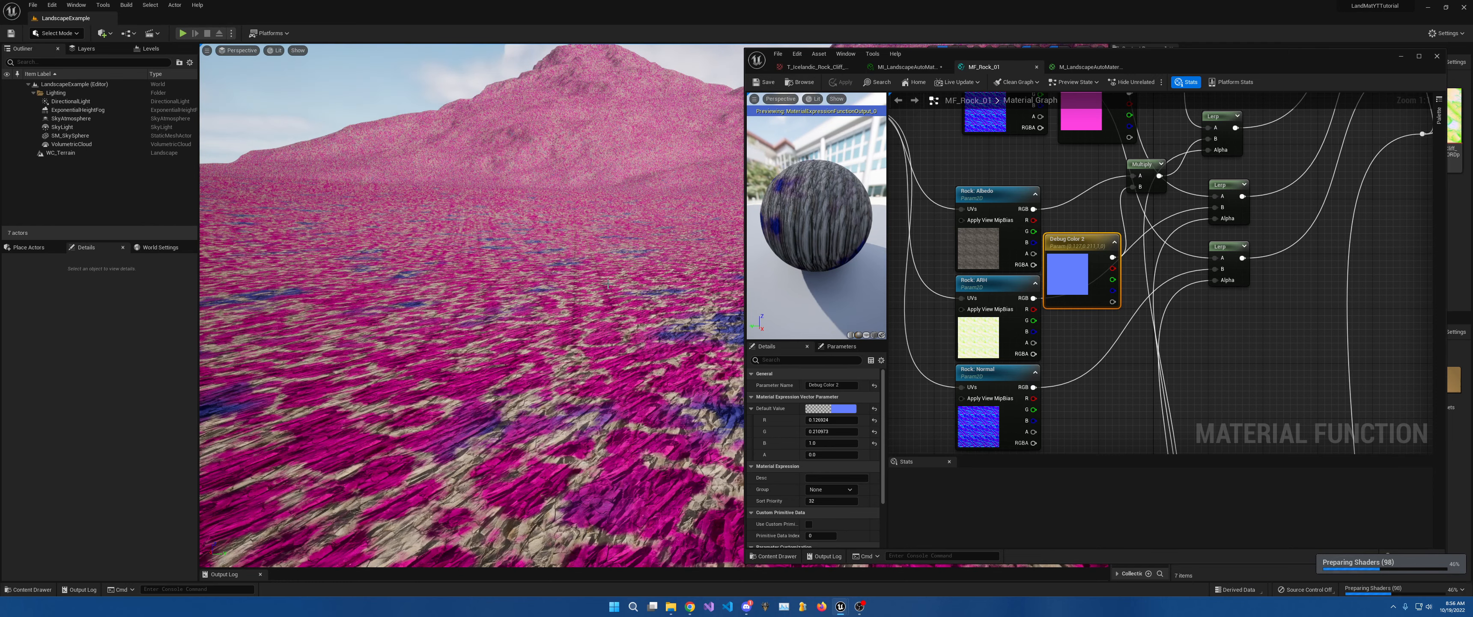
right_drag(472, 305, 332, 340)
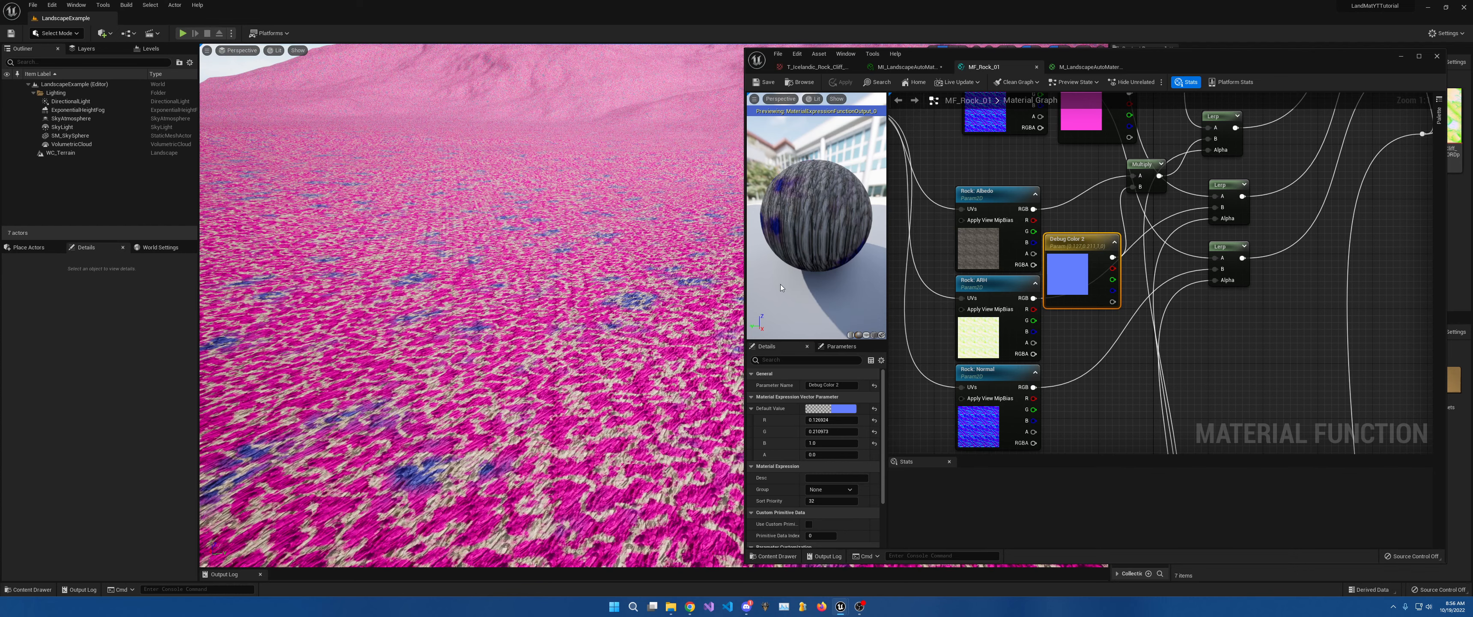
right_drag(1134, 267, 1061, 230)
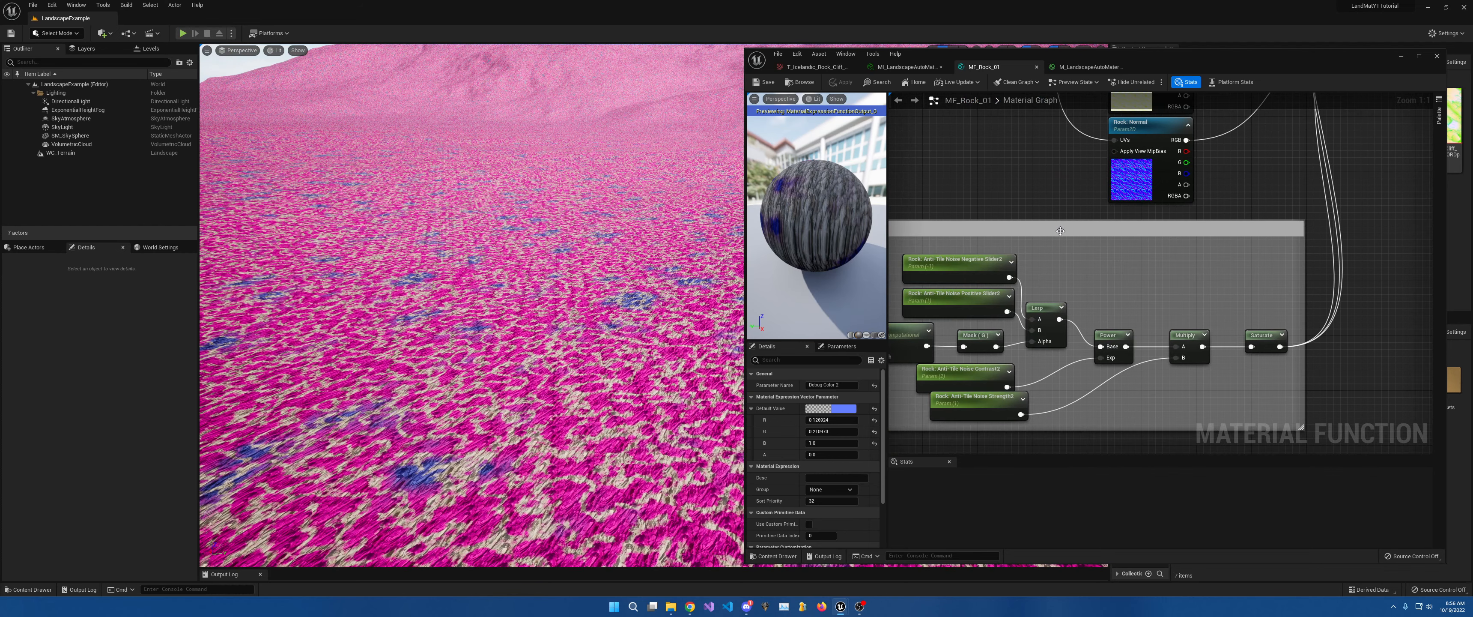
click(906, 67)
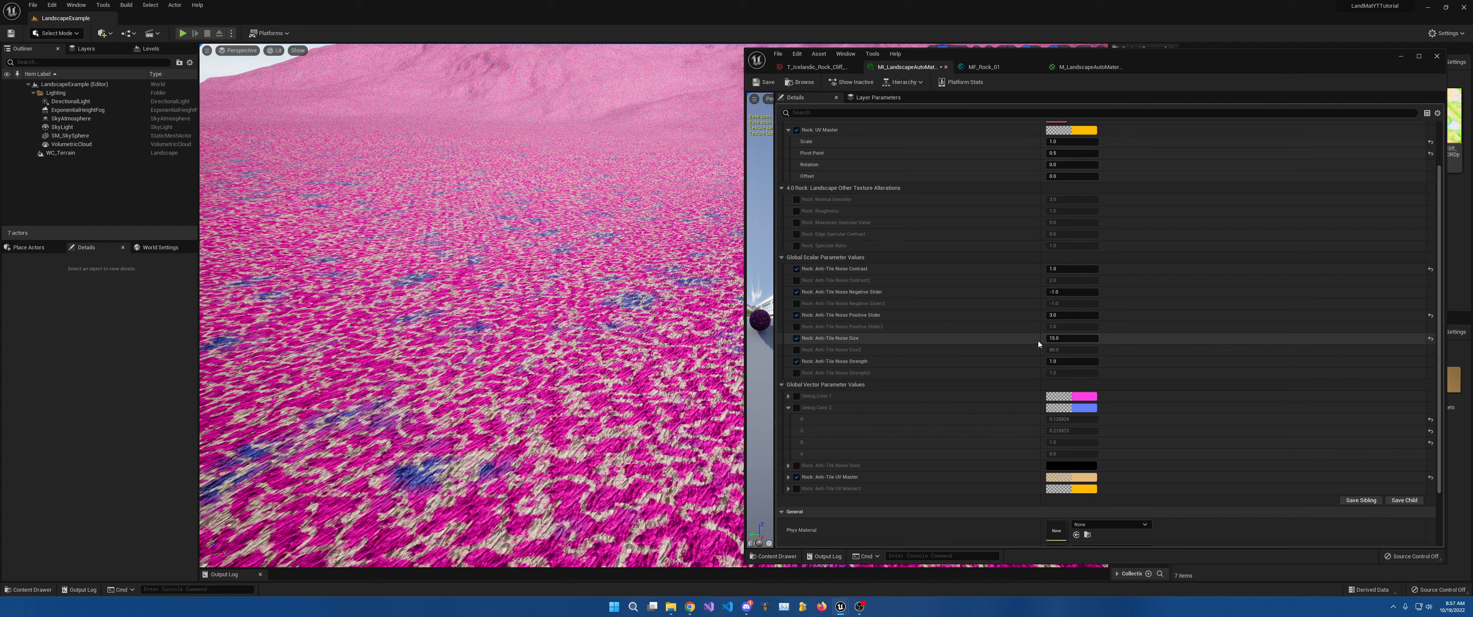
Override Anti-Tile Noise Size2 and set it to 15, briefly trying 20.
click(1071, 350)
text(15)
key(Return)
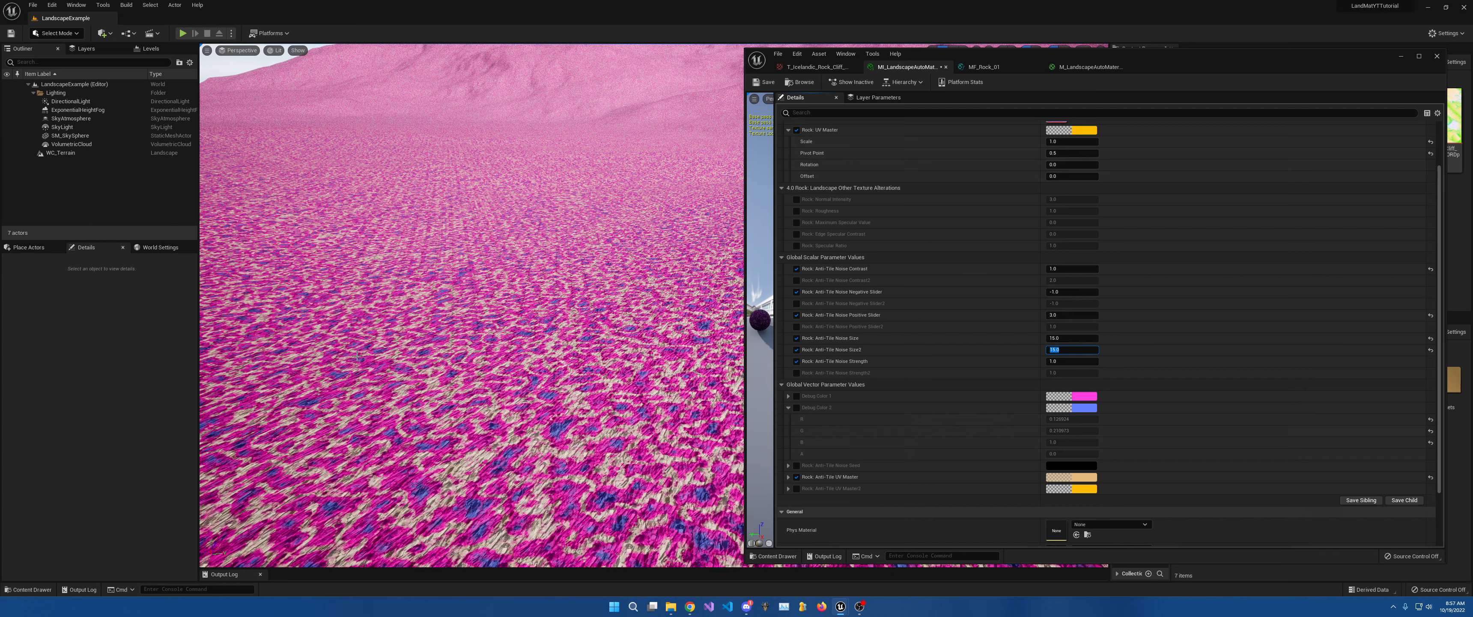
key(w)
right_drag(578, 310, 577, 349)
key(s)
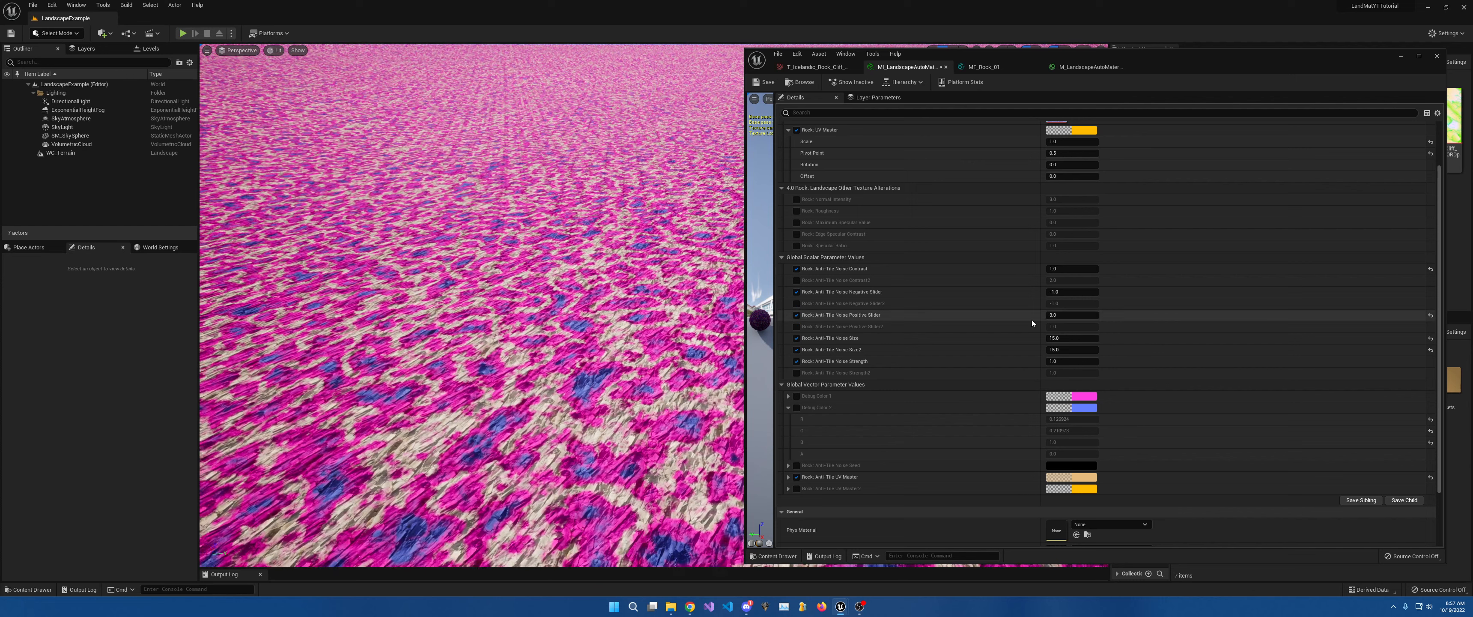
click(1076, 349)
text(20)
key(Return)
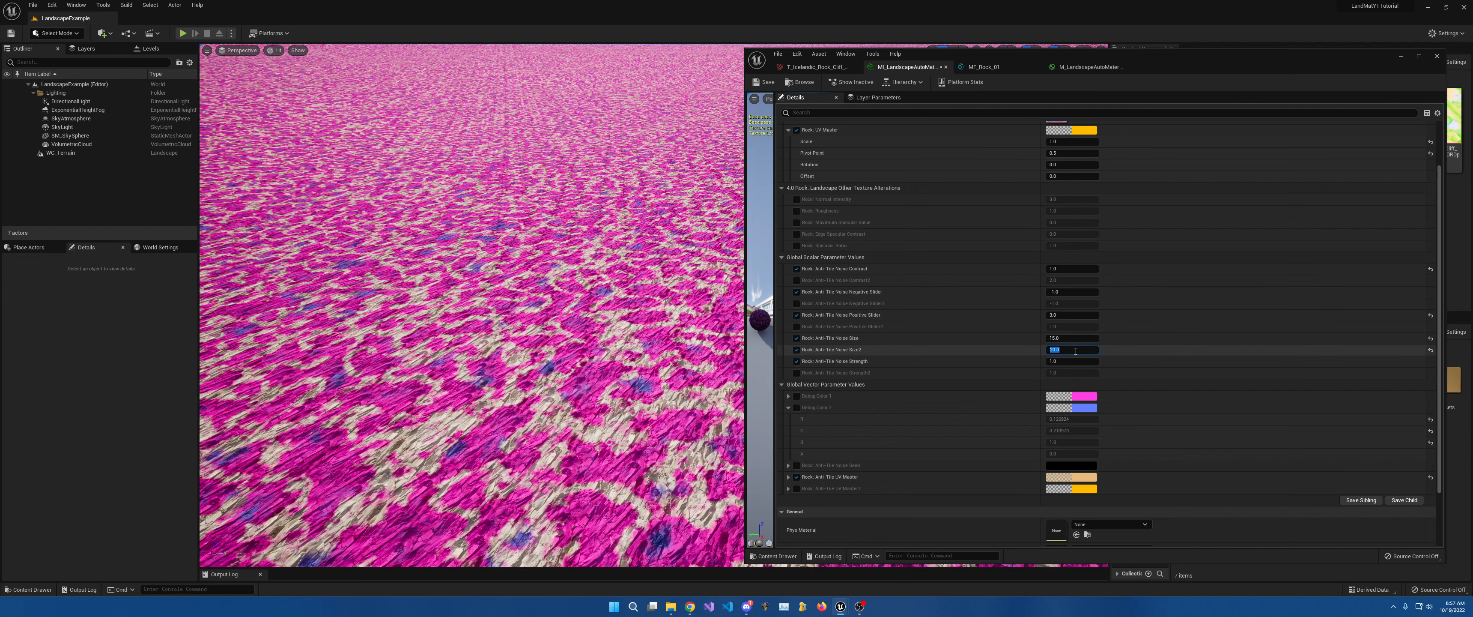
text(15)
key(Return)
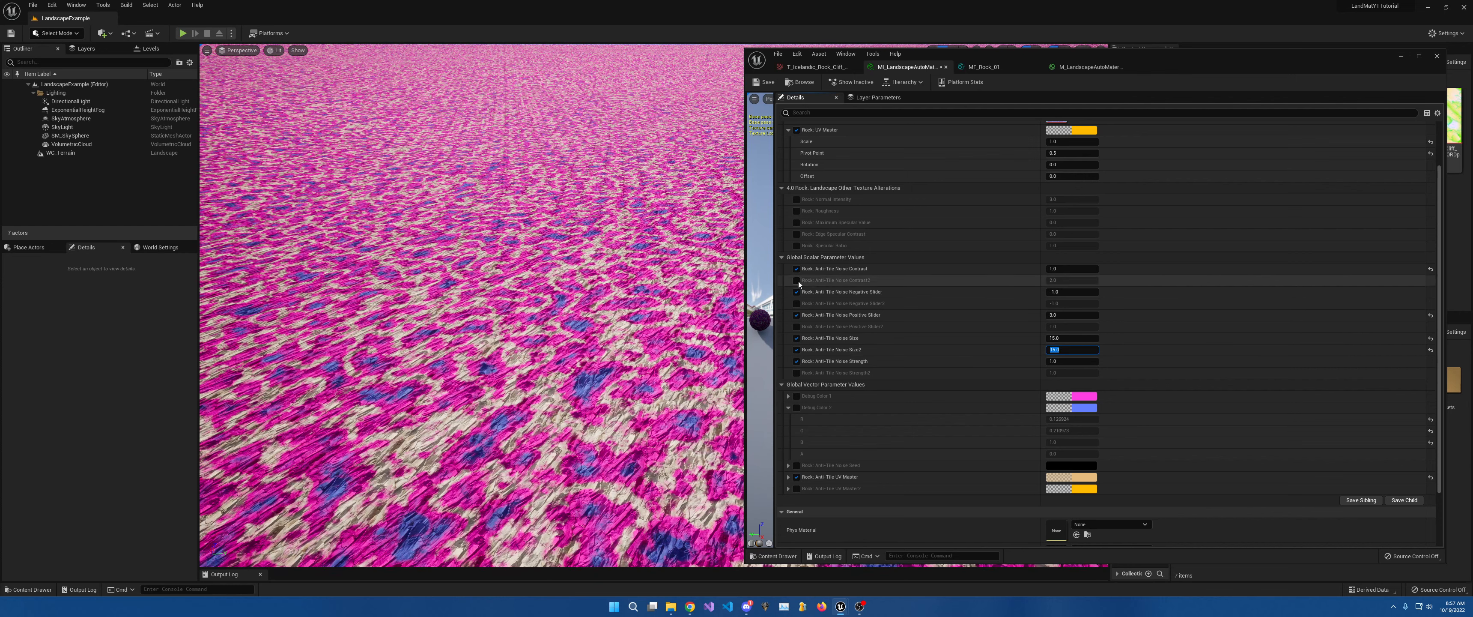
Enable the Contrast2, Negative Slider2, Positive Slider2 and Strength2 overrides, setting Positive Slider2 to 3.0.
click(797, 280)
click(798, 303)
click(797, 327)
click(798, 373)
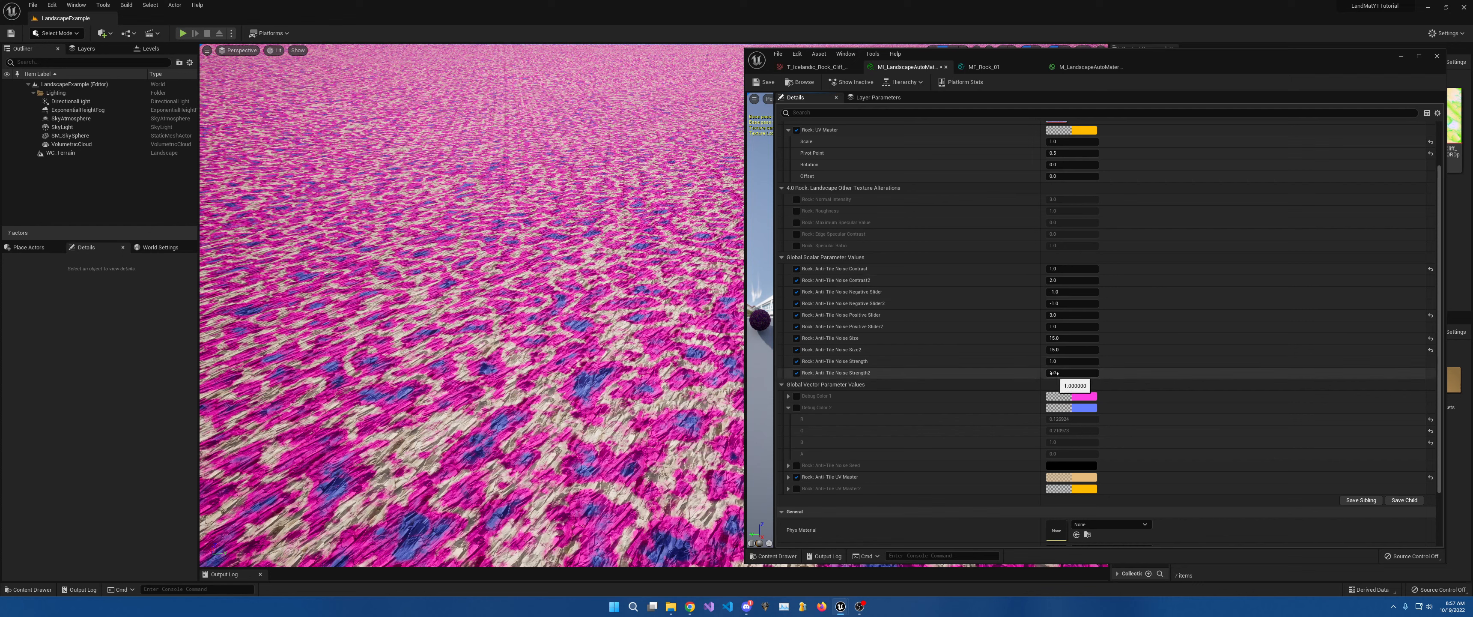
click(1060, 327)
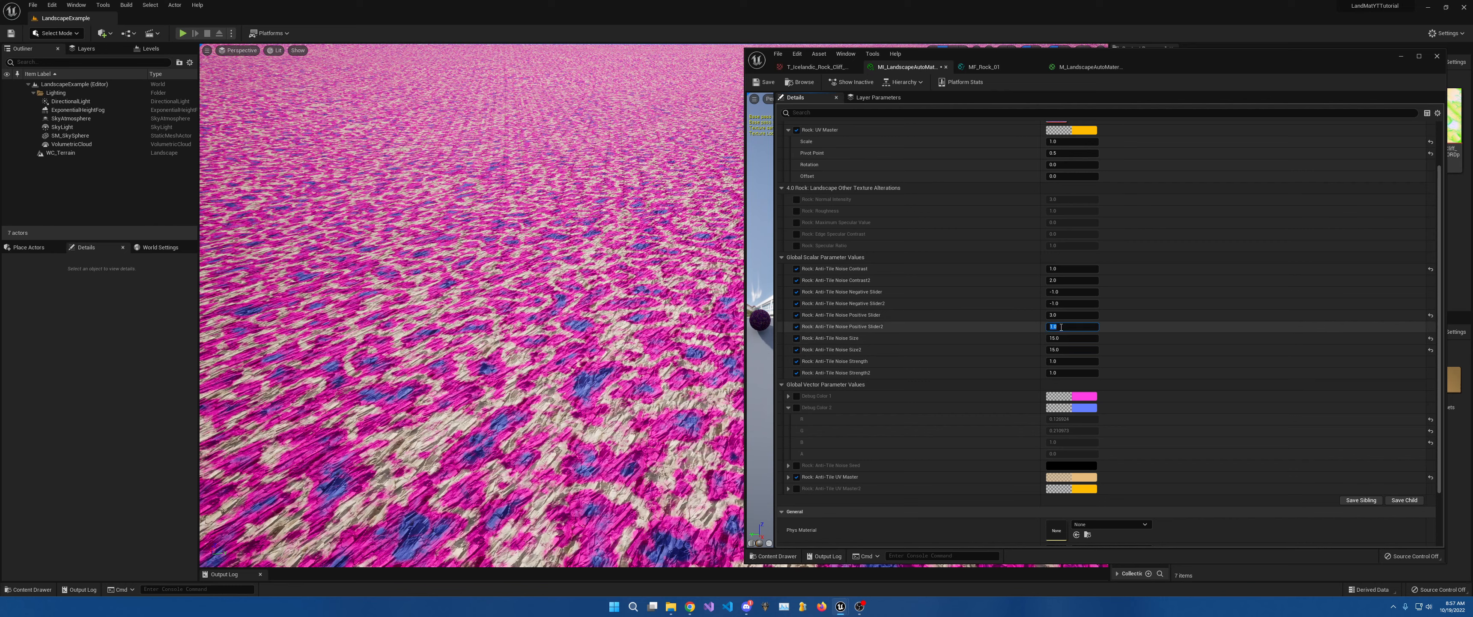
text(3)
key(Return)
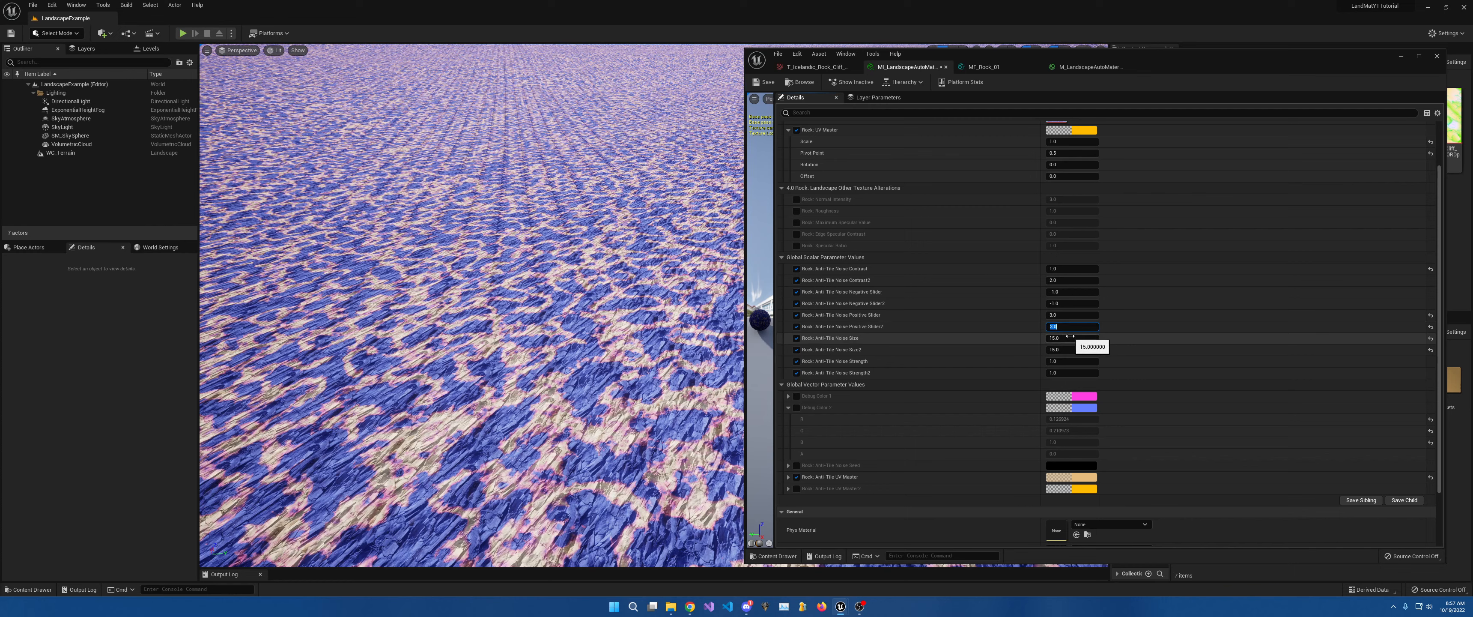
Set Anti-Tile Noise Size to 5 after trying 10.
click(1069, 337)
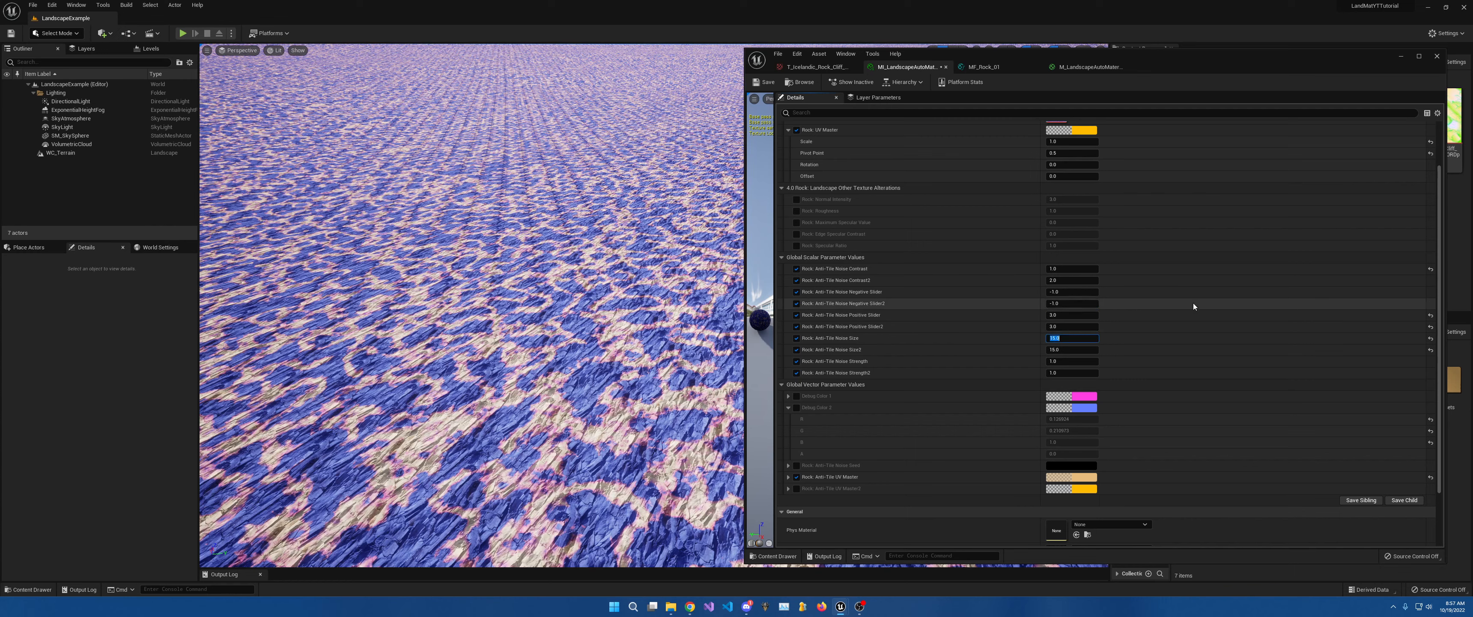
text(10)
key(Return)
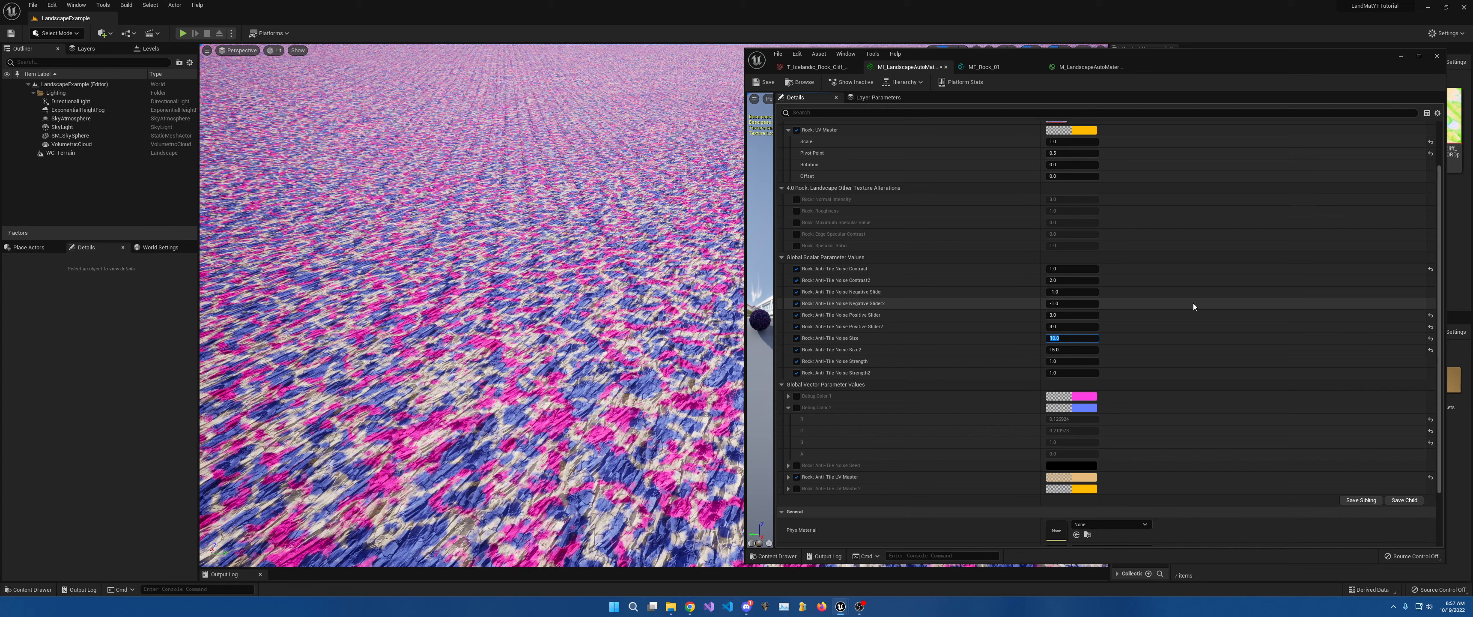
text(5)
key(Return)
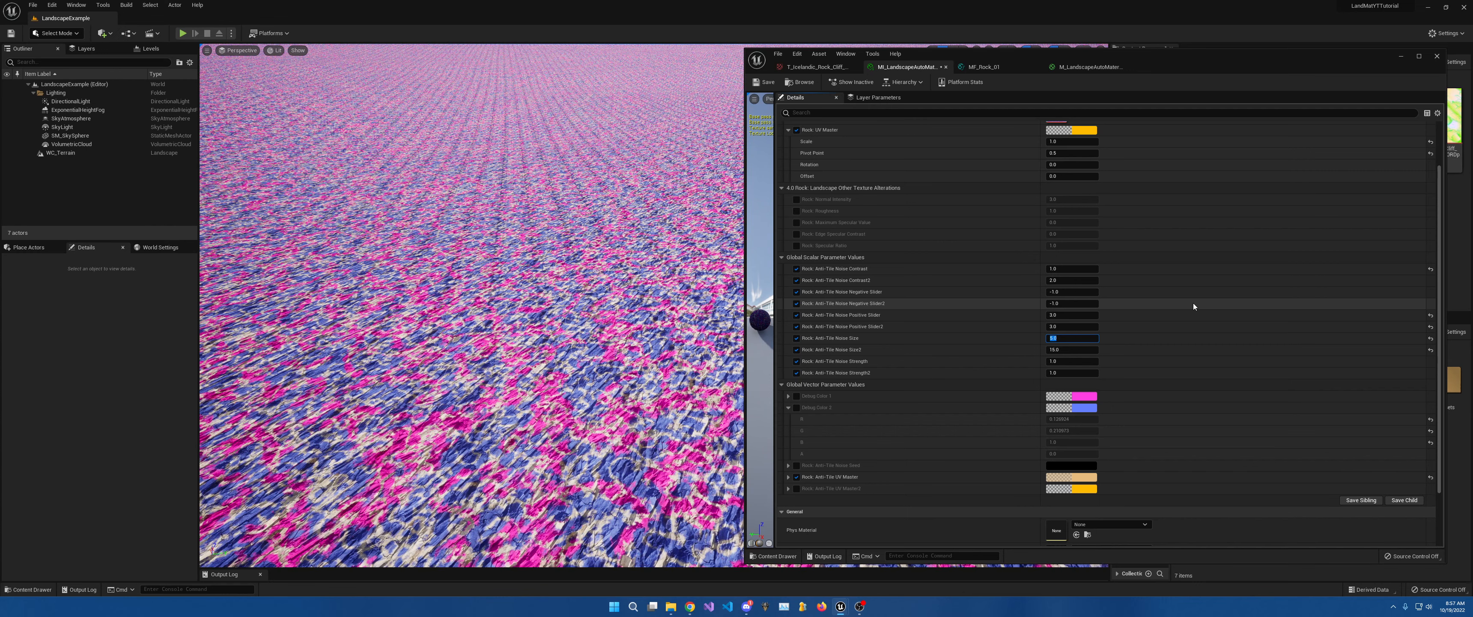
Review the enlarged pattern on the terrain, then enable the Anti-Tile Noise Seed override.
key(w)
right_drag(515, 308, 518, 312)
key(s)
right_drag(666, 338, 666, 338)
key(s)
key(s)
right_drag(645, 293, 645, 293)
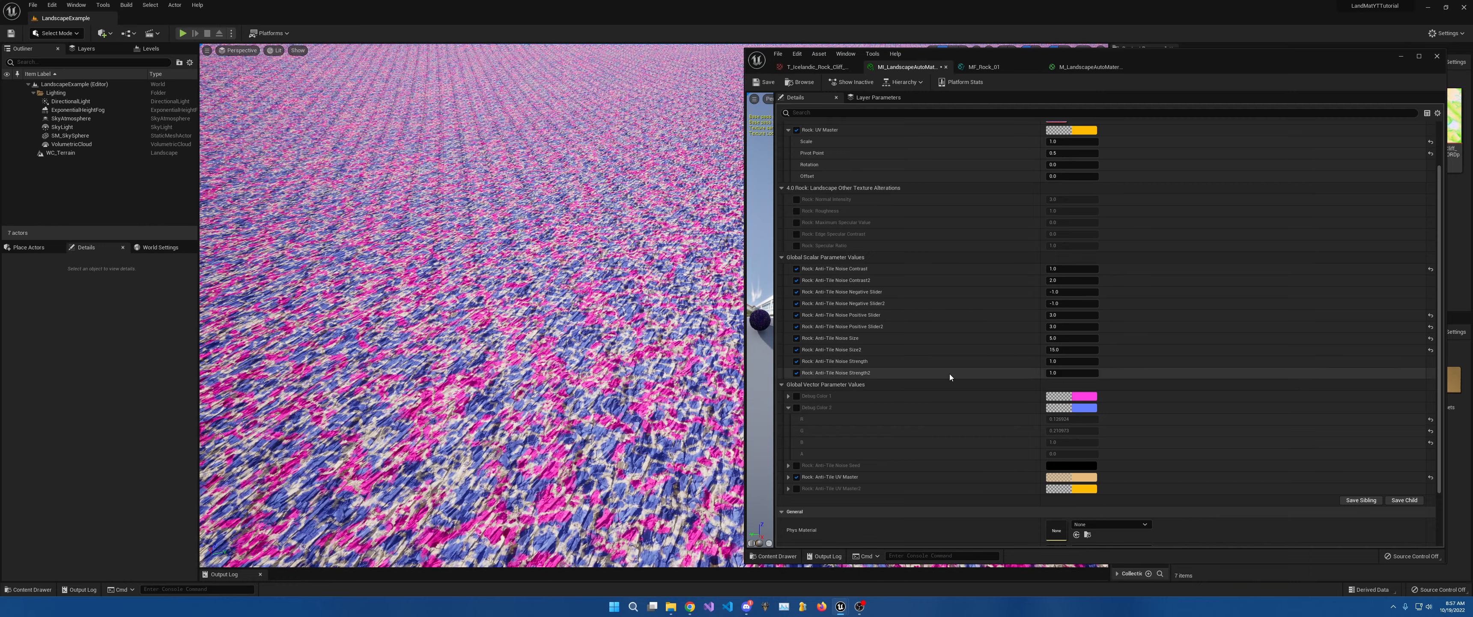
key(w)
right_drag(537, 331, 537, 330)
key(s)
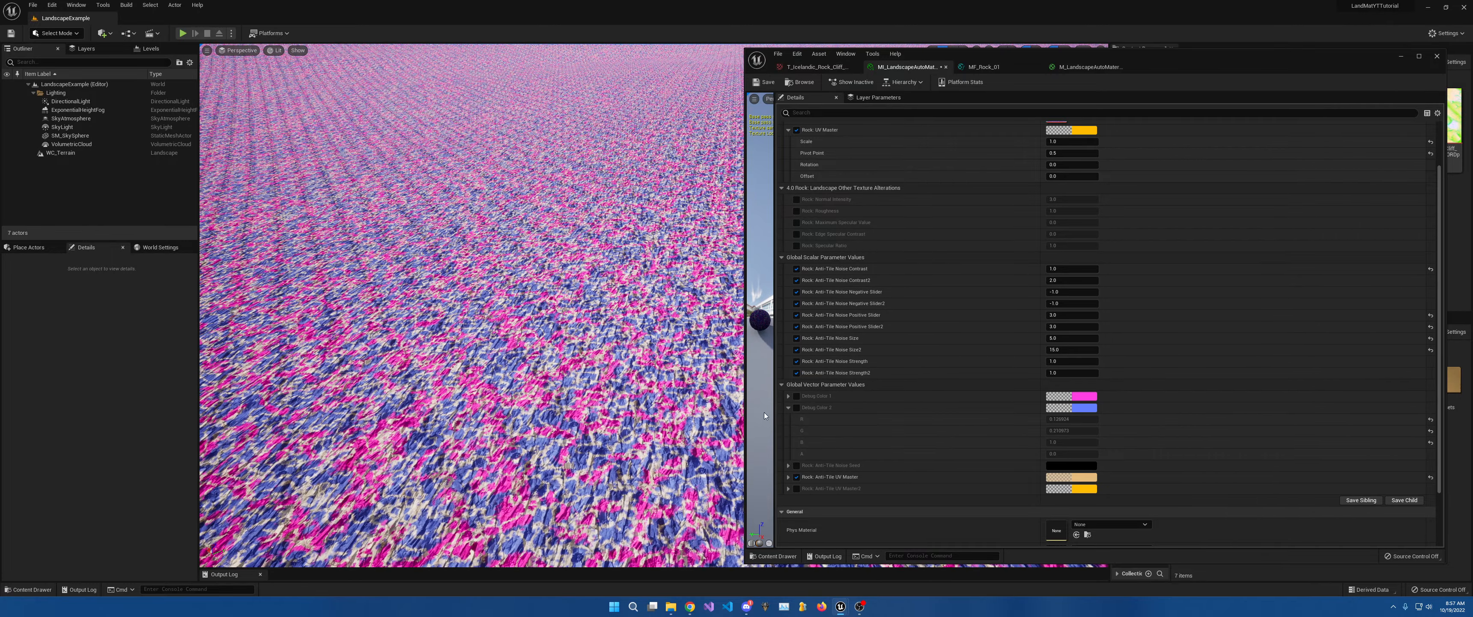
click(796, 465)
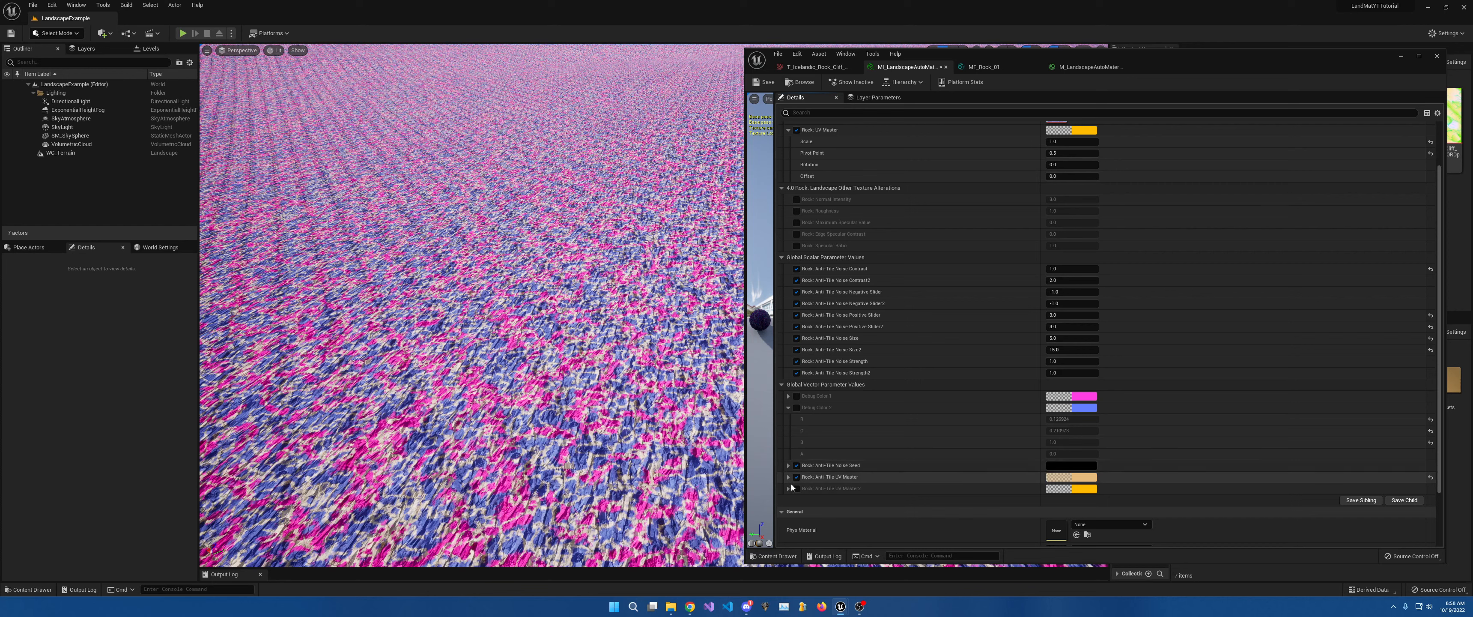
Disable the Noise Seed override and enable and expand Anti-Tile UV Master2.
click(796, 466)
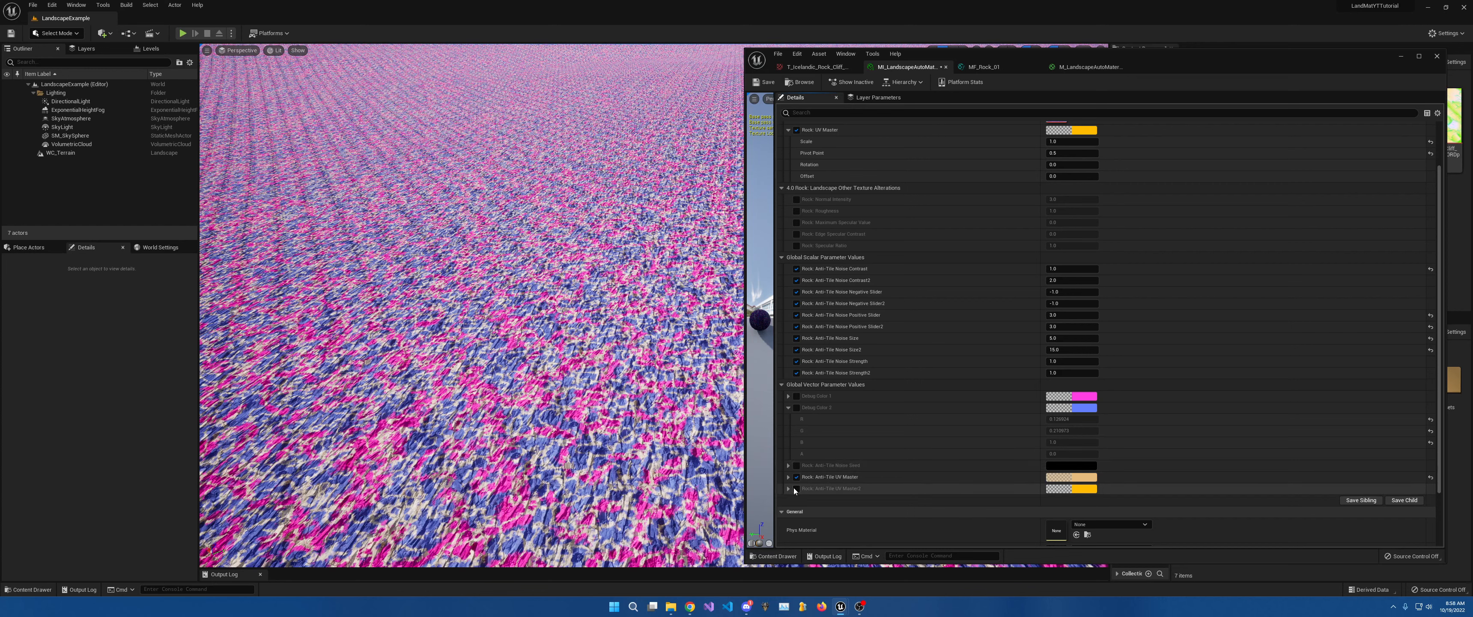
click(795, 489)
click(788, 488)
click(788, 478)
scroll(916, 472, down, 3)
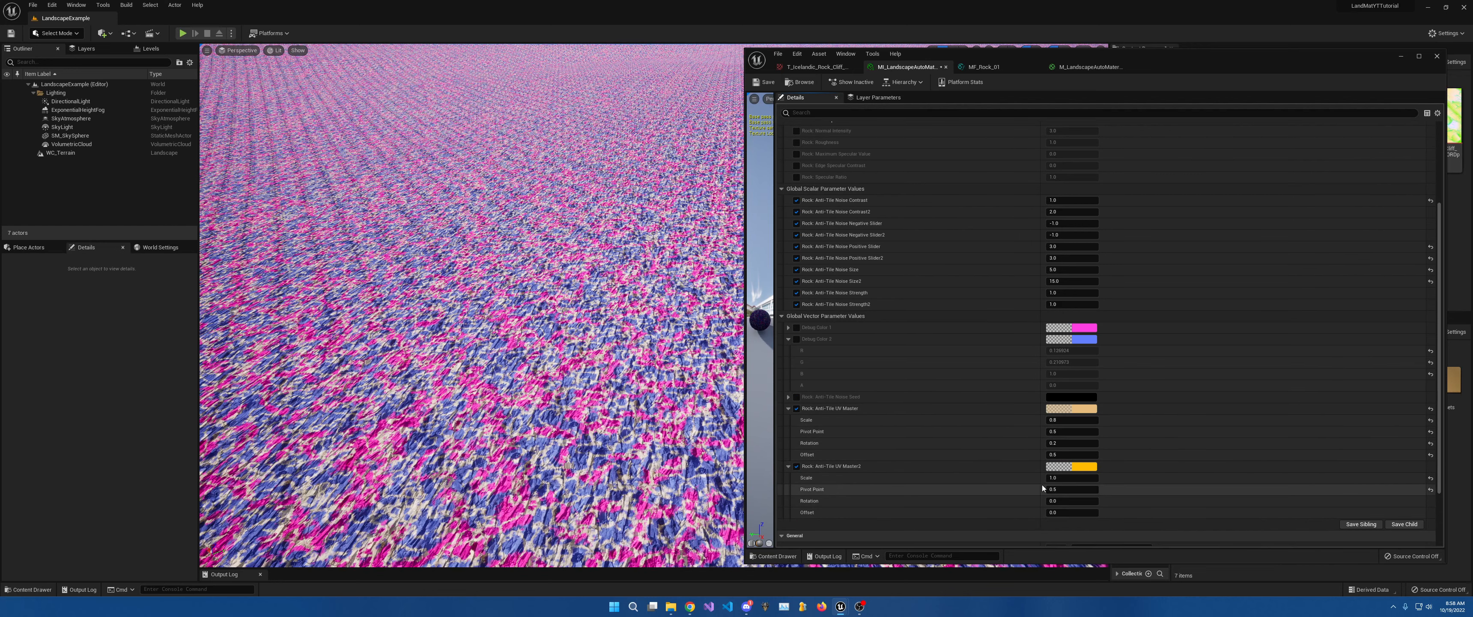
Set UV Master2 Scale 1.2, Rotation 0.4, Offset 0.2, and enable the Debug Color 1 override.
click(1064, 477)
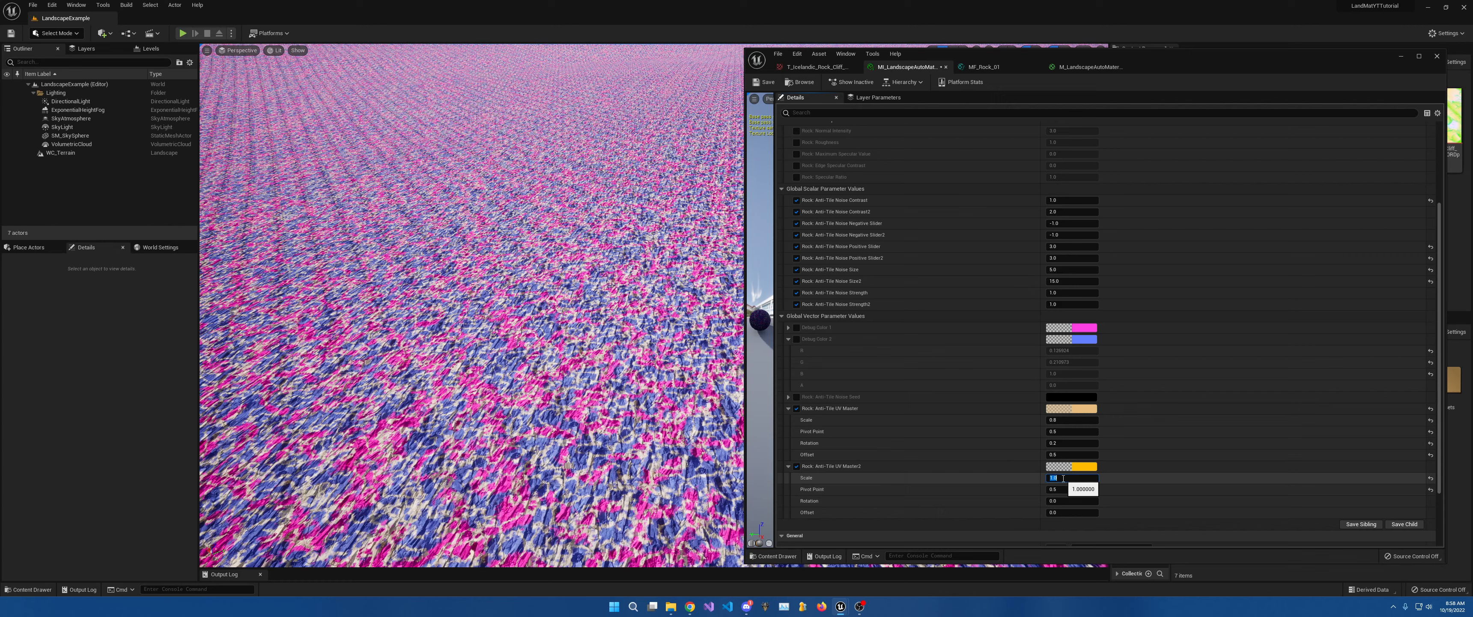
key(Return)
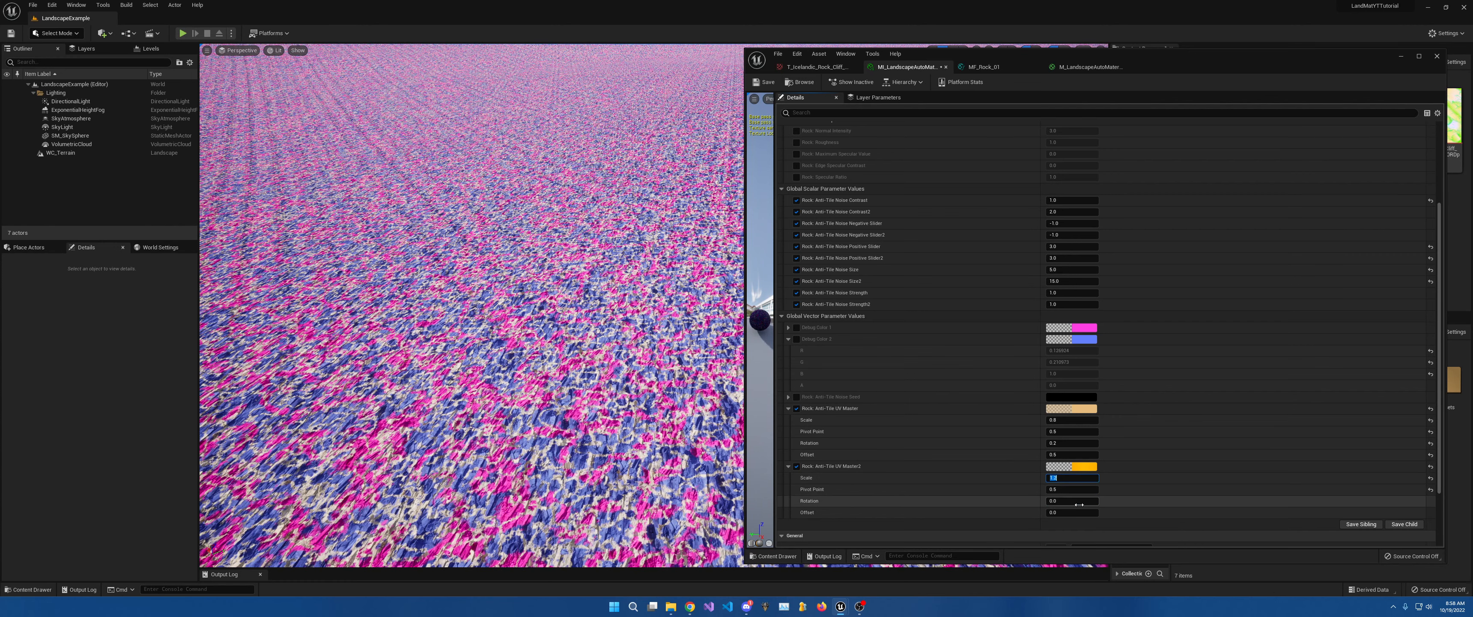
click(1076, 501)
text(.4)
key(Return)
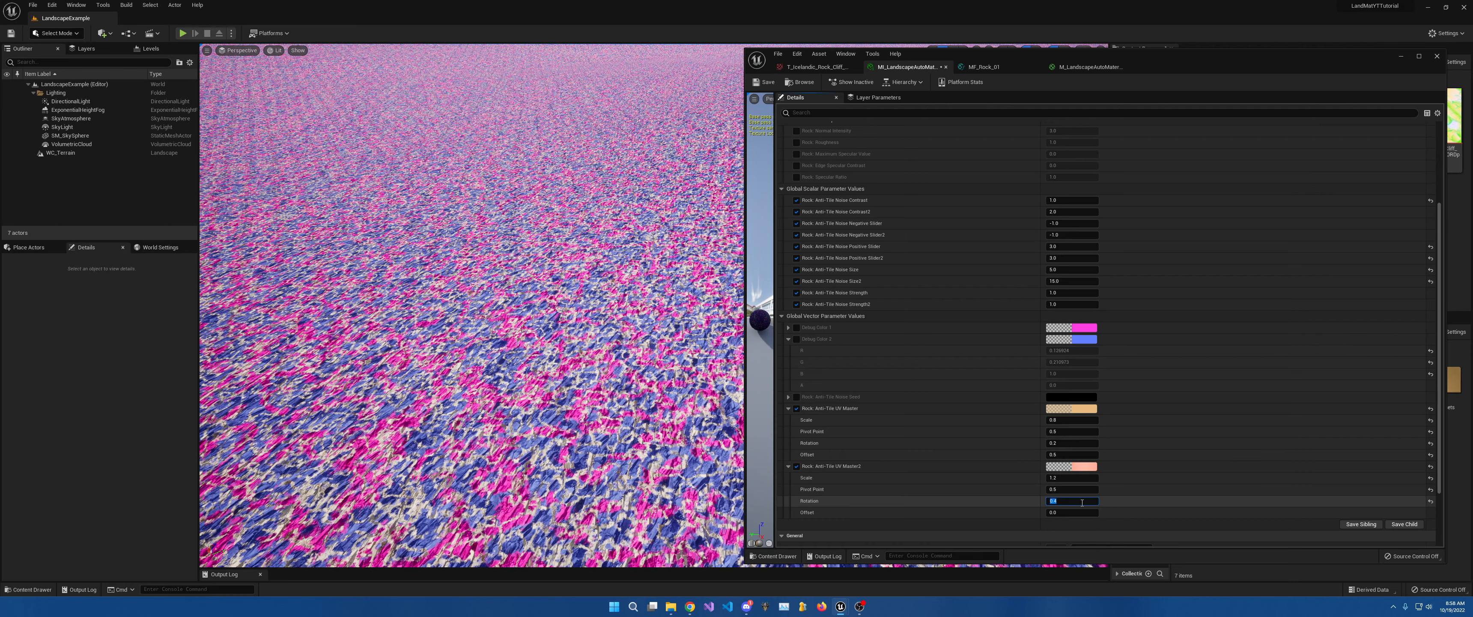
click(1057, 512)
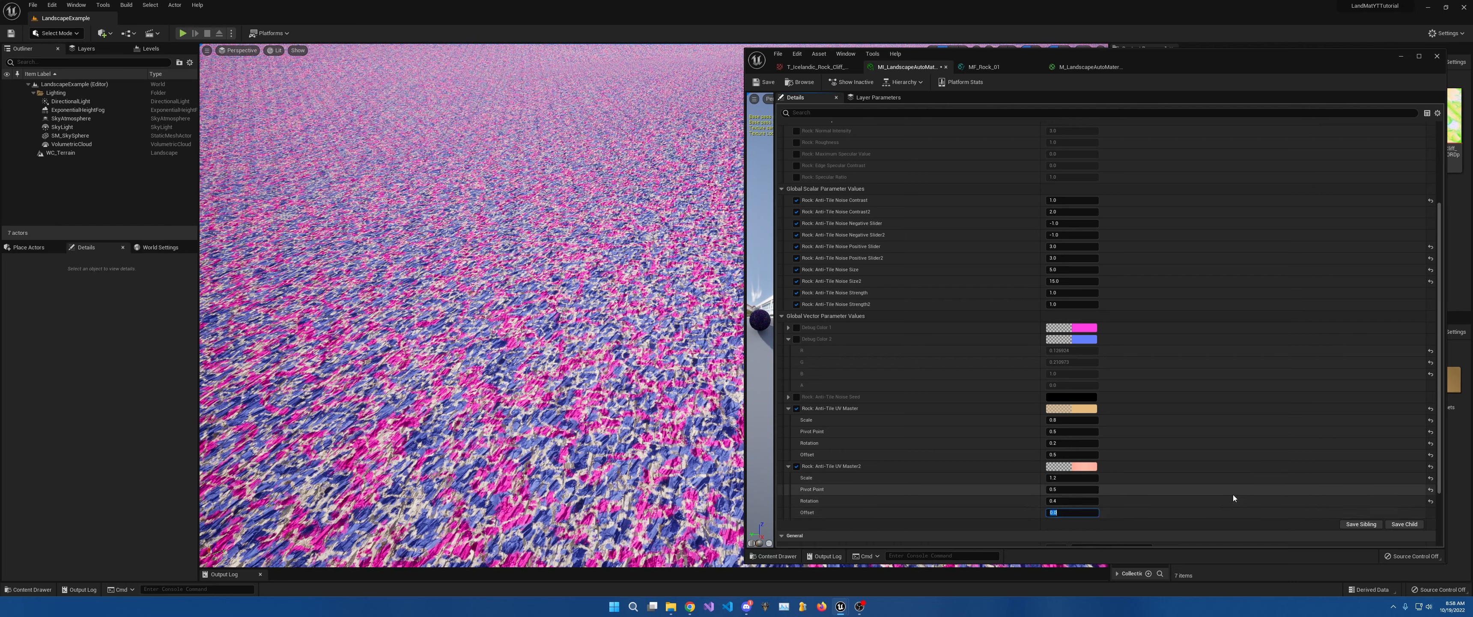
text(.2)
key(Return)
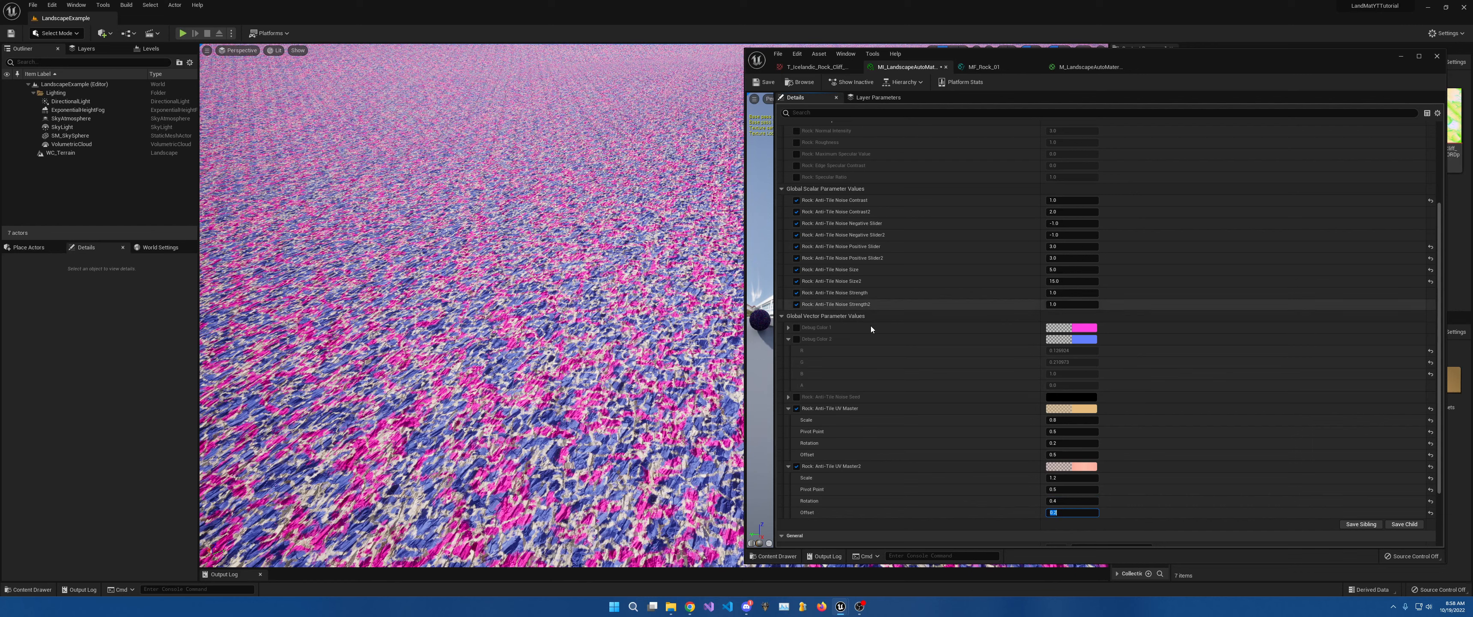
click(796, 327)
Enable Debug Color 2 and set both Debug Color 1 and 2 channels to 1.0 (white).
click(797, 338)
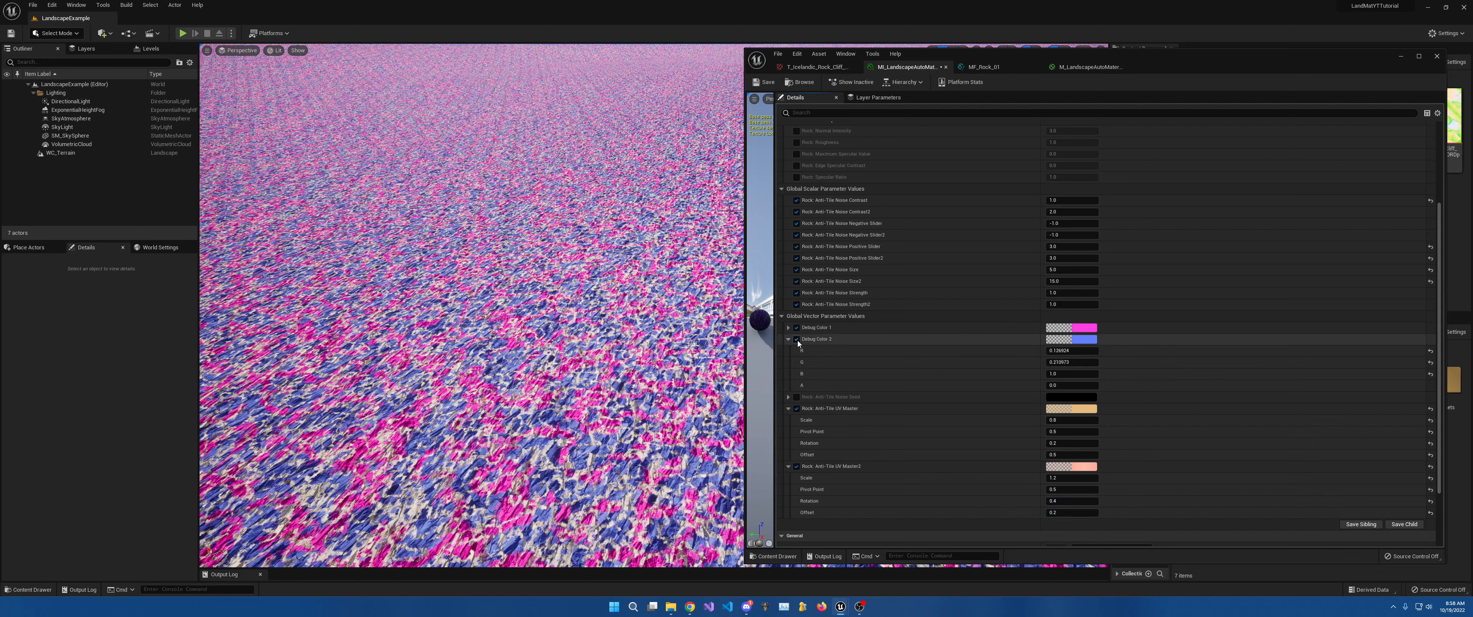
click(788, 327)
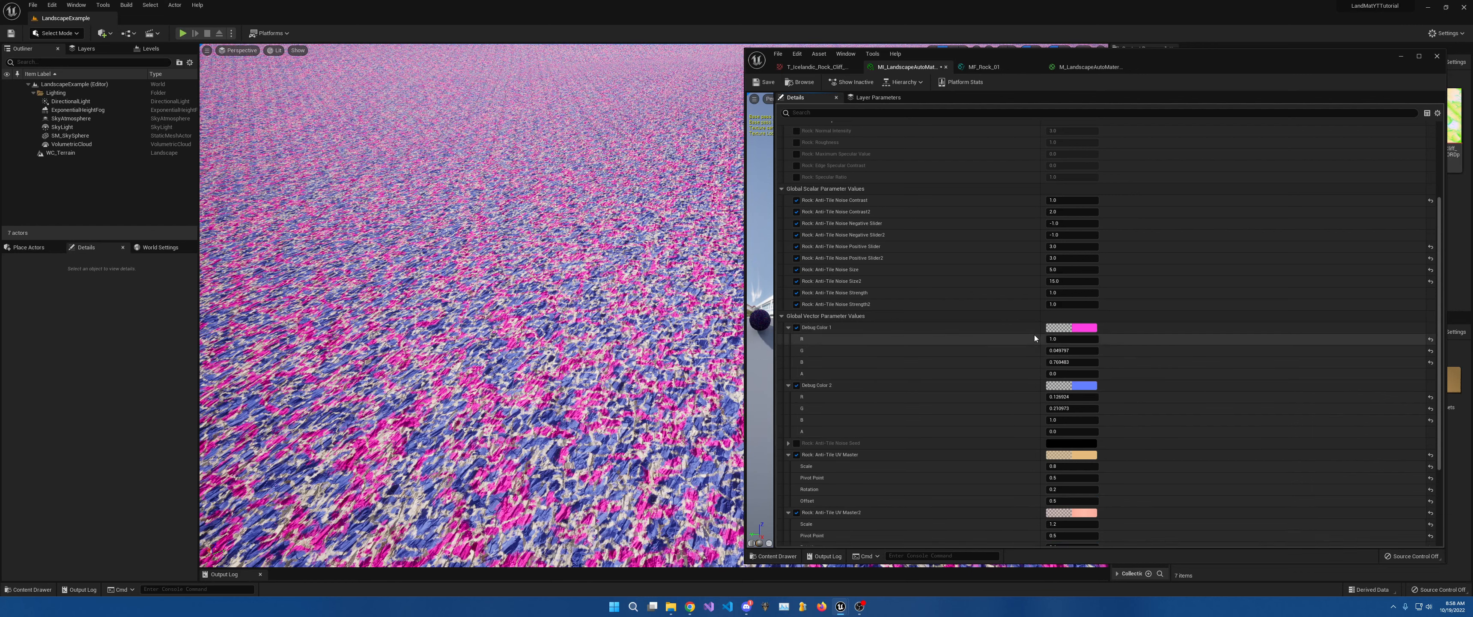
click(1059, 350)
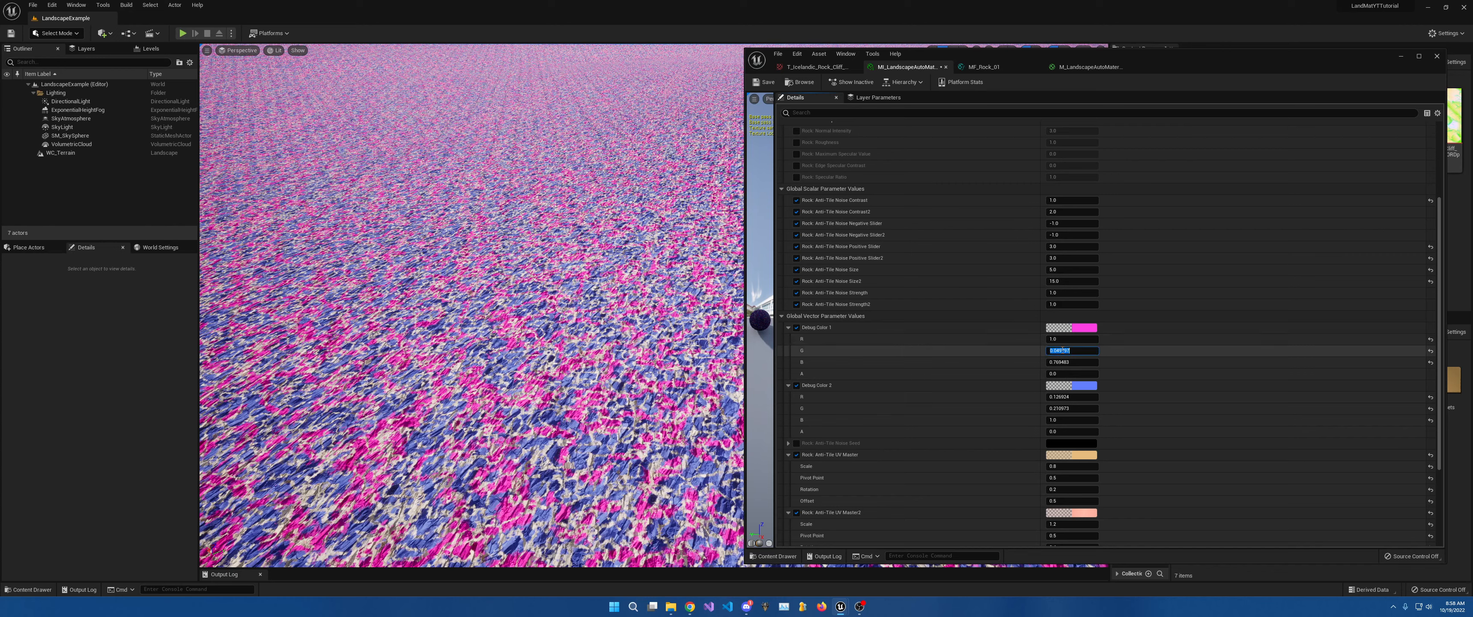
text(1)
key(Tab)
text(1)
key(Tab)
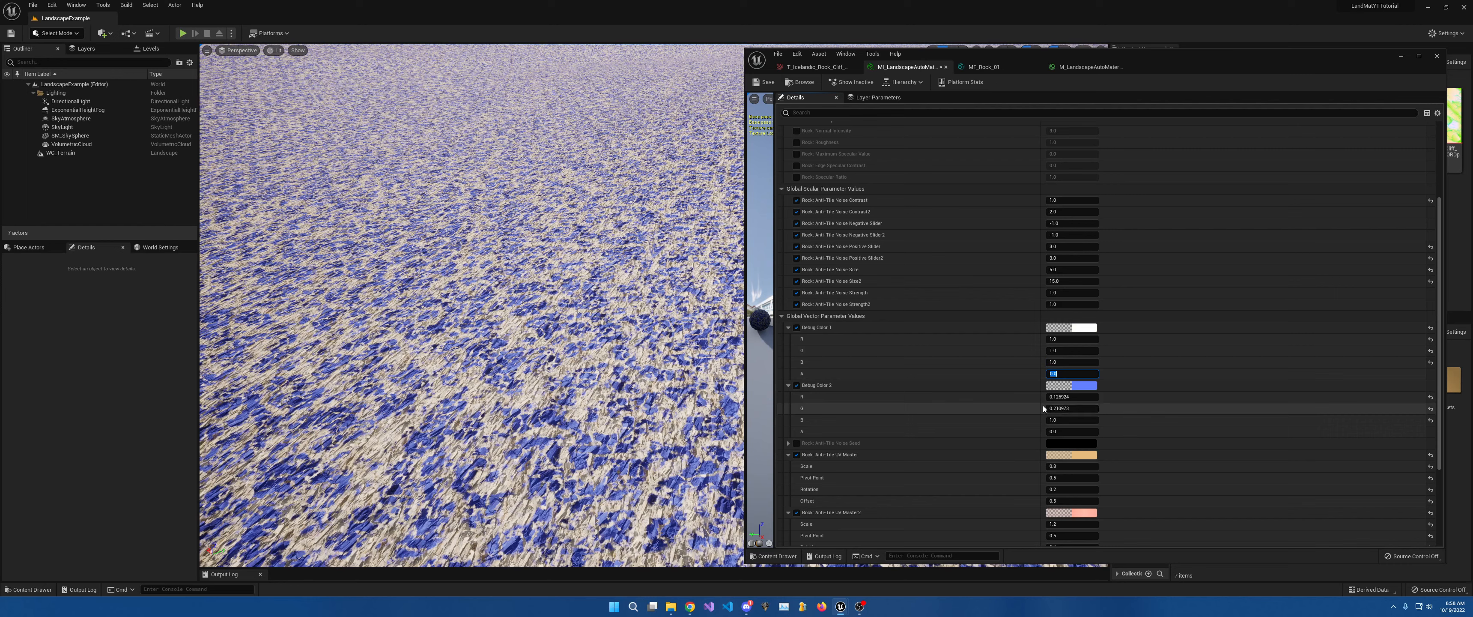
click(1072, 395)
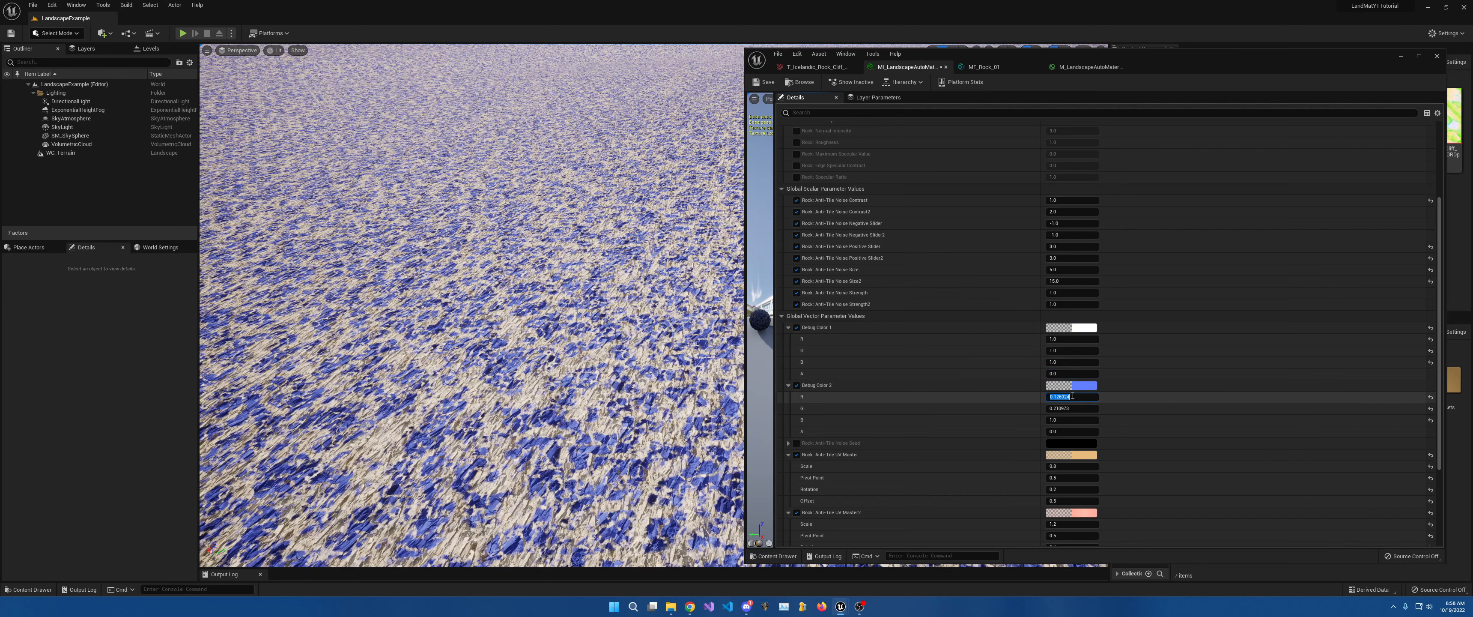
text(1)
key(Tab)
text(1)
key(Tab)
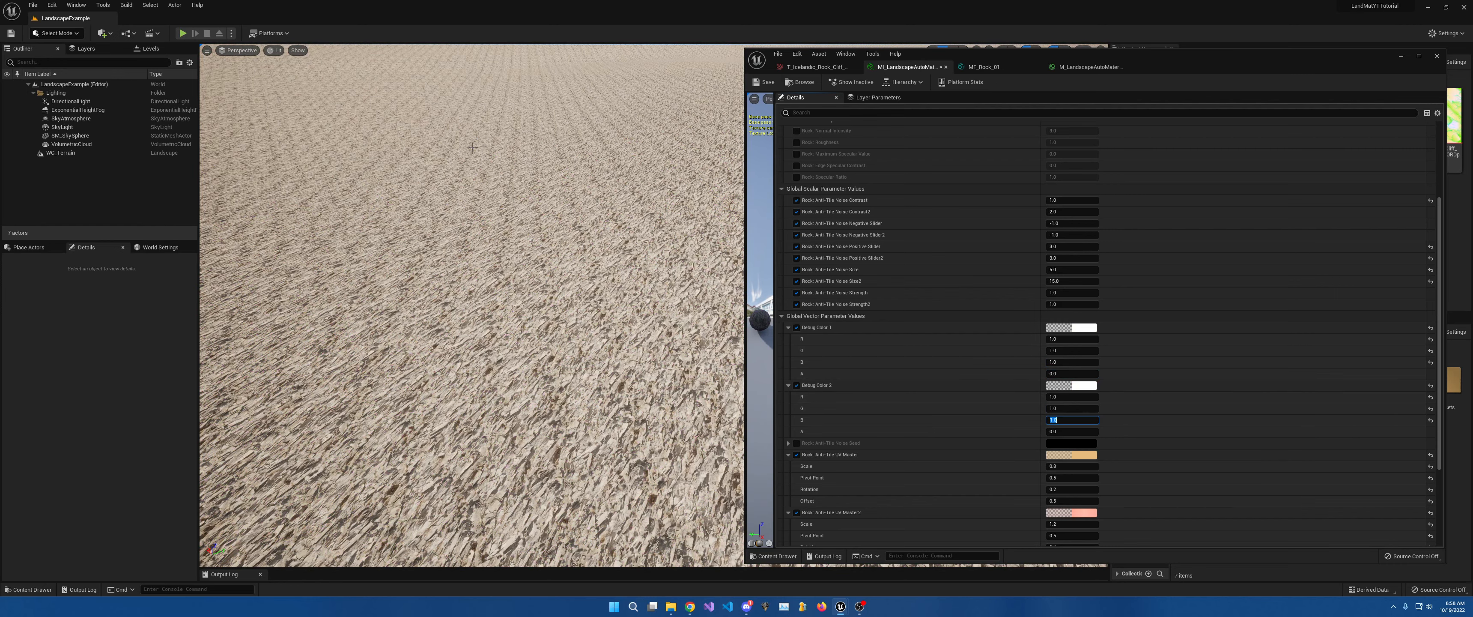
Fly the viewport camera forward over the rocks and back up to inspect the white-tinted terrain.
key(w)
right_drag(578, 326, 662, 282)
key(w)
key(s)
key(s)
right_drag(545, 309, 516, 306)
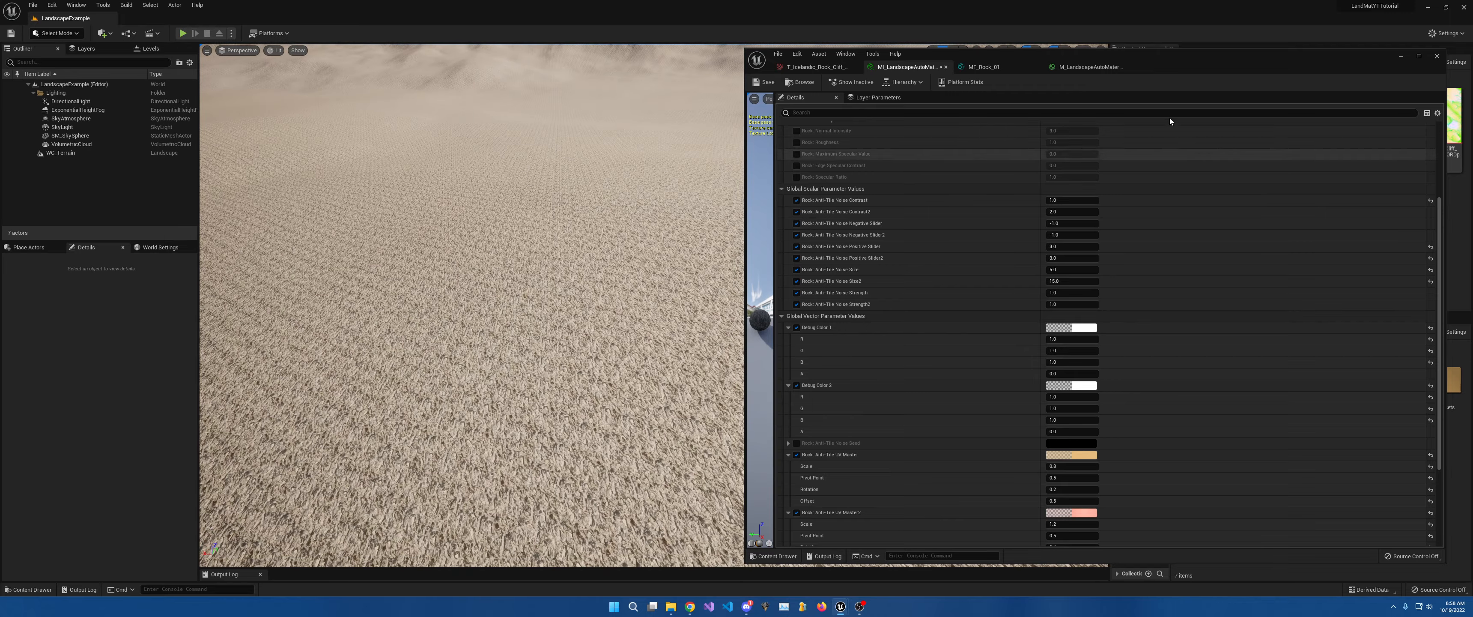
Bring up MF_Rock_01's Ambient Occlusion nodes and save the function to recompile the landscape.
click(1091, 65)
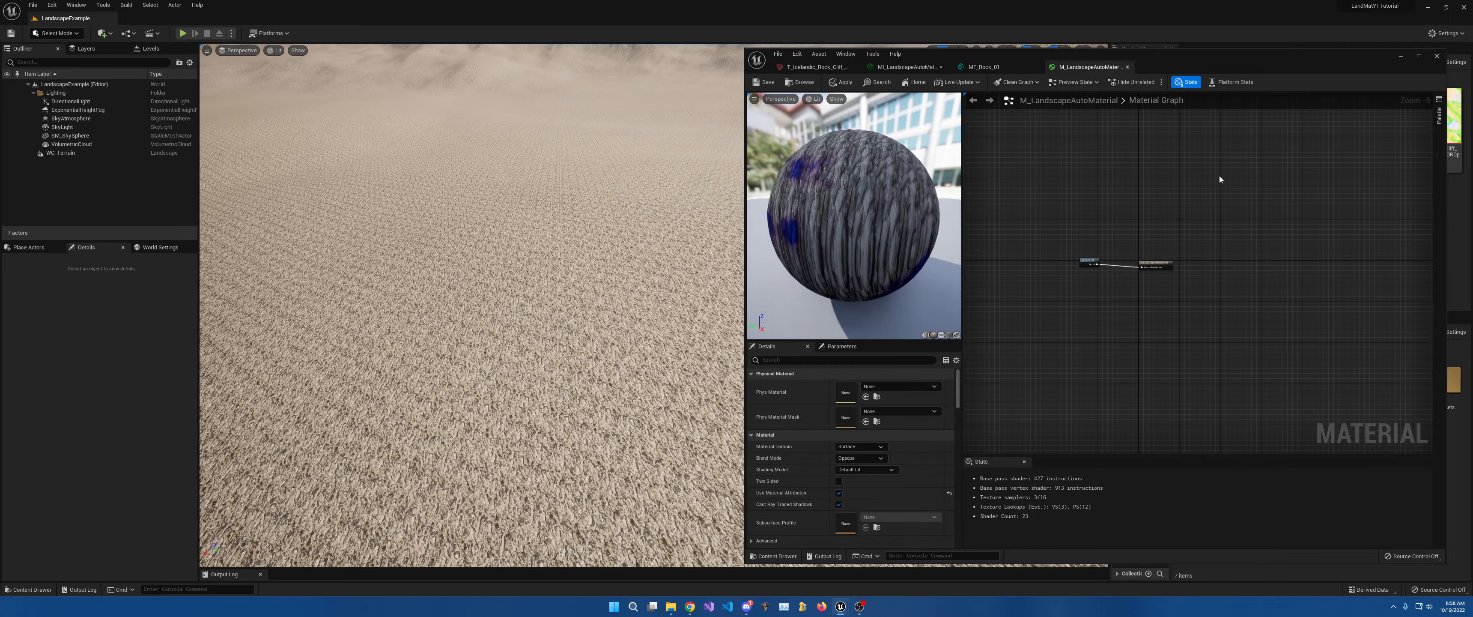
click(1008, 70)
right_drag(1197, 217, 965, 363)
right_drag(1281, 229, 949, 368)
scroll(1251, 266, up, 6)
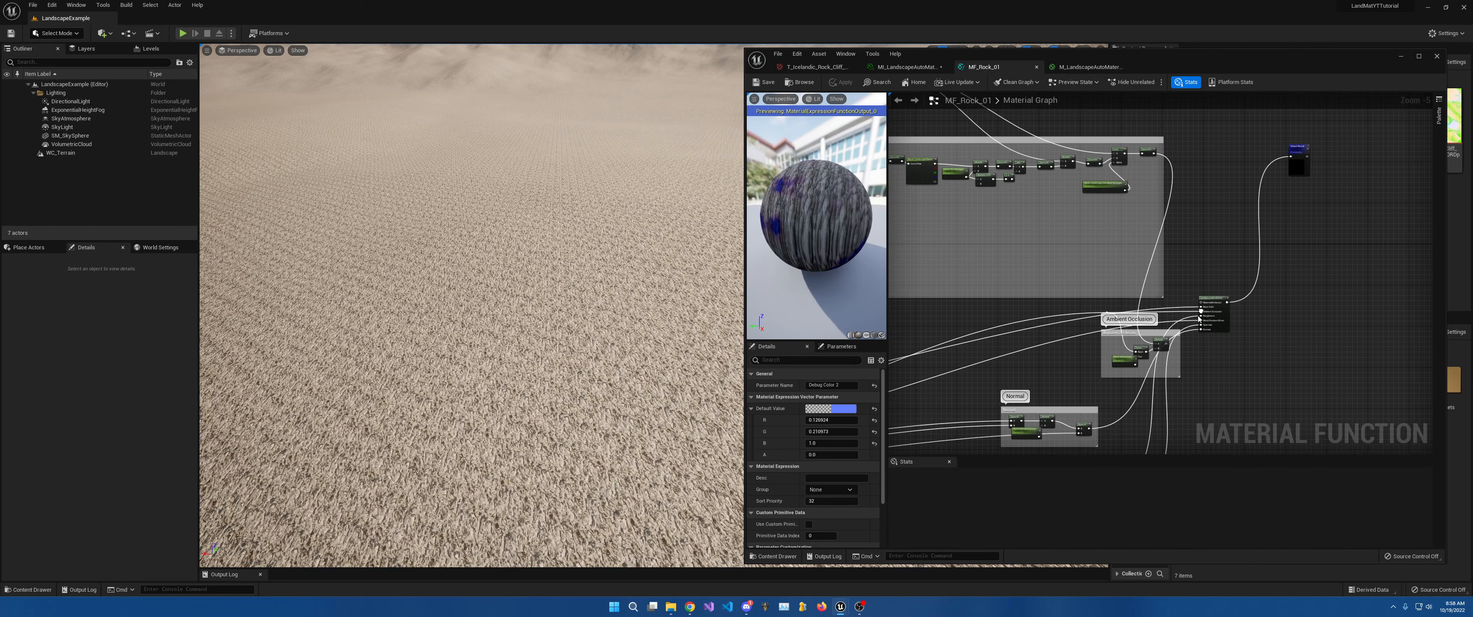
drag(1136, 344, 1230, 256)
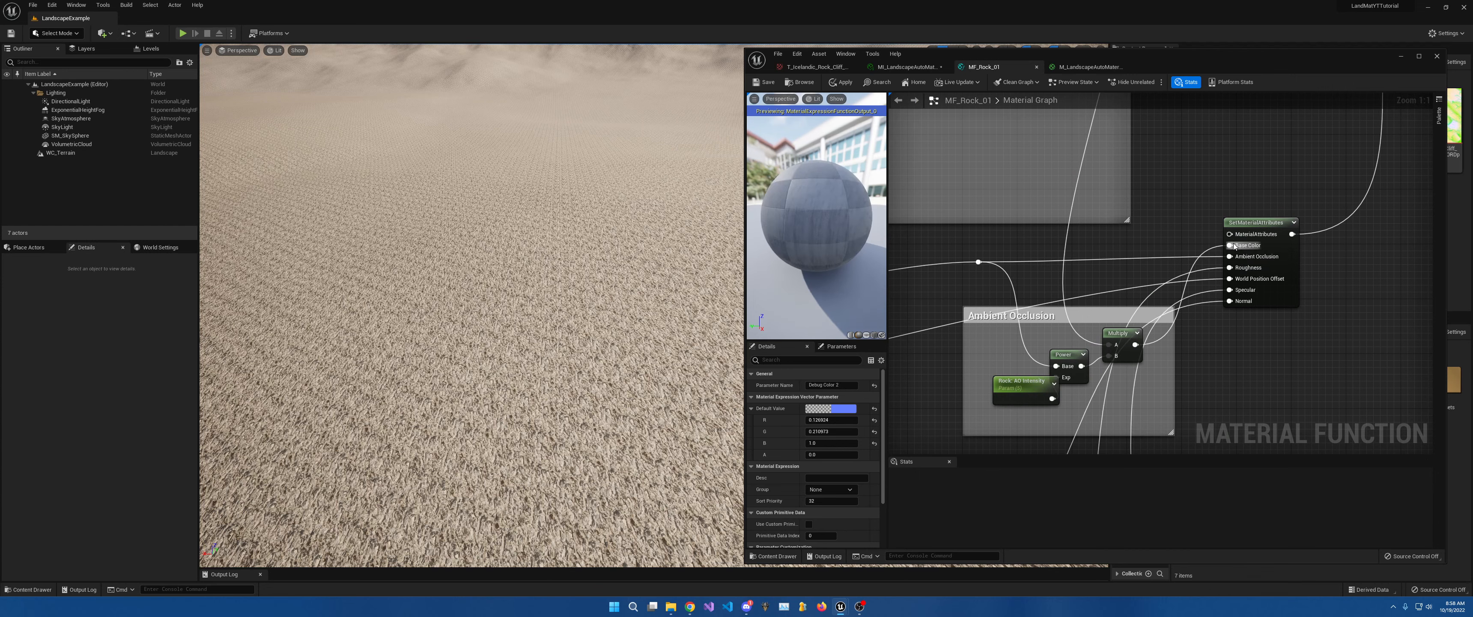
click(767, 84)
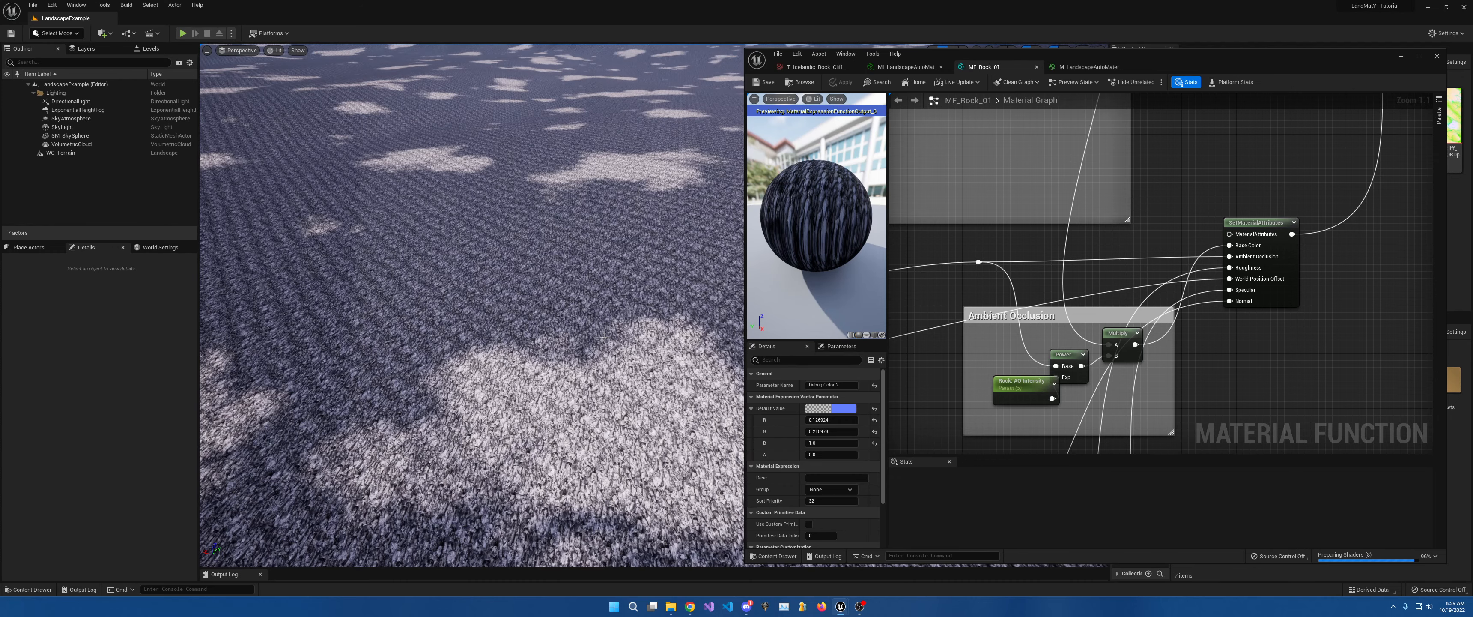
key(w)
right_drag(472, 307, 575, 326)
key(w)
key(s)
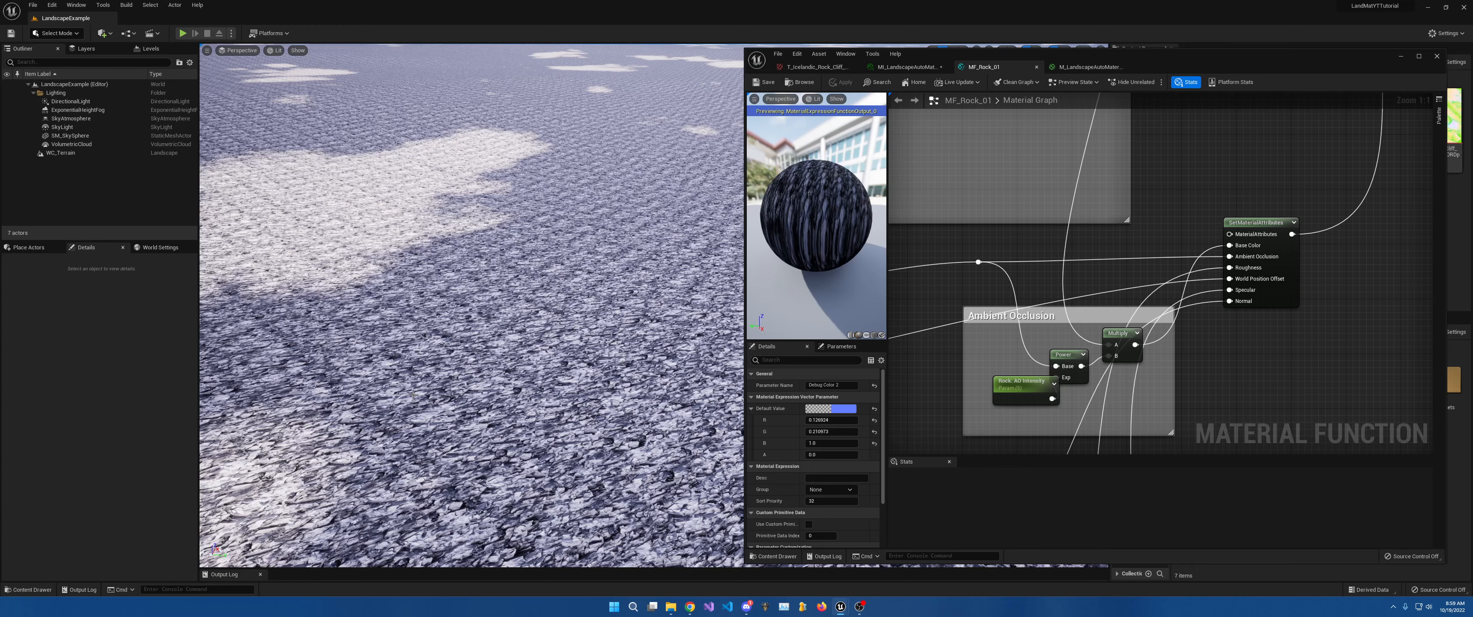
right_drag(360, 346, 424, 330)
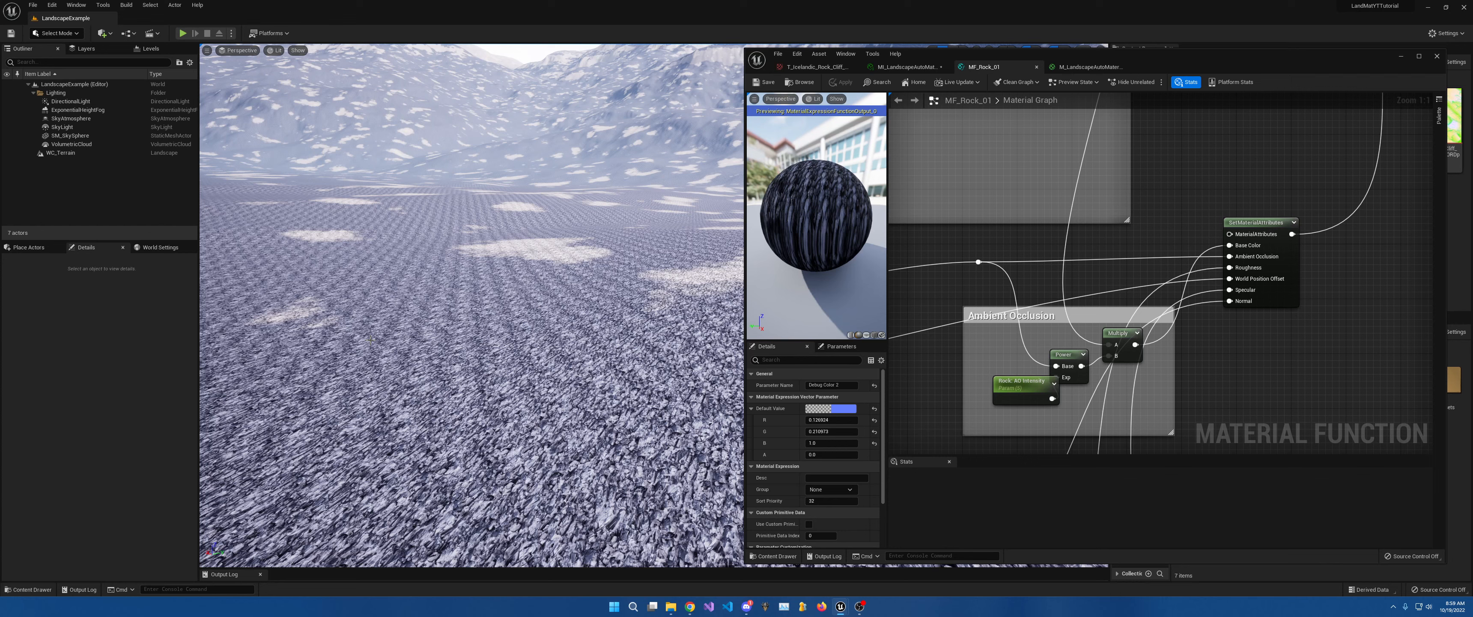
right_drag(392, 254, 392, 254)
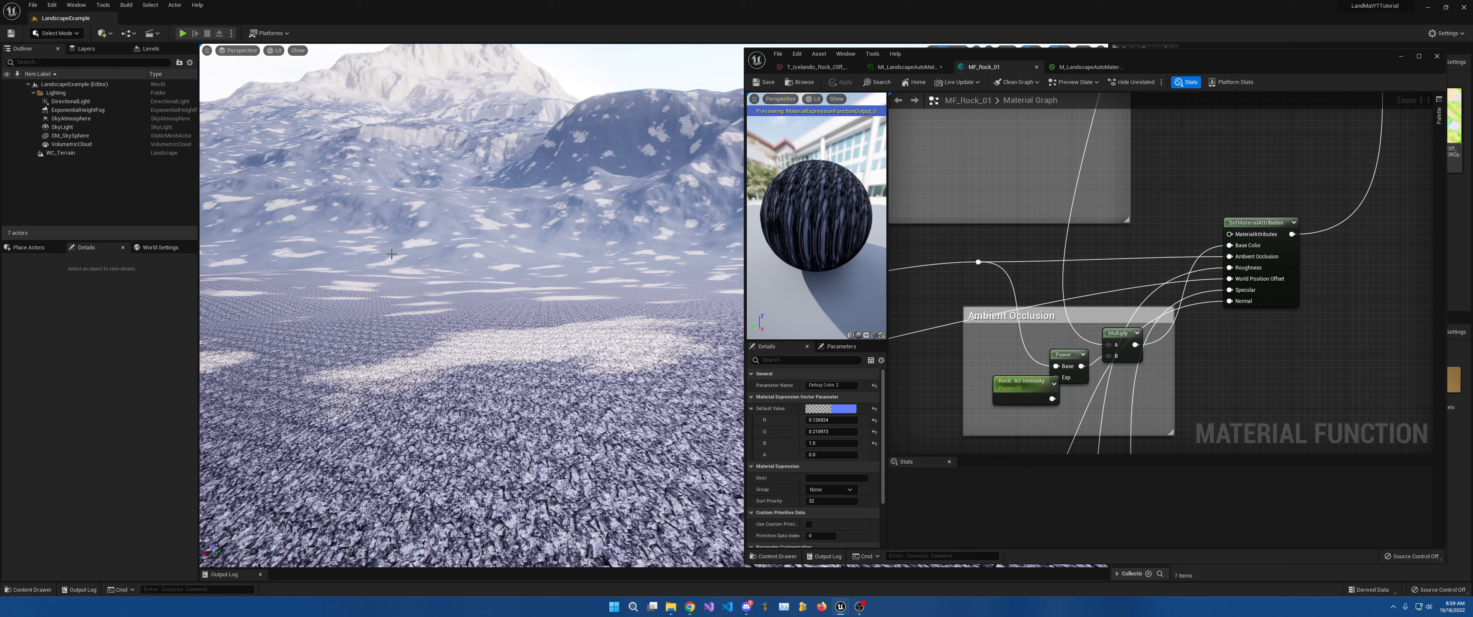
right_drag(392, 254, 334, 268)
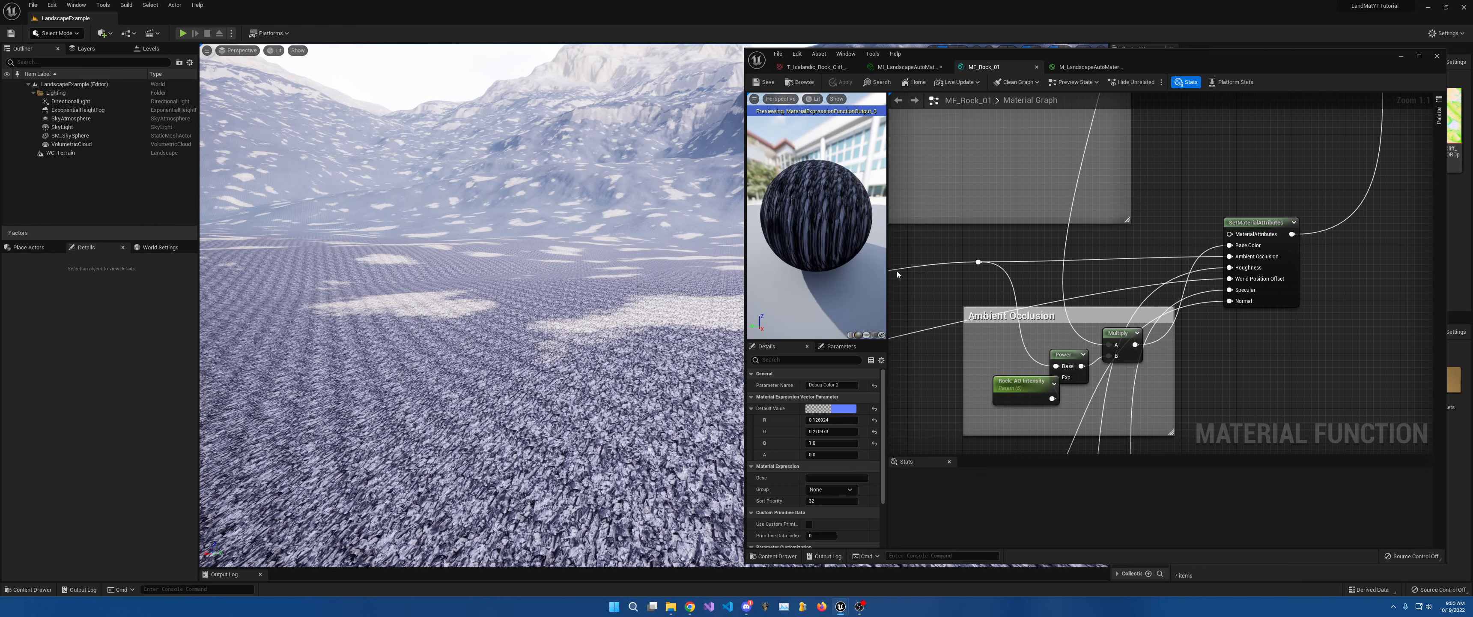
right_drag(675, 201, 519, 149)
key(w)
key(s)
right_drag(606, 315, 606, 315)
right_drag(641, 229, 641, 262)
key(w)
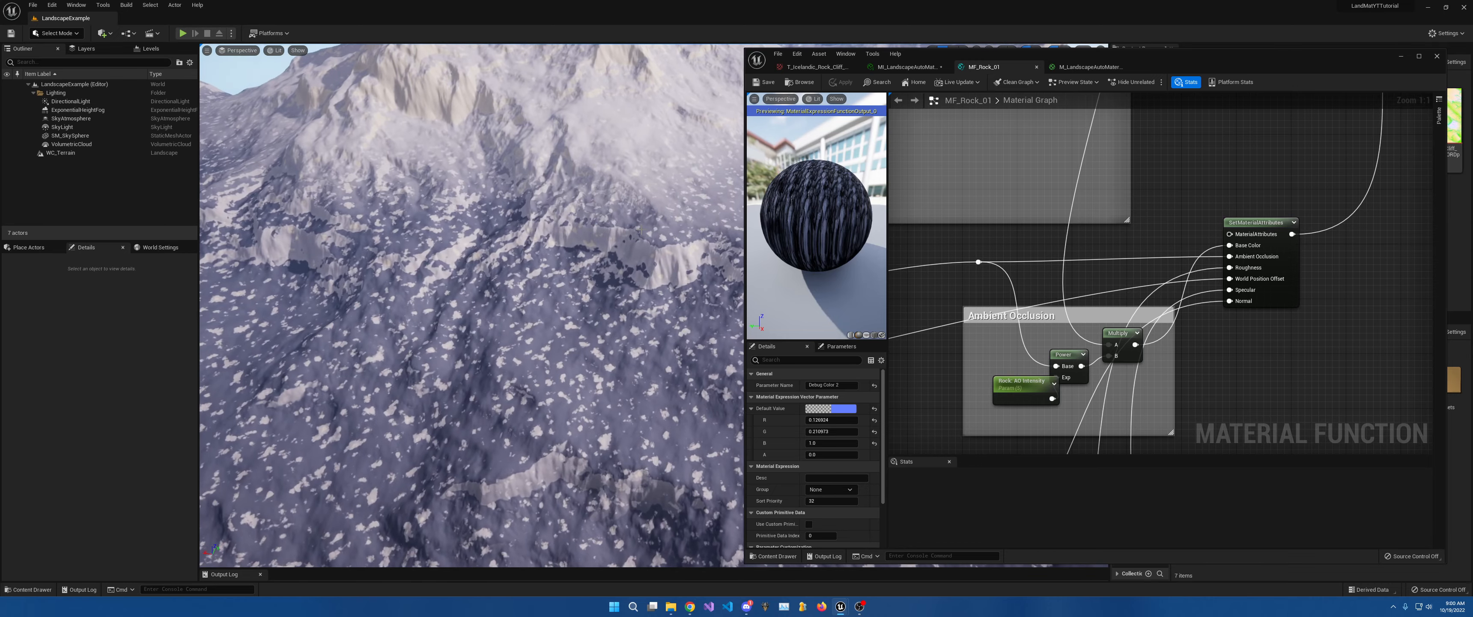